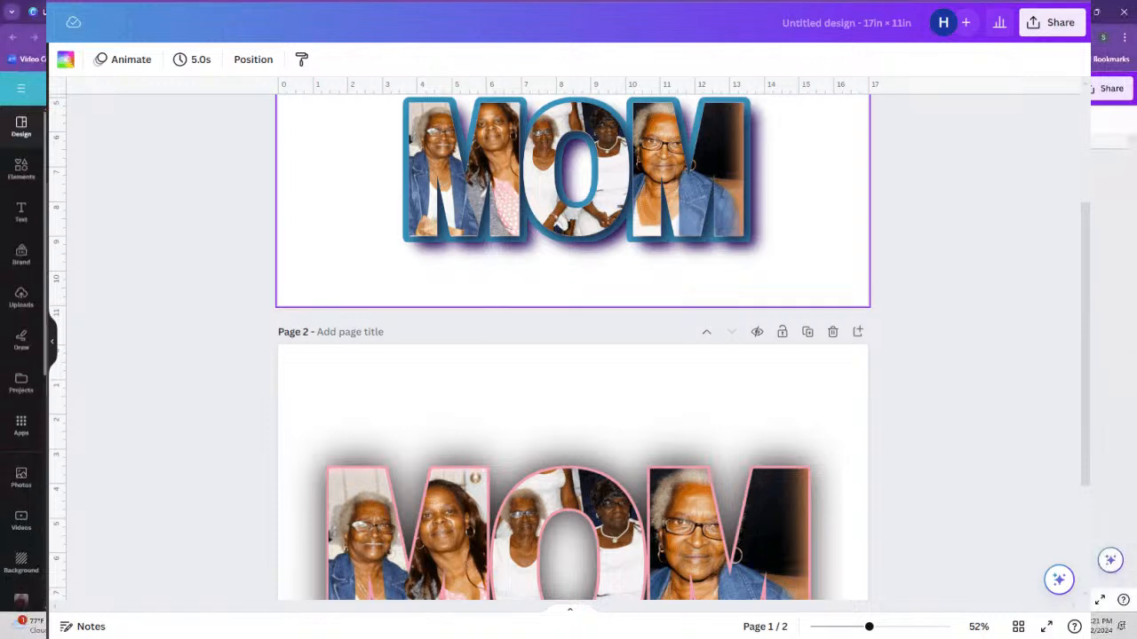
# Look through the uploaded images and the Elements library for the third MOM page.
pyautogui.click(45, 12)
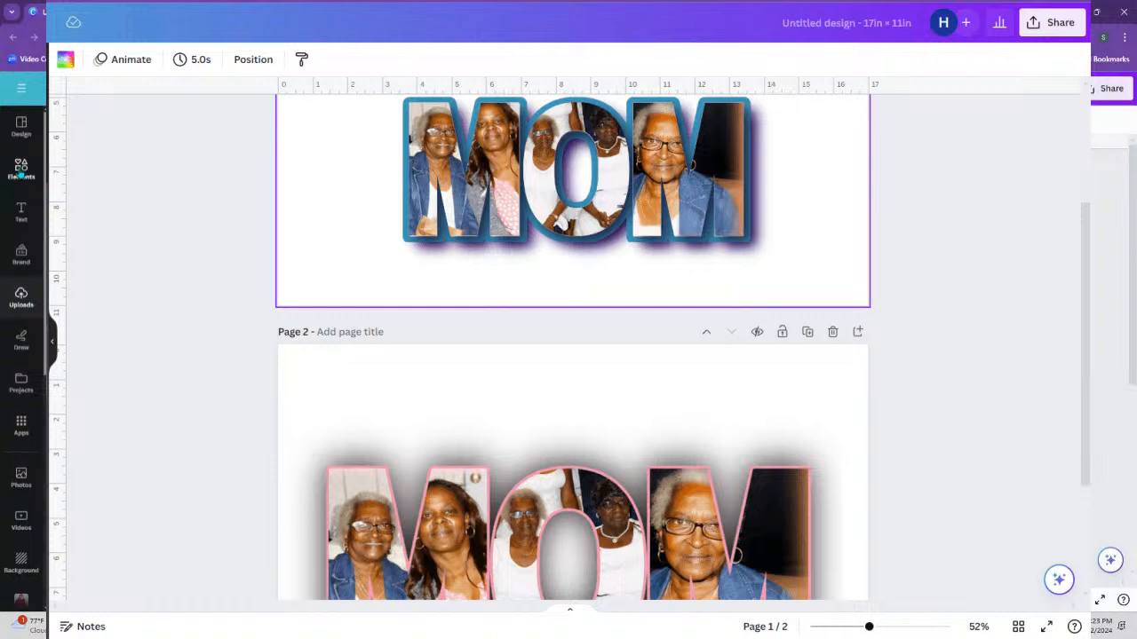
pyautogui.click(21, 169)
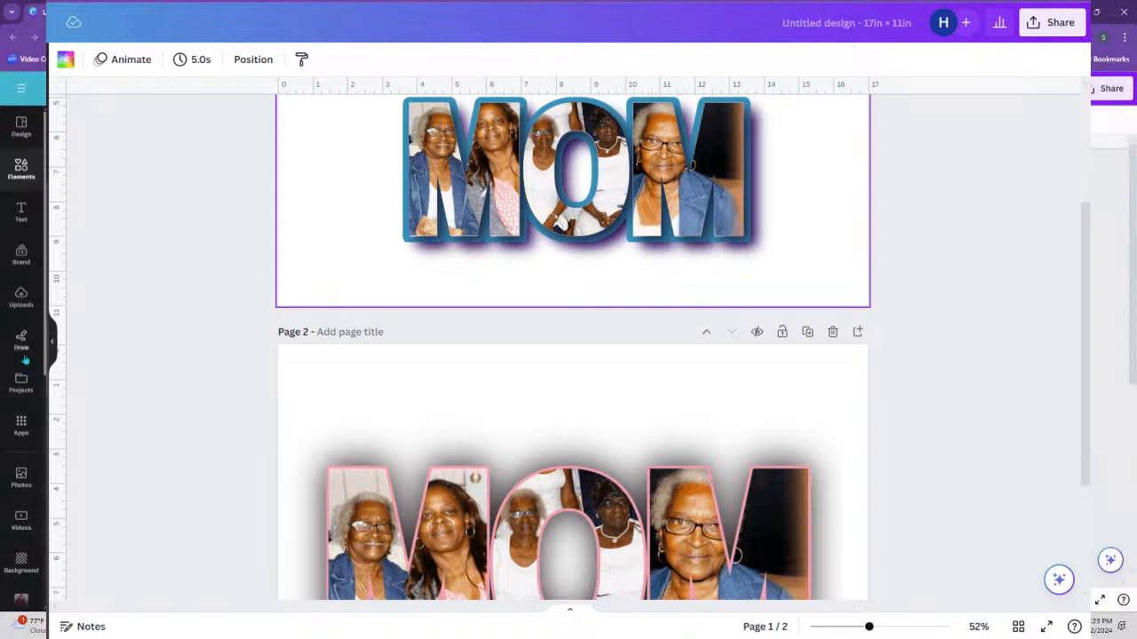
pyautogui.click(18, 304)
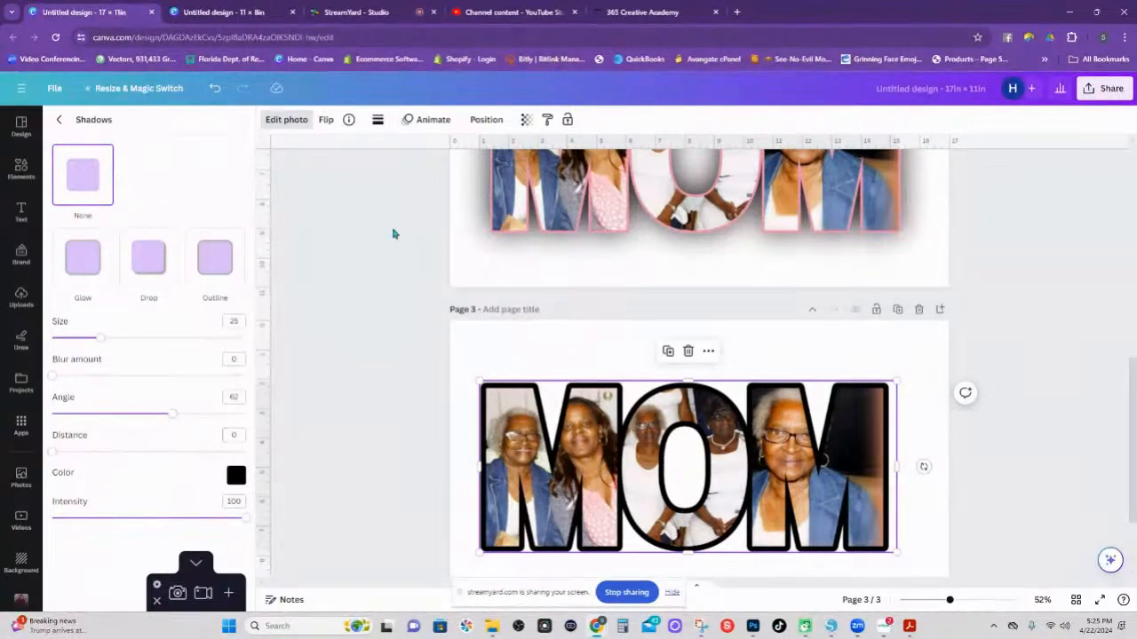
# Add a rectangular frame to page 1's top-left corner and drop the grandmother photo into it.
pyautogui.scroll(5, 654, 372)
pyautogui.scroll(3, 655, 372)
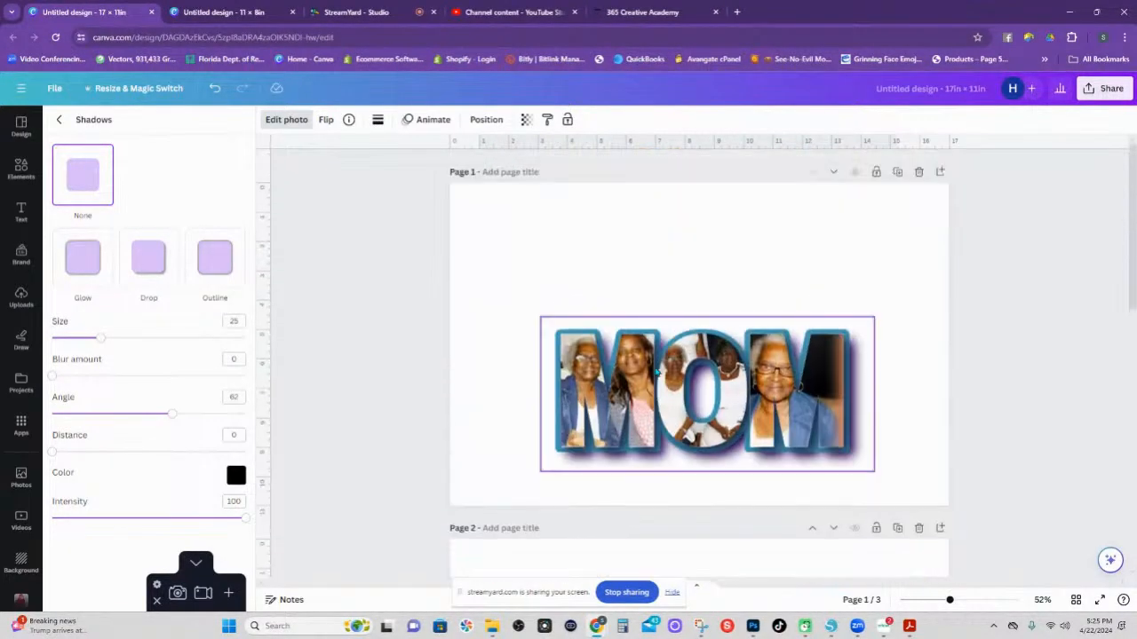
pyautogui.click(21, 168)
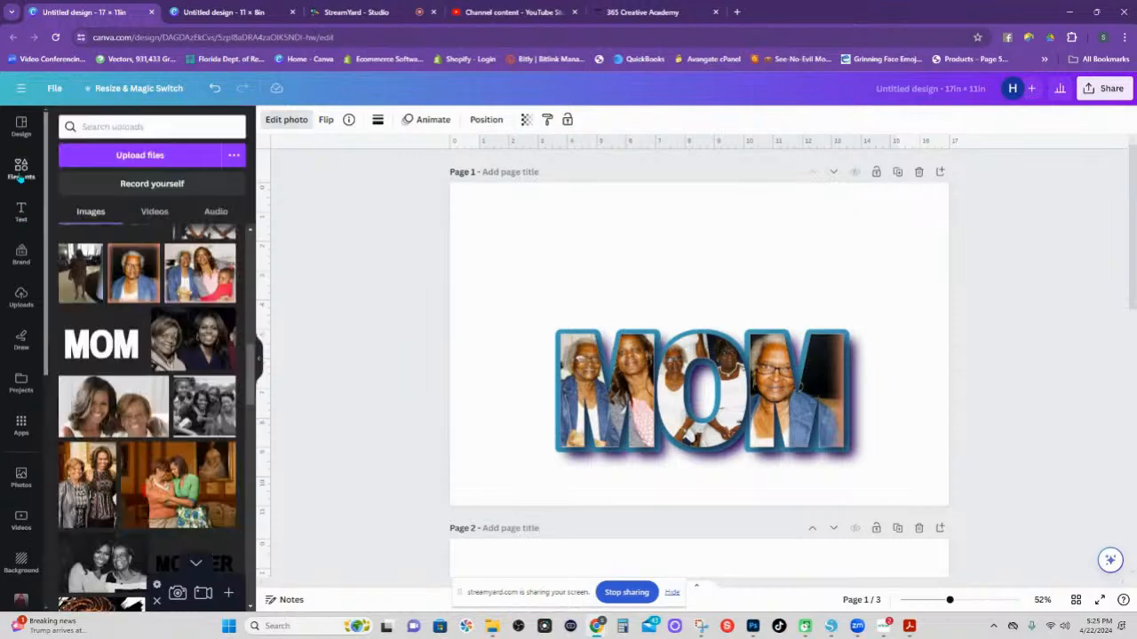
pyautogui.click(82, 252)
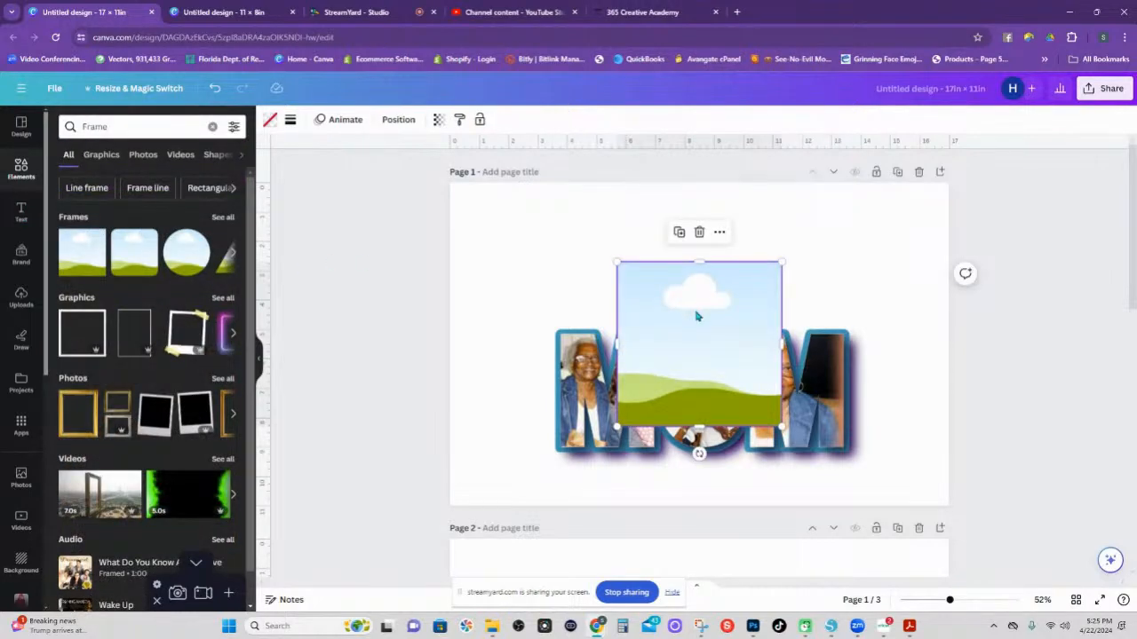
pyautogui.moveTo(696, 313); pyautogui.dragTo(542, 238)
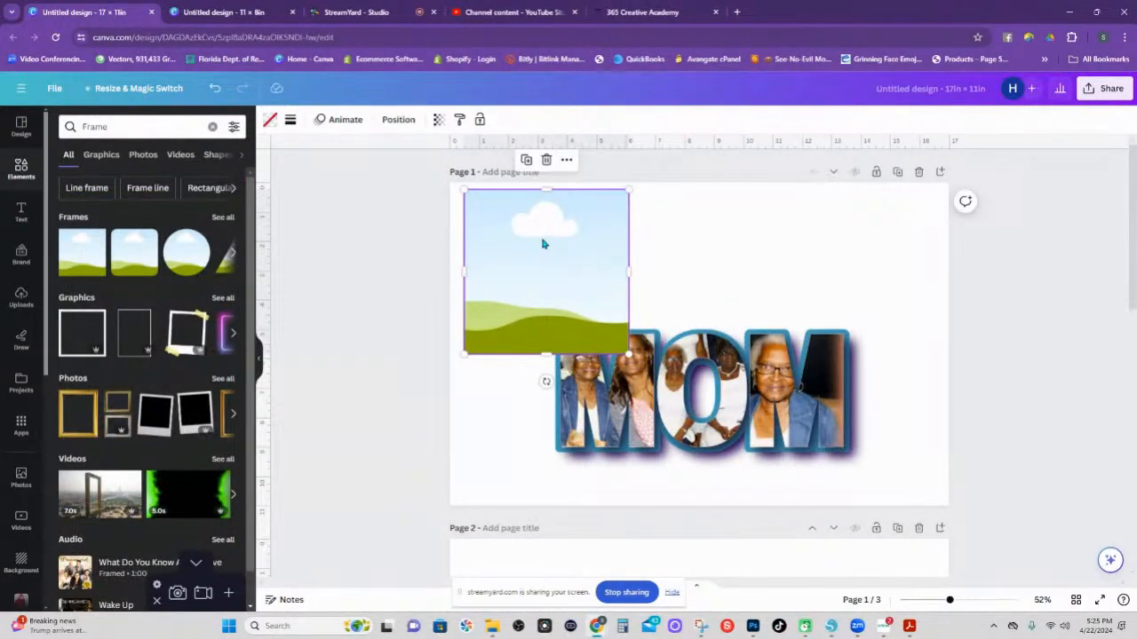
pyautogui.click(21, 297)
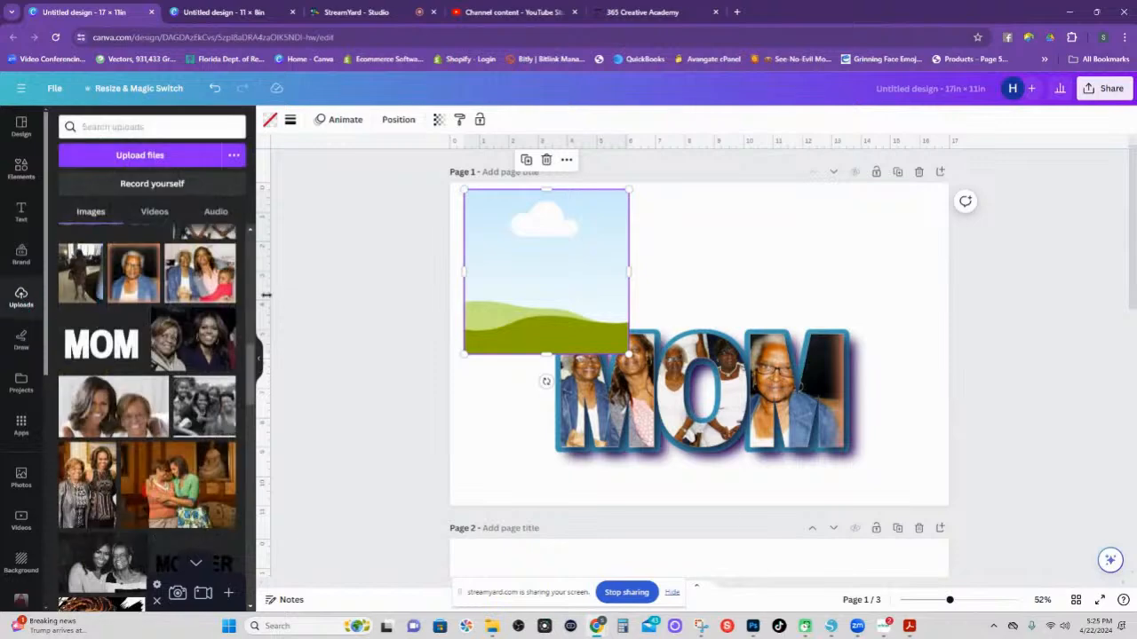
pyautogui.moveTo(134, 272); pyautogui.dragTo(499, 266)
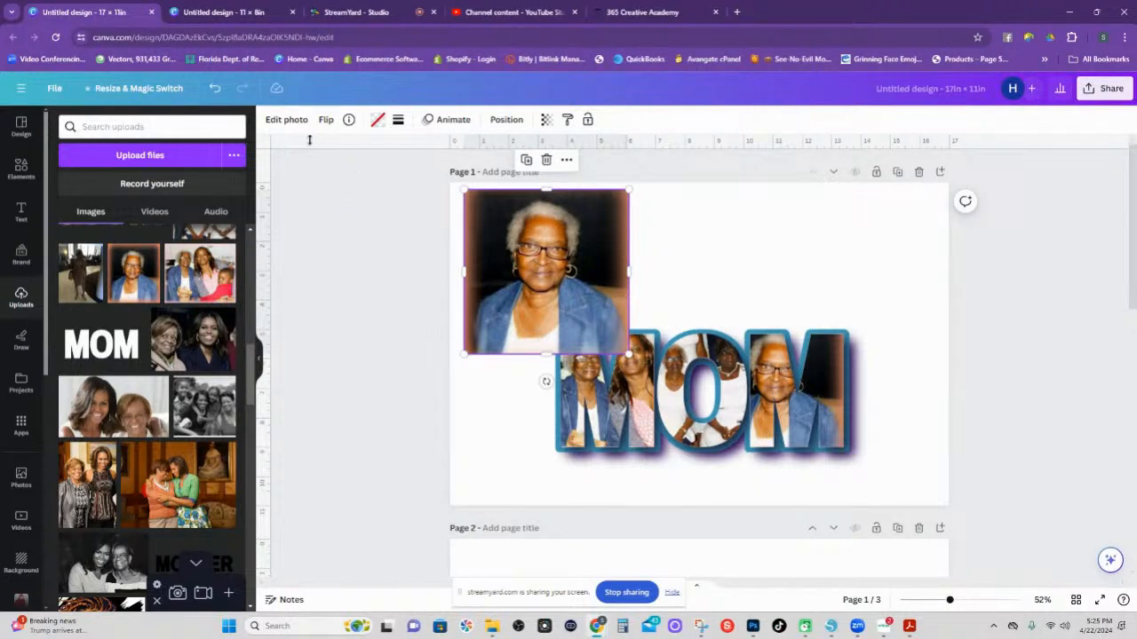
# Give the framed grandmother photo an outline shadow thickened from 25 to 55.
pyautogui.click(286, 119)
pyautogui.click(82, 487)
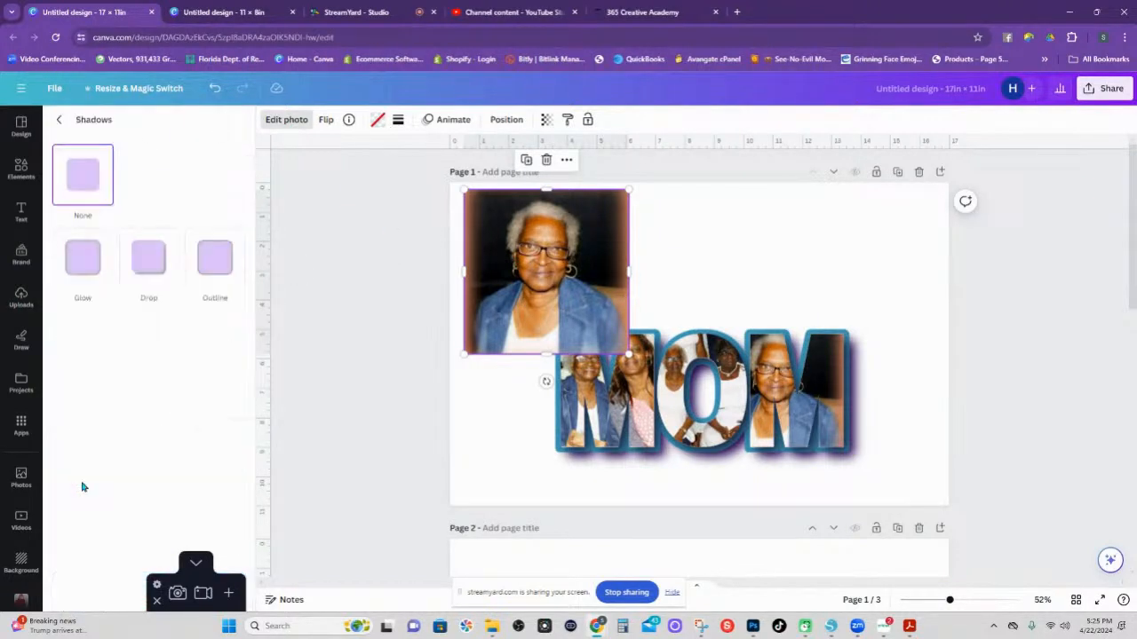
pyautogui.click(222, 257)
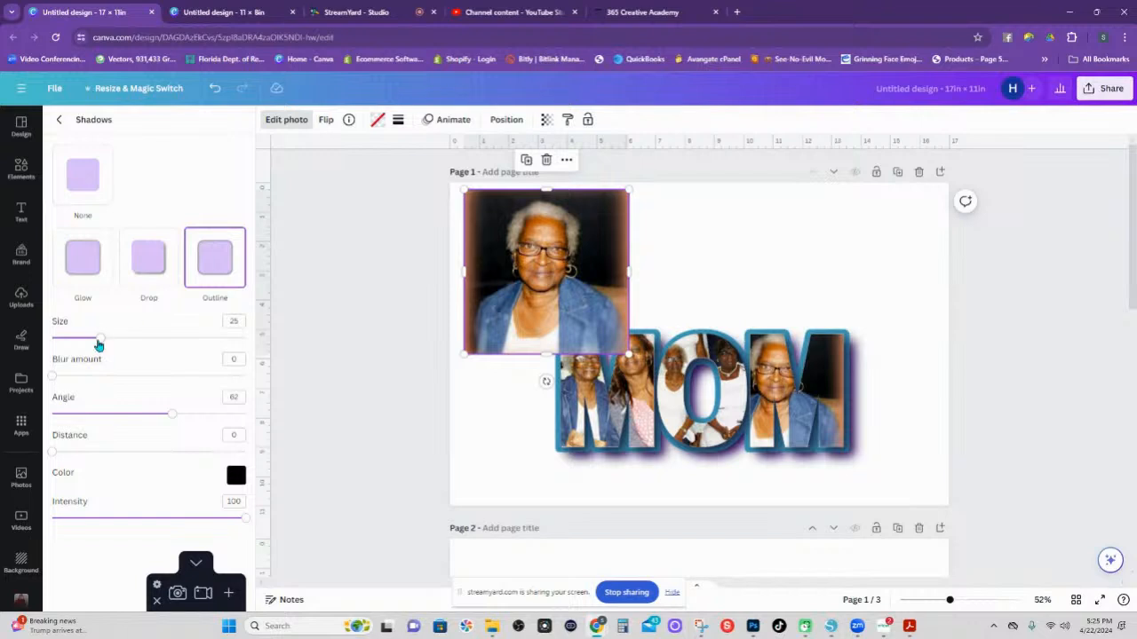
pyautogui.moveTo(101, 337); pyautogui.dragTo(158, 337)
pyautogui.click(493, 416)
pyautogui.click(534, 282)
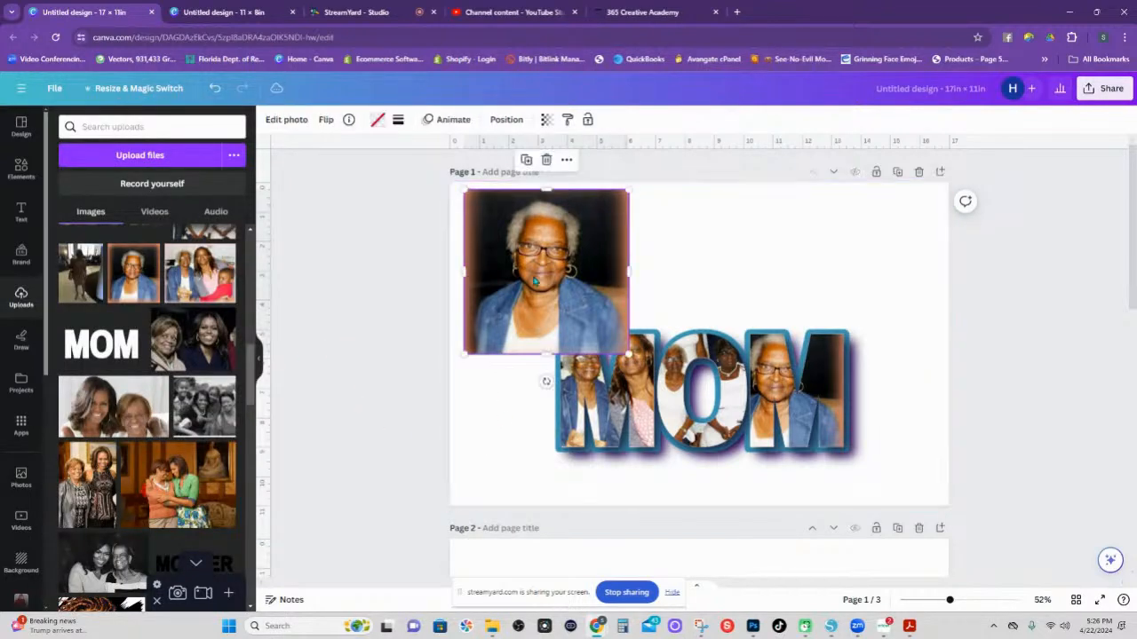
pyautogui.click(290, 122)
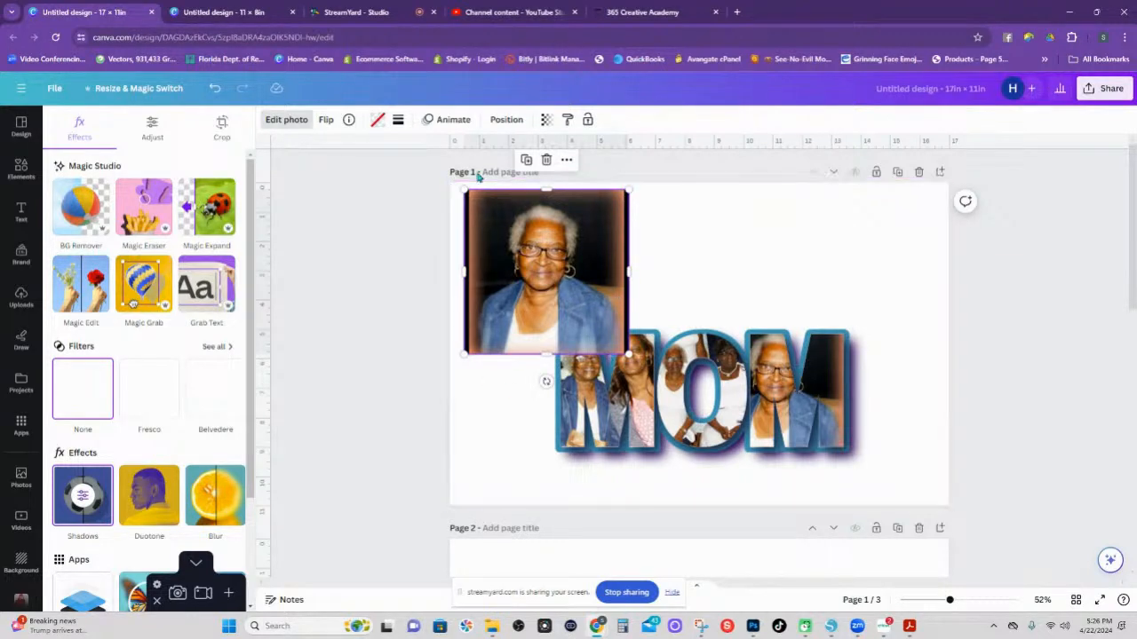
# Delete the grandmother photo from page 1 and scroll down to page 3.
pyautogui.click(482, 430)
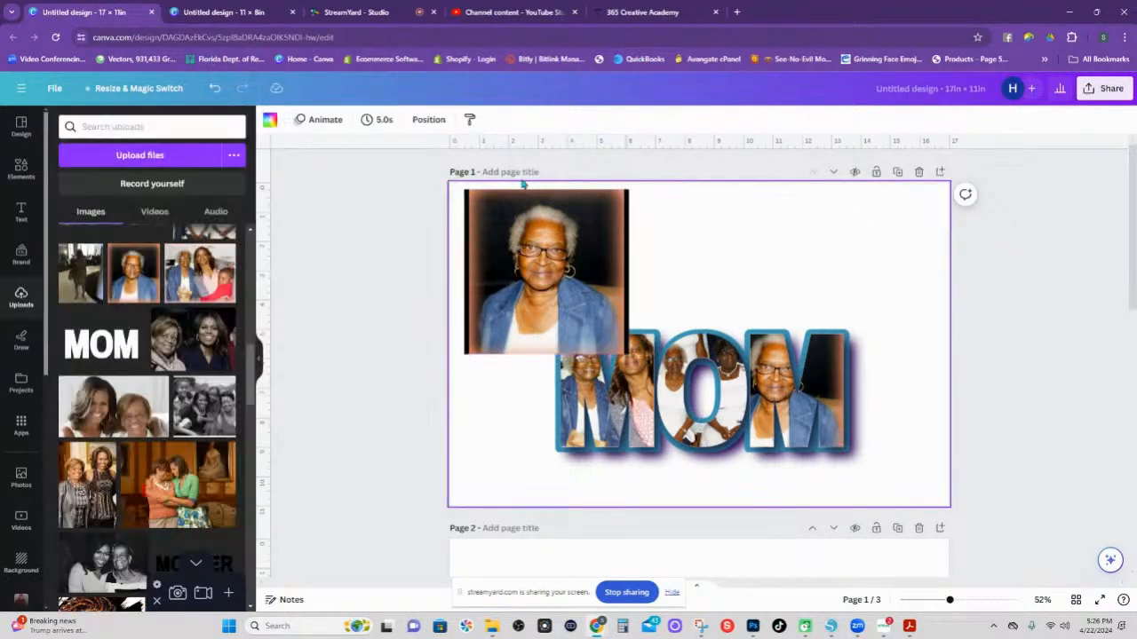
pyautogui.click(603, 279)
pyautogui.press('Delete')
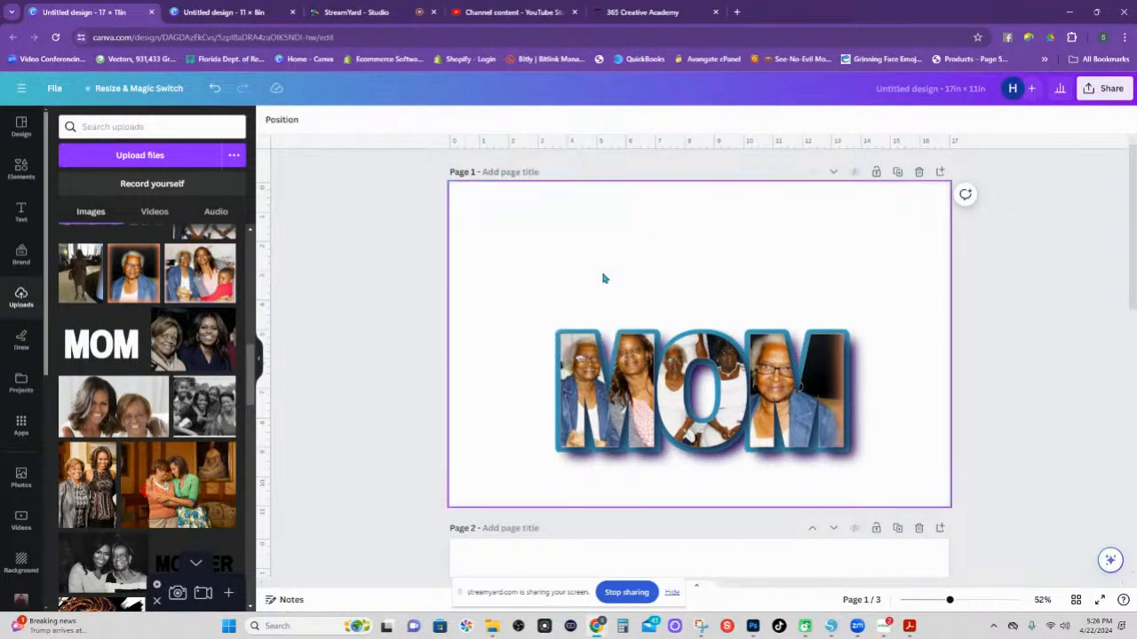
pyautogui.scroll(-6, 701, 337)
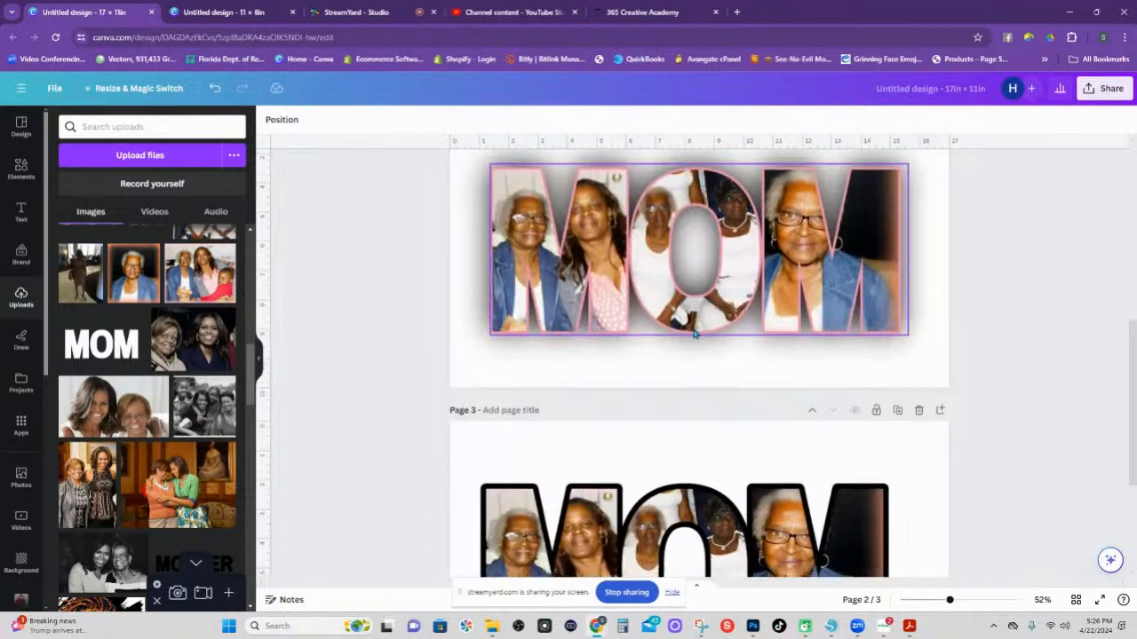
pyautogui.scroll(-3, 711, 352)
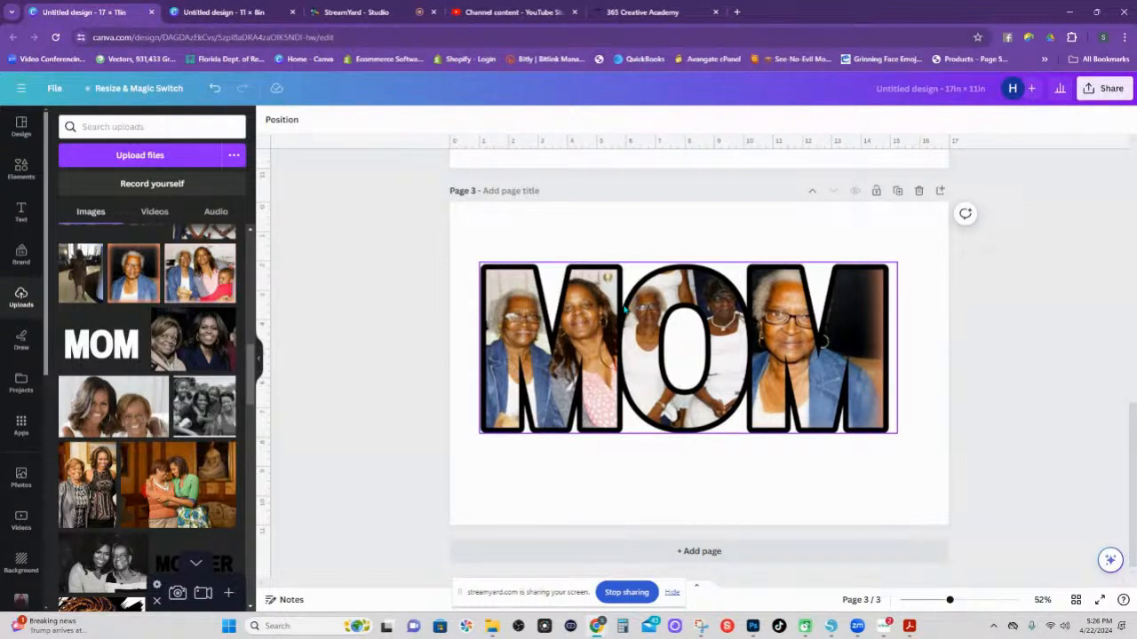
# Try a drop shadow on page 3's MOM letters, then revert to the black outline at size 25.
pyautogui.click(577, 319)
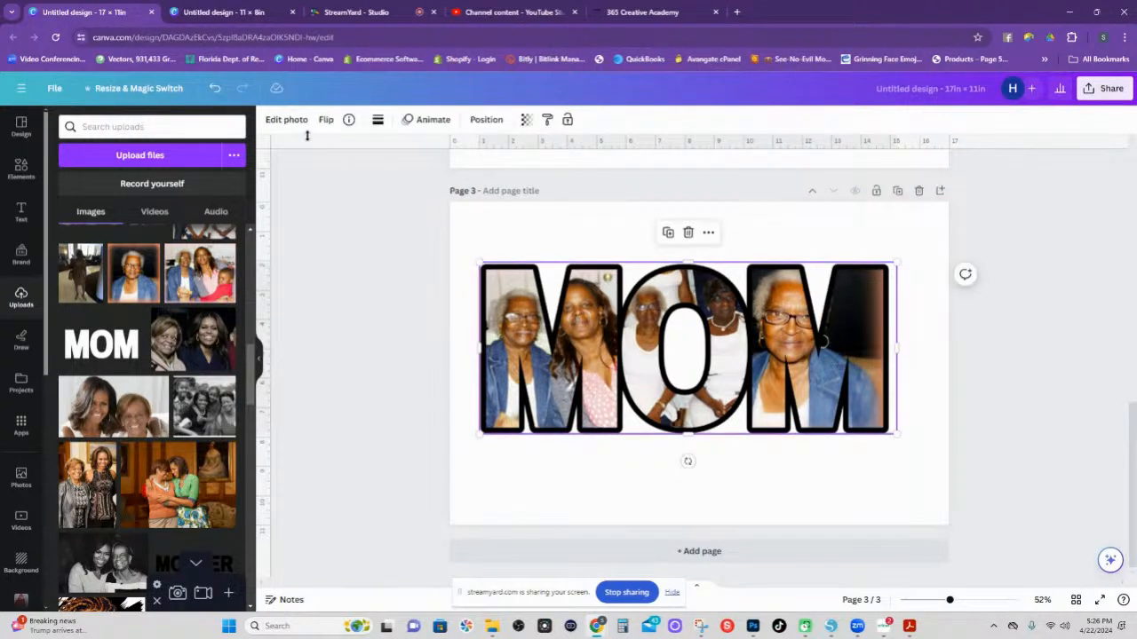
pyautogui.click(291, 121)
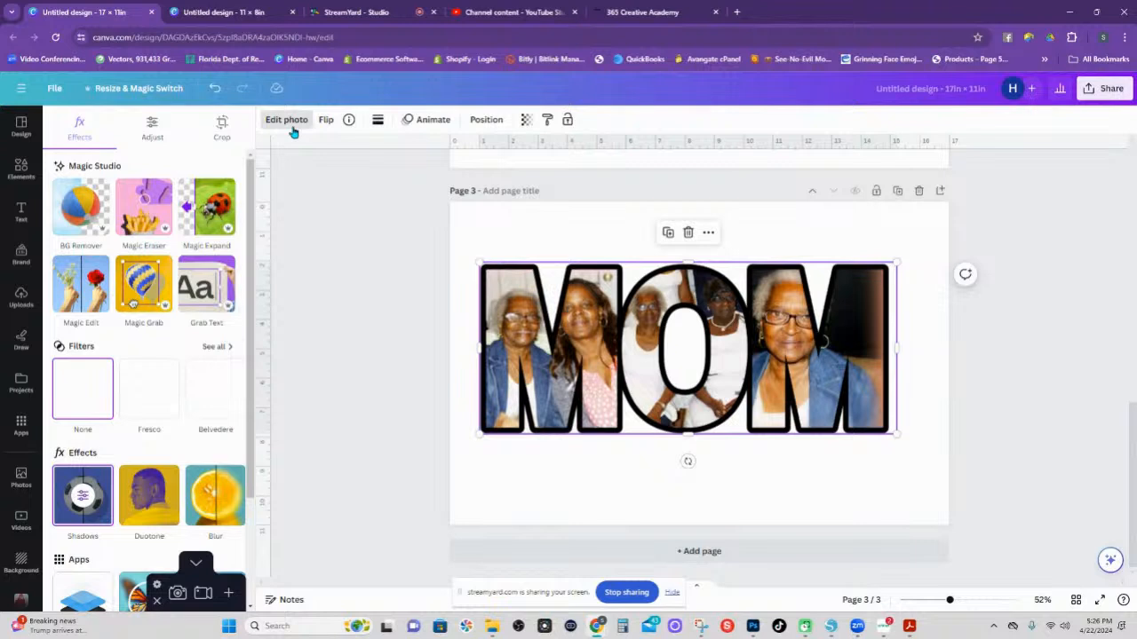
pyautogui.scroll(-3, 147, 359)
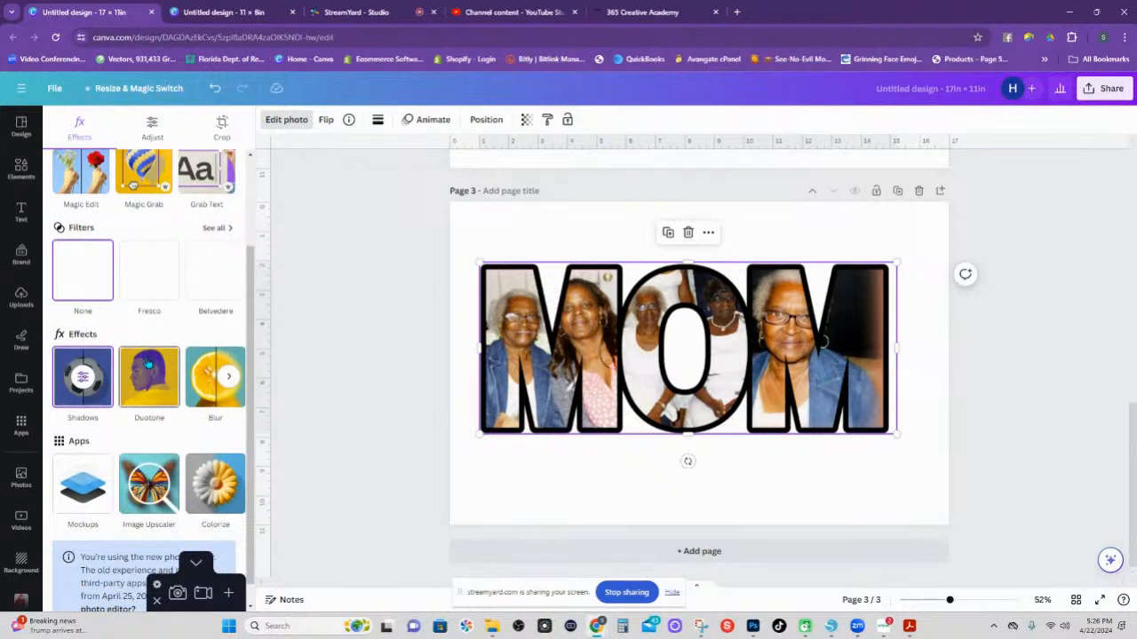
pyautogui.click(83, 383)
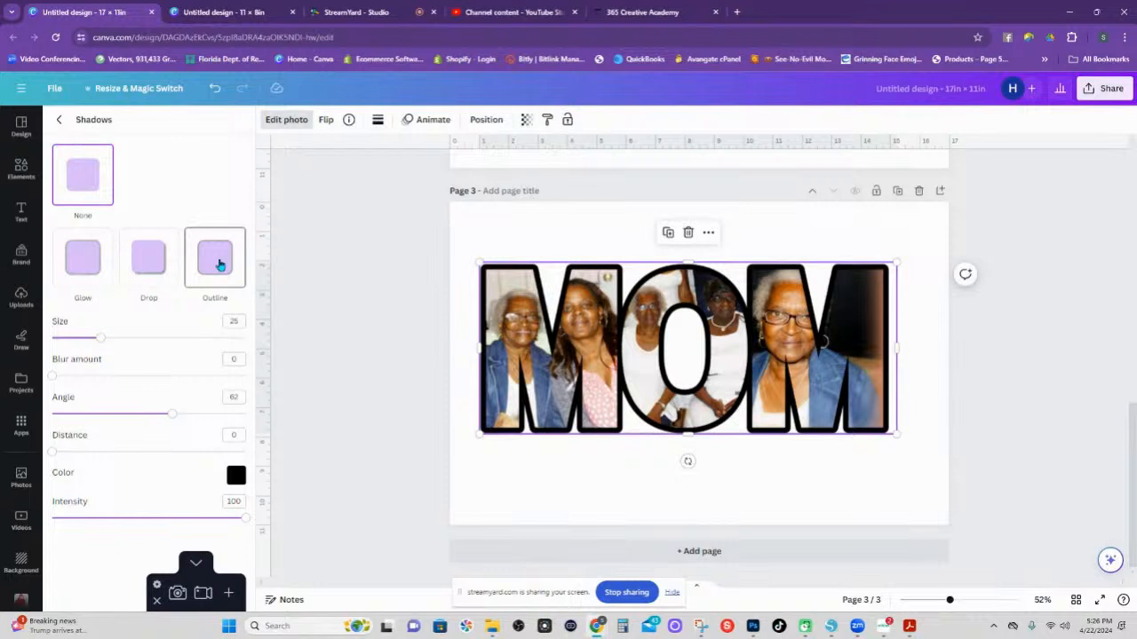
pyautogui.click(151, 266)
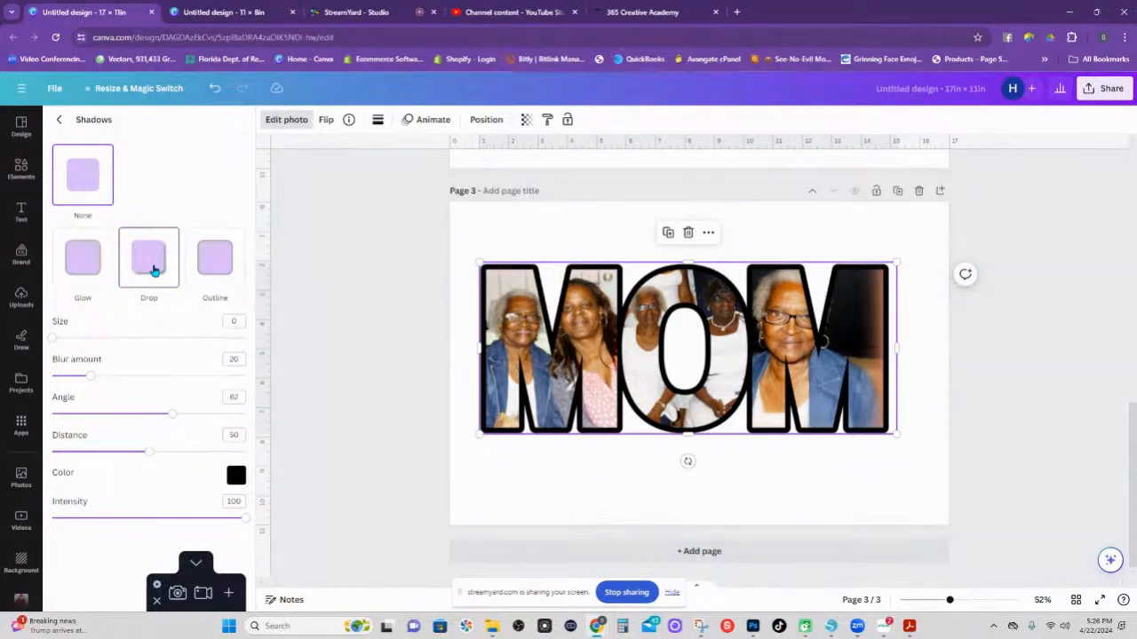
pyautogui.click(153, 270)
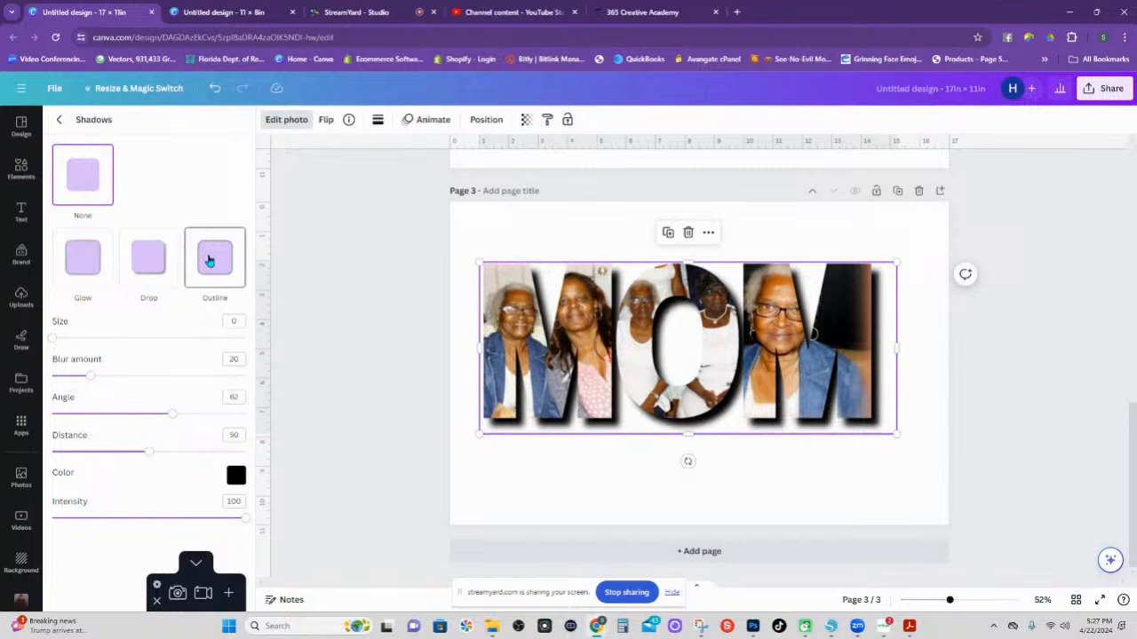
pyautogui.click(210, 260)
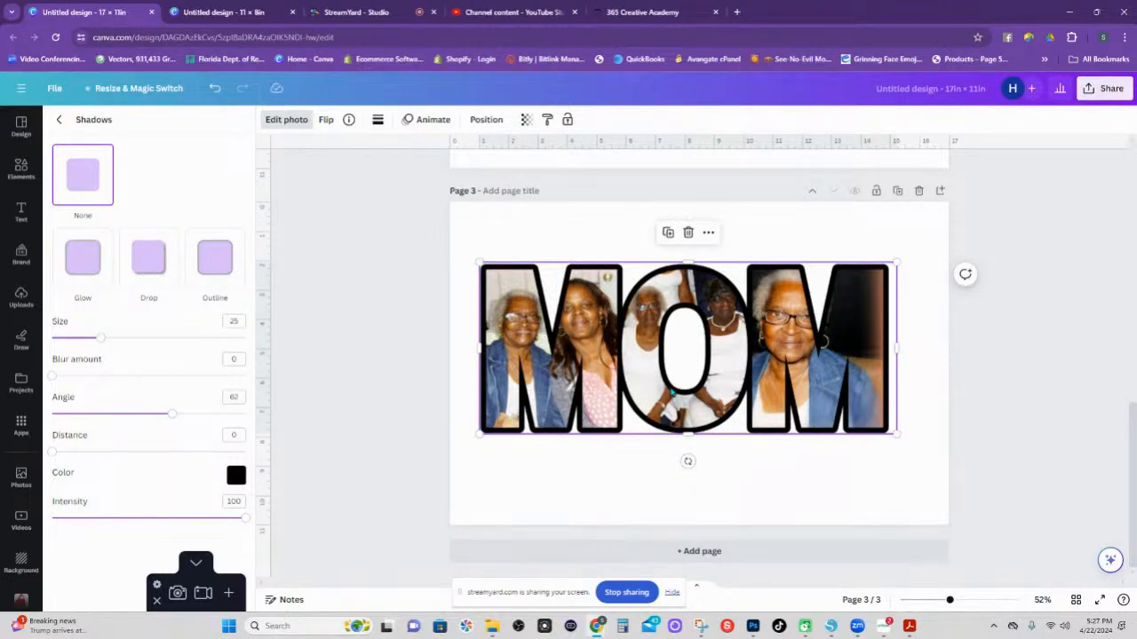
# Scroll through the pages and back up to page 1.
pyautogui.scroll(3, 670, 394)
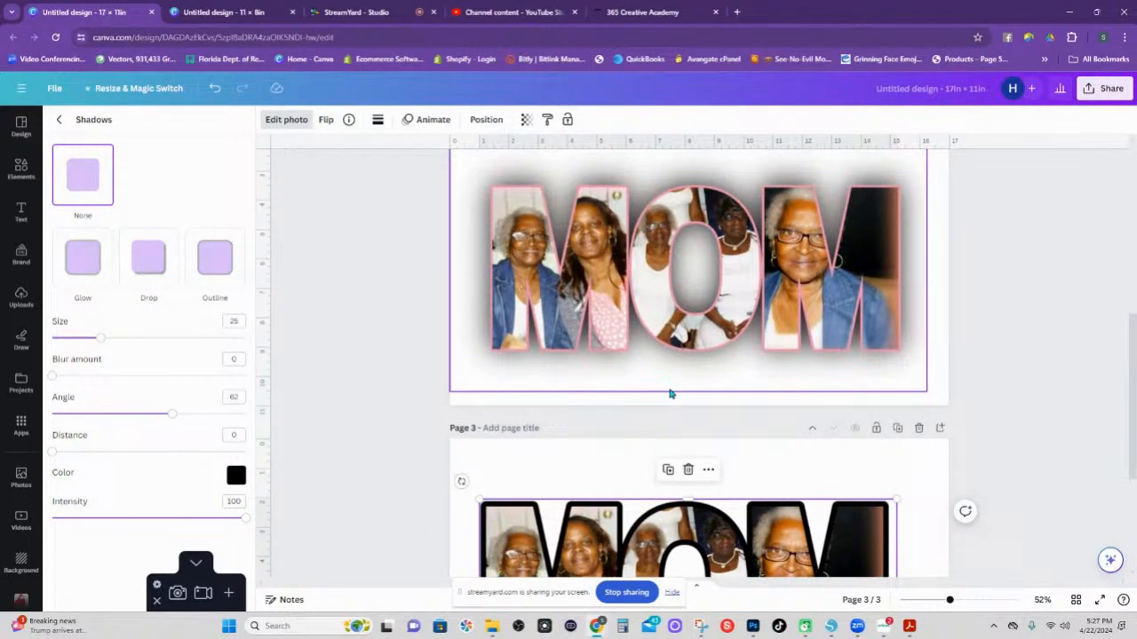
pyautogui.scroll(-3, 670, 395)
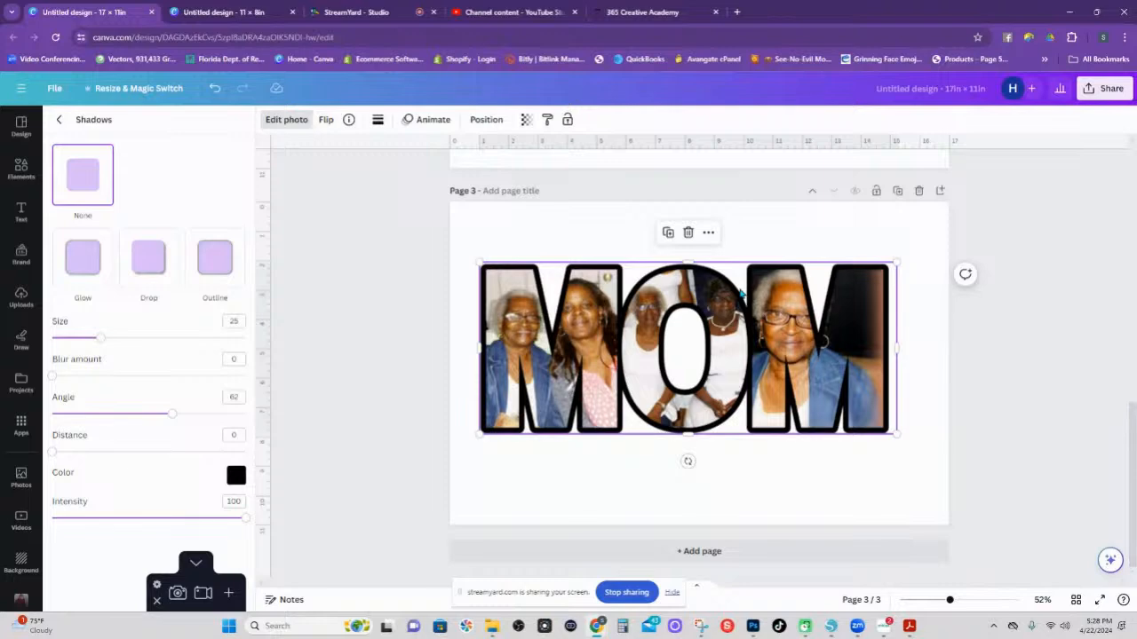
pyautogui.scroll(10, 680, 355)
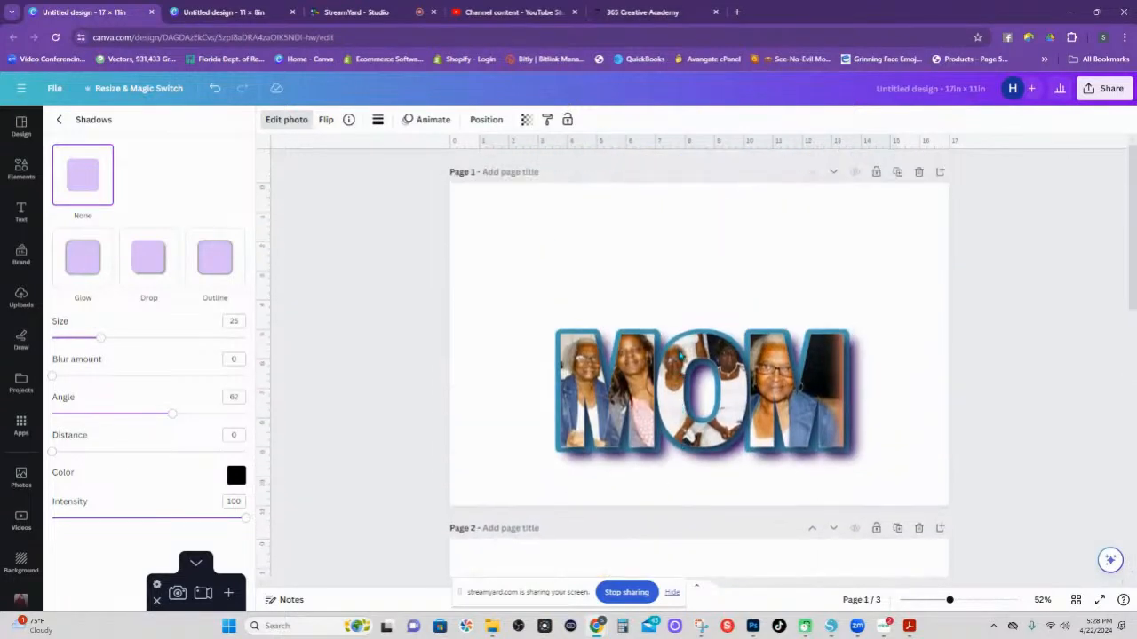
# Drop the two-women photo into the first M and the woman-in-green photo into the O.
pyautogui.click(683, 296)
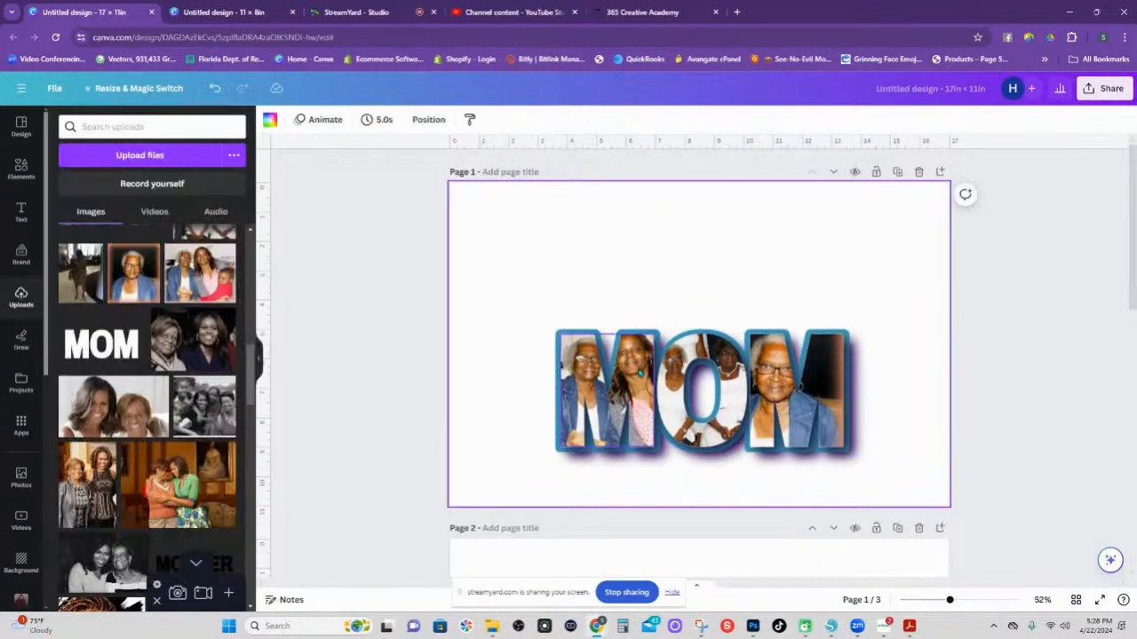
pyautogui.click(640, 373)
pyautogui.click(196, 349)
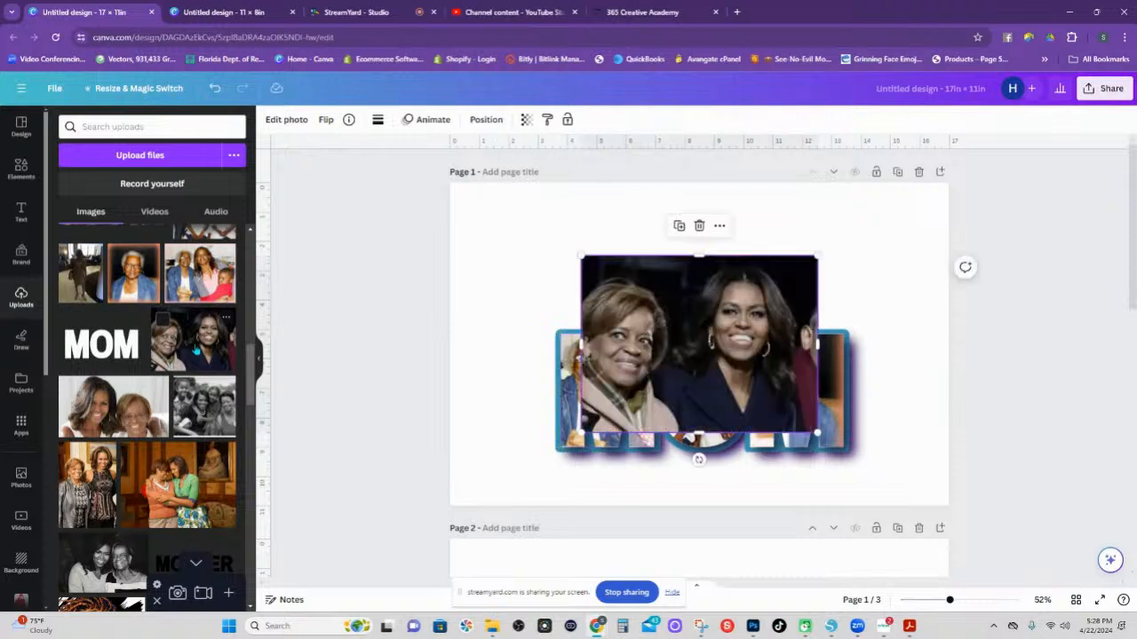
pyautogui.moveTo(652, 338); pyautogui.dragTo(647, 365)
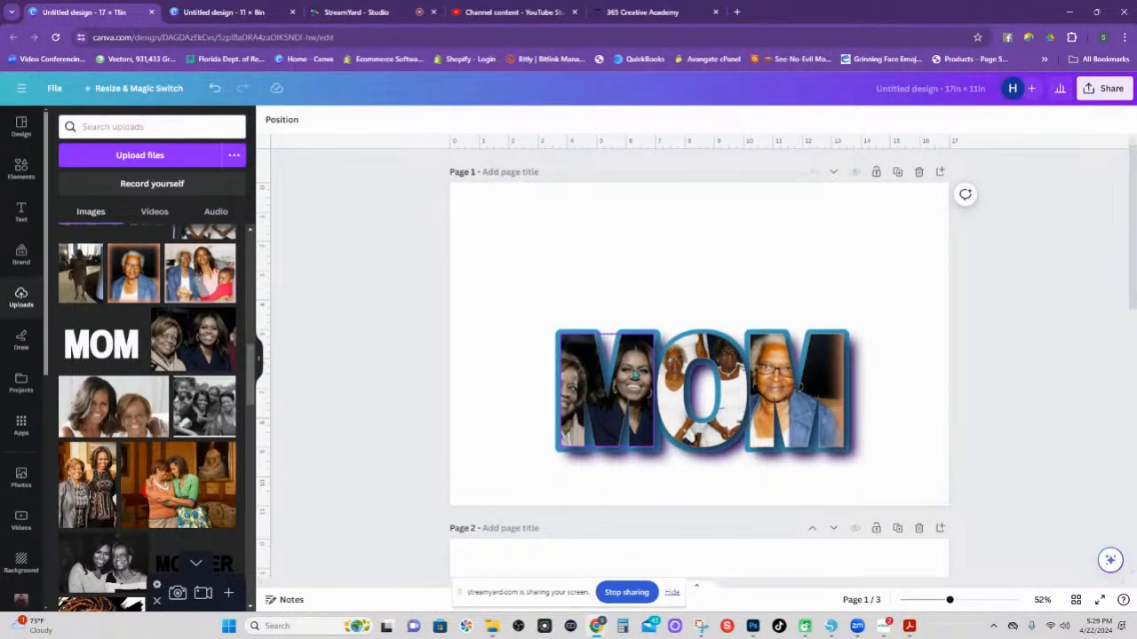
pyautogui.moveTo(177, 484); pyautogui.dragTo(755, 392)
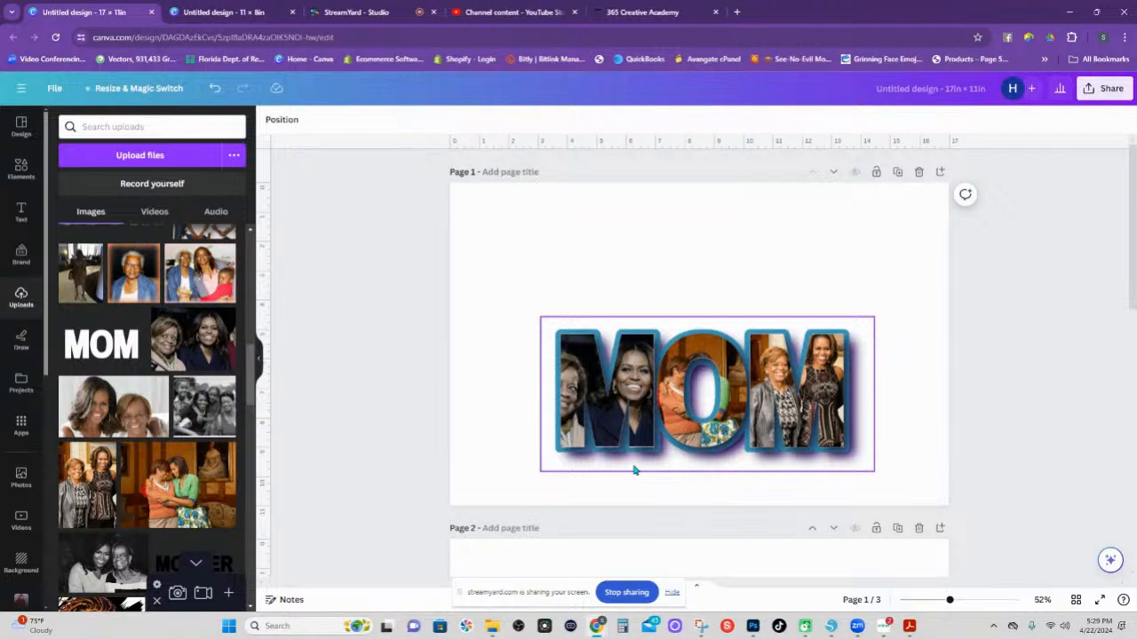
pyautogui.click(636, 330)
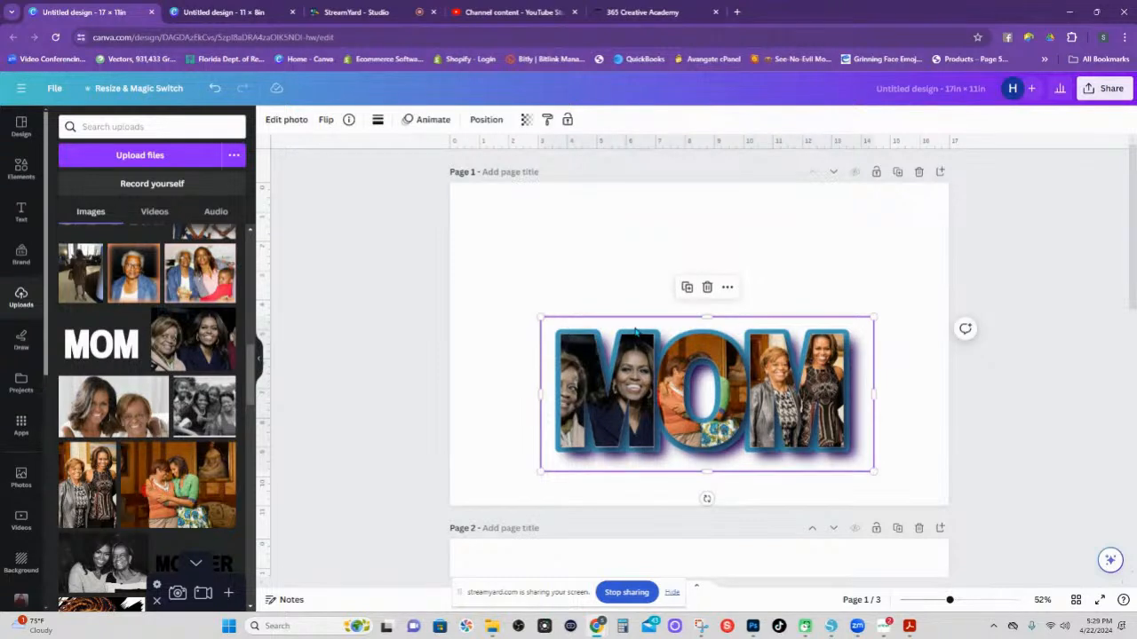
# Select the outlined MOM layer from Layers and recolour its outline shadow to purple #8B1D9D.
pyautogui.click(286, 122)
pyautogui.click(77, 502)
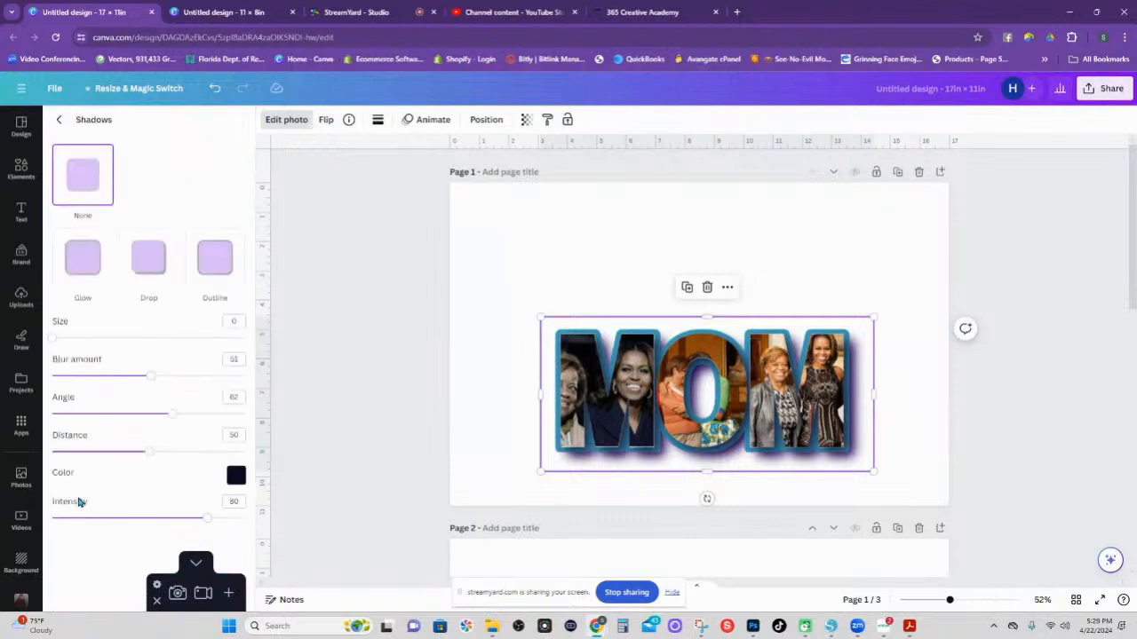
pyautogui.click(580, 294)
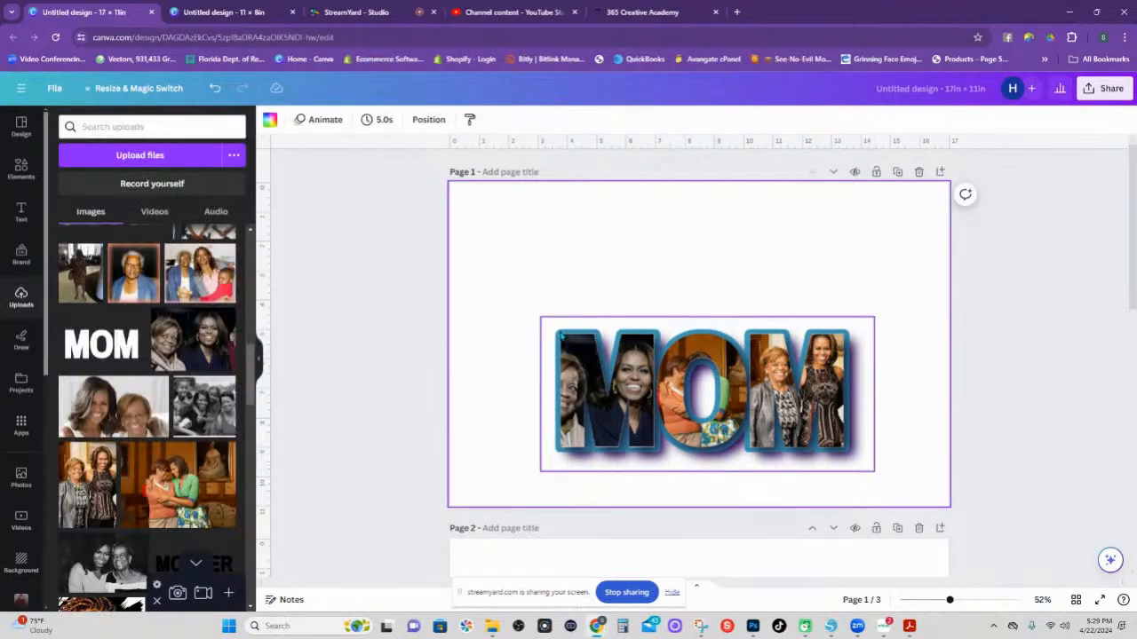
pyautogui.click(429, 120)
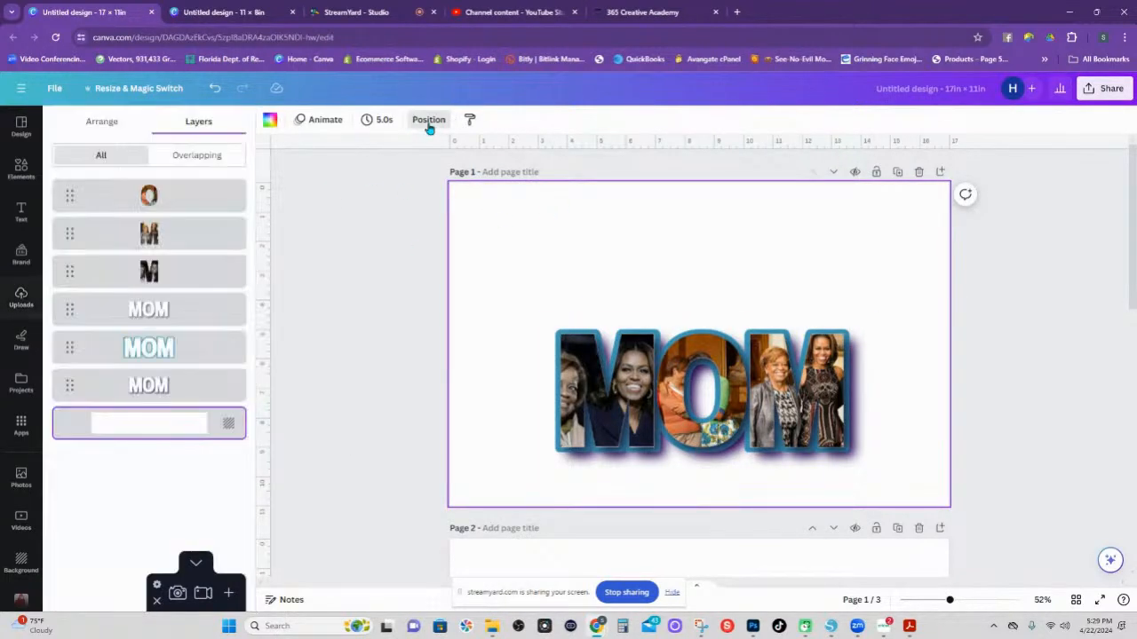
pyautogui.click(144, 357)
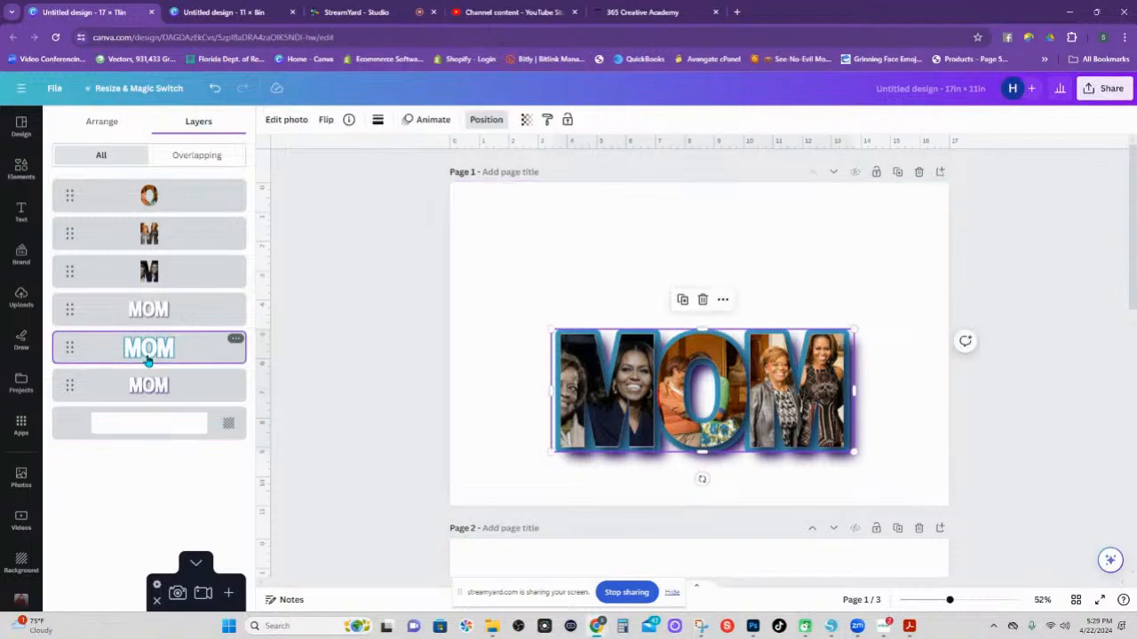
pyautogui.click(300, 122)
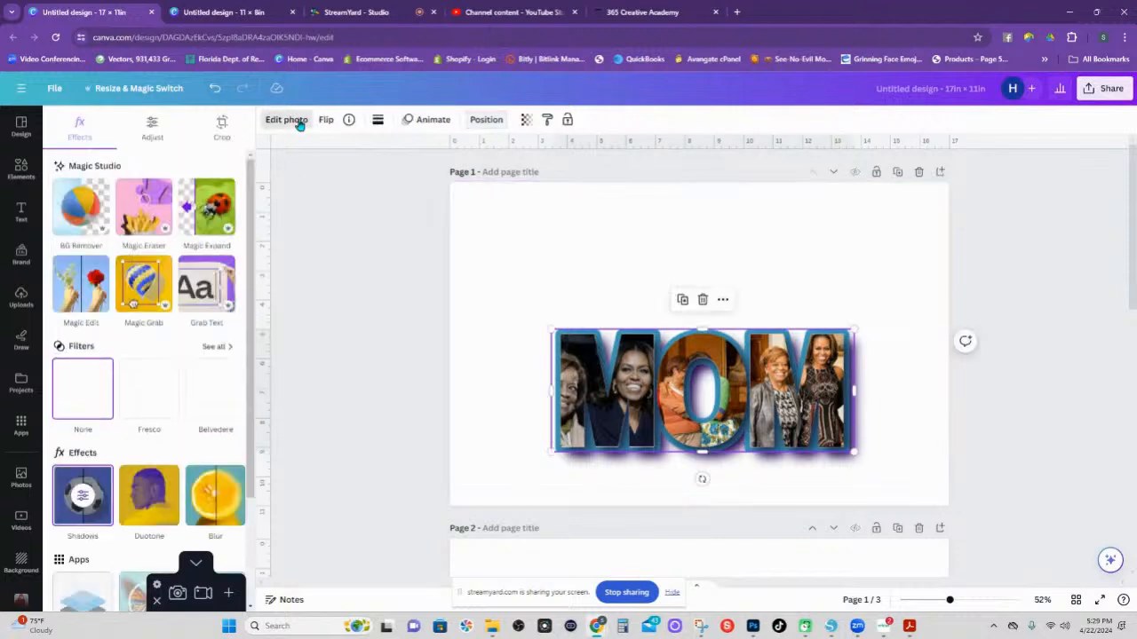
pyautogui.click(80, 499)
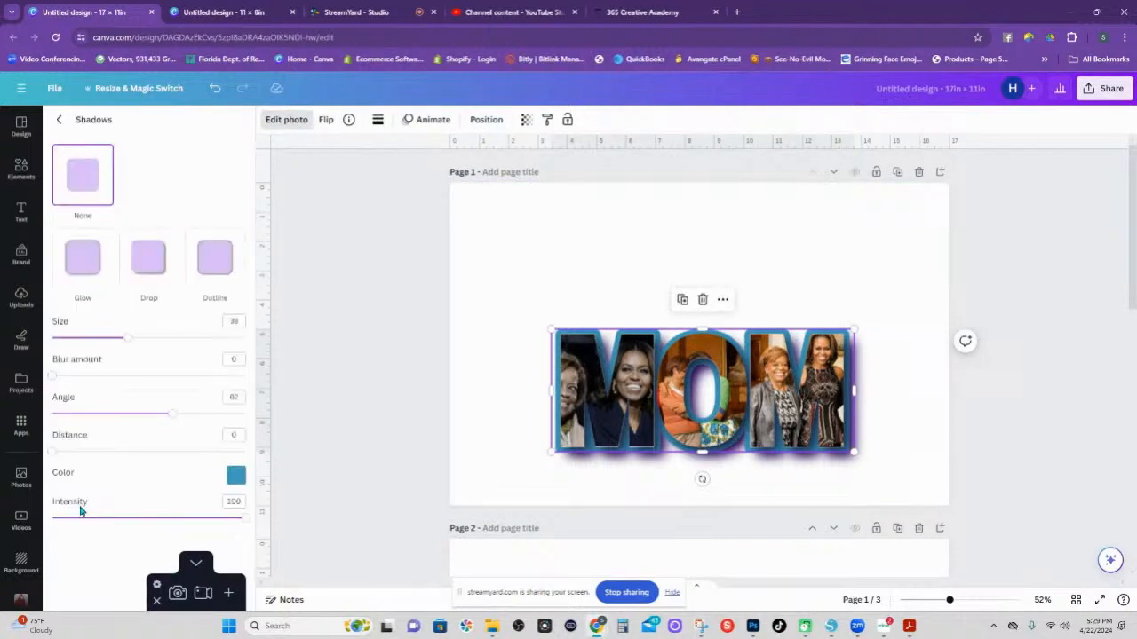
pyautogui.click(235, 475)
pyautogui.click(373, 422)
pyautogui.click(374, 373)
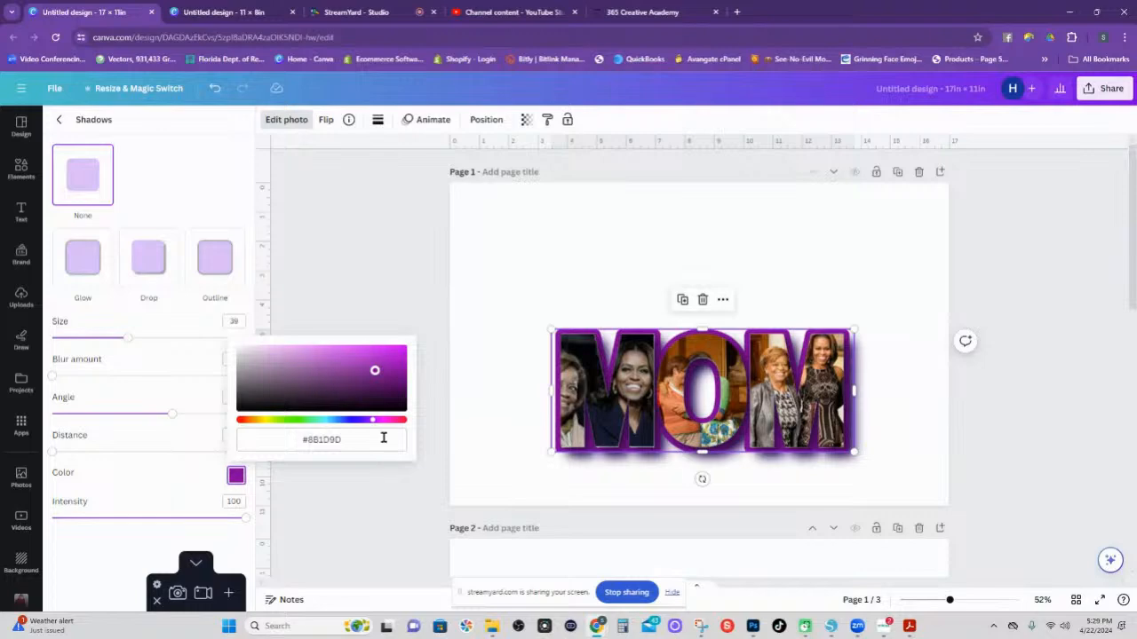
# Scroll past pages 2 and 3 and add a blank fourth page below page 3.
pyautogui.scroll(-3, 713, 396)
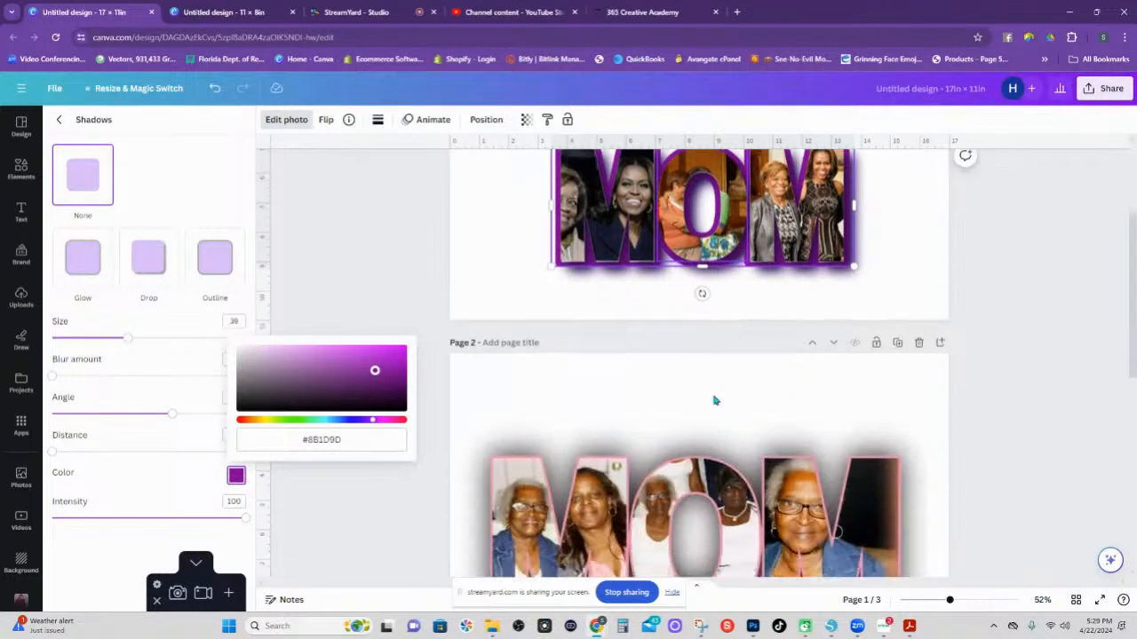
pyautogui.scroll(2, 710, 397)
pyautogui.scroll(-5, 703, 398)
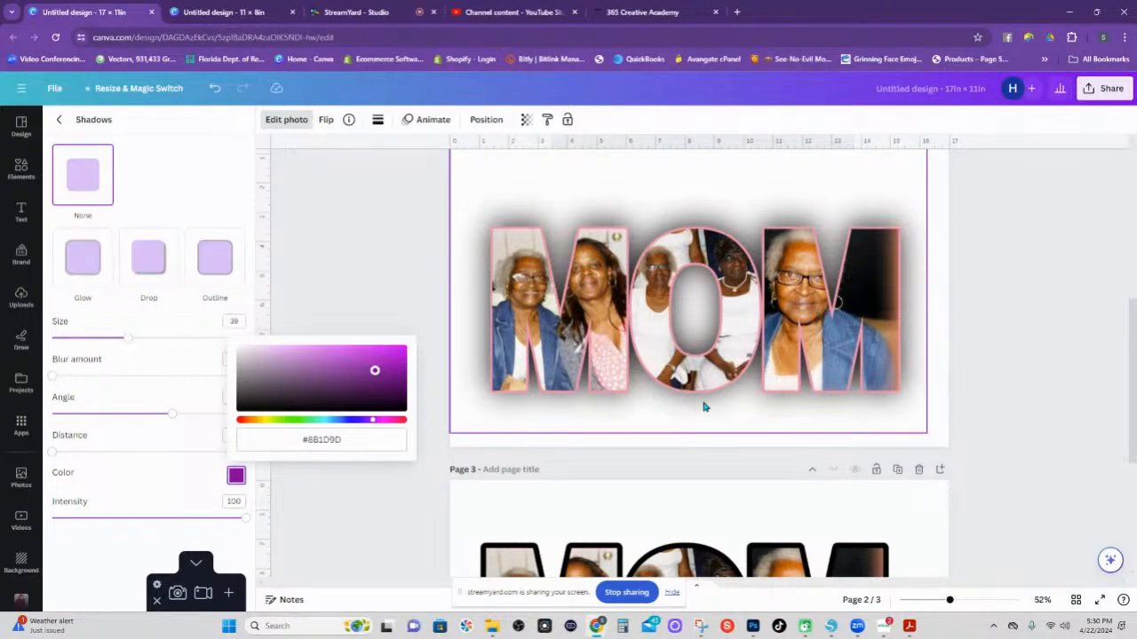
pyautogui.scroll(-3, 703, 406)
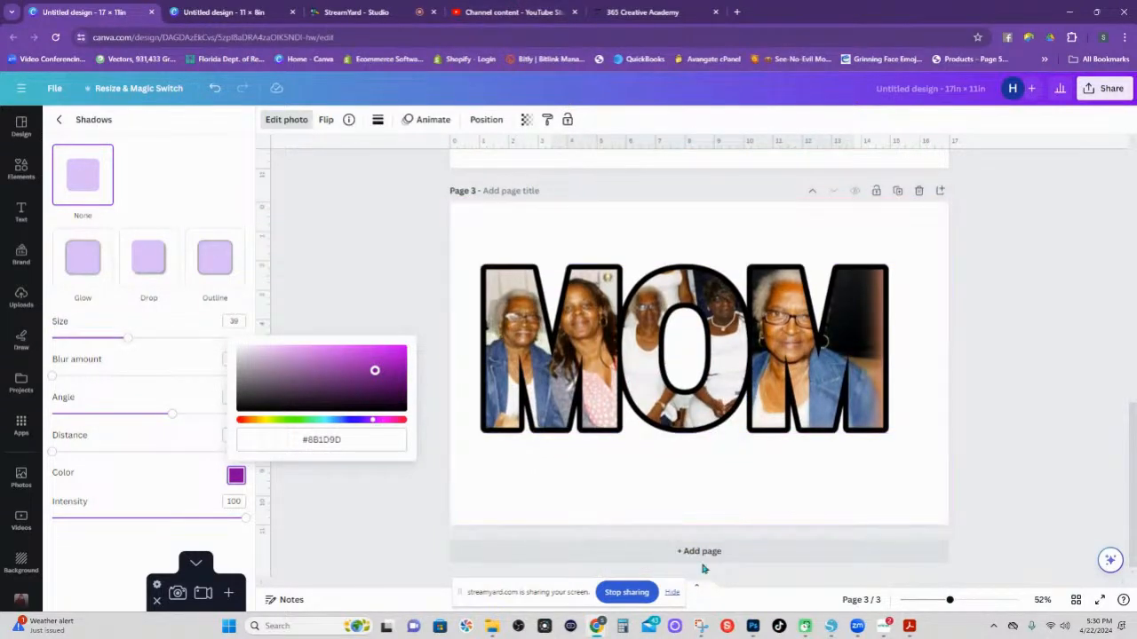
pyautogui.click(701, 552)
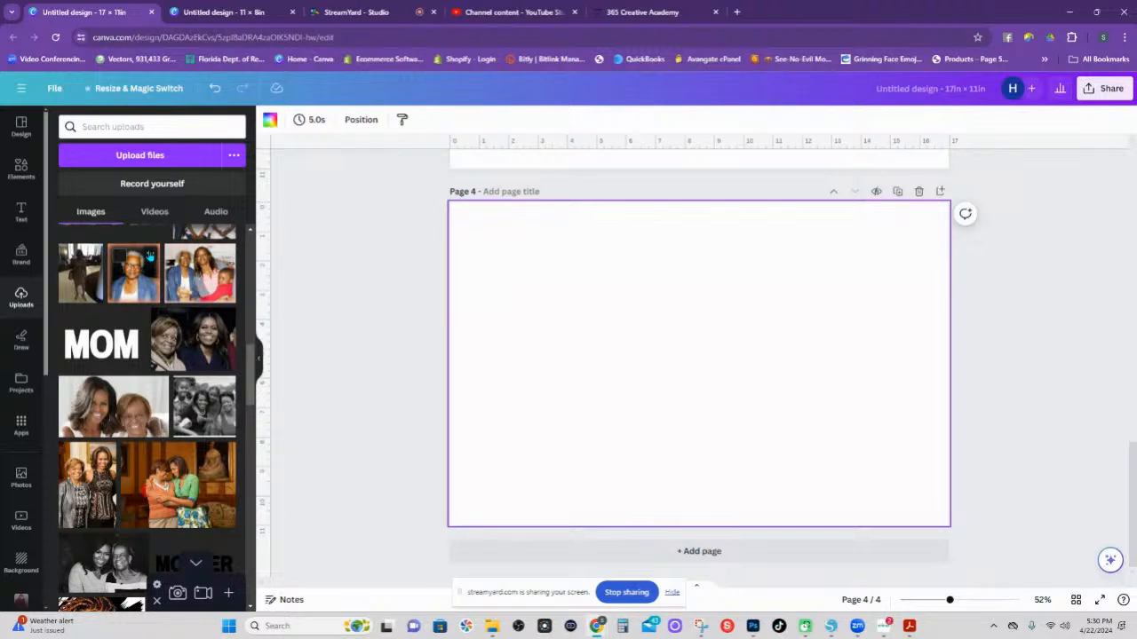
# Search Elements for 'letter Frame' and show all the letter-shaped frames.
pyautogui.click(31, 178)
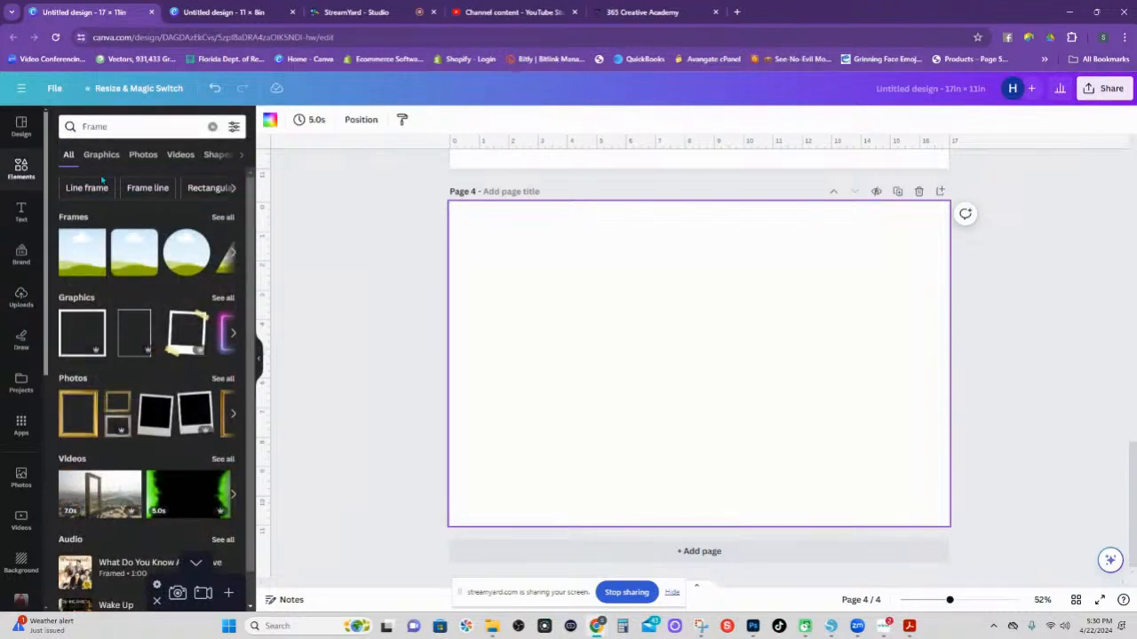
pyautogui.click(81, 126)
pyautogui.click(115, 204)
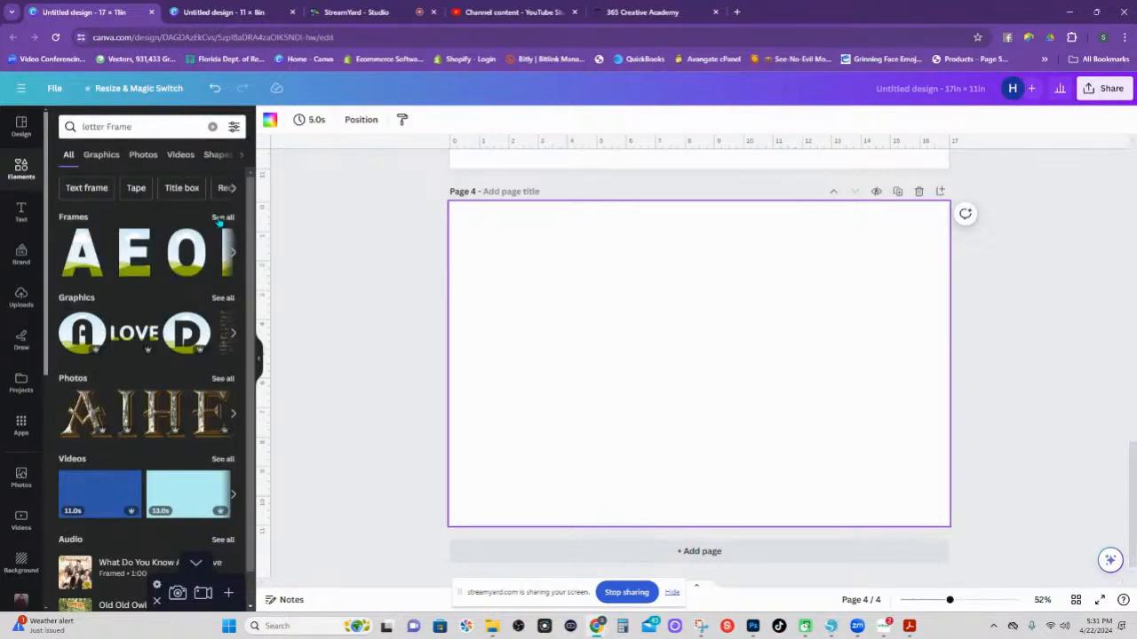
pyautogui.click(223, 217)
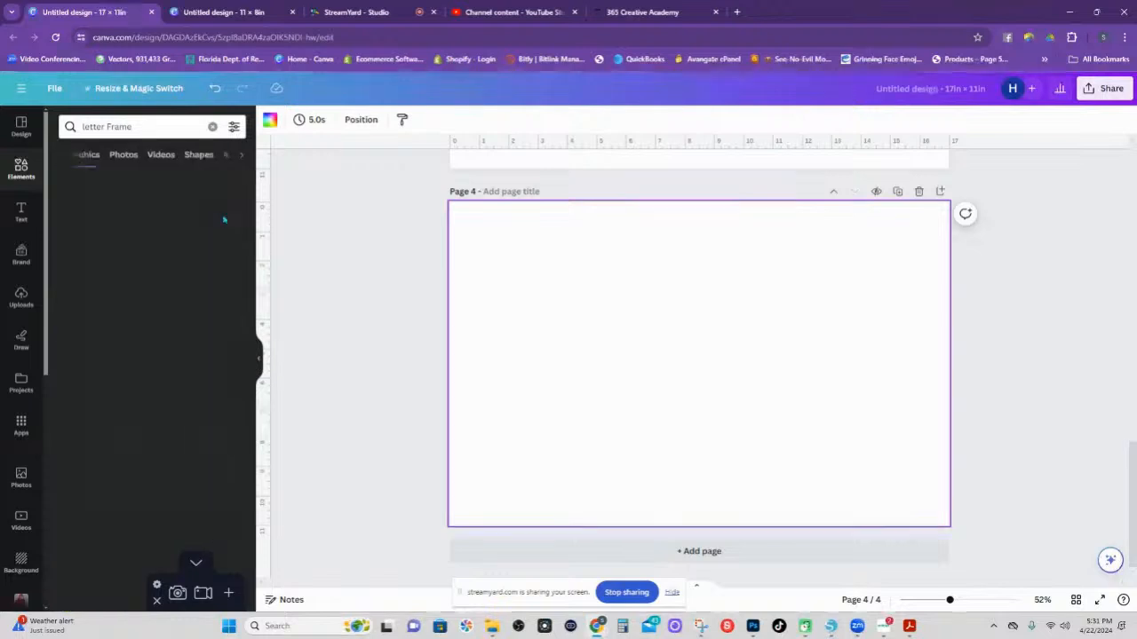
# Scroll the frame grid and add the first letter frame to page 4.
pyautogui.scroll(-1, 139, 371)
pyautogui.scroll(-5, 140, 371)
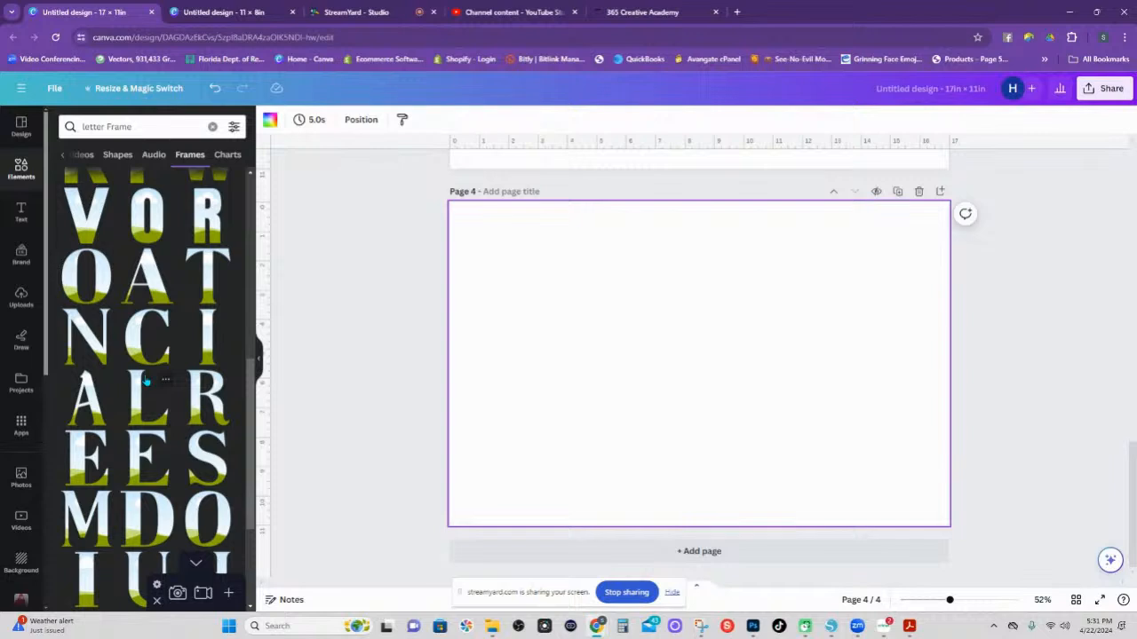
pyautogui.scroll(-5, 147, 380)
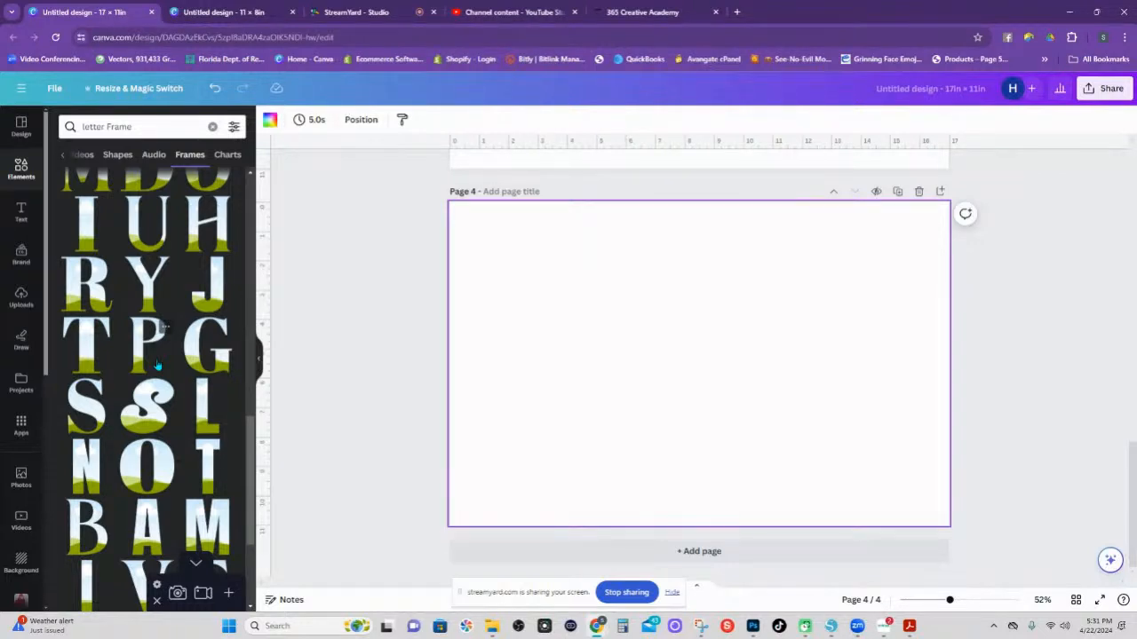
pyautogui.scroll(-5, 156, 365)
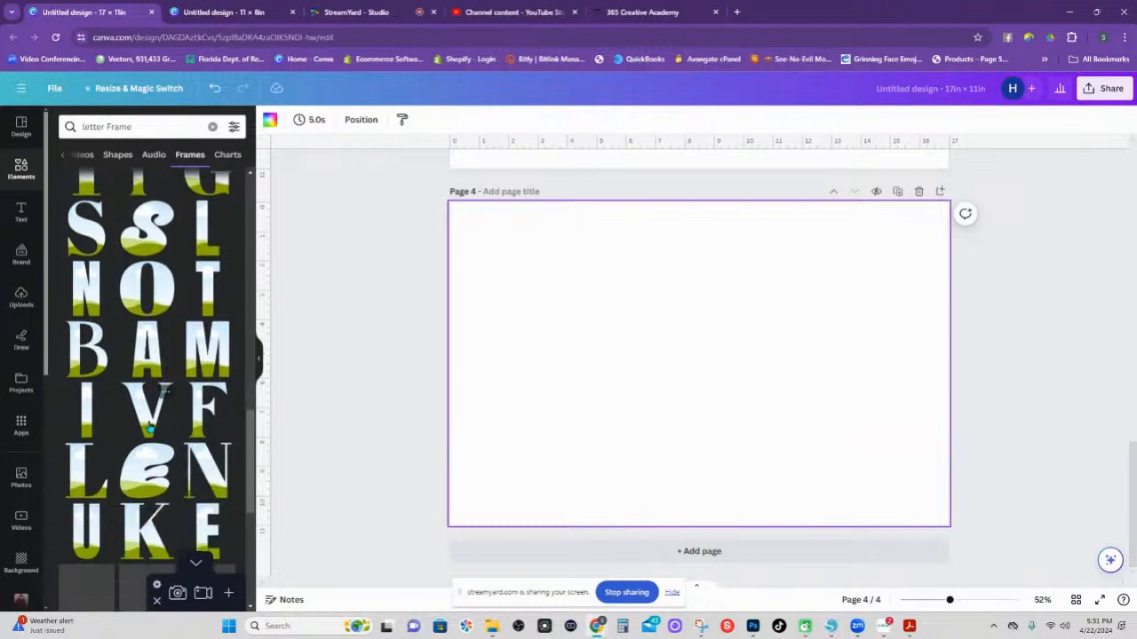
pyautogui.scroll(-2, 143, 413)
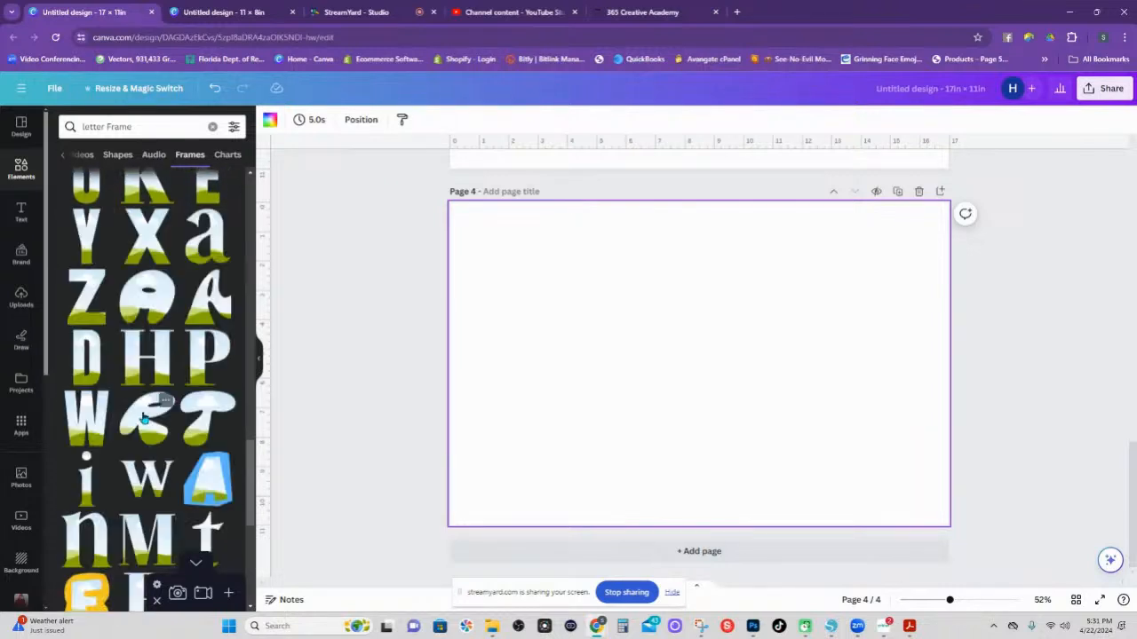
pyautogui.scroll(-3, 143, 417)
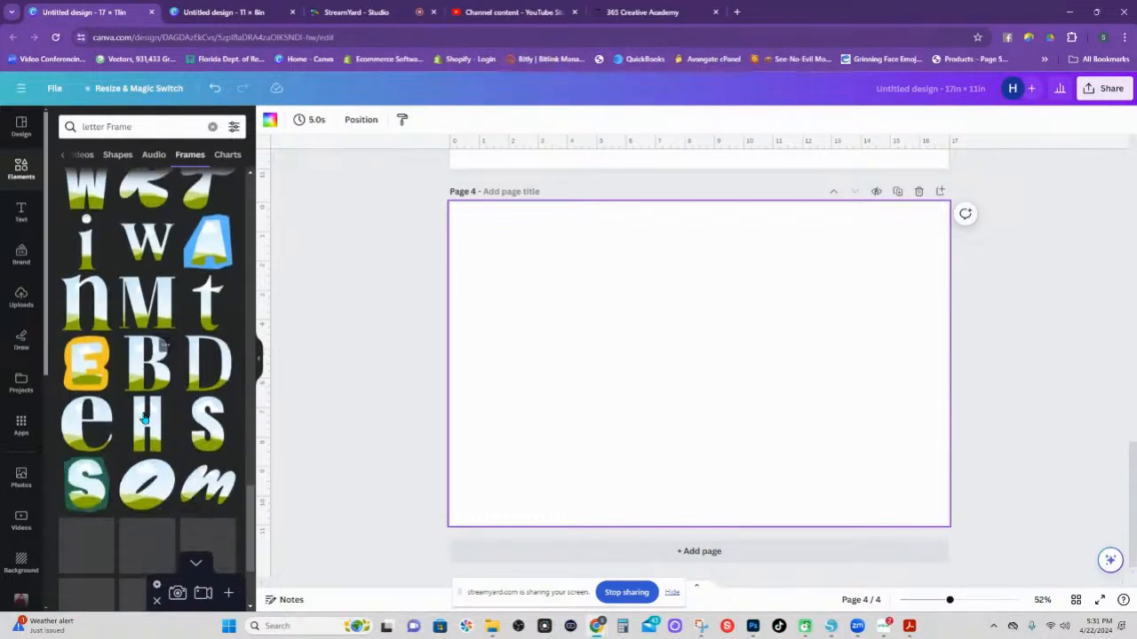
pyautogui.scroll(-6, 144, 418)
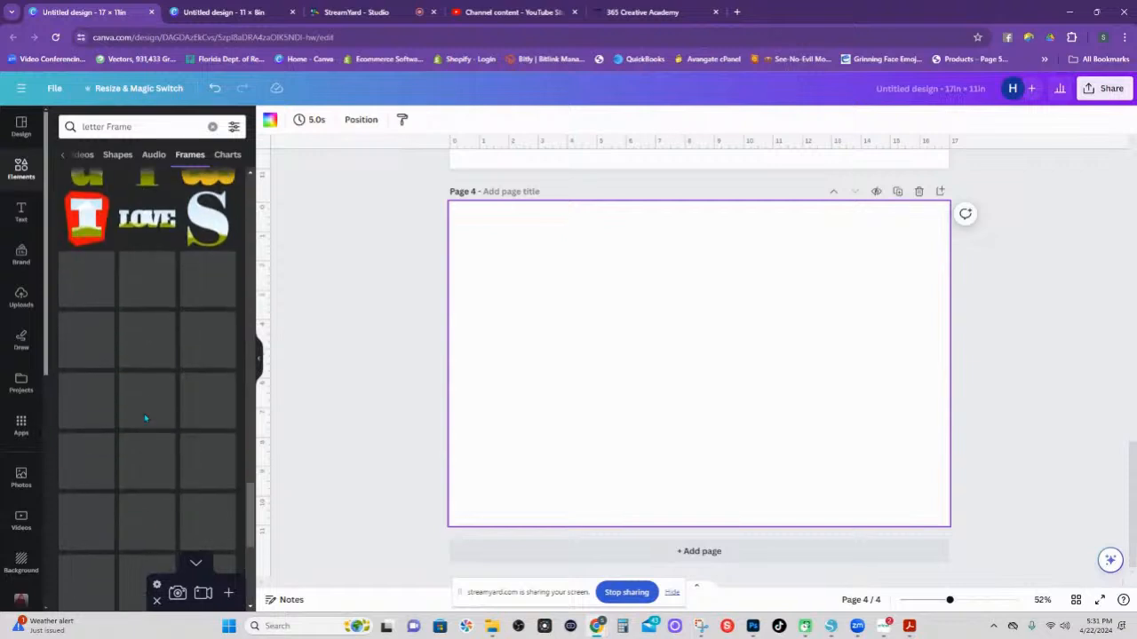
pyautogui.scroll(-5, 142, 413)
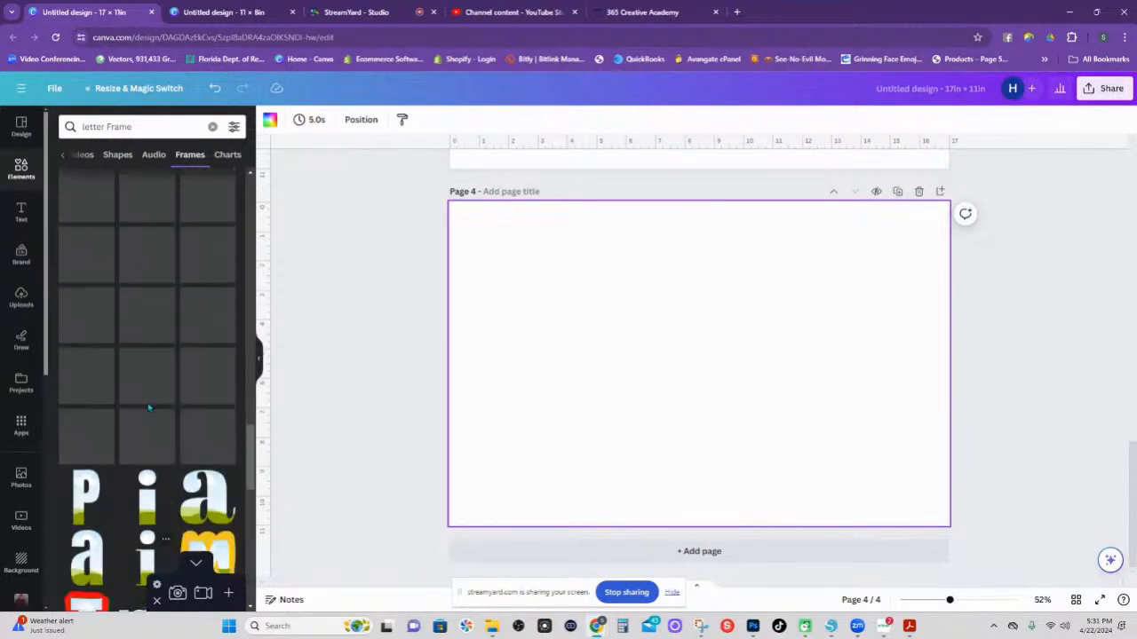
pyautogui.scroll(5, 151, 373)
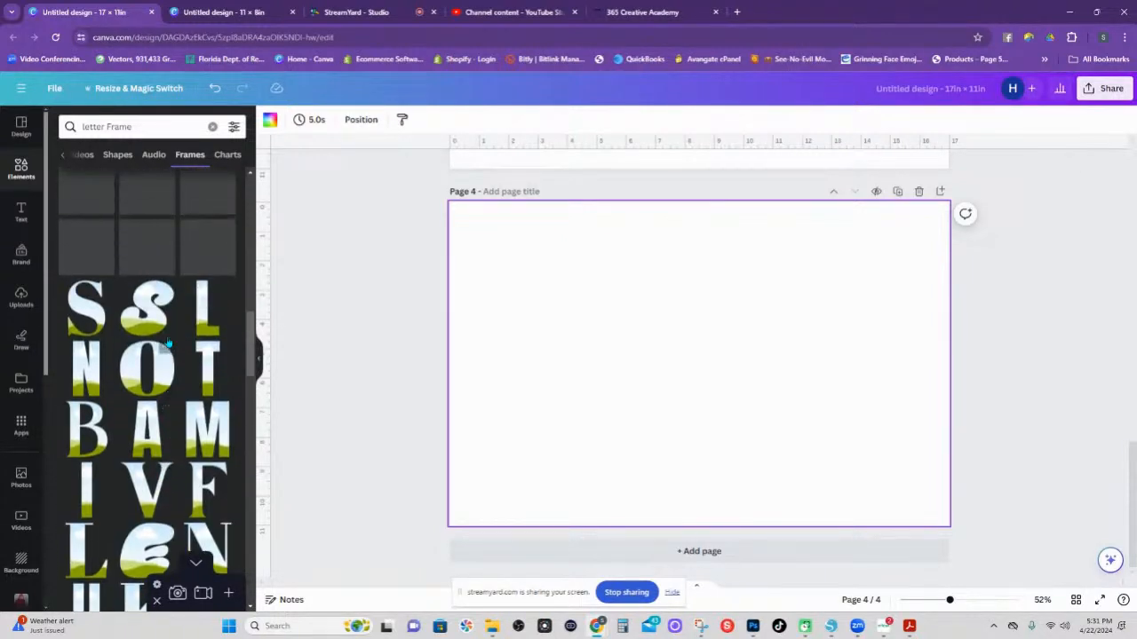
pyautogui.scroll(5, 167, 337)
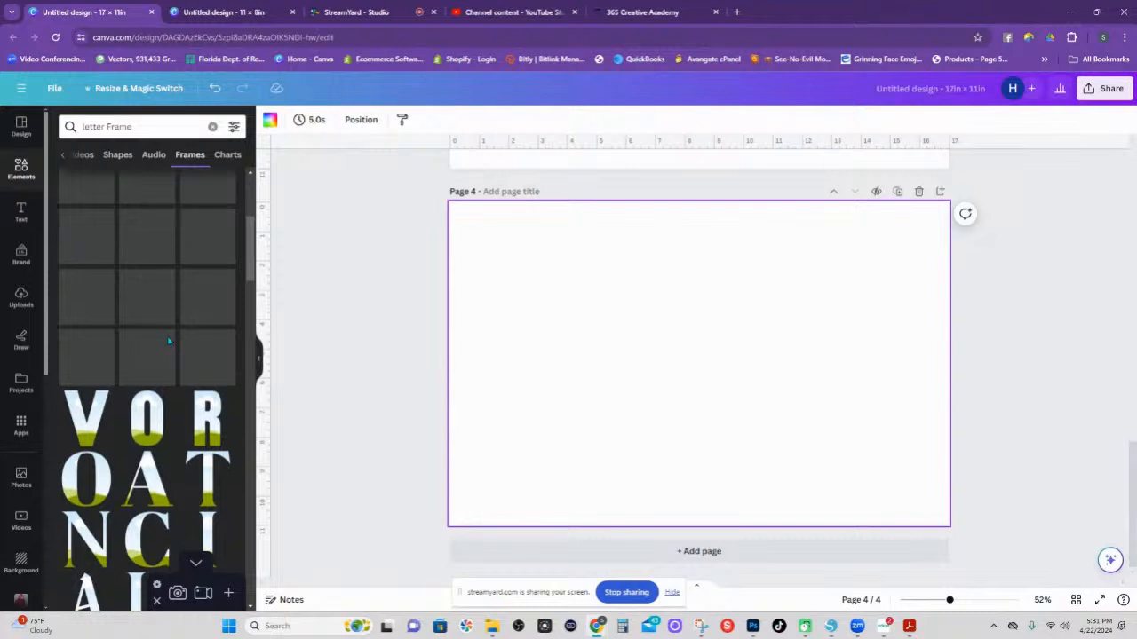
pyautogui.scroll(2, 188, 249)
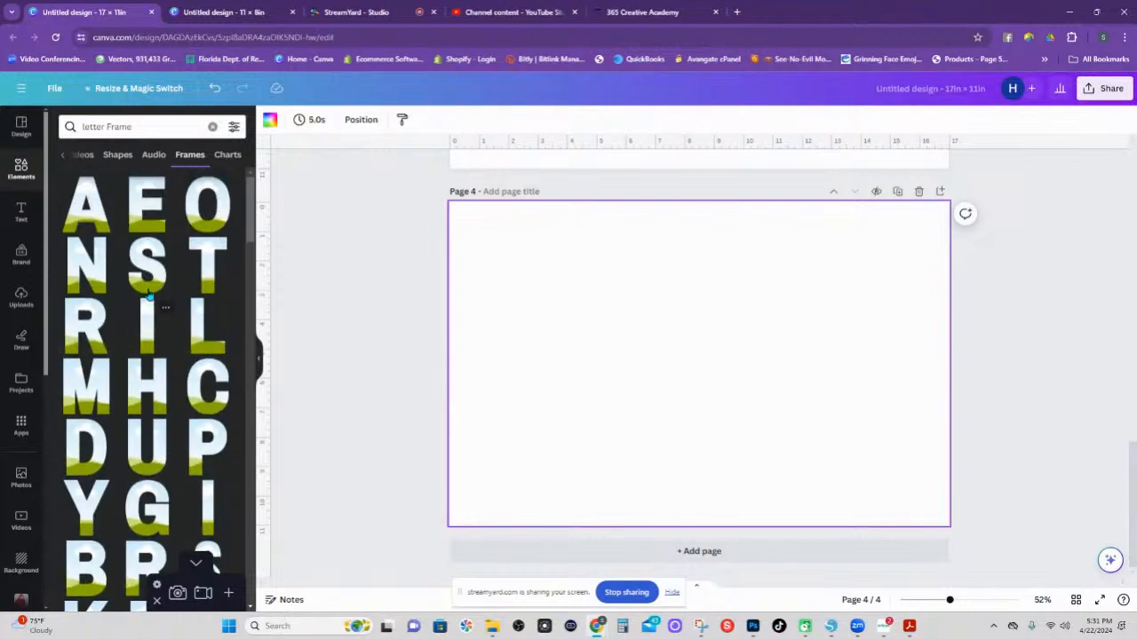
pyautogui.click(98, 391)
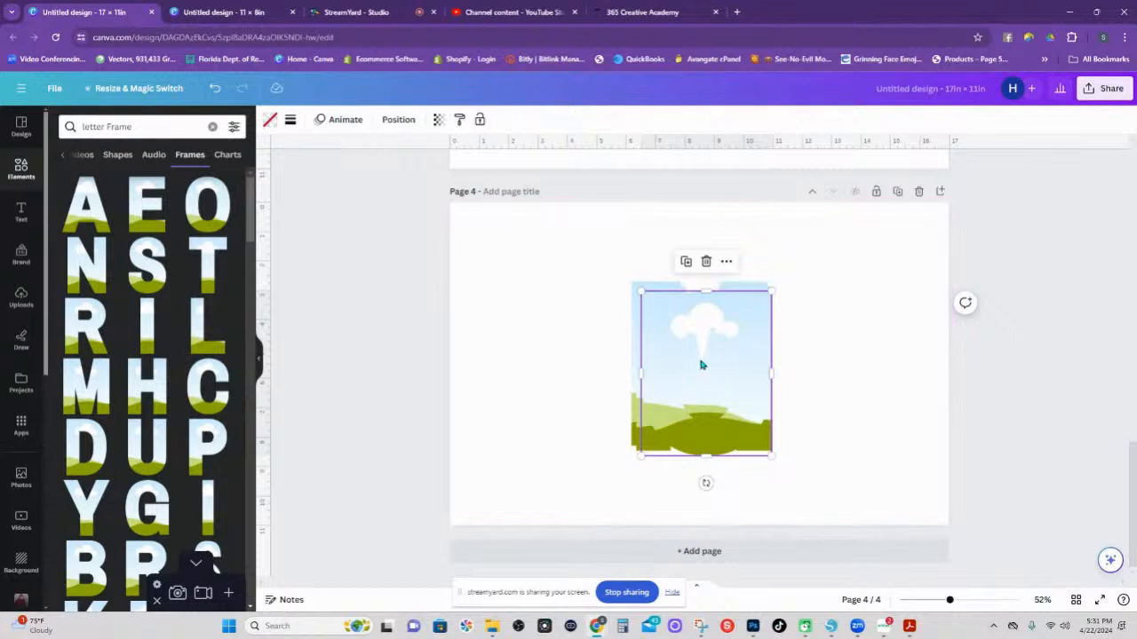
# Arrange the M, O and M frames evenly in a level row on page 4 and check their spacing.
pyautogui.moveTo(680, 381); pyautogui.dragTo(690, 360)
pyautogui.moveTo(642, 294); pyautogui.dragTo(830, 287)
pyautogui.moveTo(676, 317); pyautogui.dragTo(484, 286)
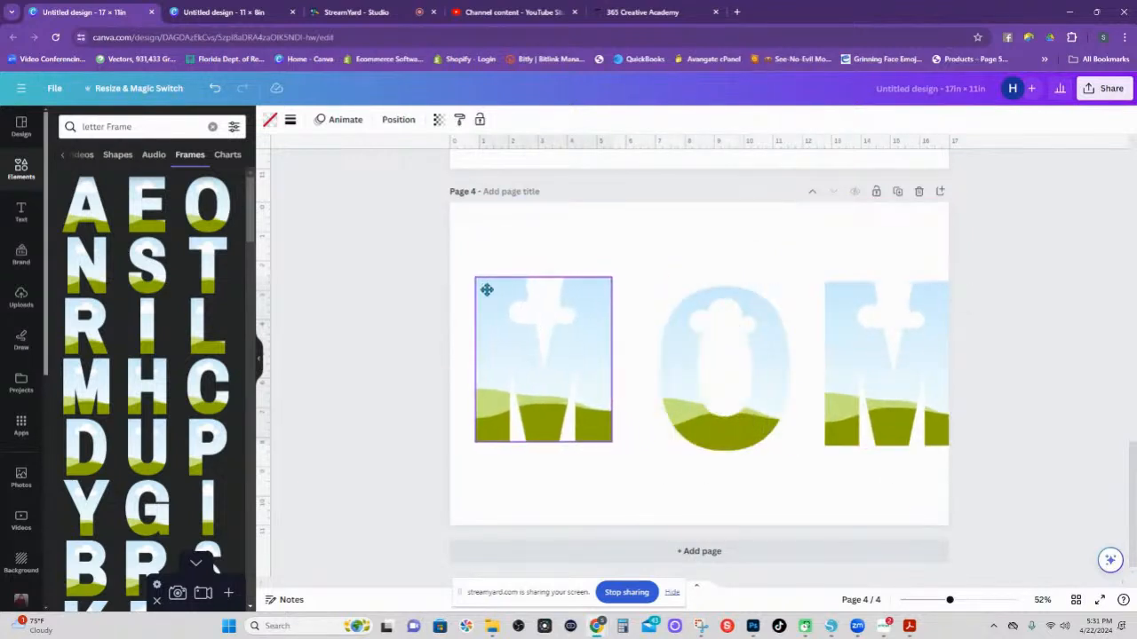
pyautogui.moveTo(784, 388); pyautogui.dragTo(764, 375)
pyautogui.moveTo(840, 347); pyautogui.dragTo(780, 337)
pyautogui.click(596, 249)
pyautogui.click(711, 393)
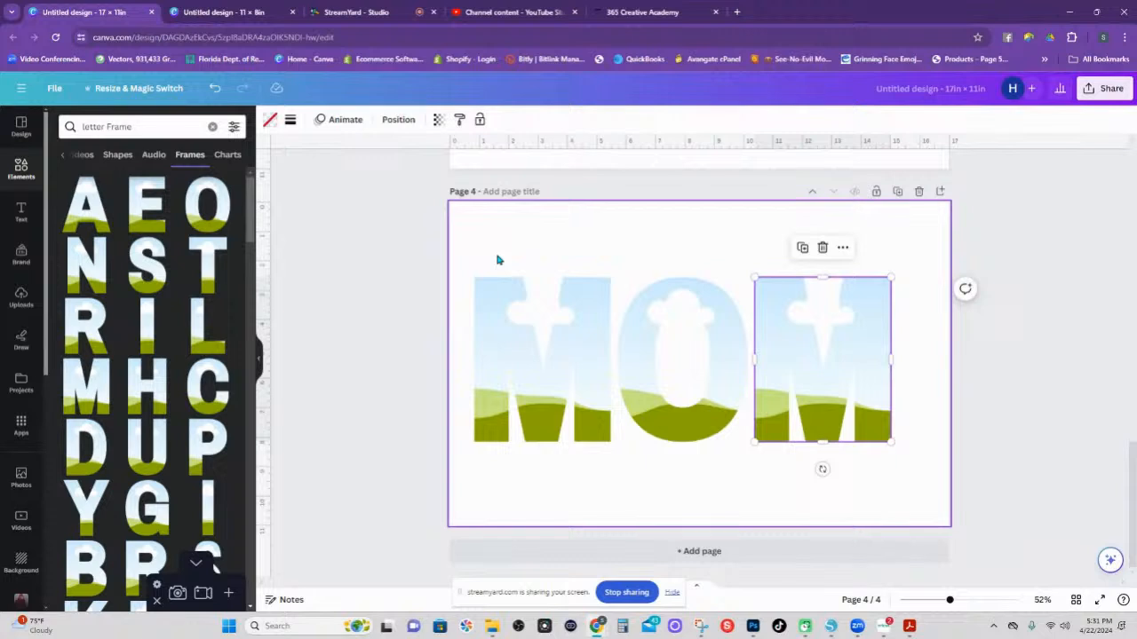
pyautogui.moveTo(480, 251); pyautogui.dragTo(925, 478)
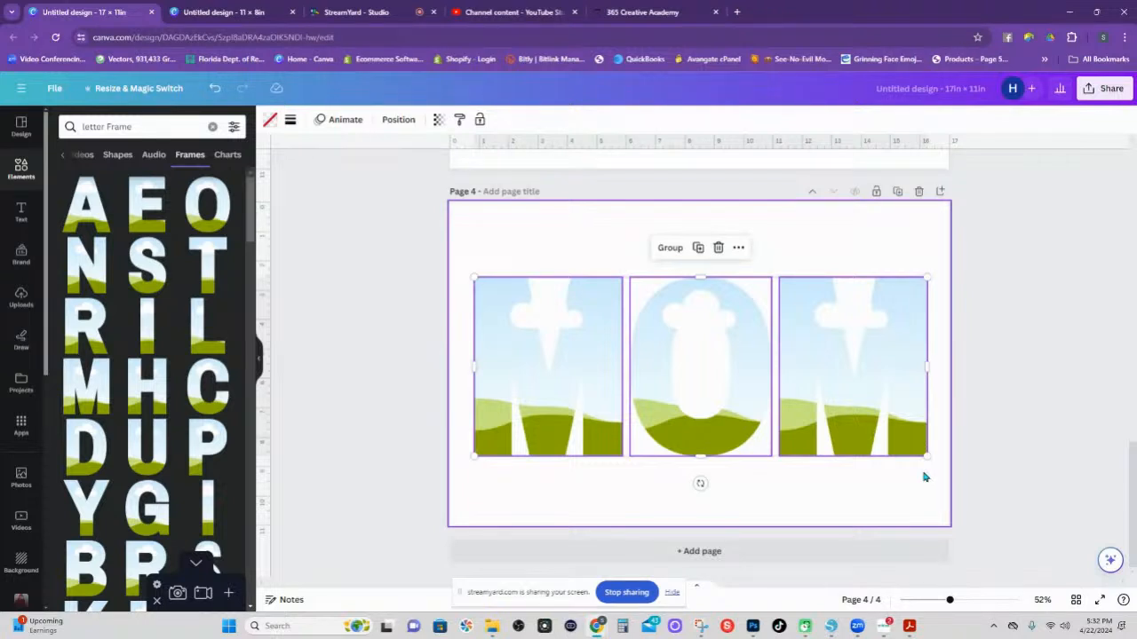
pyautogui.click(830, 257)
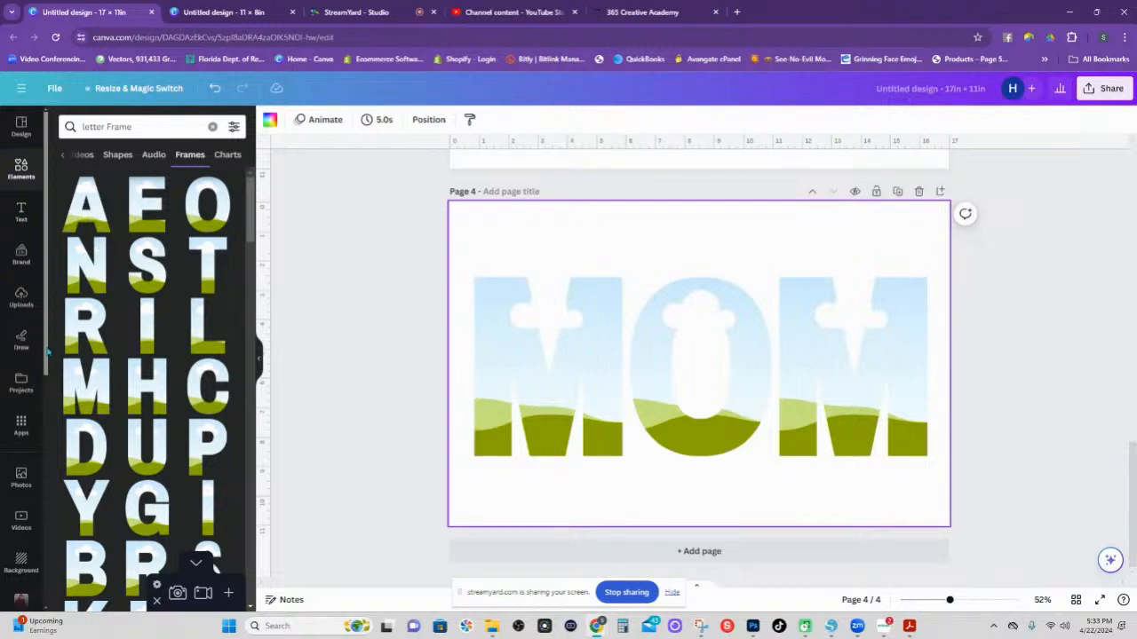
pyautogui.click(22, 301)
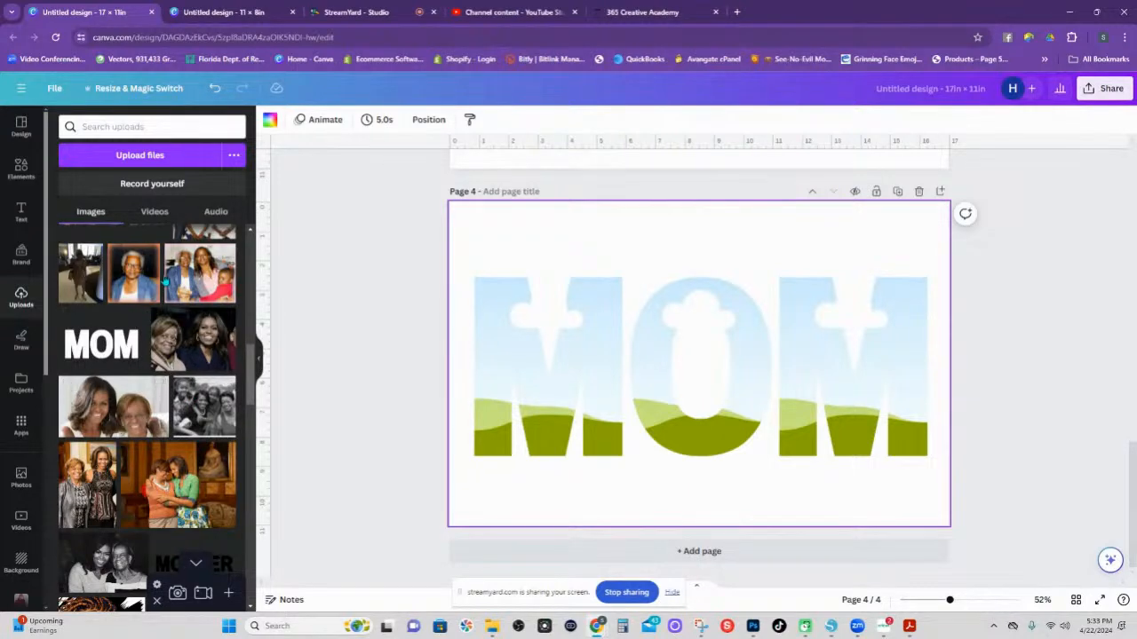
# Drop uploaded family photos into the frames: one in the first M, the group photo in the O, the grandmother in the right M.
pyautogui.moveTo(198, 275); pyautogui.dragTo(548, 366)
pyautogui.scroll(1, 250, 360)
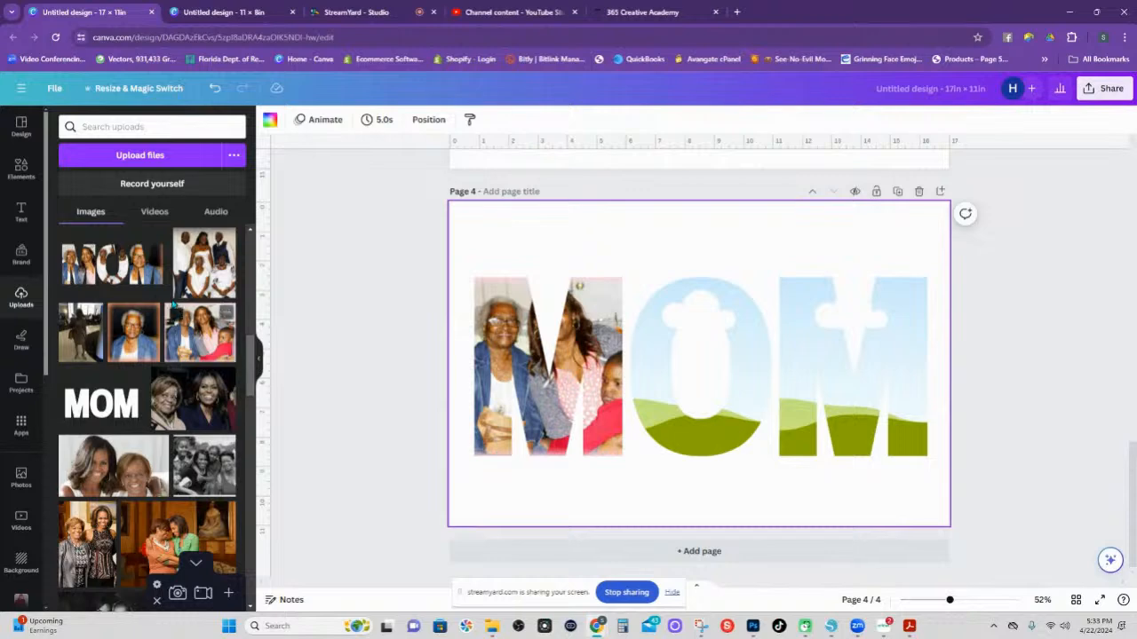
pyautogui.moveTo(204, 263); pyautogui.dragTo(664, 336)
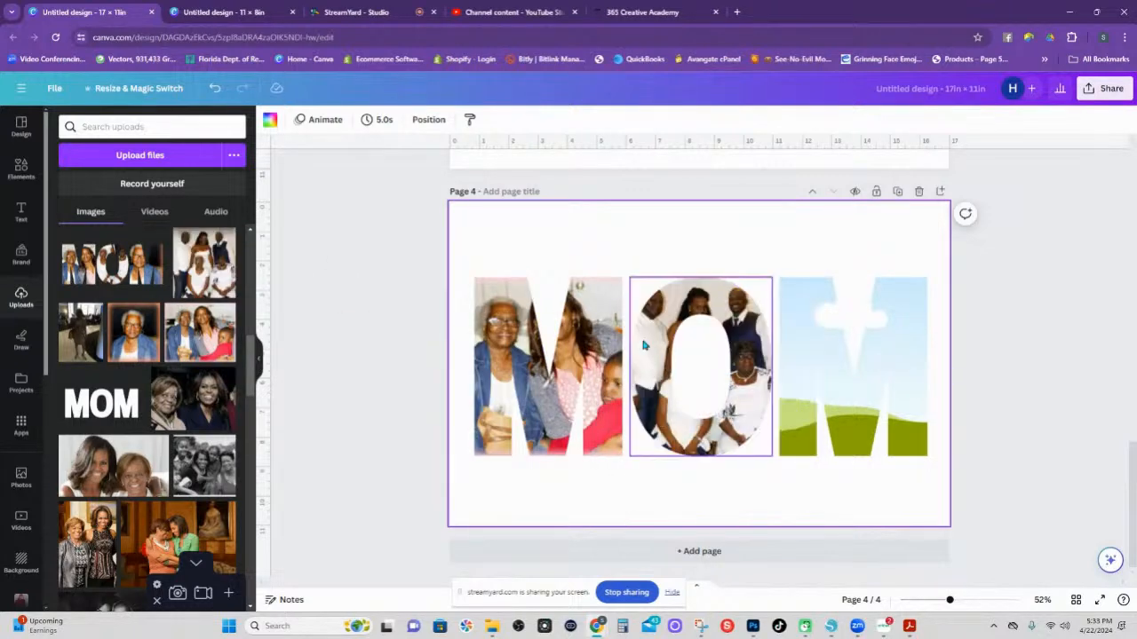
pyautogui.moveTo(133, 332); pyautogui.dragTo(809, 299)
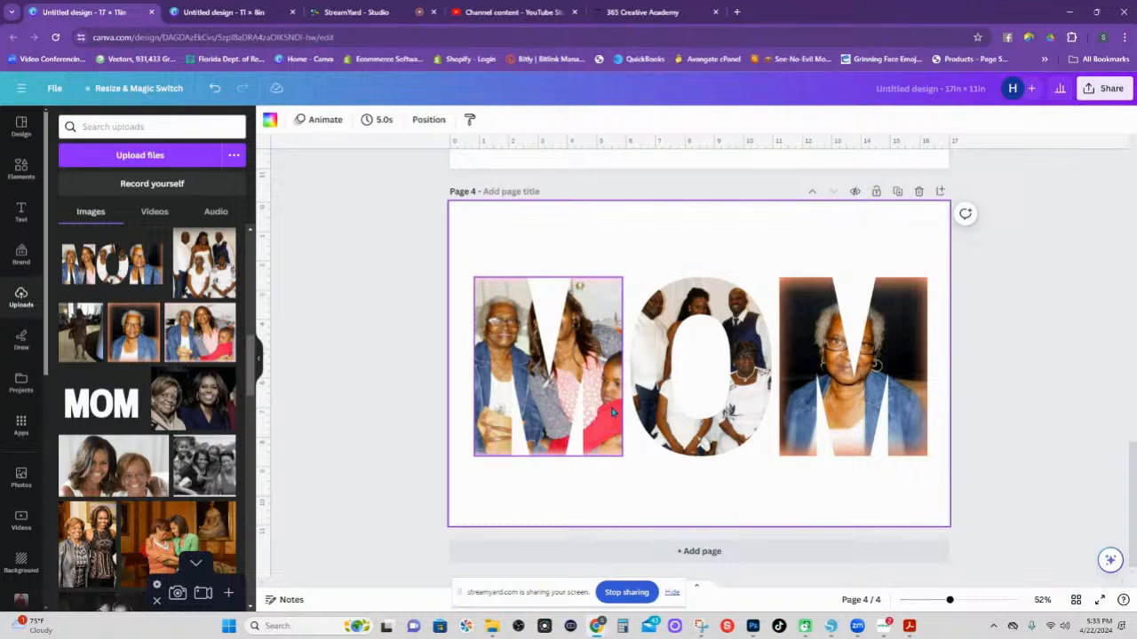
pyautogui.click(611, 321)
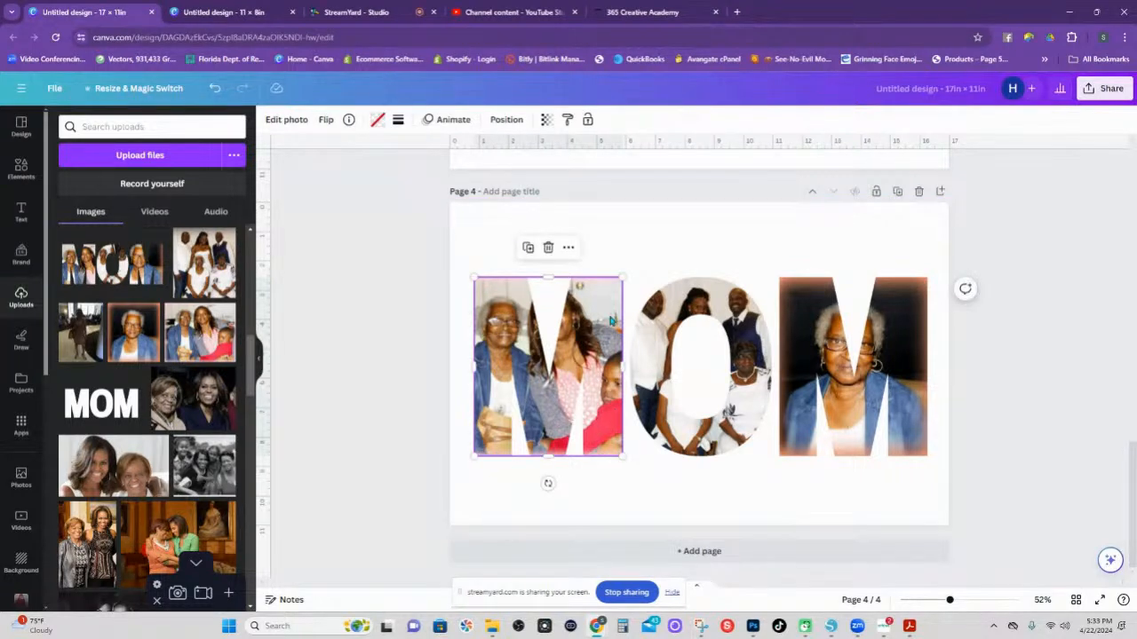
# Enlarge and lower the two-women photo inside the first M, then apply the crop.
pyautogui.doubleClick(611, 321)
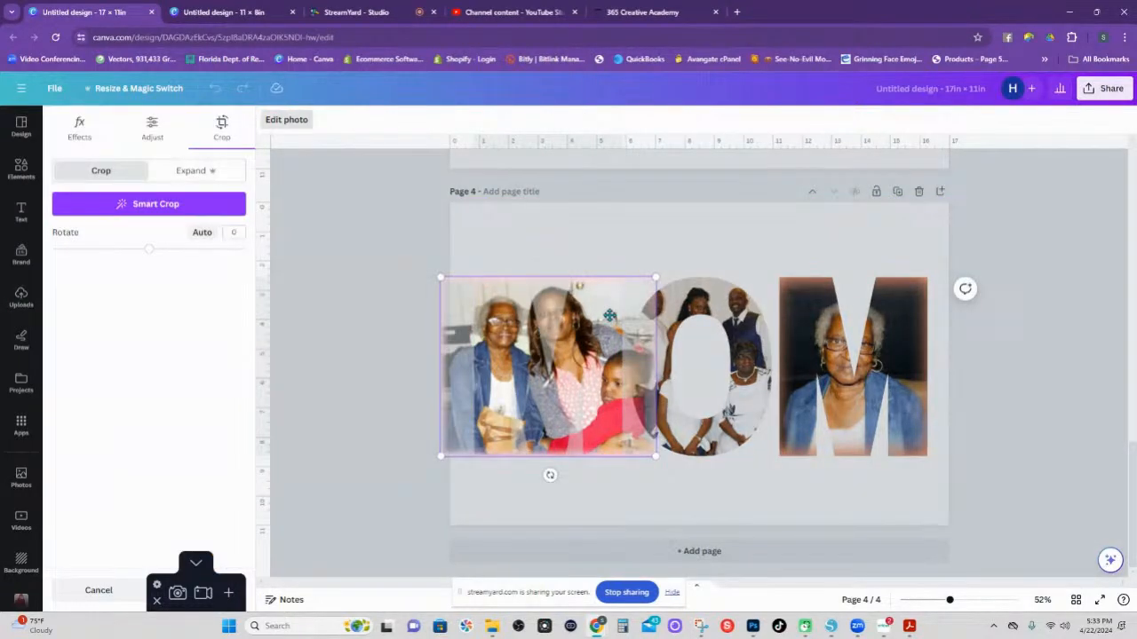
pyautogui.moveTo(657, 277); pyautogui.dragTo(715, 230)
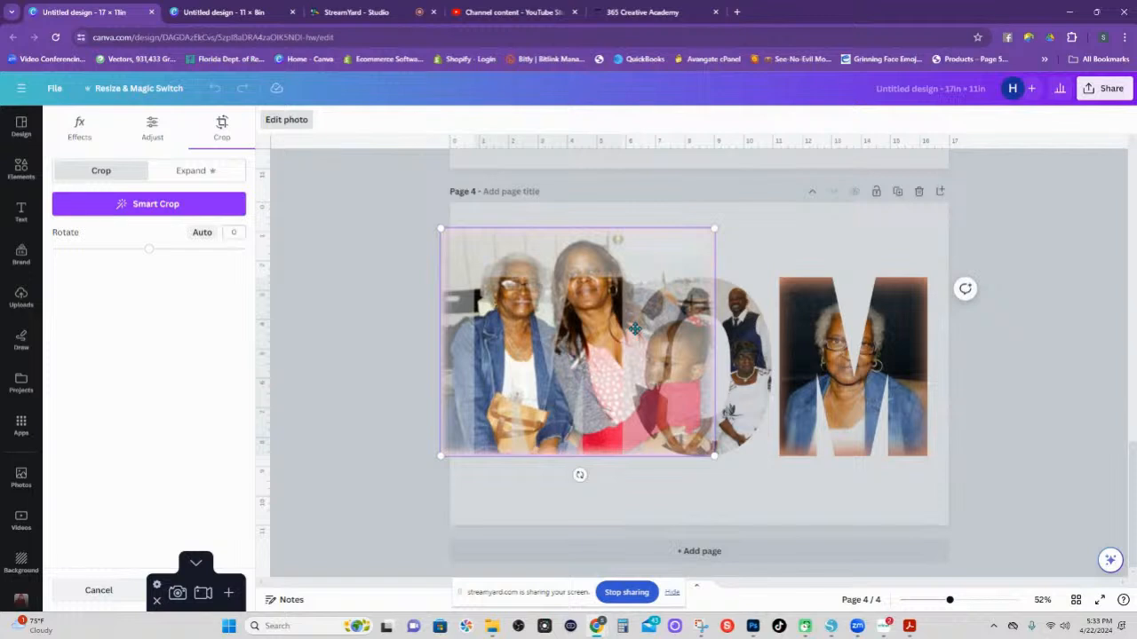
pyautogui.moveTo(600, 315); pyautogui.dragTo(596, 350)
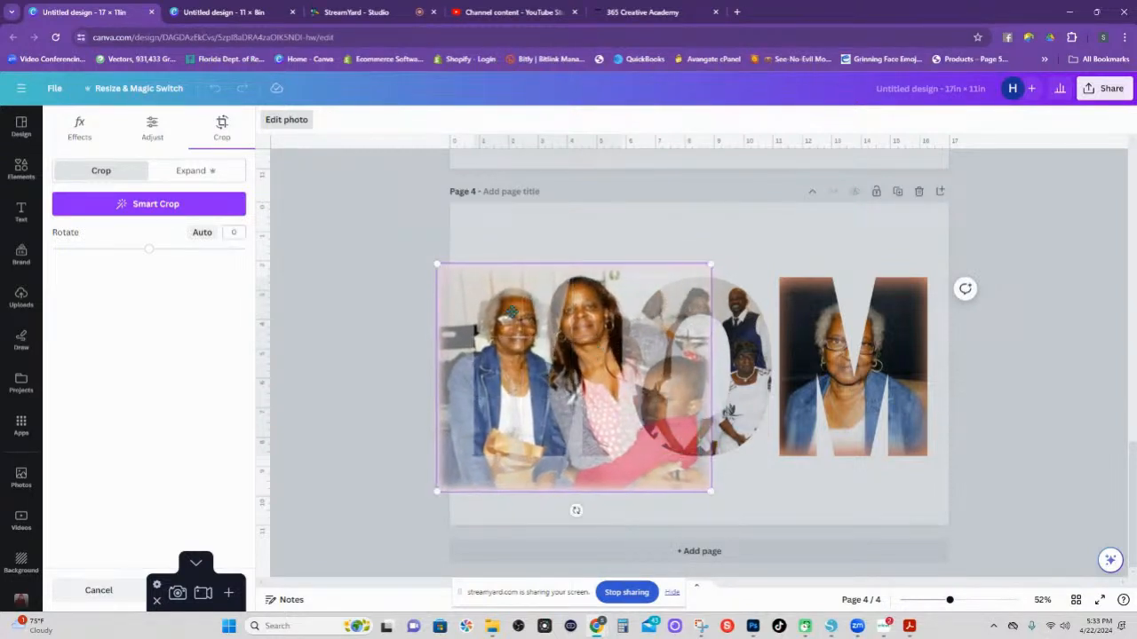
pyautogui.moveTo(436, 266); pyautogui.dragTo(418, 250)
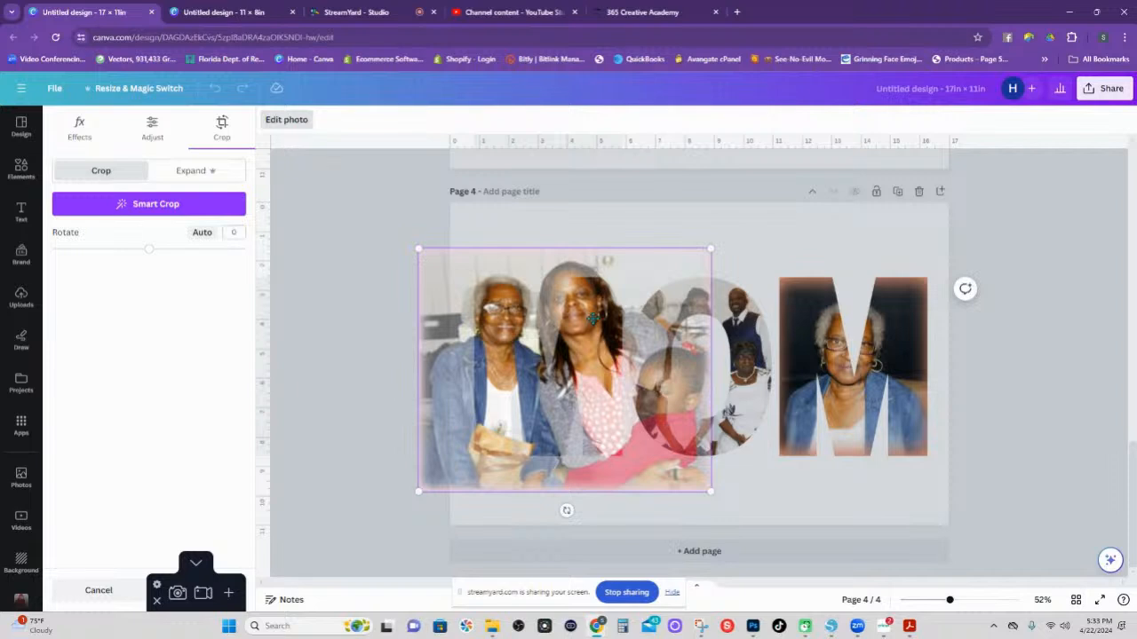
pyautogui.moveTo(595, 324); pyautogui.dragTo(600, 346)
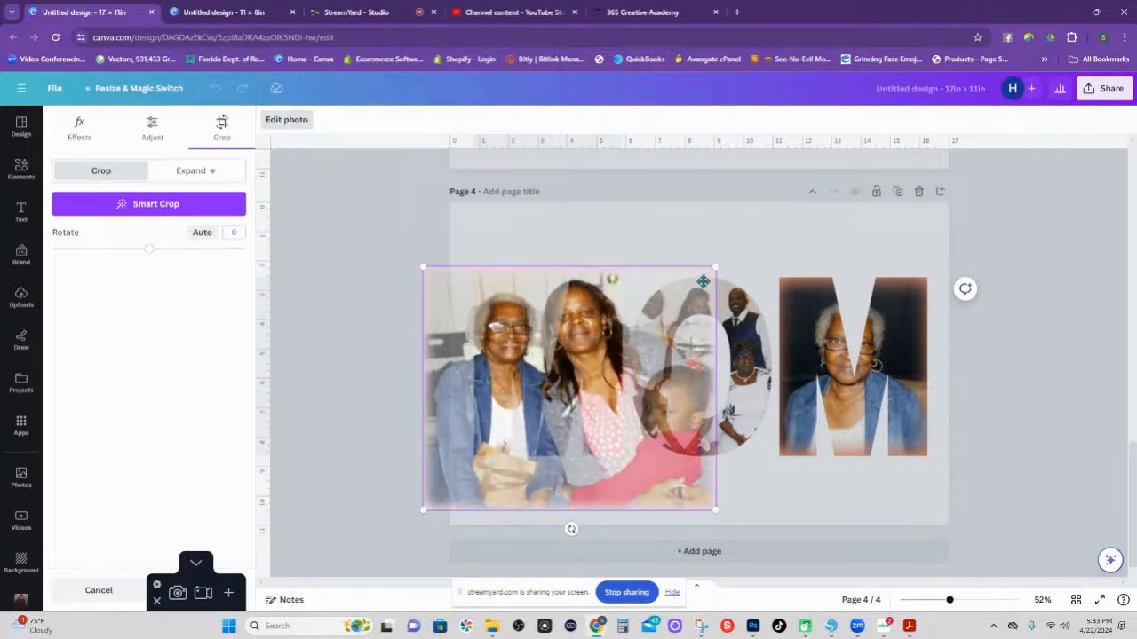
pyautogui.moveTo(715, 269); pyautogui.dragTo(702, 278)
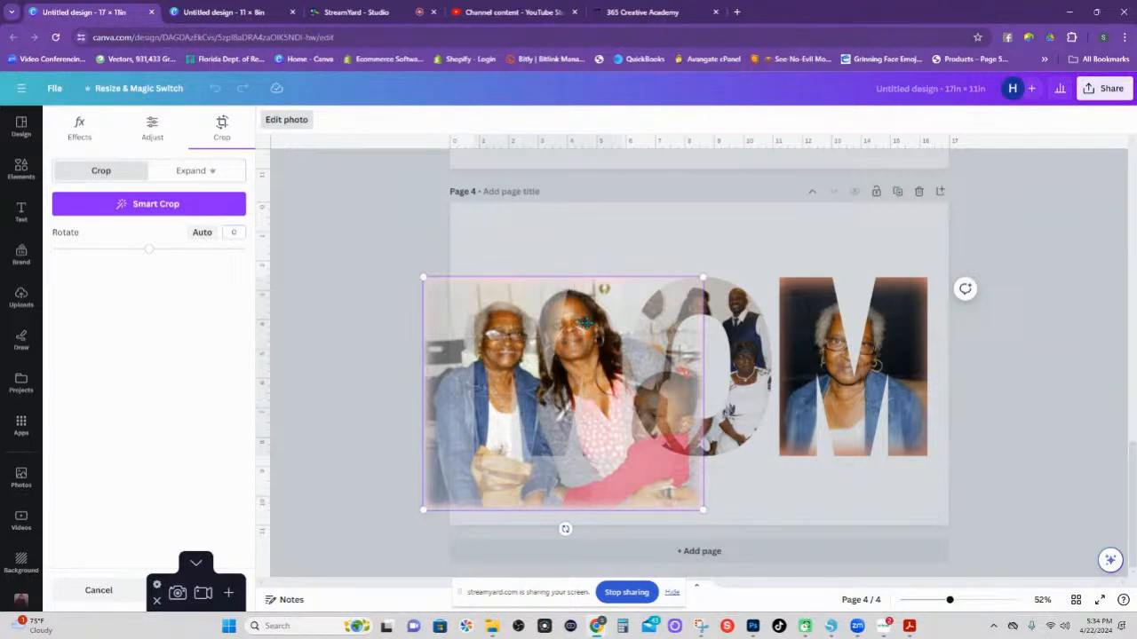
pyautogui.moveTo(578, 325); pyautogui.dragTo(583, 325)
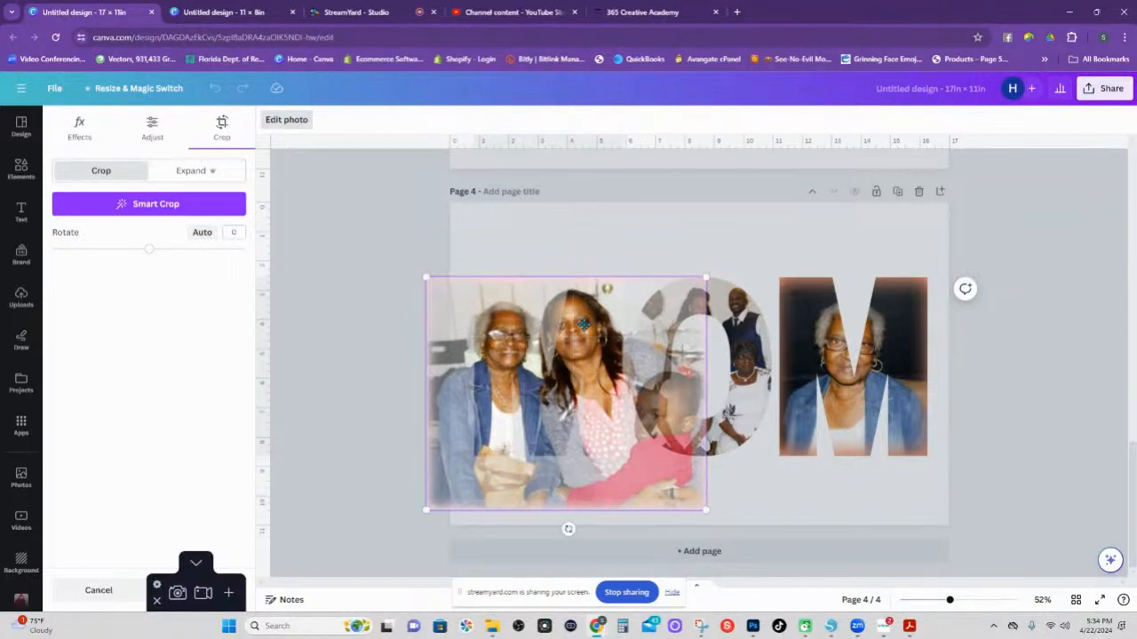
pyautogui.click(769, 494)
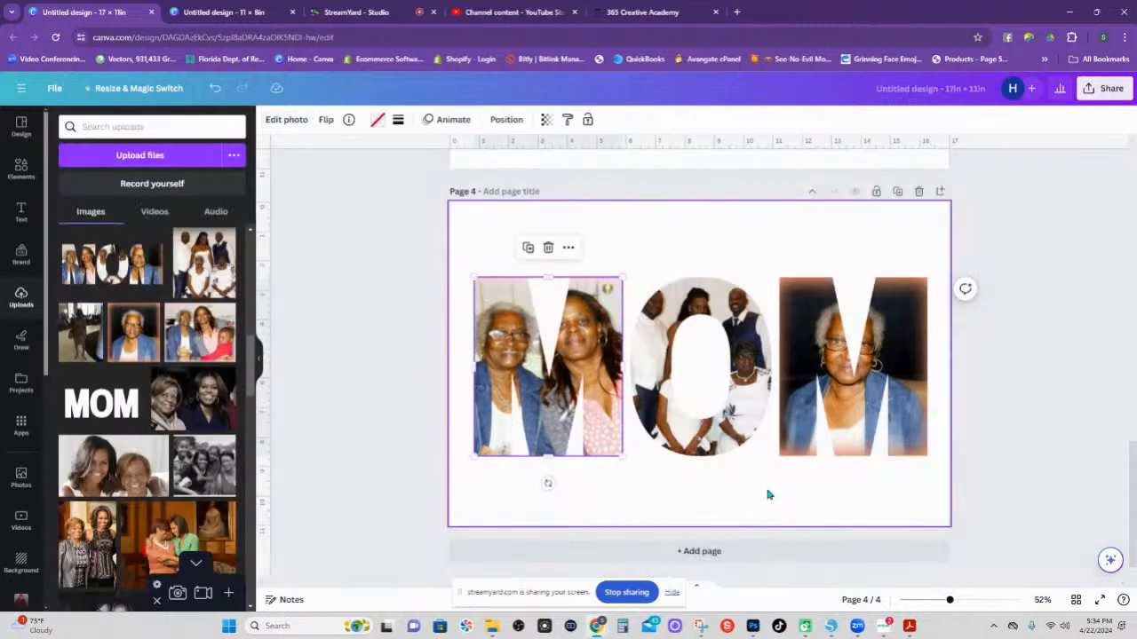
# Nudge the first M photo slightly right and reapply the framing.
pyautogui.doubleClick(589, 326)
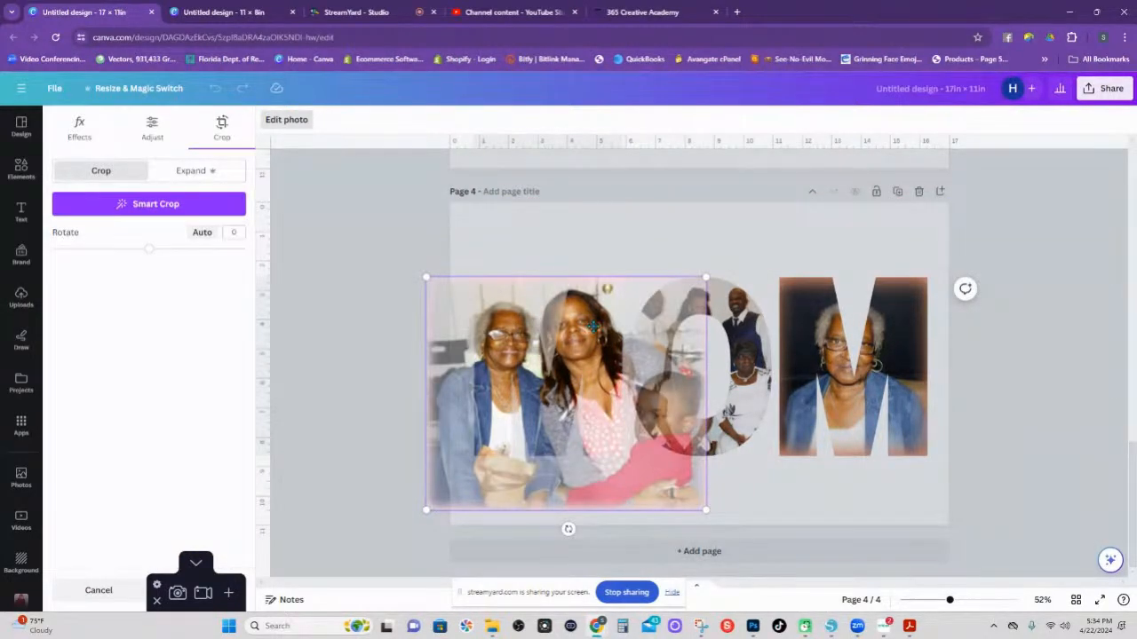
pyautogui.moveTo(582, 327); pyautogui.dragTo(592, 327)
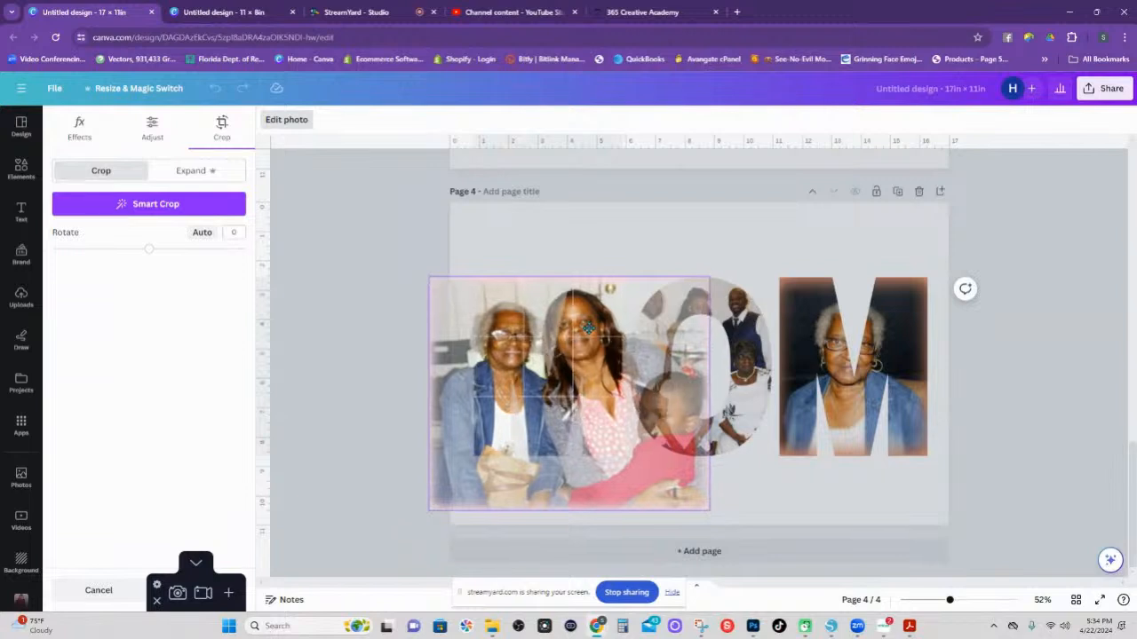
pyautogui.click(760, 507)
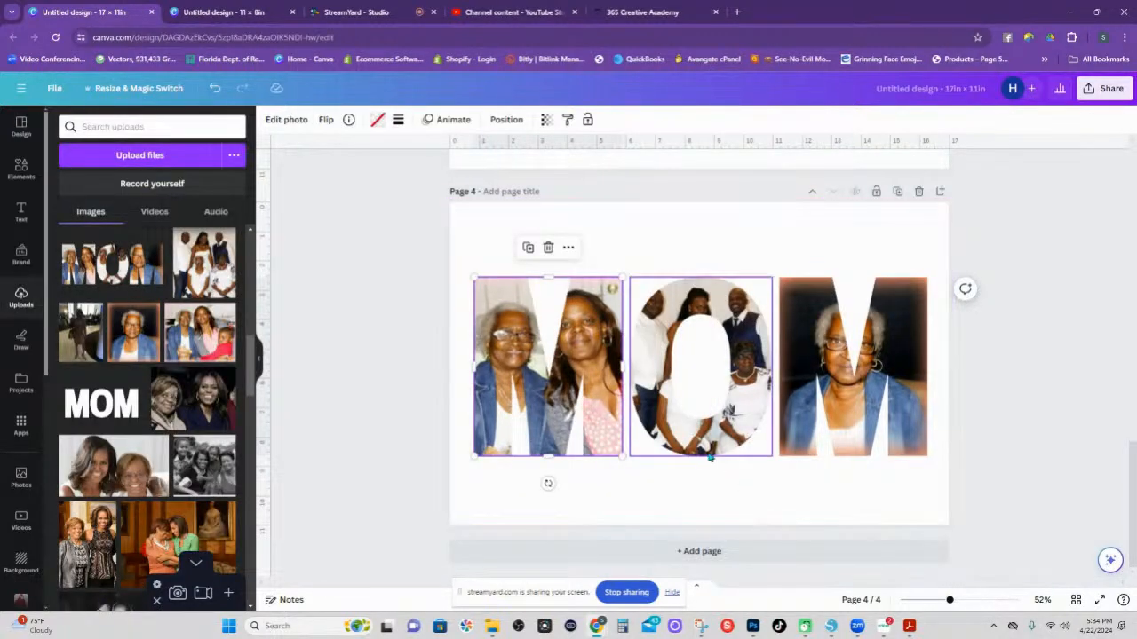
pyautogui.click(741, 308)
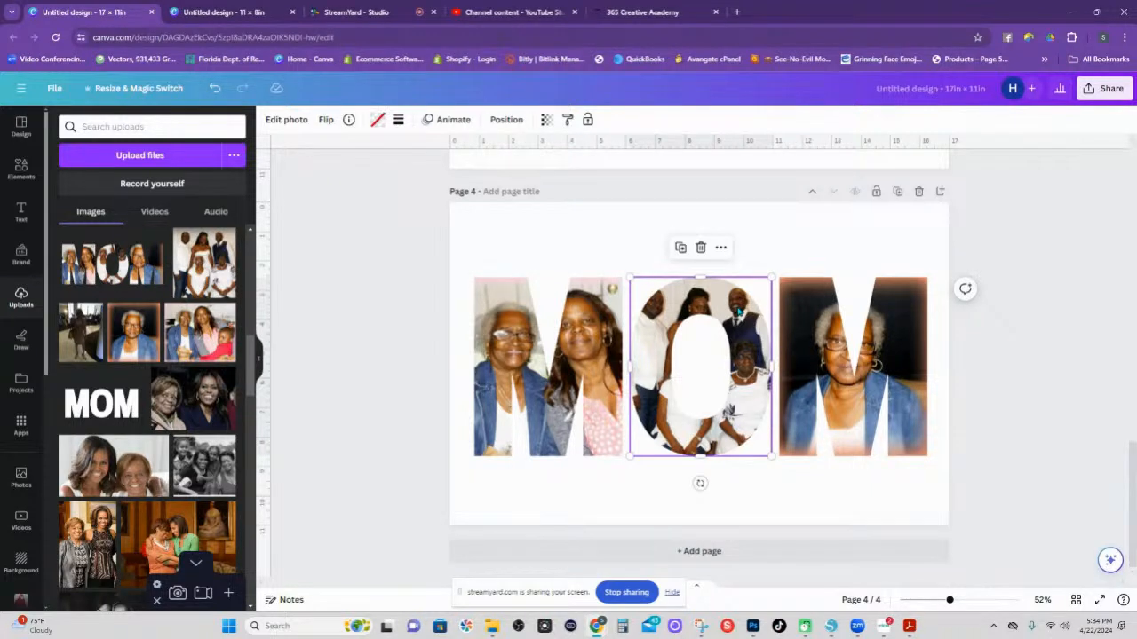
# Enlarge the group photo in the O and shift it left to centre the seated women.
pyautogui.doubleClick(739, 311)
pyautogui.moveTo(774, 279); pyautogui.dragTo(851, 227)
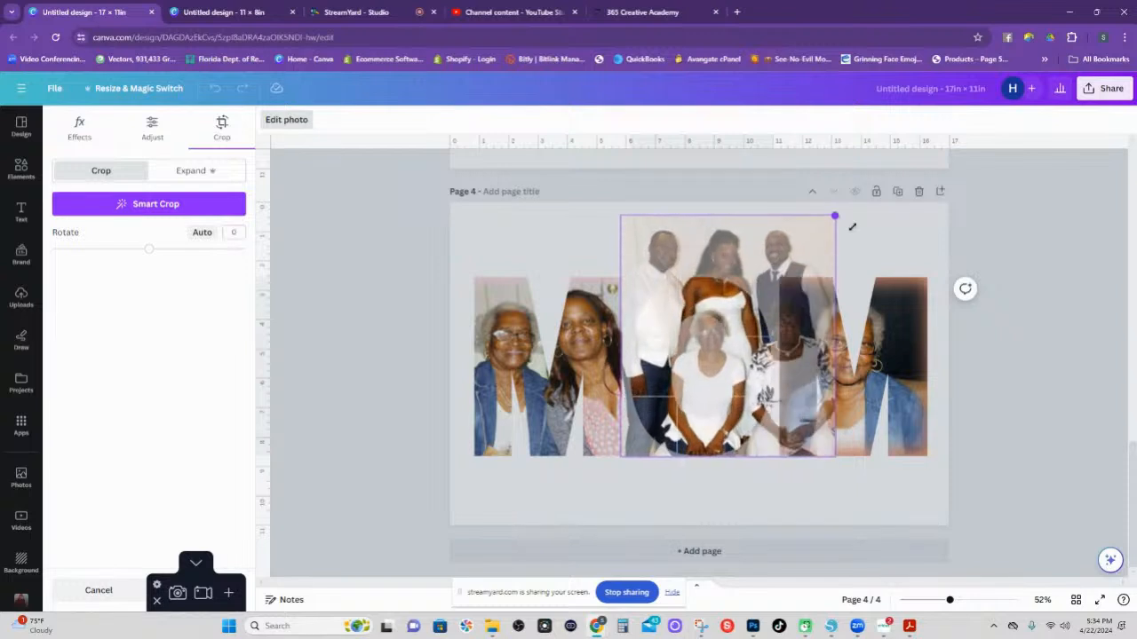
pyautogui.moveTo(752, 316); pyautogui.dragTo(679, 287)
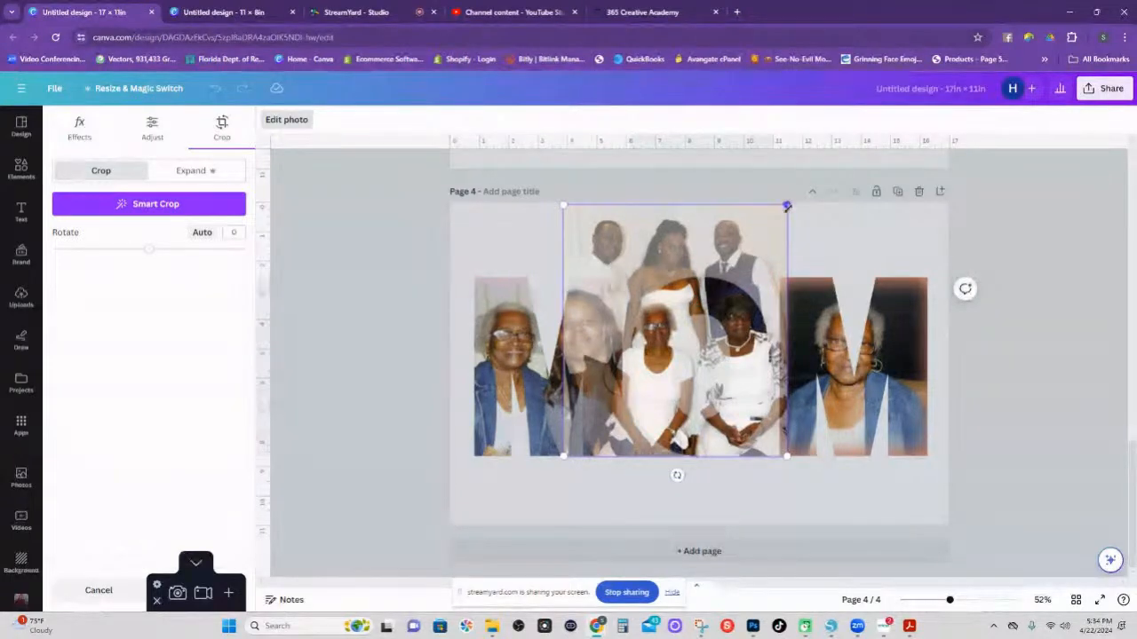
pyautogui.moveTo(787, 206)
pyautogui.mouseDown()
pyautogui.moveTo(809, 193)
pyautogui.moveTo(800, 189)
pyautogui.mouseUp()
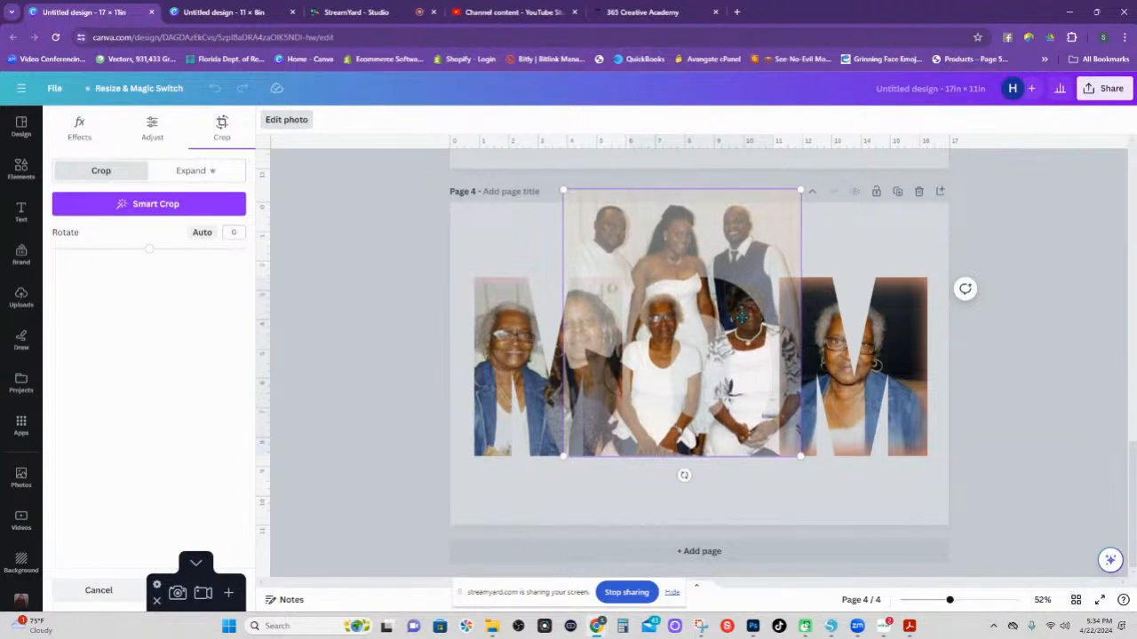
pyautogui.moveTo(743, 305); pyautogui.dragTo(727, 307)
pyautogui.click(802, 485)
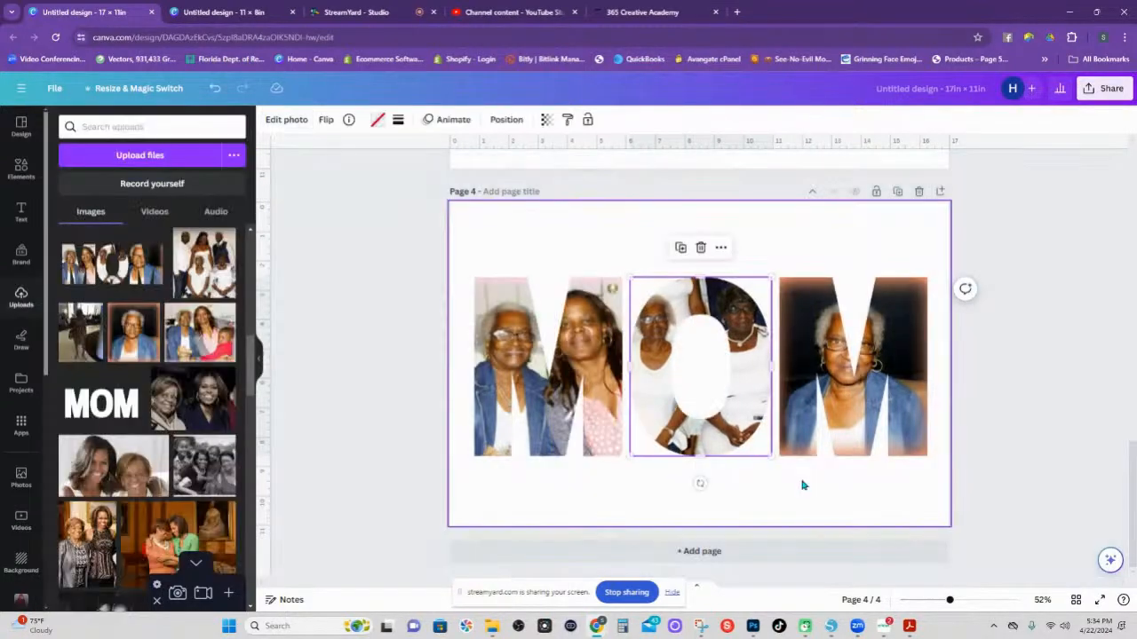
pyautogui.click(897, 346)
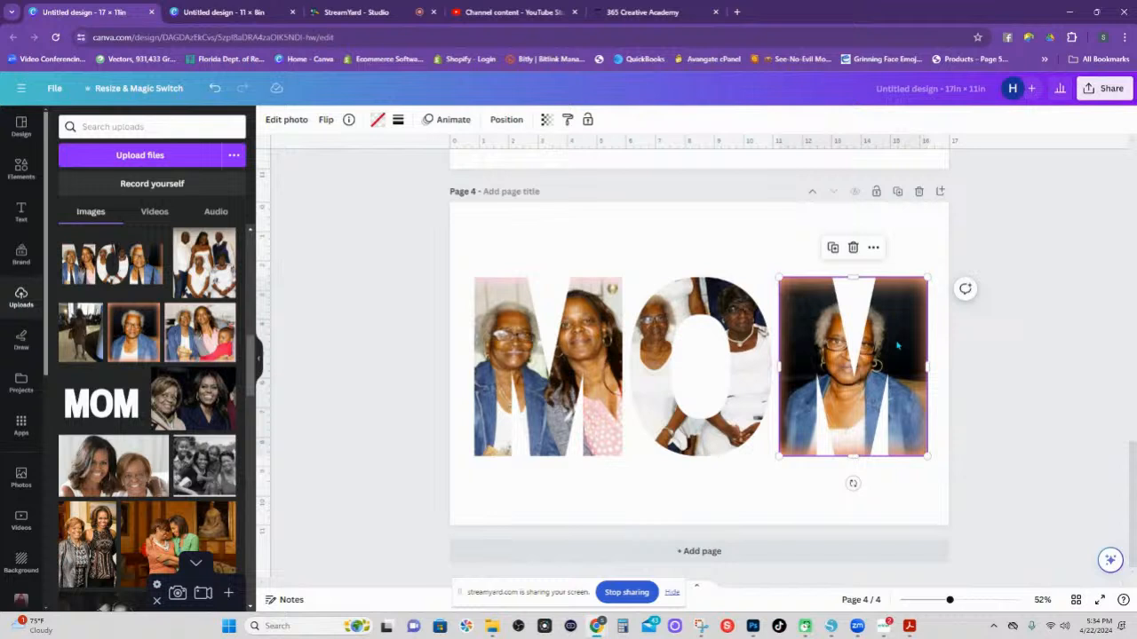
# Enlarge and reposition the grandmother photo so her face fills the right M, then apply.
pyautogui.doubleClick(896, 347)
pyautogui.moveTo(886, 339); pyautogui.dragTo(817, 299)
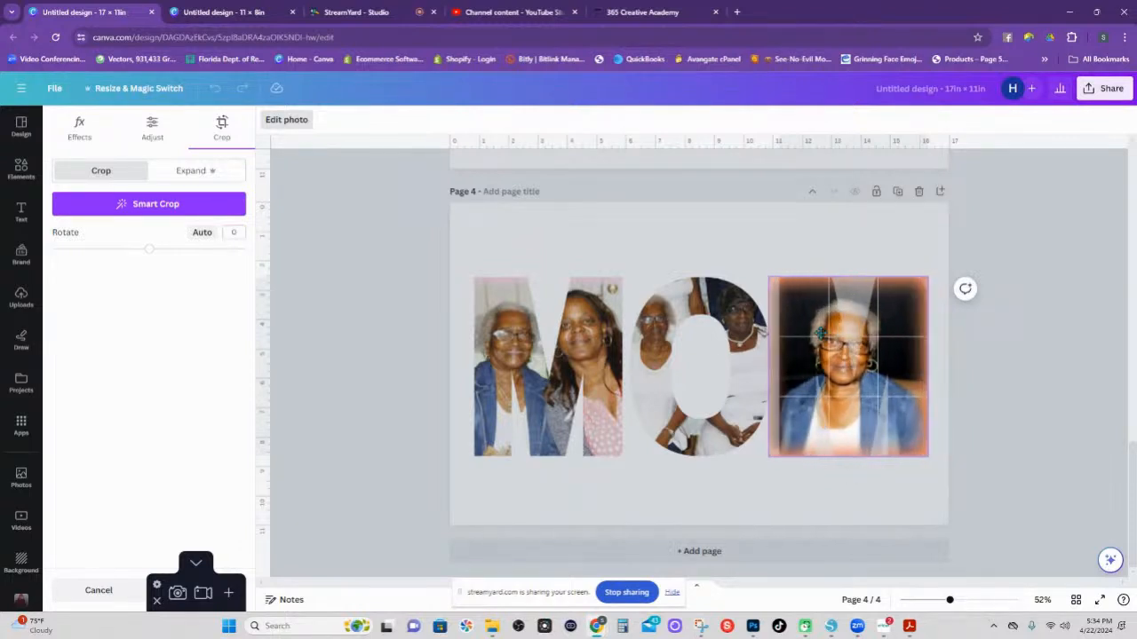
pyautogui.moveTo(820, 333); pyautogui.dragTo(785, 356)
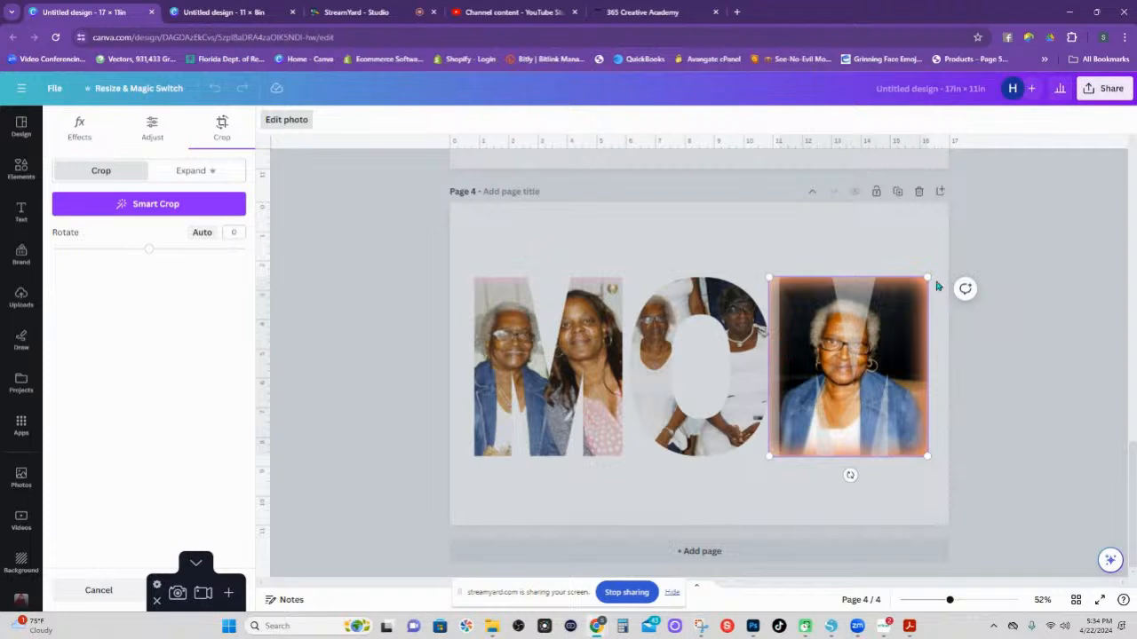
pyautogui.moveTo(928, 276); pyautogui.dragTo(986, 245)
pyautogui.moveTo(904, 328); pyautogui.dragTo(866, 344)
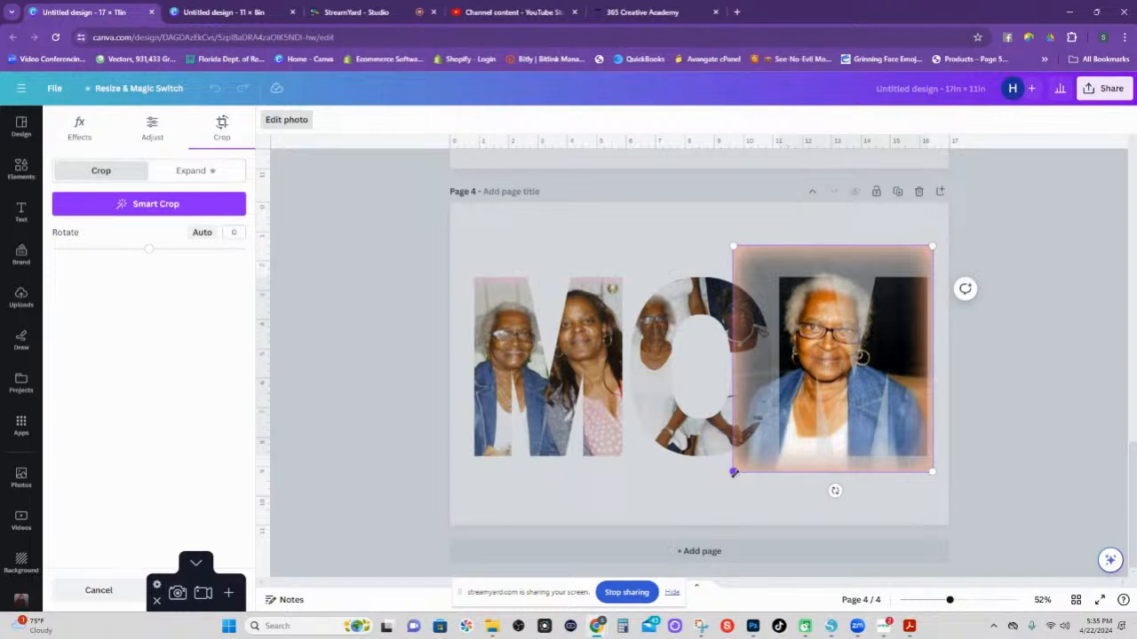
pyautogui.moveTo(733, 472); pyautogui.dragTo(742, 460)
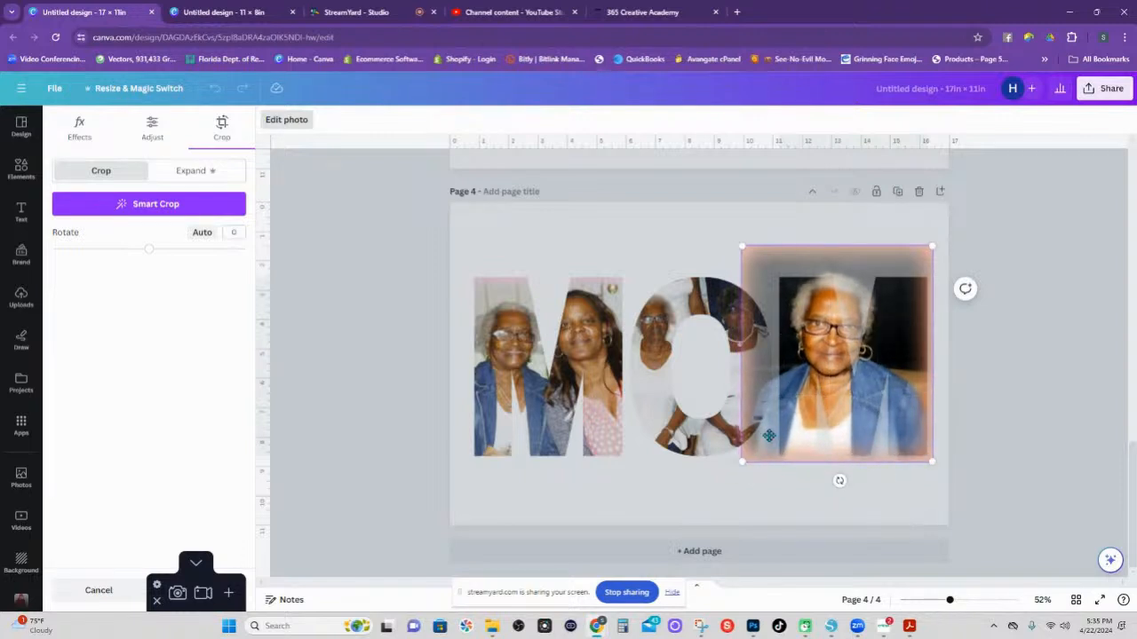
pyautogui.moveTo(835, 363); pyautogui.dragTo(814, 368)
pyautogui.moveTo(927, 253); pyautogui.dragTo(942, 249)
pyautogui.moveTo(897, 319); pyautogui.dragTo(887, 332)
pyautogui.click(886, 506)
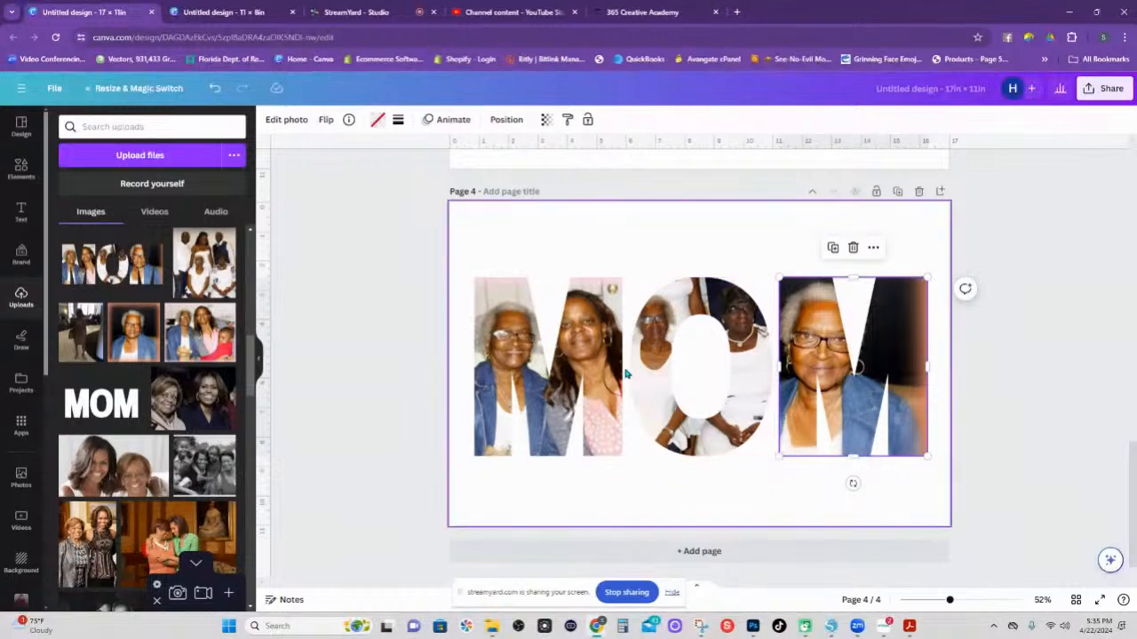
# Export only Page 4 via Share > Download as a PNG with transparent background.
pyautogui.click(1102, 90)
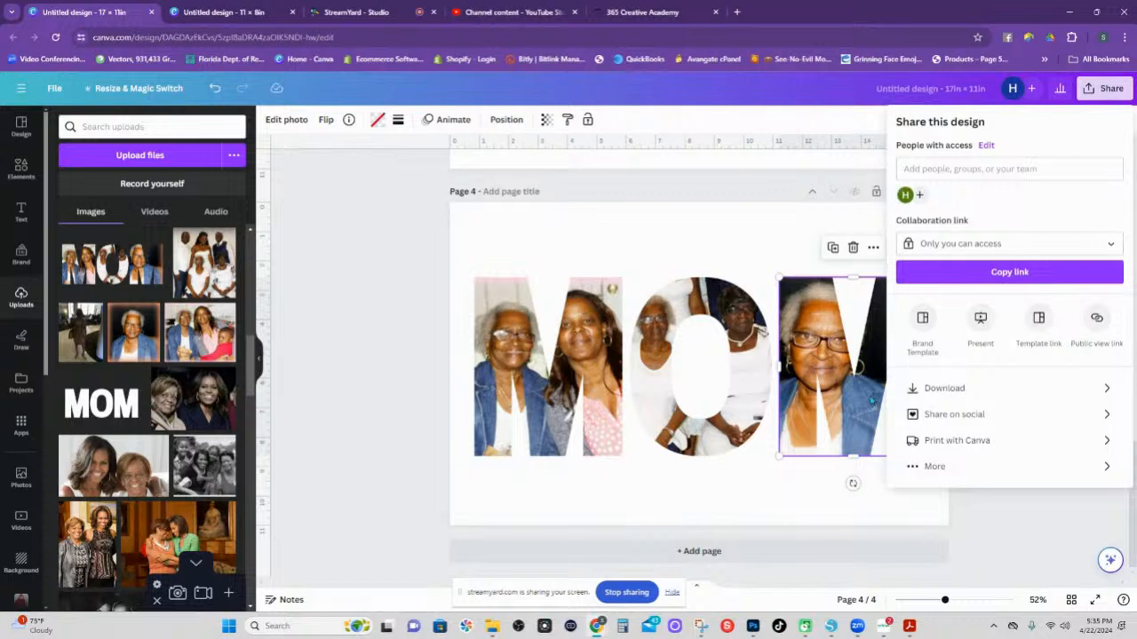
pyautogui.click(952, 391)
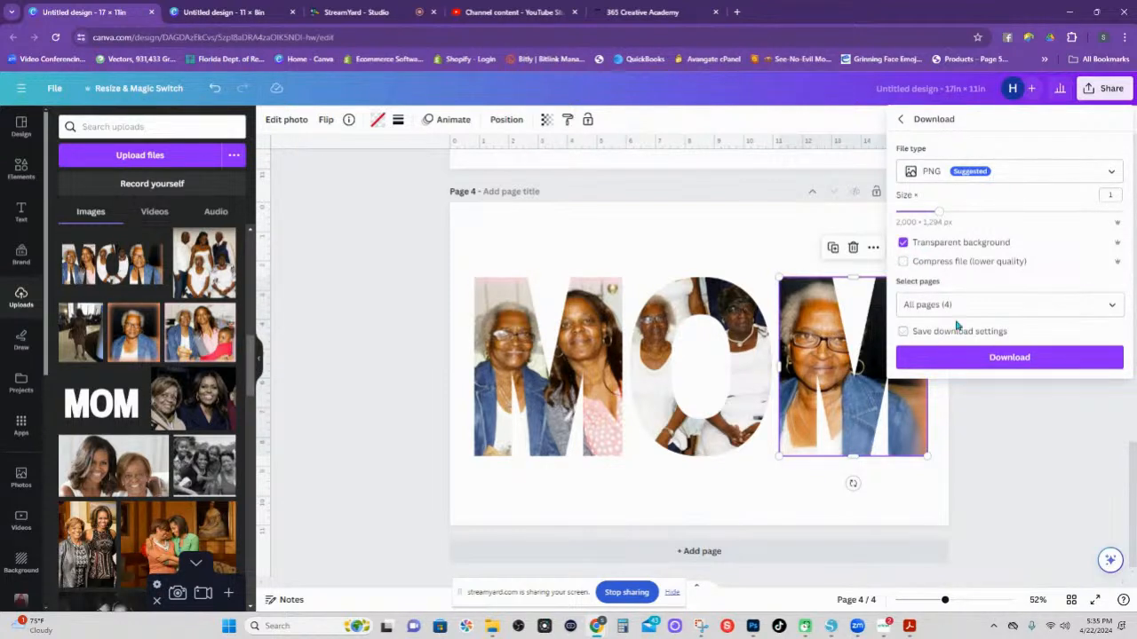
pyautogui.click(1008, 301)
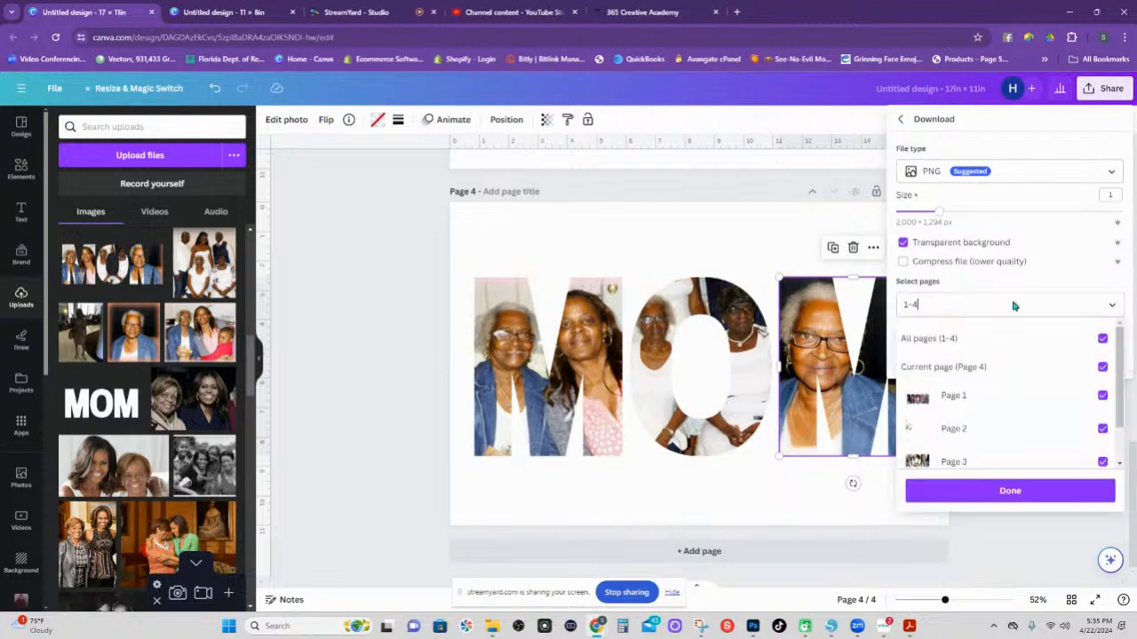
pyautogui.click(1103, 342)
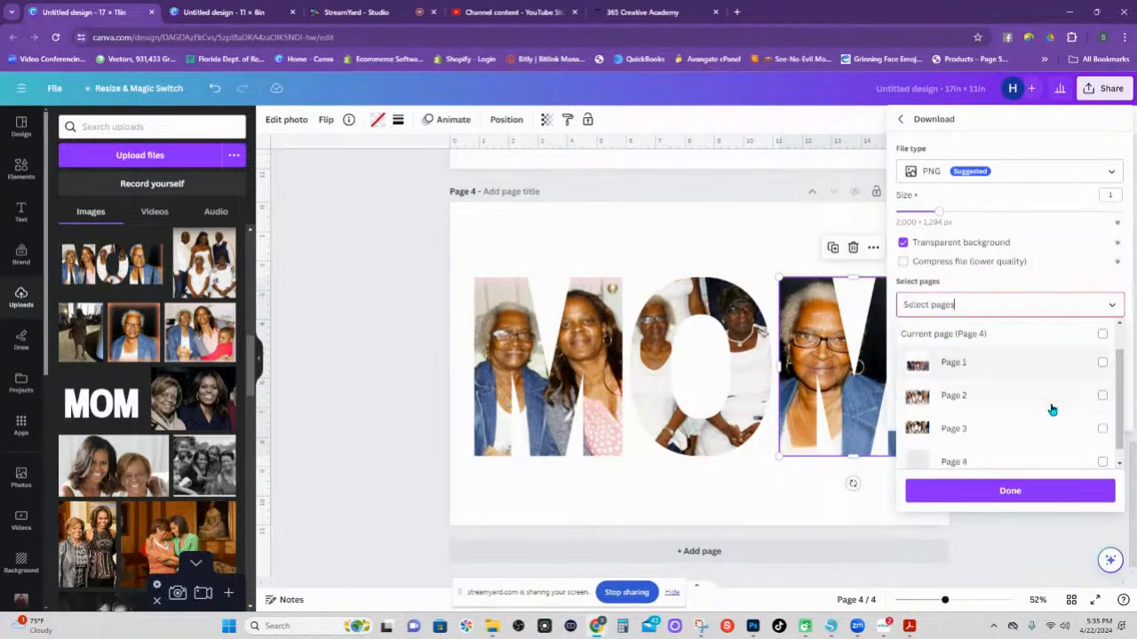
pyautogui.scroll(-2, 966, 448)
pyautogui.click(967, 456)
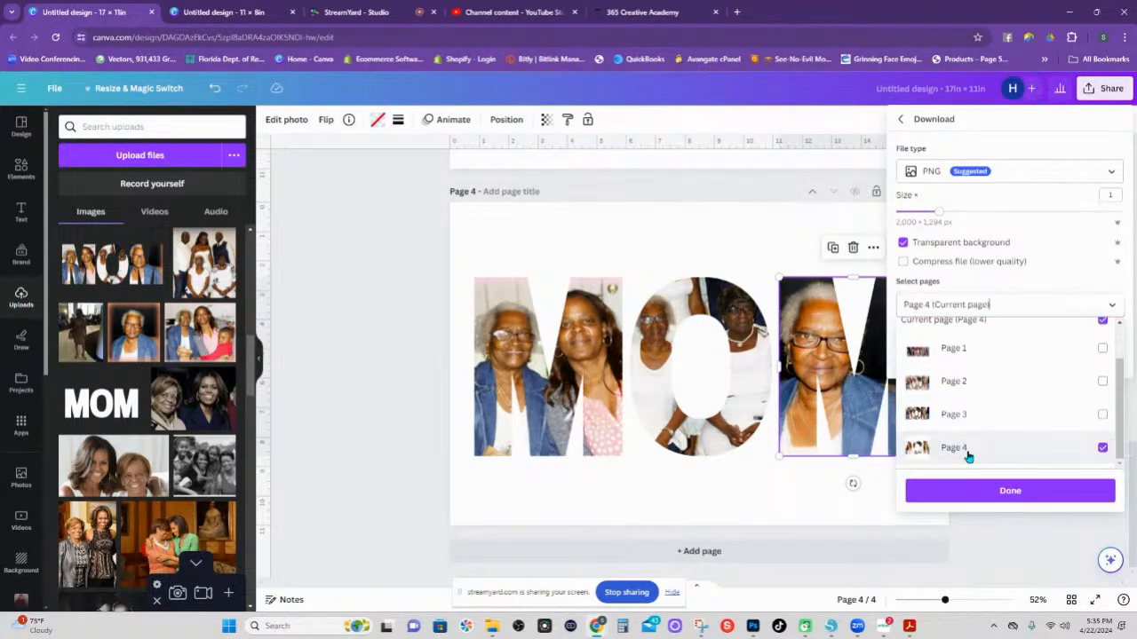
pyautogui.click(1026, 499)
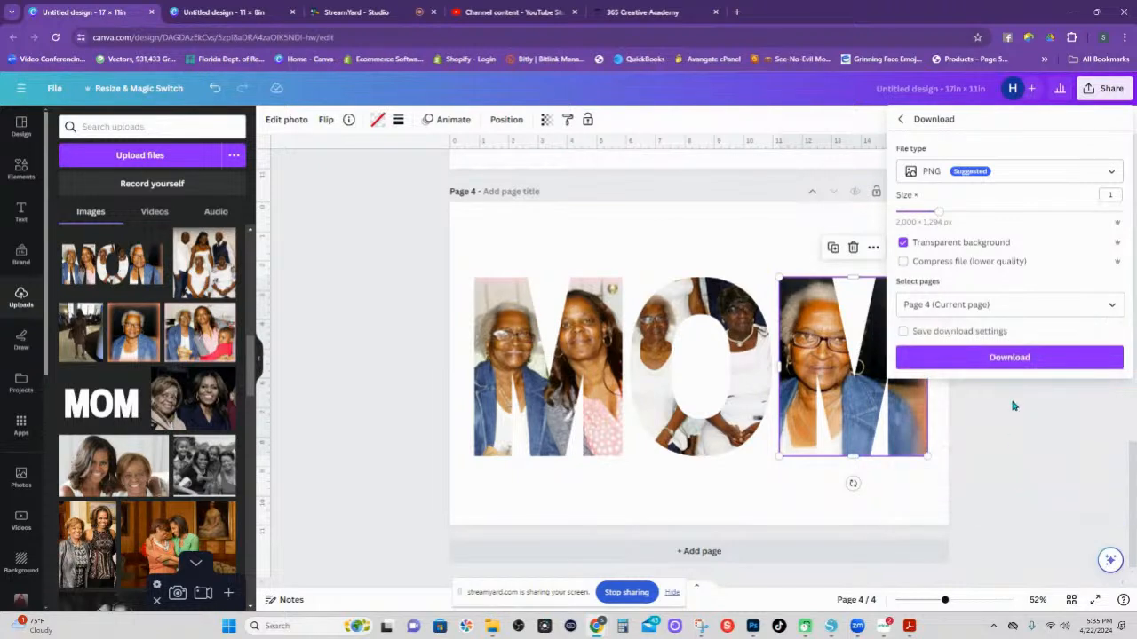
pyautogui.click(1010, 360)
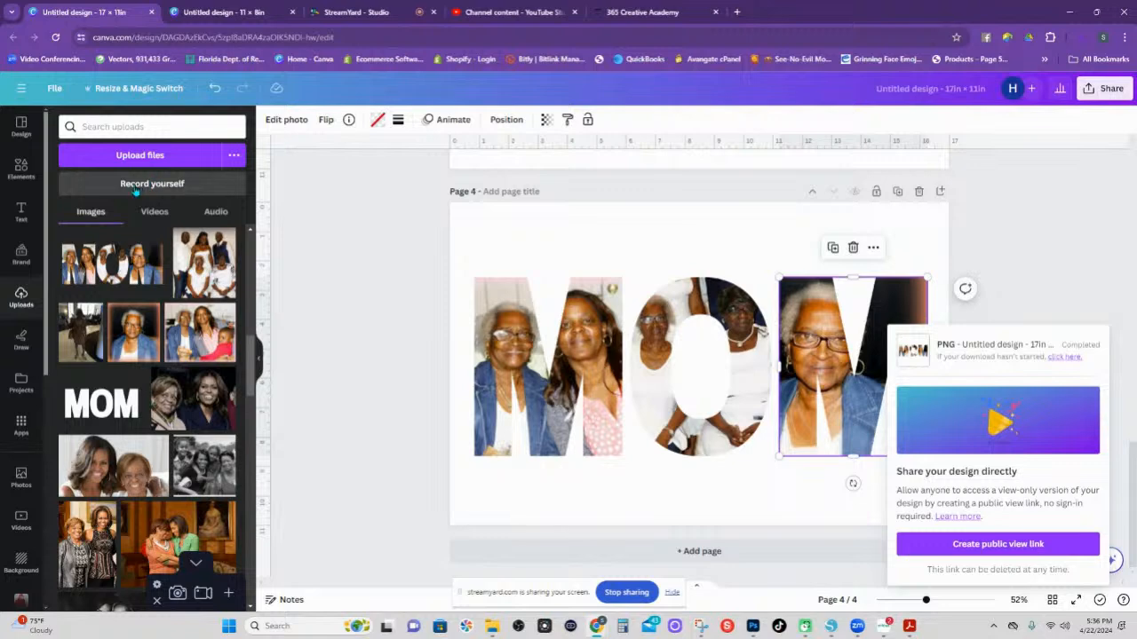
# Place the downloaded MOM PNG from the browser's downloads onto page 4 and move it up.
pyautogui.click(1080, 37)
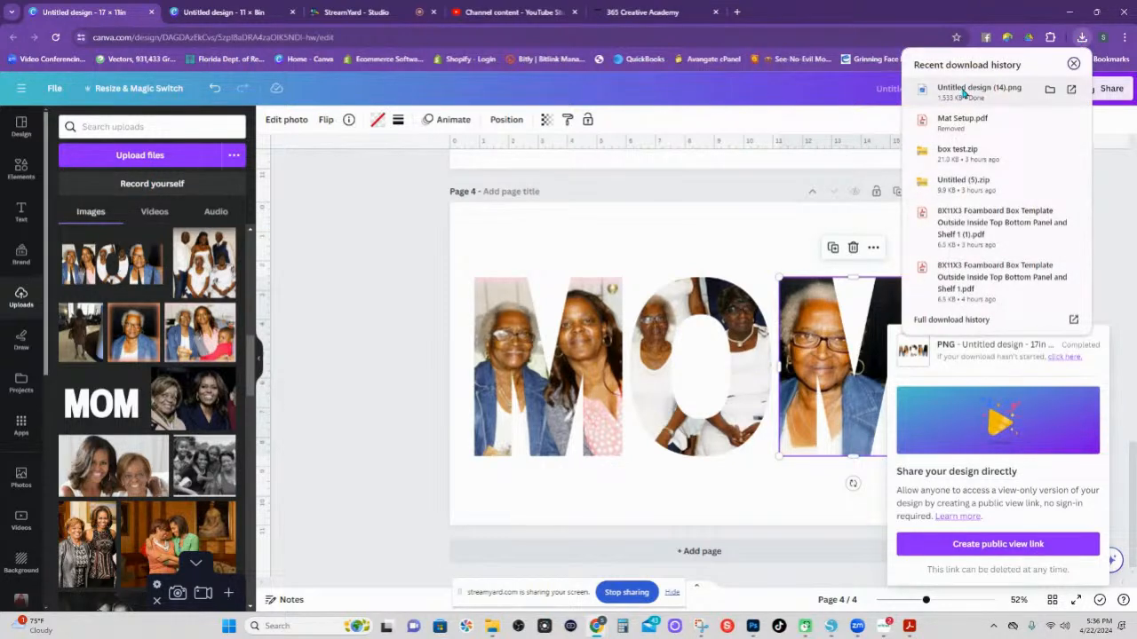
pyautogui.moveTo(964, 93); pyautogui.dragTo(680, 266)
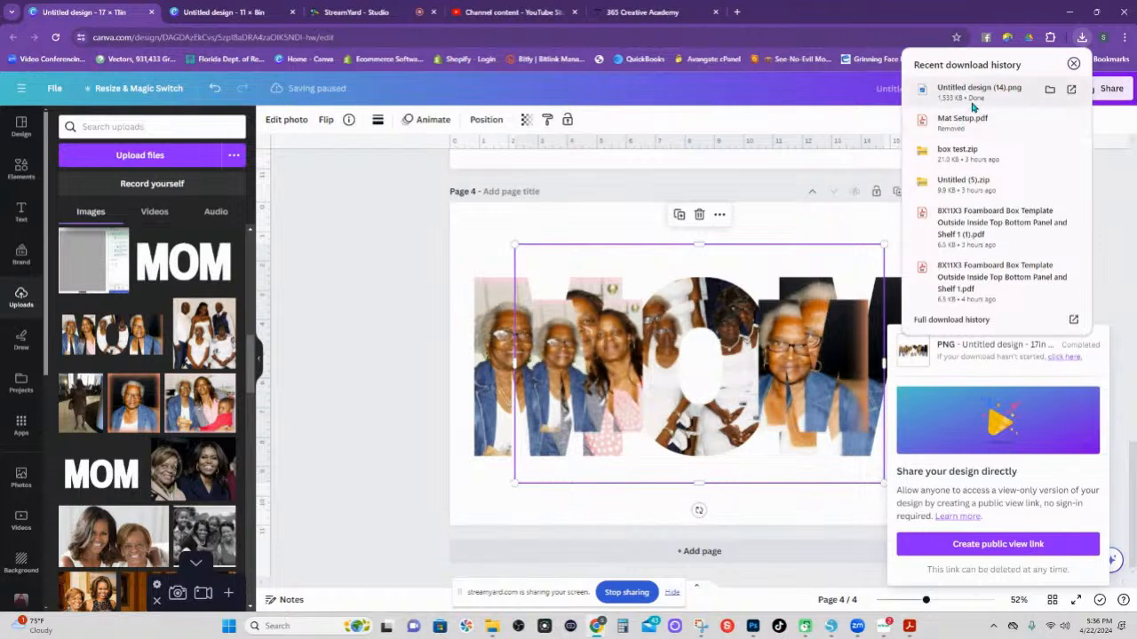
pyautogui.click(762, 243)
pyautogui.click(729, 270)
pyautogui.moveTo(745, 267); pyautogui.dragTo(705, 218)
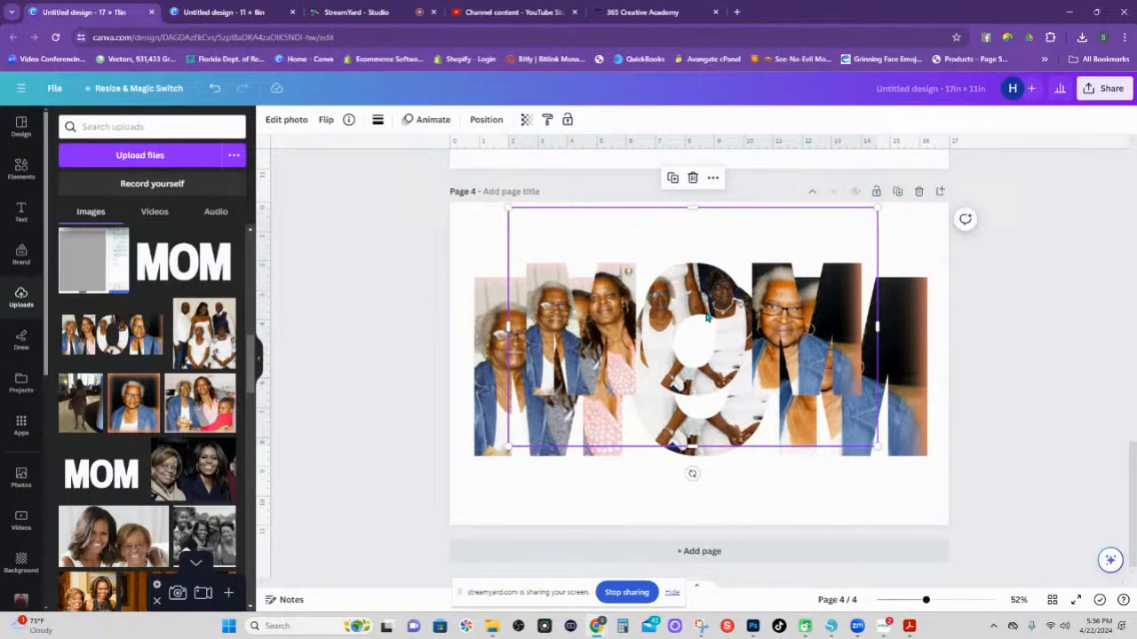
pyautogui.scroll(2, 657, 317)
pyautogui.scroll(-1, 797, 382)
pyautogui.scroll(-2, 773, 426)
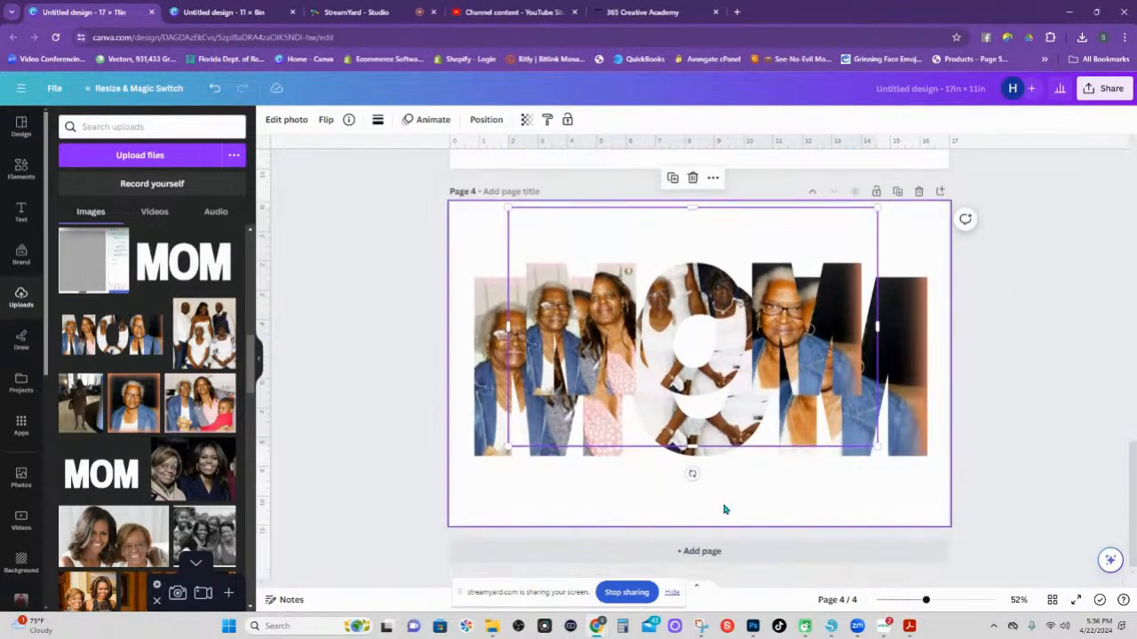
# Add page 5, paste a copy of the MOM image there, then enlarge and centre it.
pyautogui.click(710, 556)
pyautogui.scroll(3, 751, 314)
pyautogui.click(745, 249)
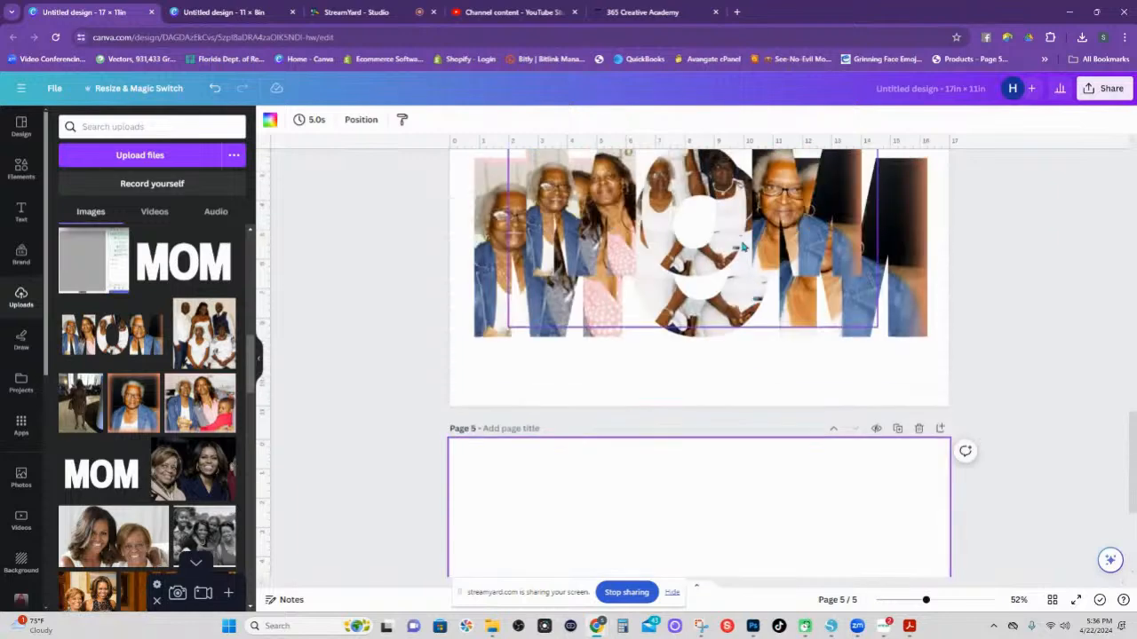
pyautogui.hotkey('ctrl', 'c')
pyautogui.click(759, 563)
pyautogui.hotkey('ctrl', 'v')
pyautogui.scroll(-3, 733, 460)
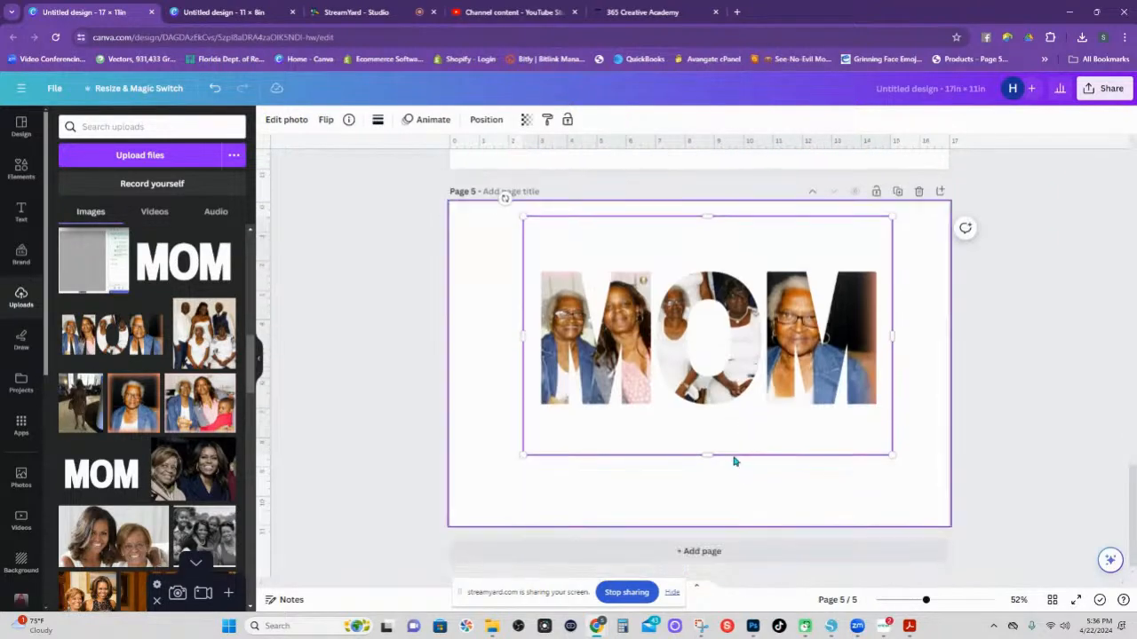
pyautogui.scroll(3, 761, 439)
pyautogui.scroll(-3, 760, 441)
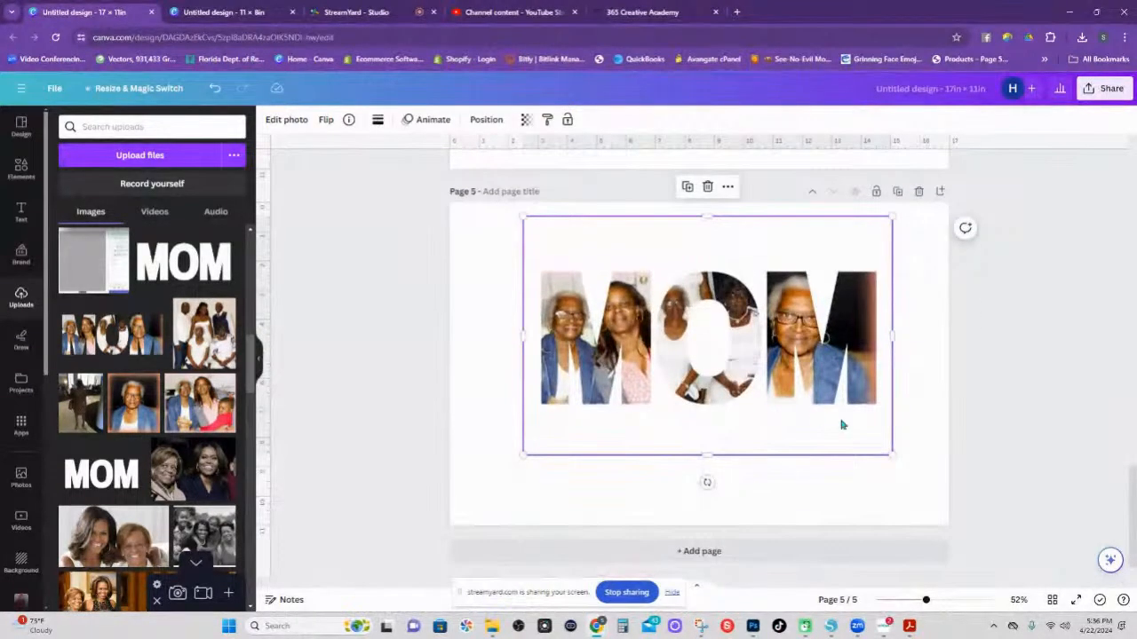
pyautogui.moveTo(892, 454); pyautogui.dragTo(927, 492)
pyautogui.moveTo(894, 372); pyautogui.dragTo(845, 383)
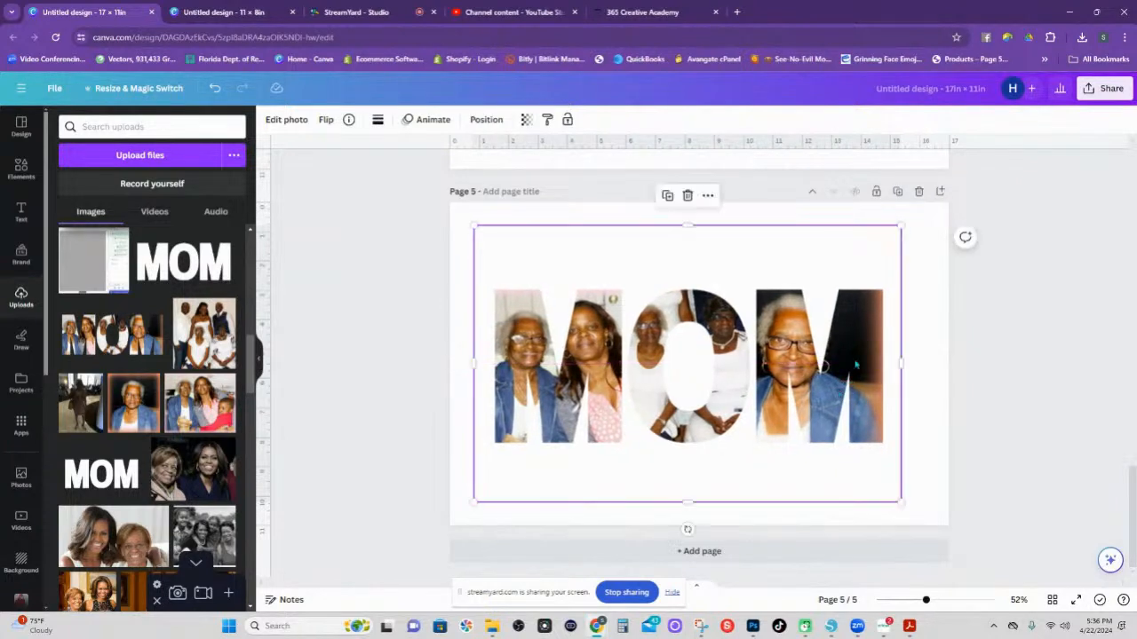
# Give the MOM image a thin light-pink outline through its photo effects.
pyautogui.click(290, 122)
pyautogui.click(97, 504)
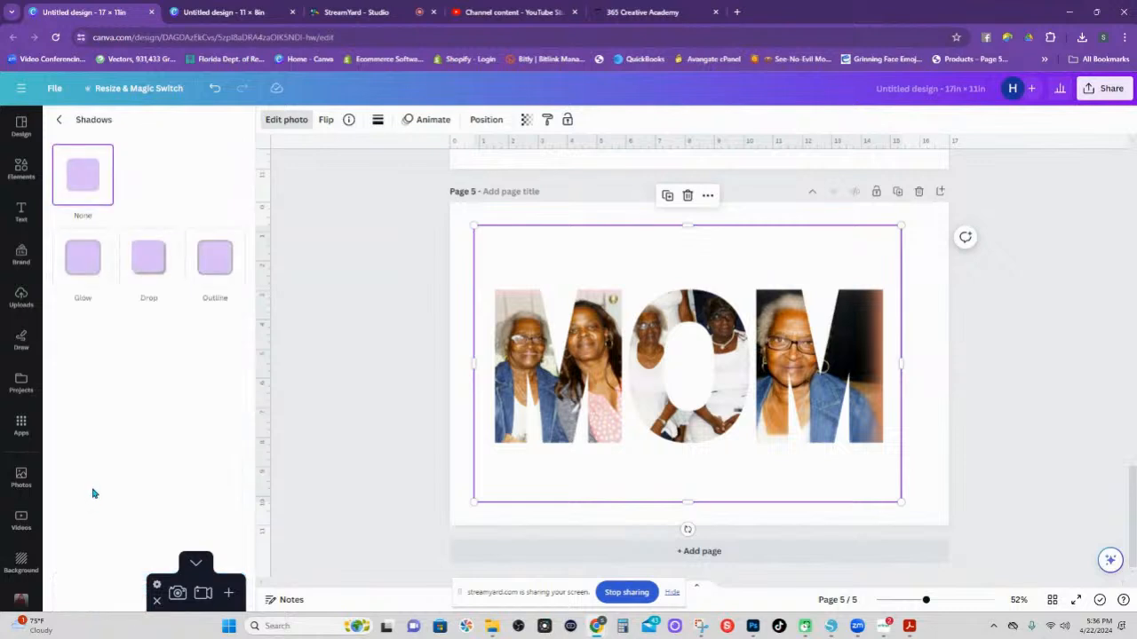
pyautogui.click(216, 266)
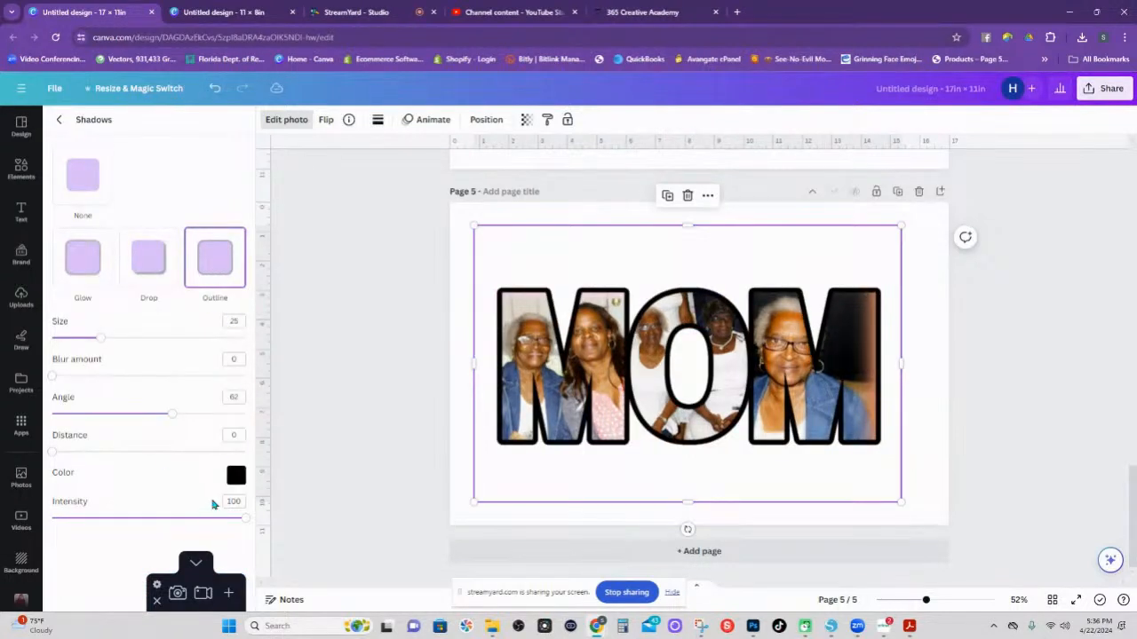
pyautogui.moveTo(99, 339); pyautogui.dragTo(74, 350)
pyautogui.click(235, 476)
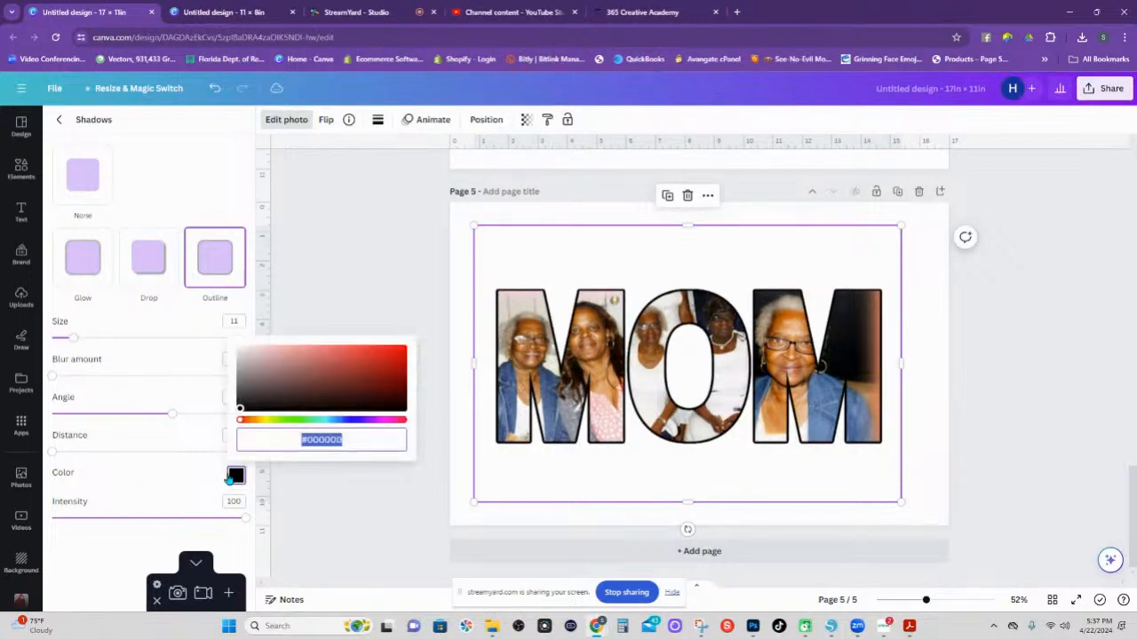
pyautogui.click(362, 358)
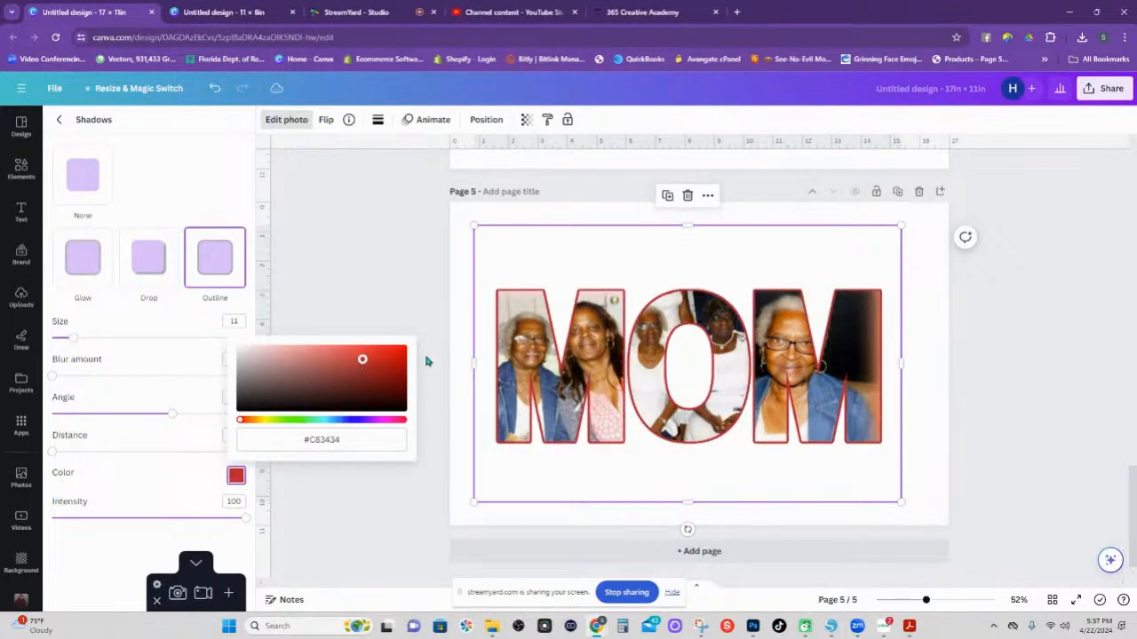
pyautogui.click(386, 423)
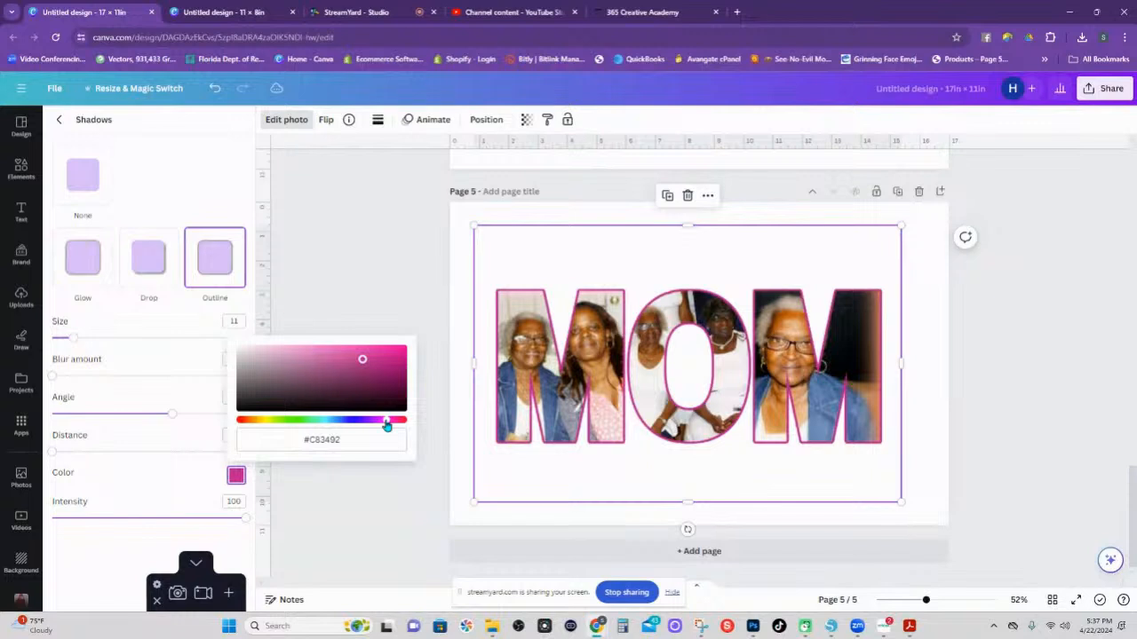
pyautogui.click(374, 369)
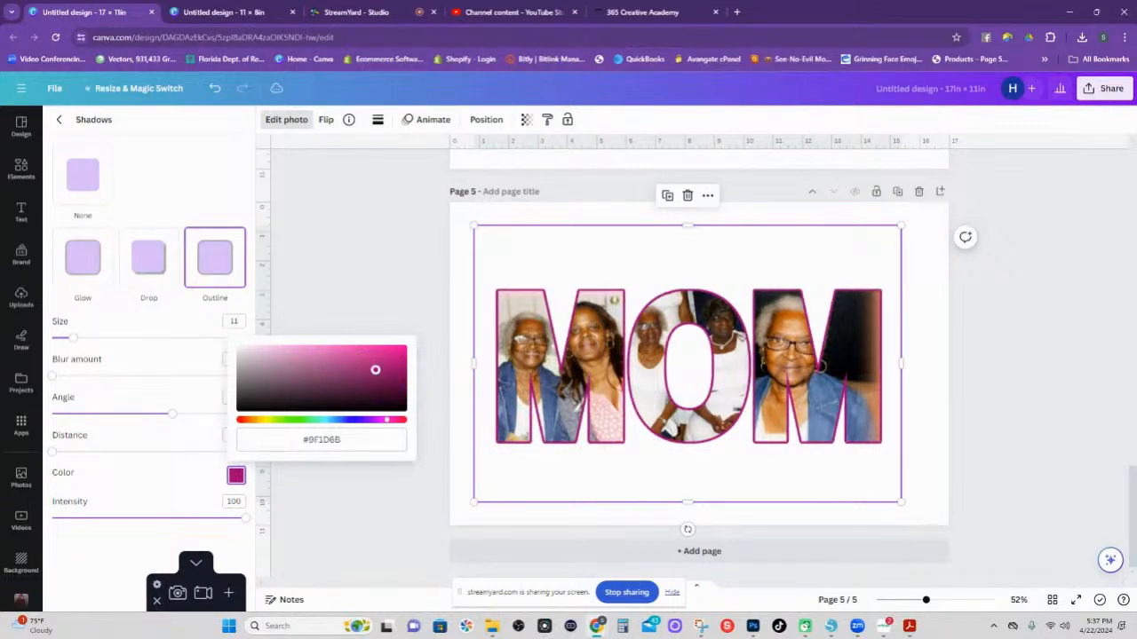
pyautogui.moveTo(375, 369); pyautogui.dragTo(320, 352)
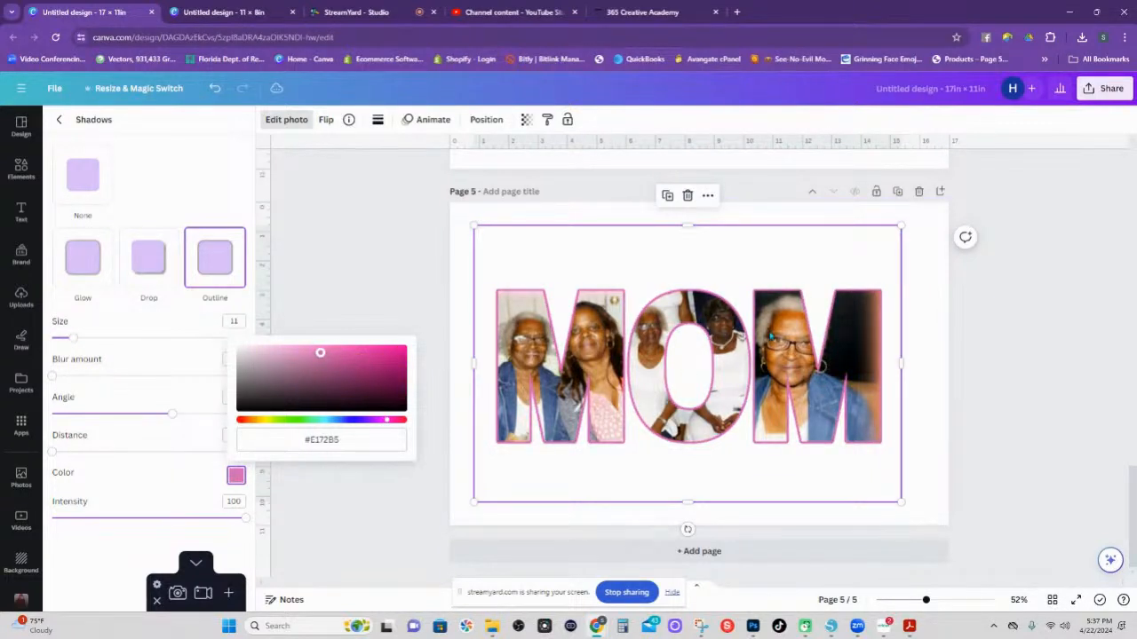
pyautogui.click(751, 254)
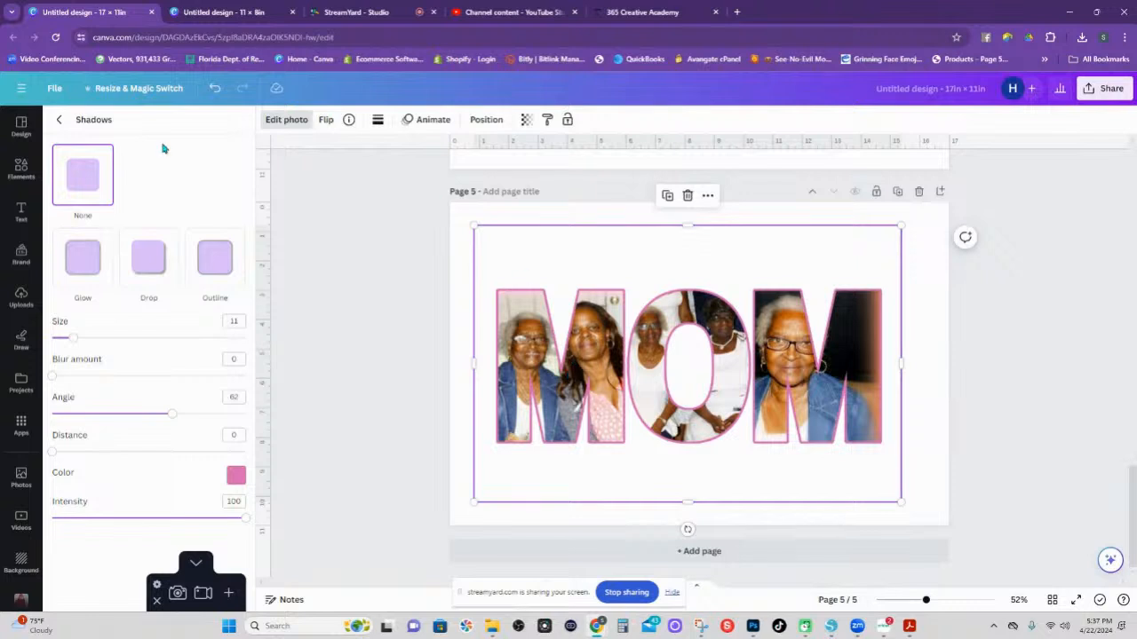
# Try a drop shadow, then revert to the pink outline at size 14.
pyautogui.click(153, 272)
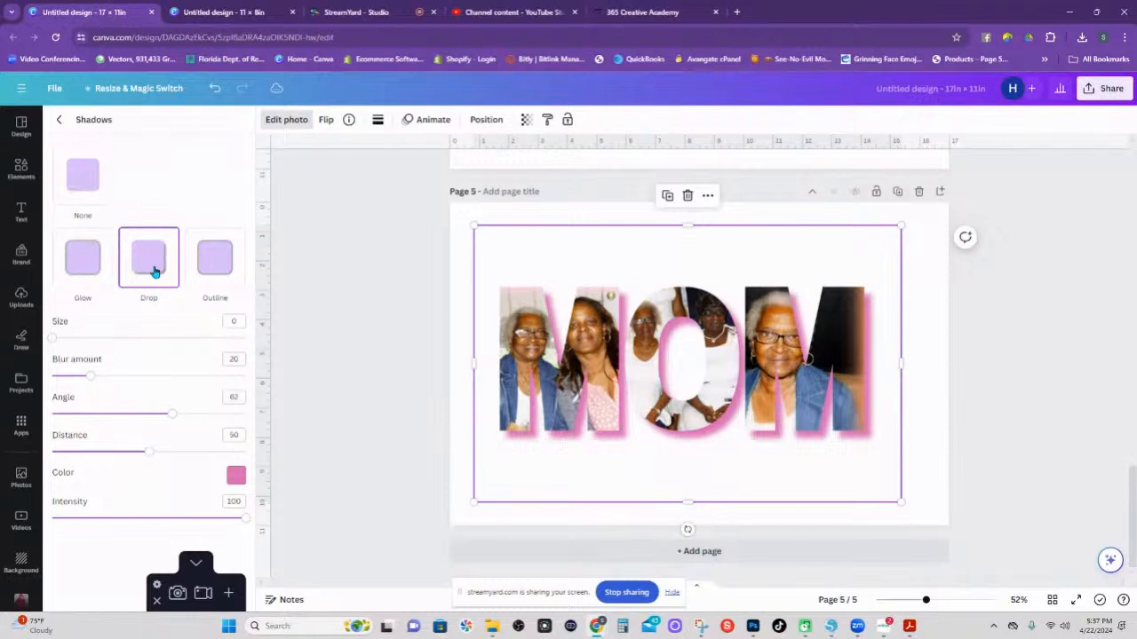
pyautogui.click(154, 271)
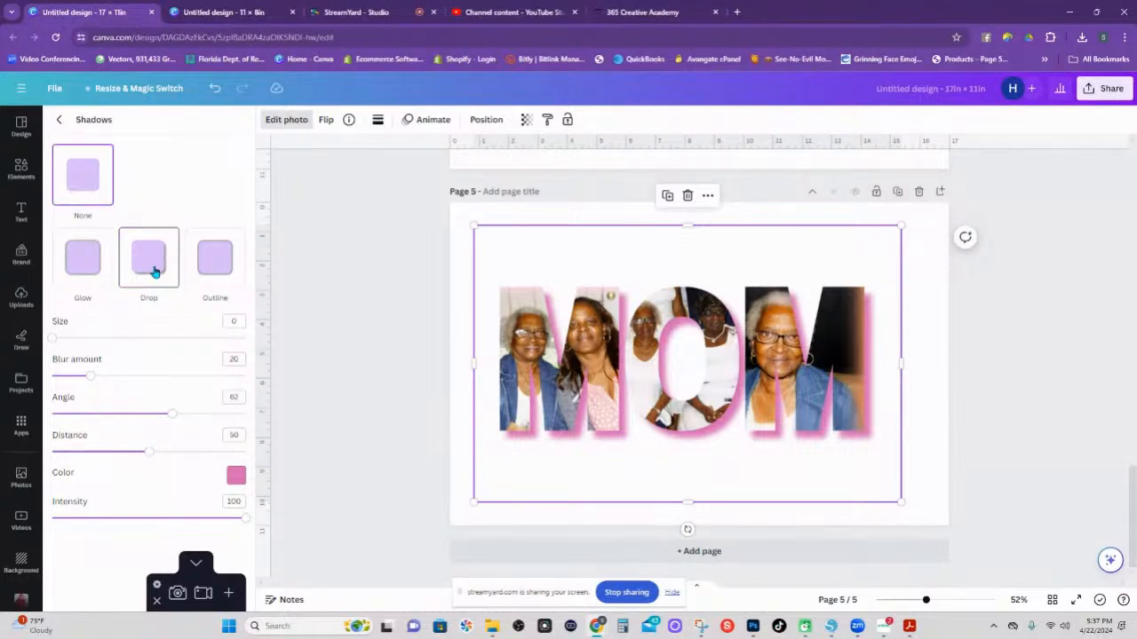
pyautogui.click(228, 269)
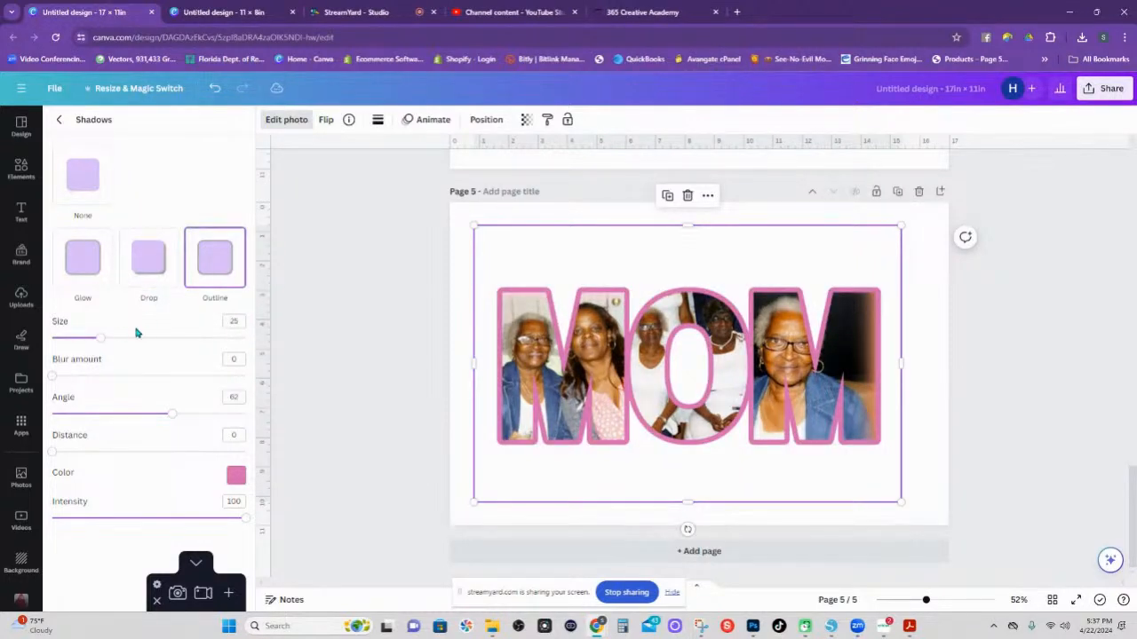
pyautogui.moveTo(103, 342); pyautogui.dragTo(83, 345)
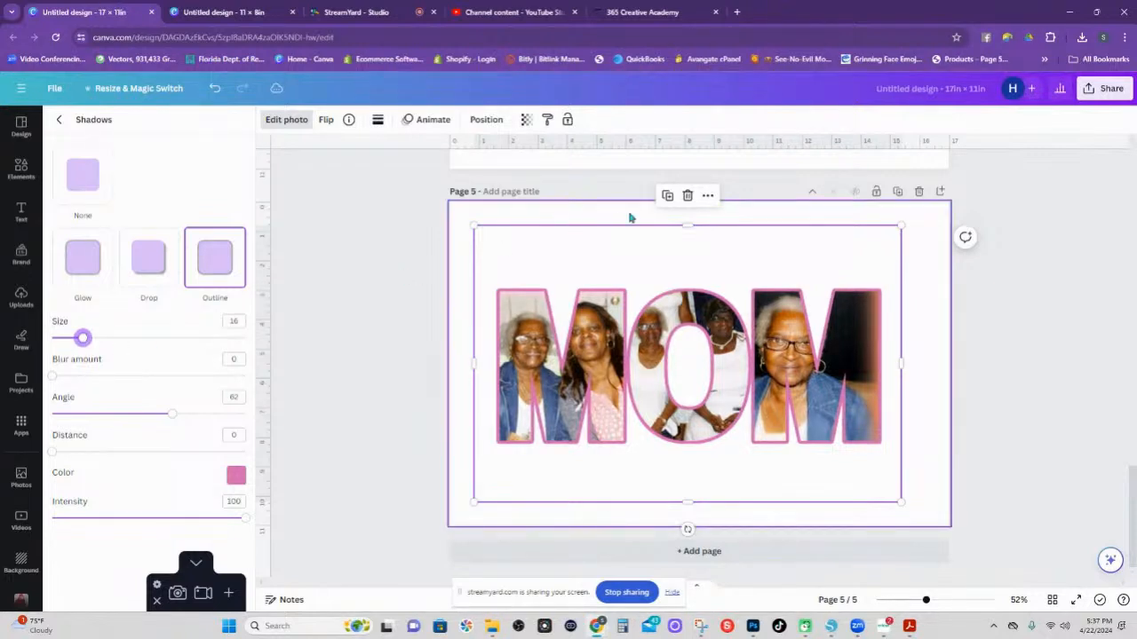
# Duplicate the MOM image, give the copy a drop shadow, send it to the back, and zoom to 84%.
pyautogui.click(667, 195)
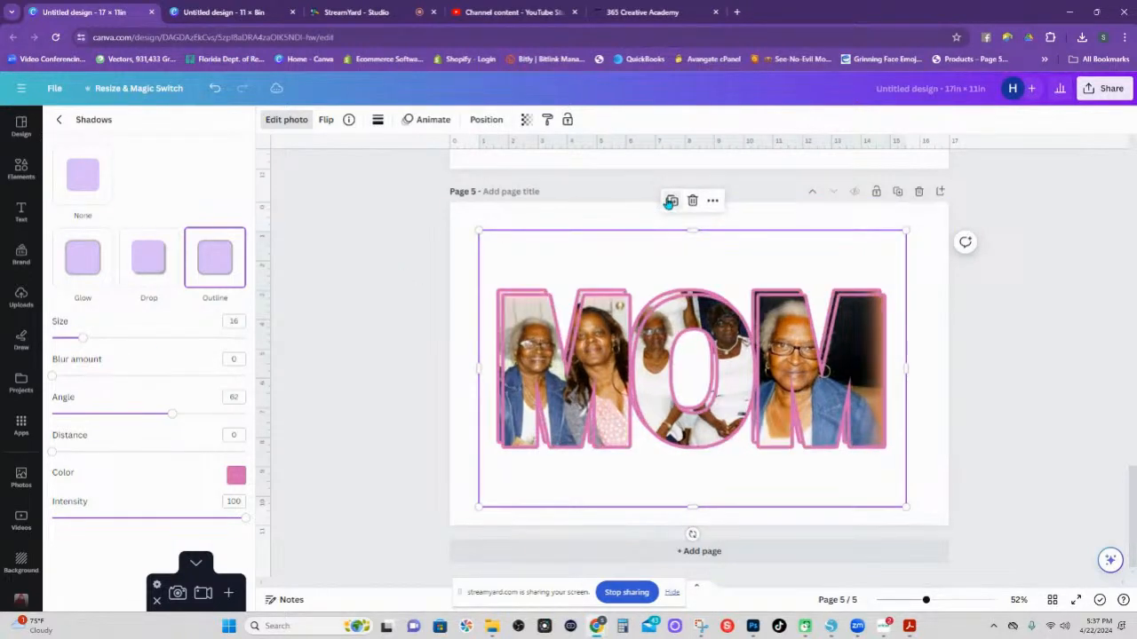
pyautogui.click(156, 264)
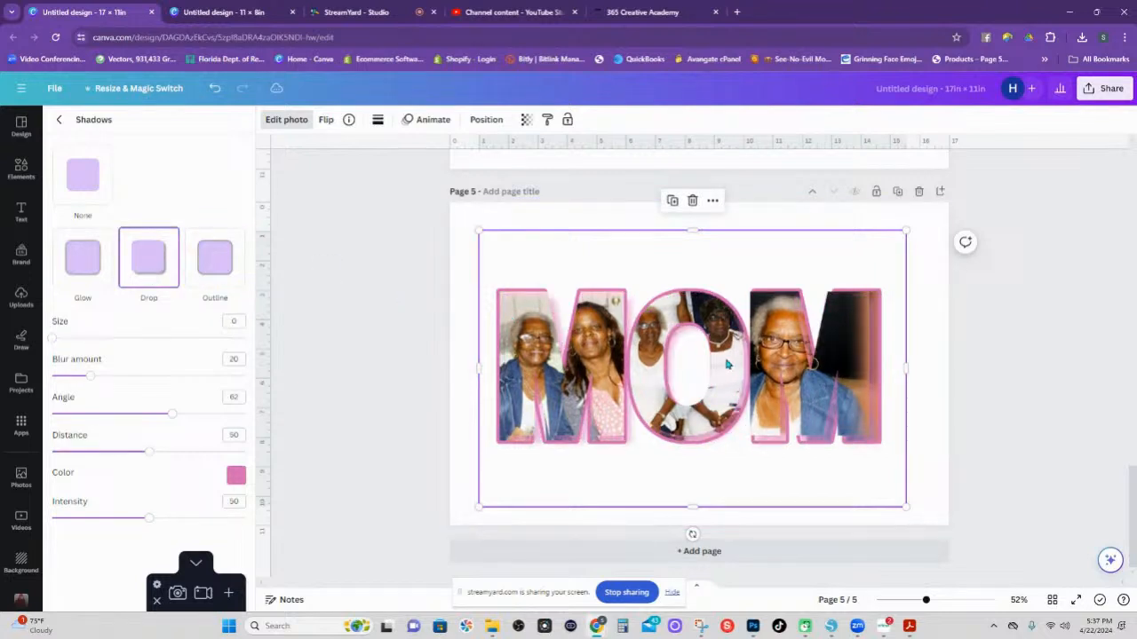
pyautogui.moveTo(836, 346); pyautogui.dragTo(842, 328)
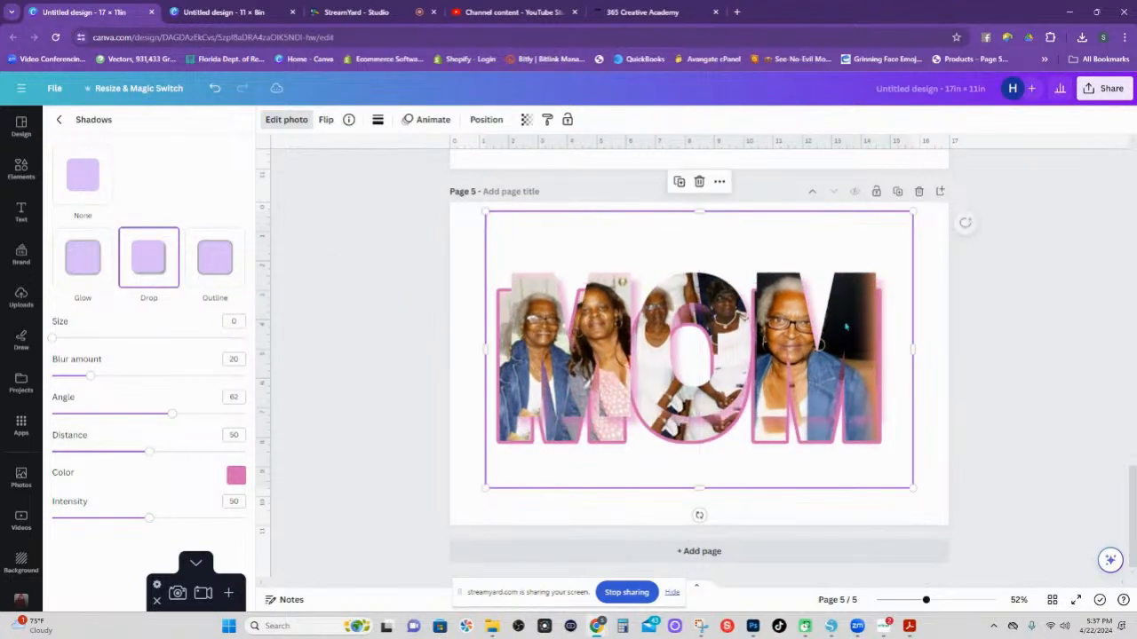
pyautogui.rightClick(849, 317)
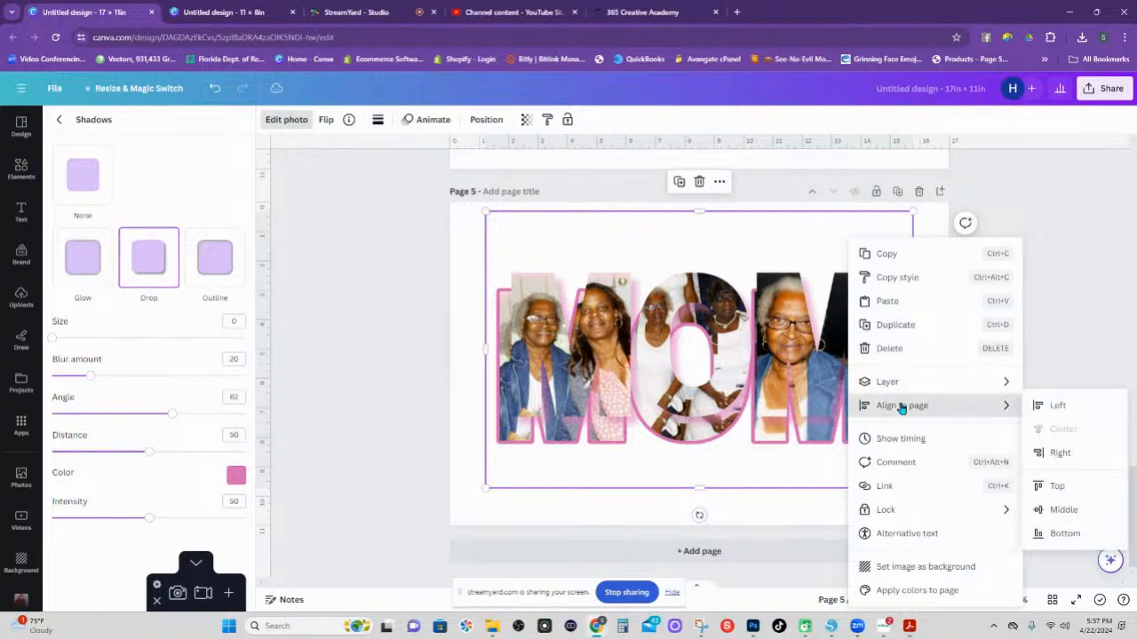
pyautogui.moveTo(899, 389)
pyautogui.click(968, 451)
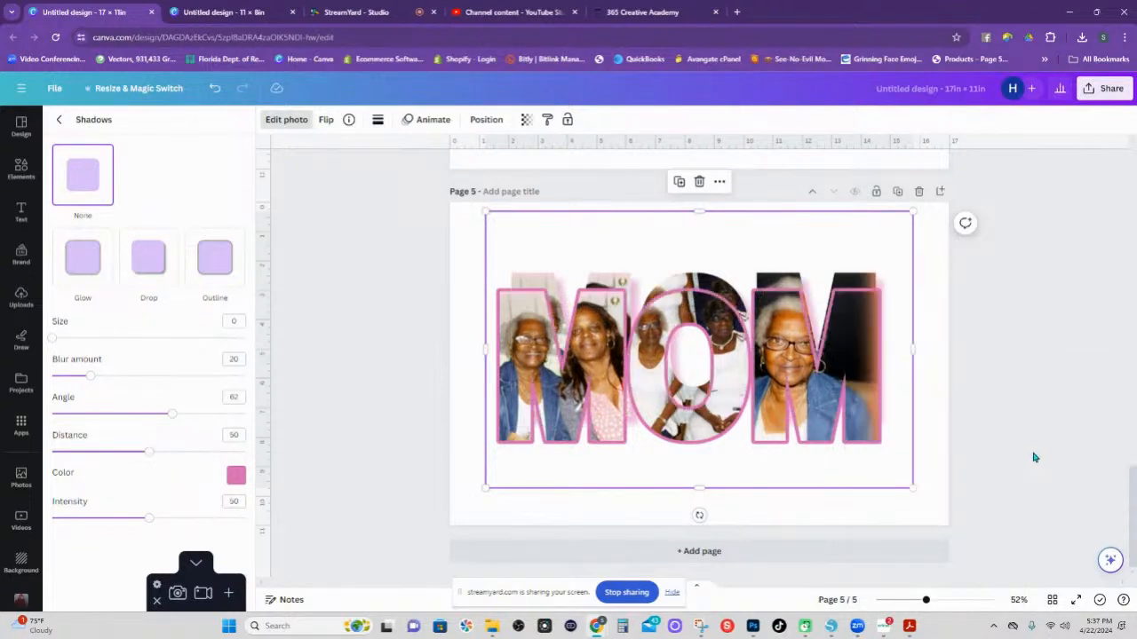
pyautogui.moveTo(863, 283); pyautogui.dragTo(861, 298)
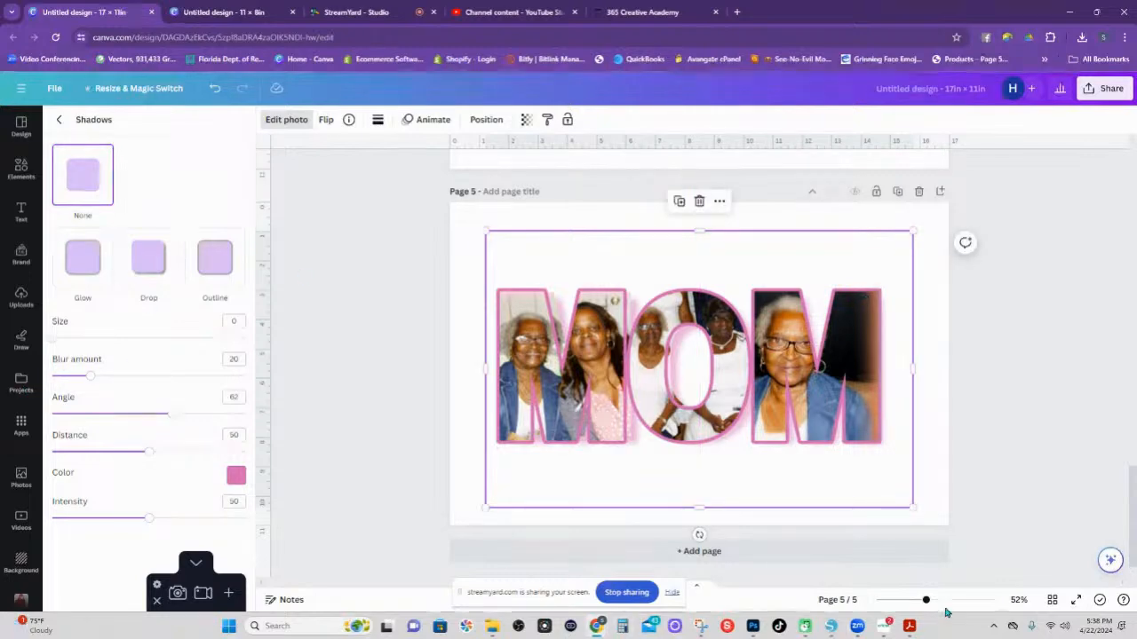
pyautogui.moveTo(928, 601); pyautogui.dragTo(940, 601)
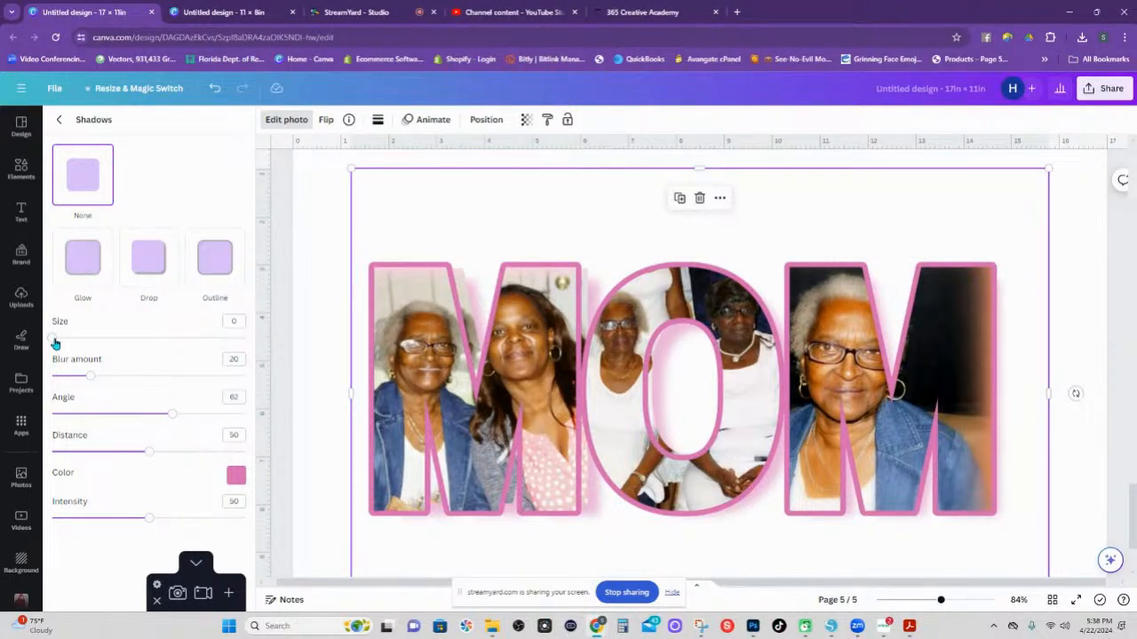
# Widen the copy's pink shadow and move the outlined MOM down to reveal it.
pyautogui.moveTo(54, 343); pyautogui.dragTo(181, 338)
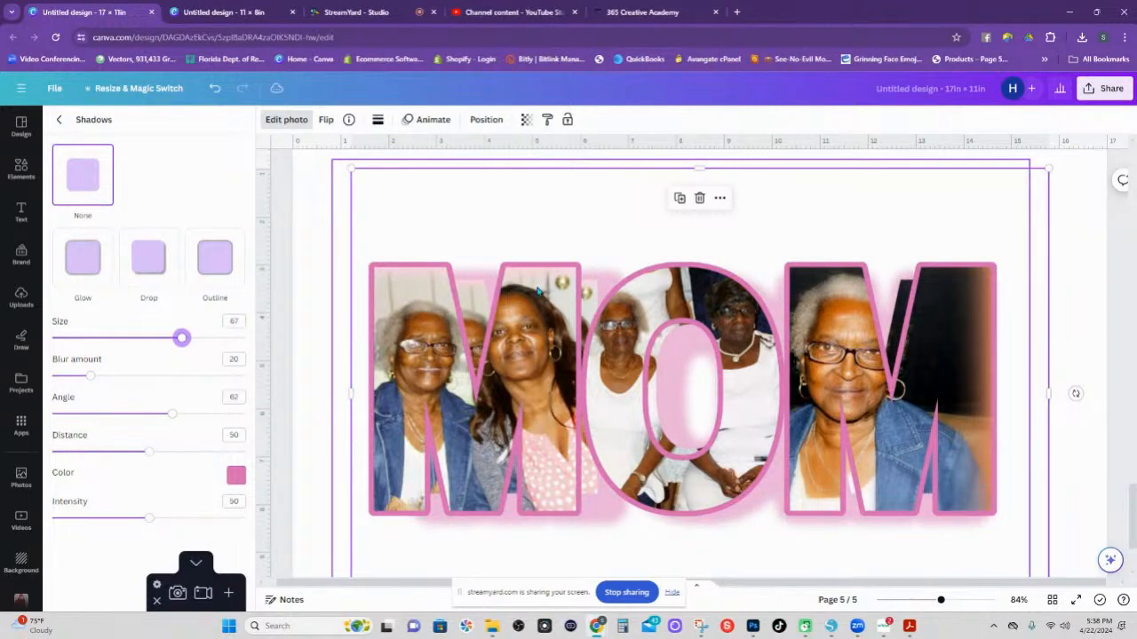
pyautogui.scroll(-5, 537, 292)
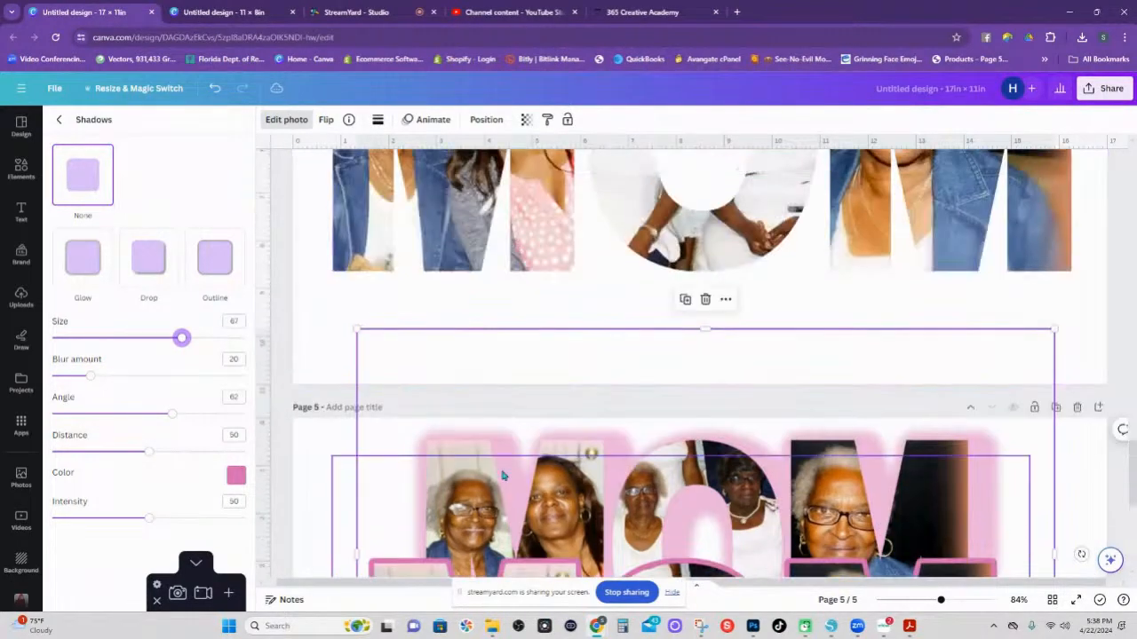
pyautogui.scroll(-5, 503, 475)
pyautogui.moveTo(520, 364); pyautogui.dragTo(521, 557)
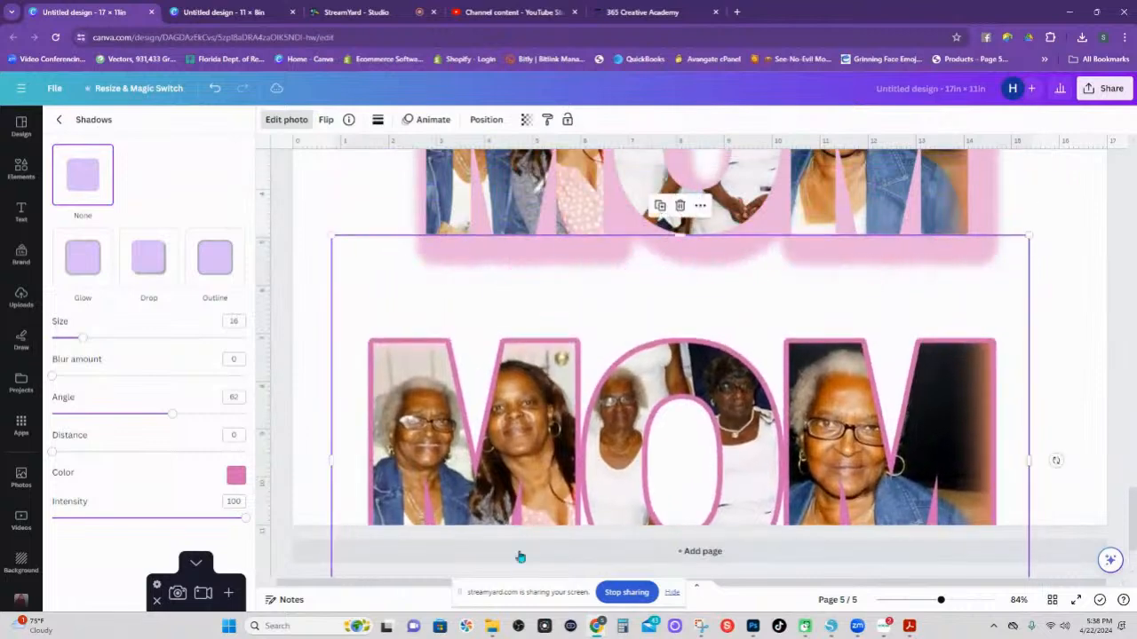
pyautogui.scroll(4, 522, 533)
pyautogui.scroll(-1, 533, 462)
pyautogui.scroll(1, 540, 422)
pyautogui.moveTo(541, 419); pyautogui.dragTo(541, 410)
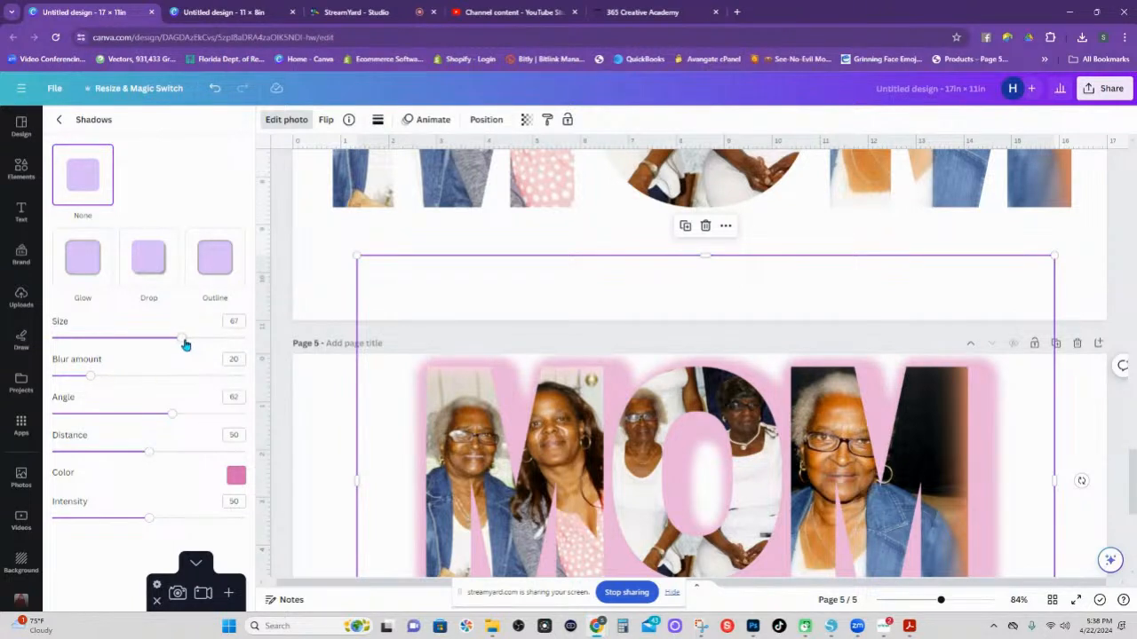
# Tune the shadow to size 13, blur 45 and distance 13, undoing the angle change to keep 62.
pyautogui.moveTo(183, 341); pyautogui.dragTo(78, 340)
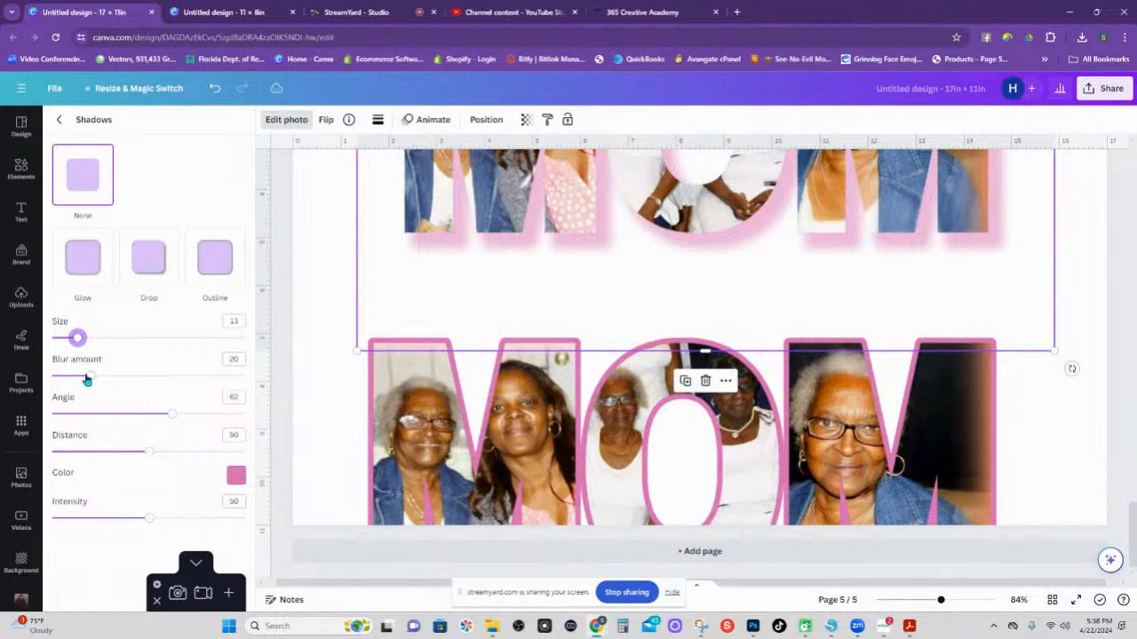
pyautogui.moveTo(86, 379); pyautogui.dragTo(170, 388)
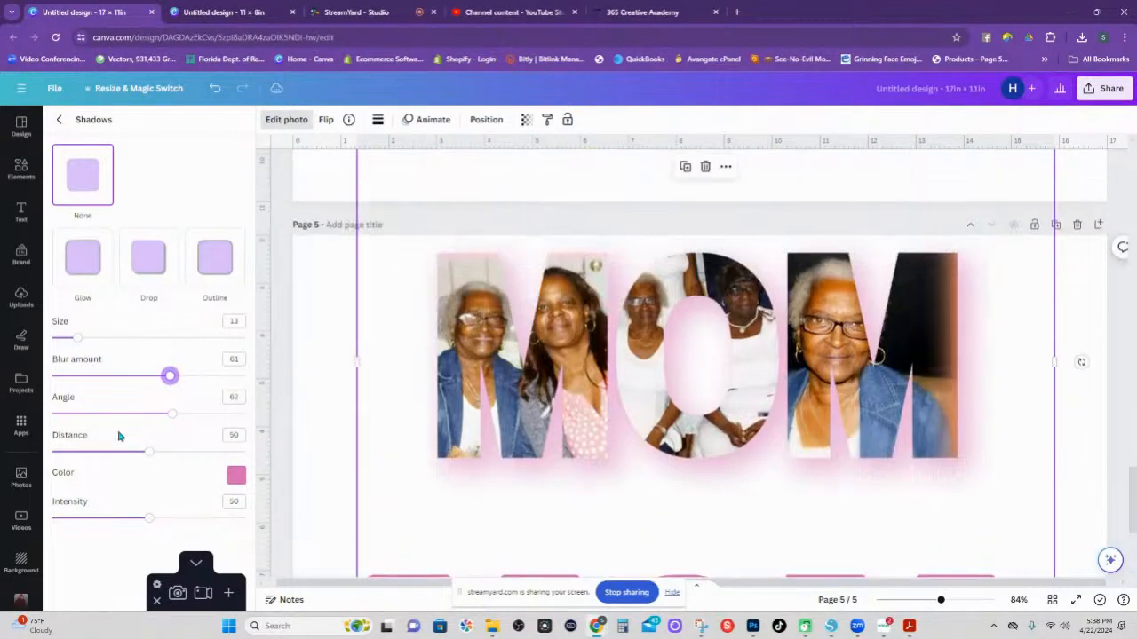
pyautogui.moveTo(171, 415)
pyautogui.mouseDown()
pyautogui.moveTo(154, 415)
pyautogui.moveTo(168, 419)
pyautogui.mouseUp()
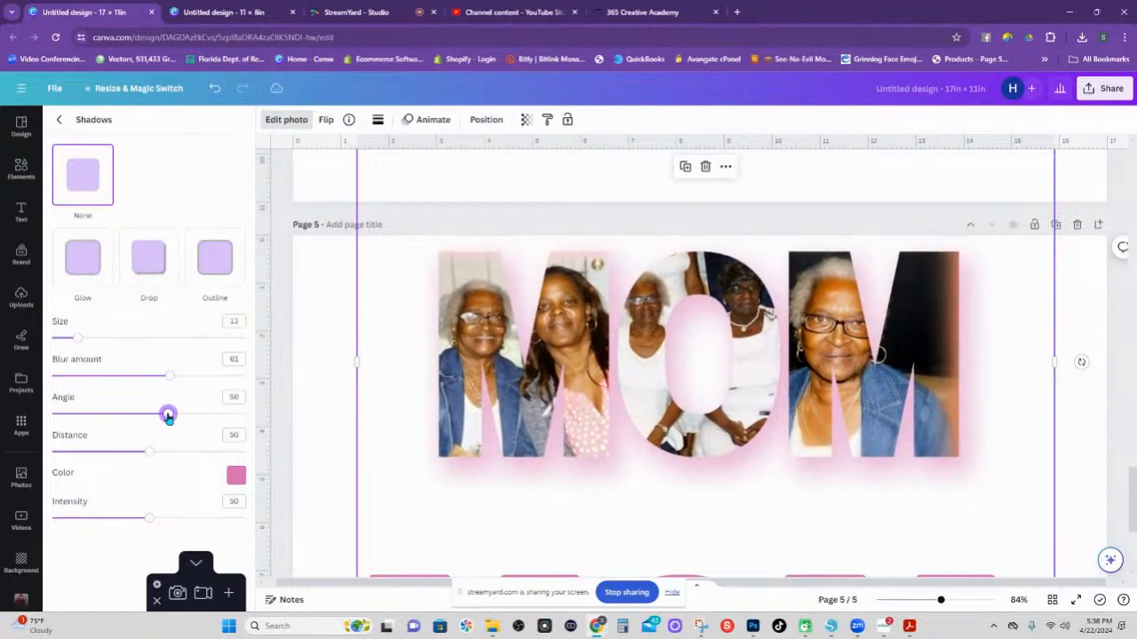
pyautogui.click(216, 89)
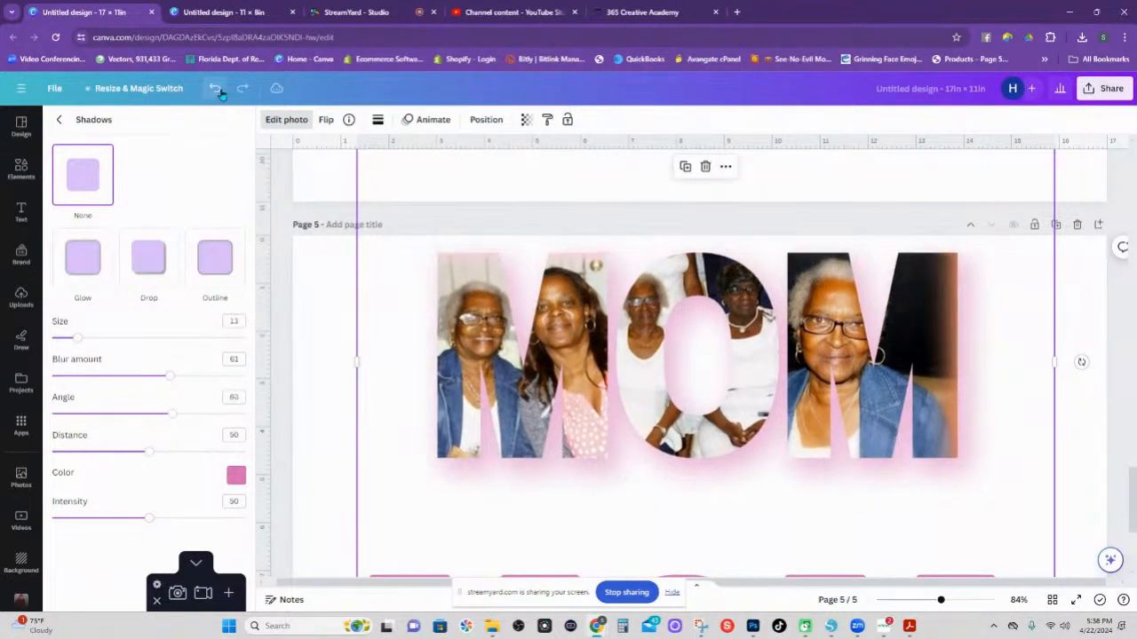
pyautogui.moveTo(174, 380); pyautogui.dragTo(138, 376)
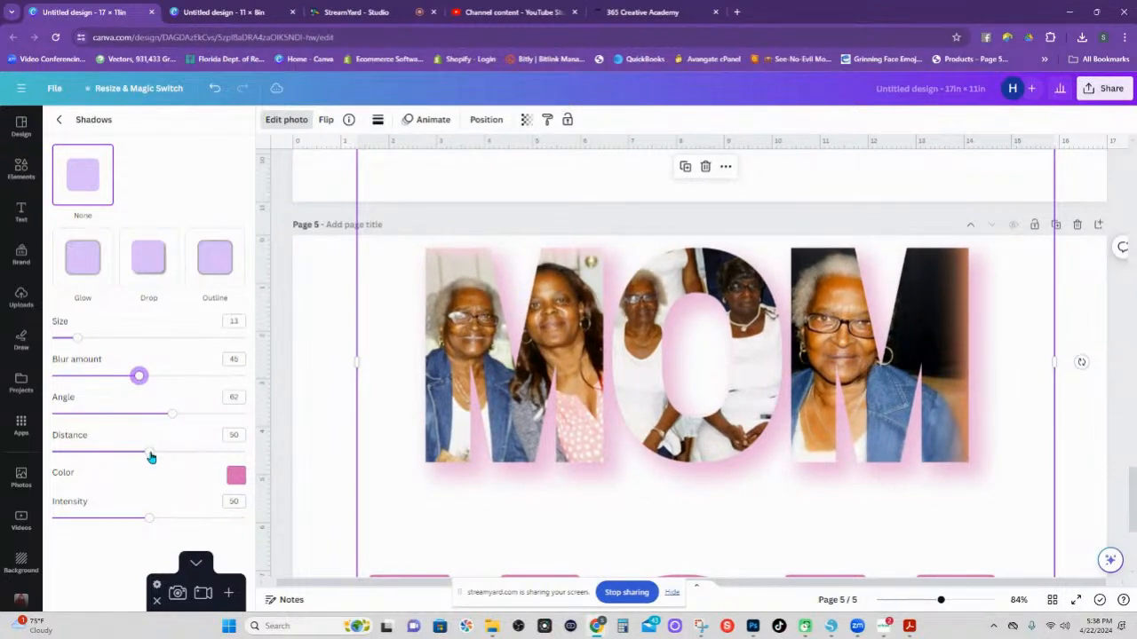
pyautogui.moveTo(151, 456); pyautogui.dragTo(77, 453)
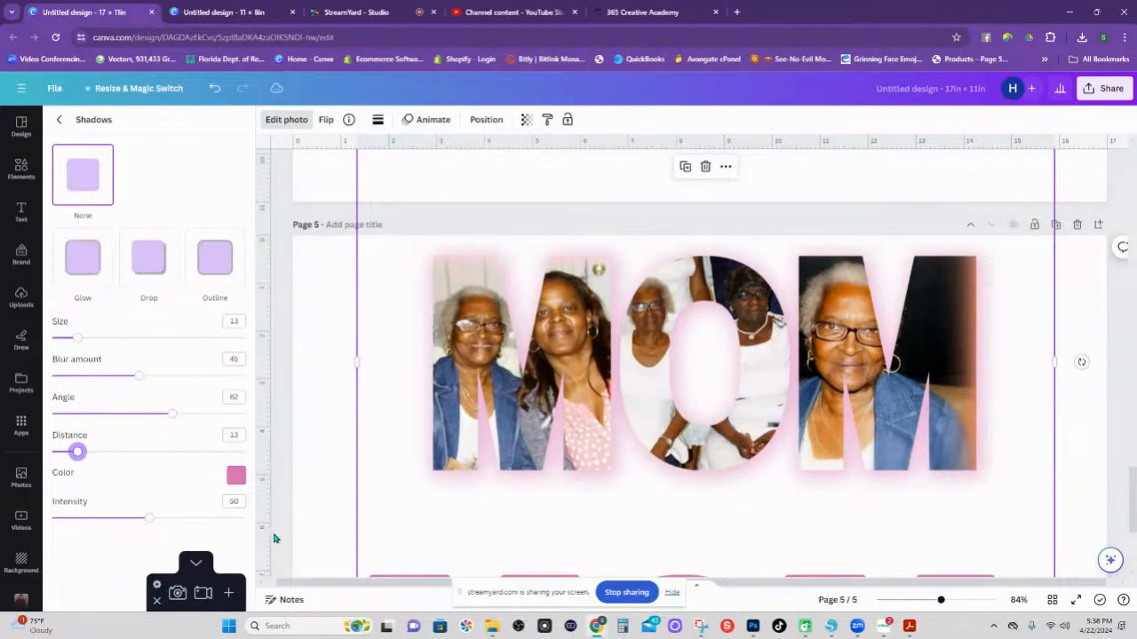
pyautogui.scroll(-3, 272, 566)
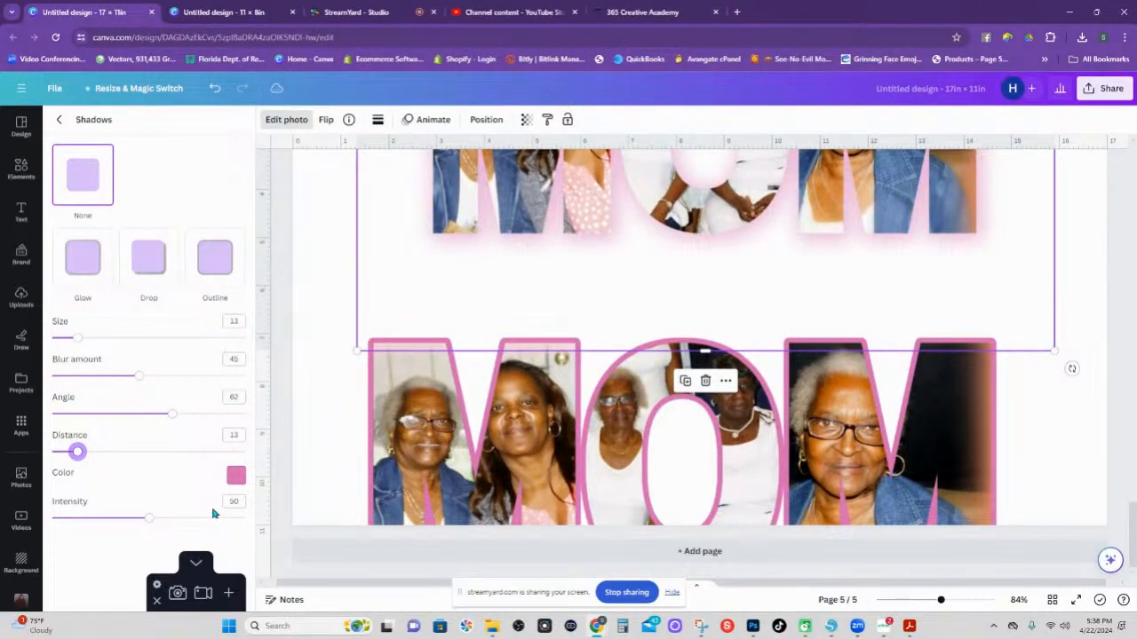
pyautogui.moveTo(481, 486); pyautogui.dragTo(481, 332)
# Crop the outlined MOM's frame at its top, left and bottom edges.
pyautogui.scroll(3, 472, 457)
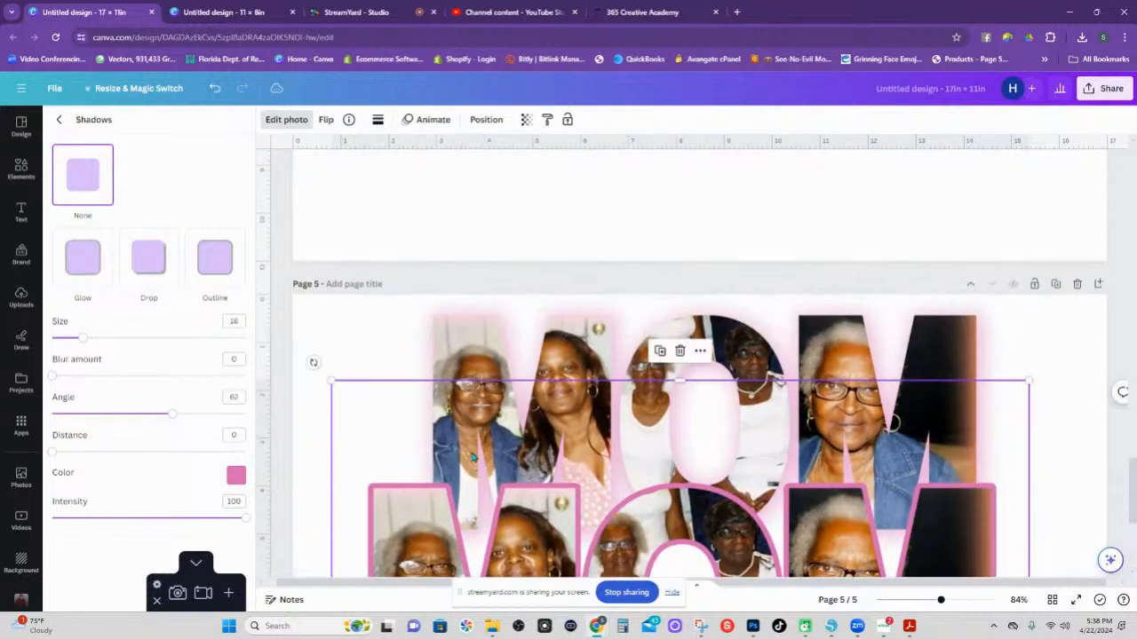
pyautogui.scroll(-2, 473, 457)
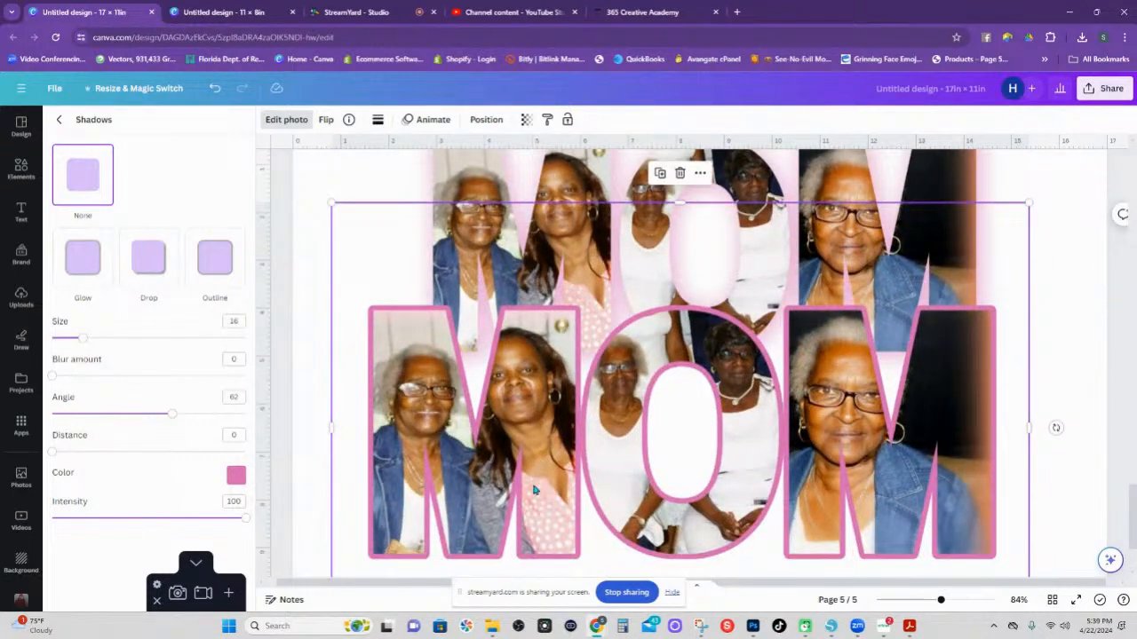
pyautogui.moveTo(534, 490); pyautogui.dragTo(554, 441)
pyautogui.scroll(2, 551, 360)
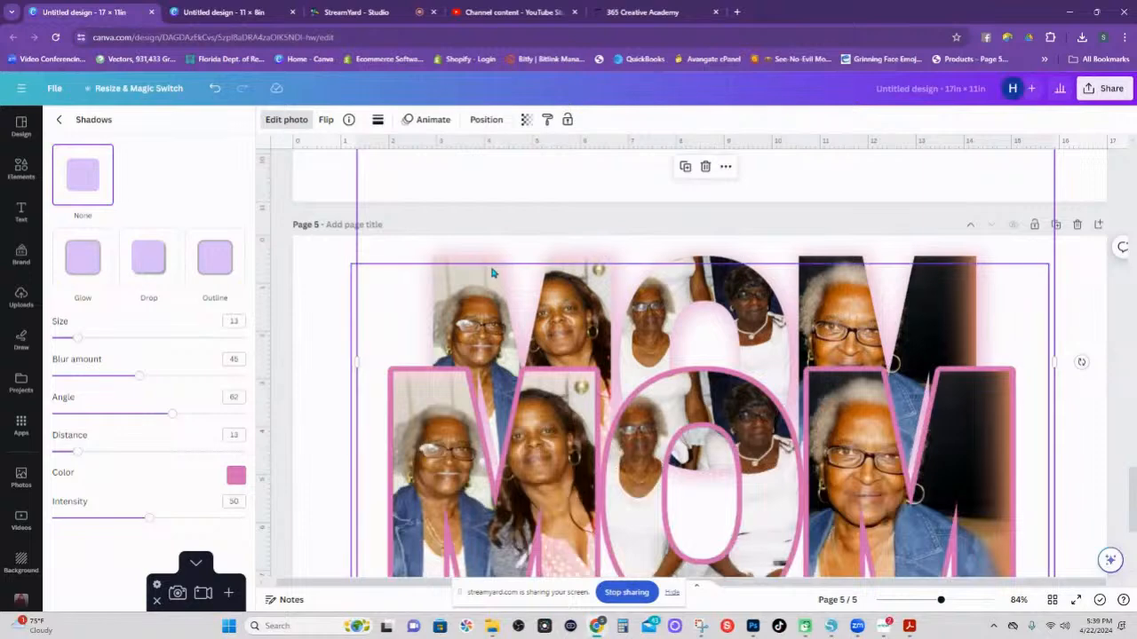
pyautogui.scroll(1, 480, 266)
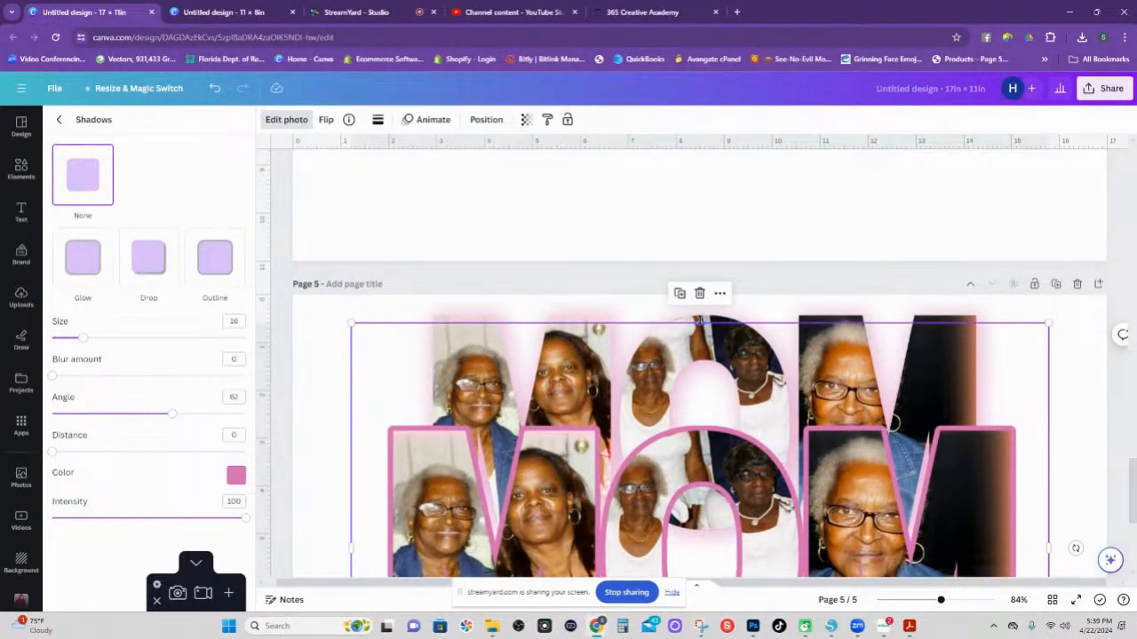
pyautogui.moveTo(698, 320); pyautogui.dragTo(698, 421)
pyautogui.scroll(-5, 362, 347)
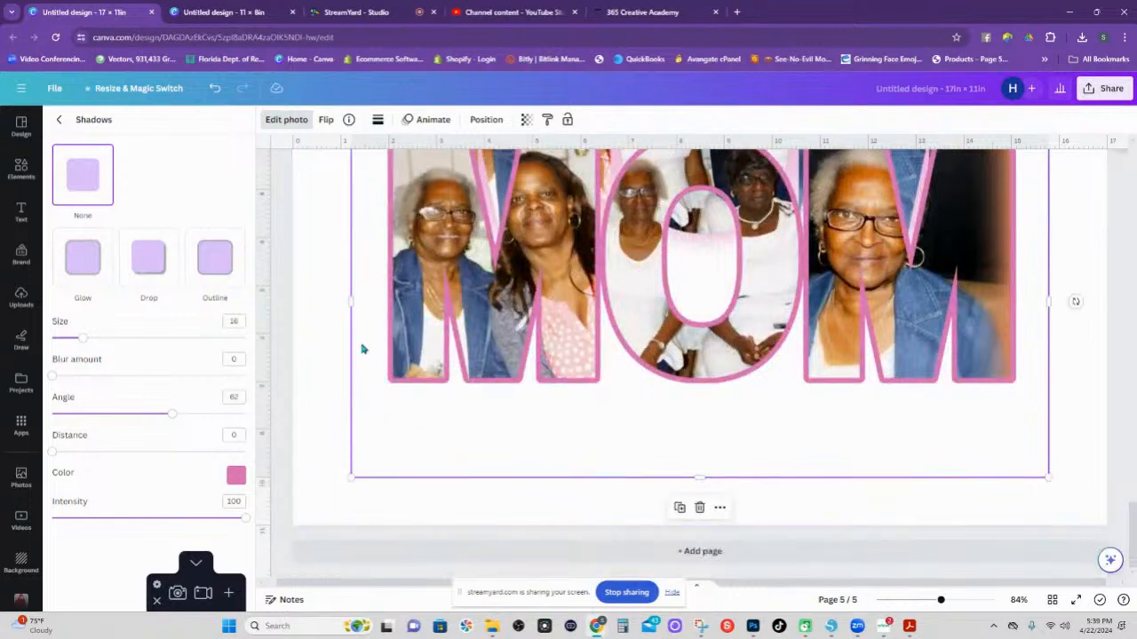
pyautogui.moveTo(353, 301); pyautogui.dragTo(385, 302)
pyautogui.moveTo(720, 481); pyautogui.dragTo(718, 390)
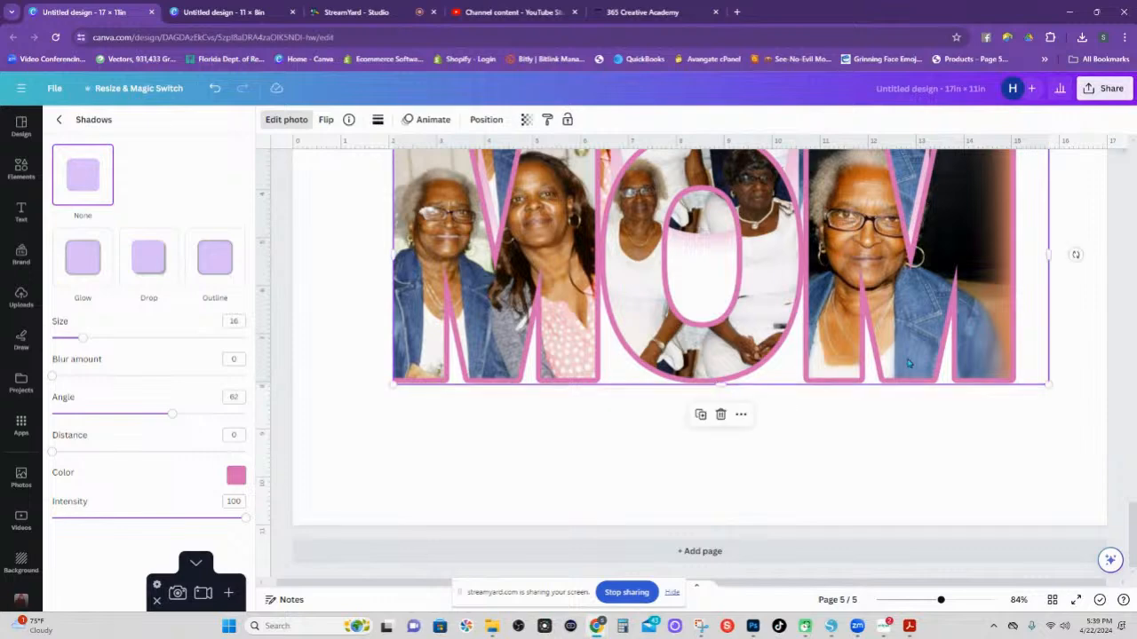
pyautogui.scroll(3, 980, 351)
pyautogui.scroll(1, 979, 351)
pyautogui.moveTo(1047, 491); pyautogui.dragTo(1018, 494)
# Crop the glowing copy's top edge and line it up just above and behind the outlined letters.
pyautogui.click(634, 190)
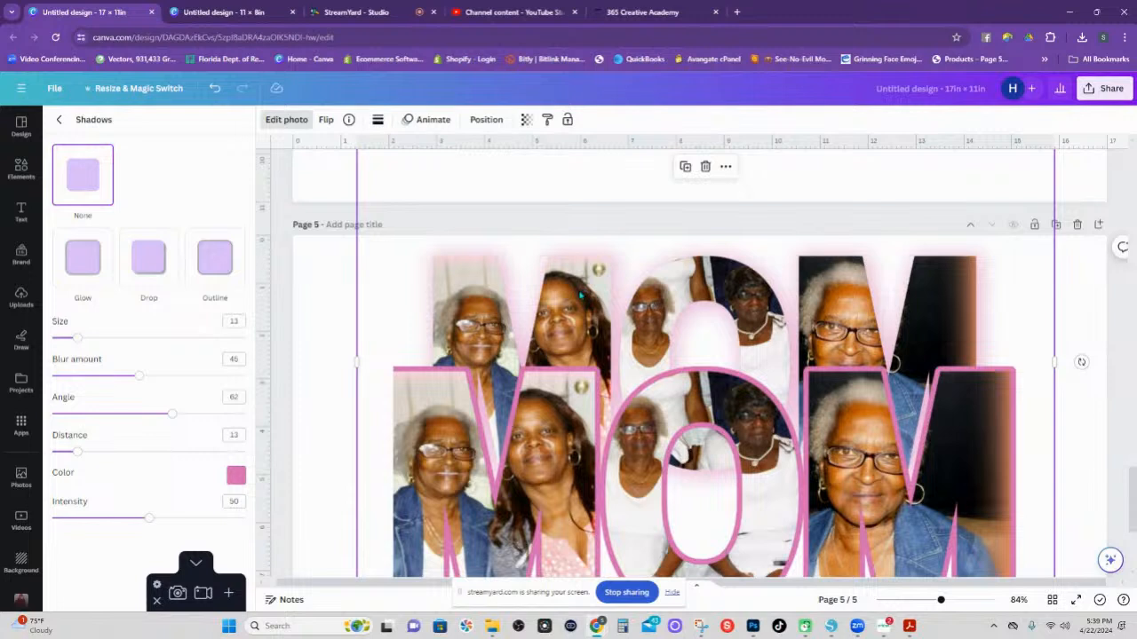
pyautogui.moveTo(580, 301); pyautogui.dragTo(569, 371)
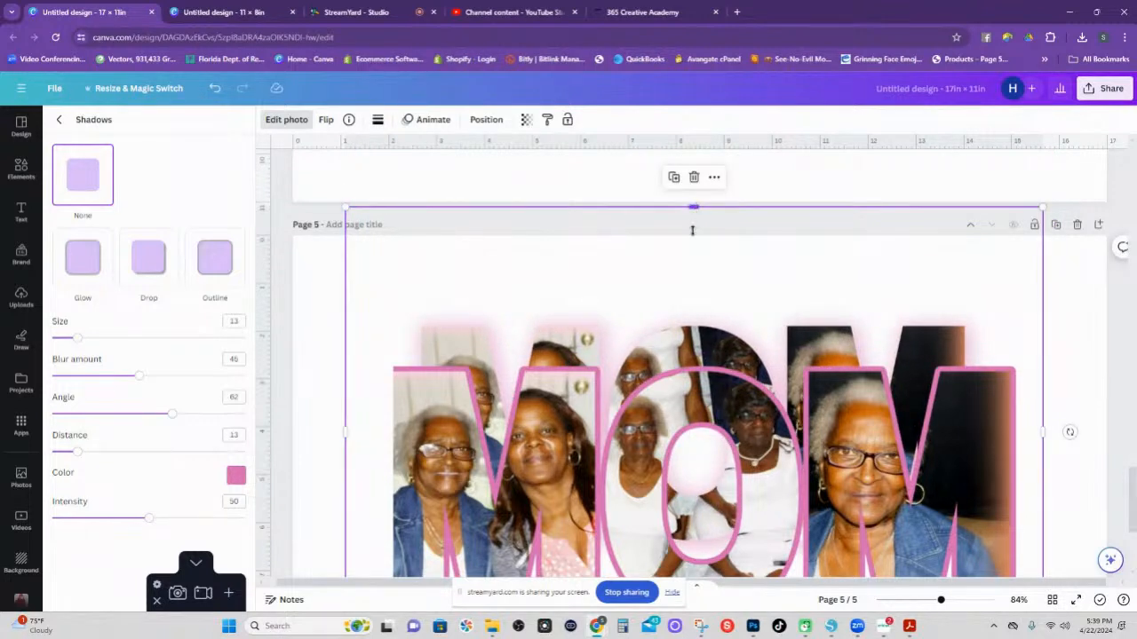
pyautogui.moveTo(692, 230); pyautogui.dragTo(685, 255)
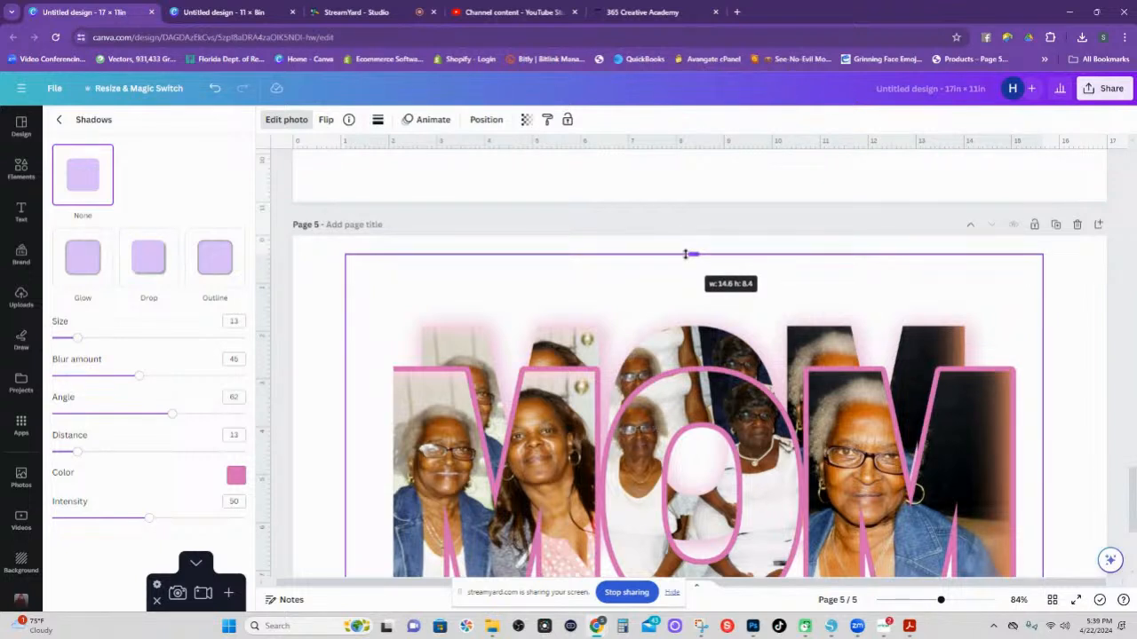
pyautogui.moveTo(685, 254); pyautogui.dragTo(685, 254)
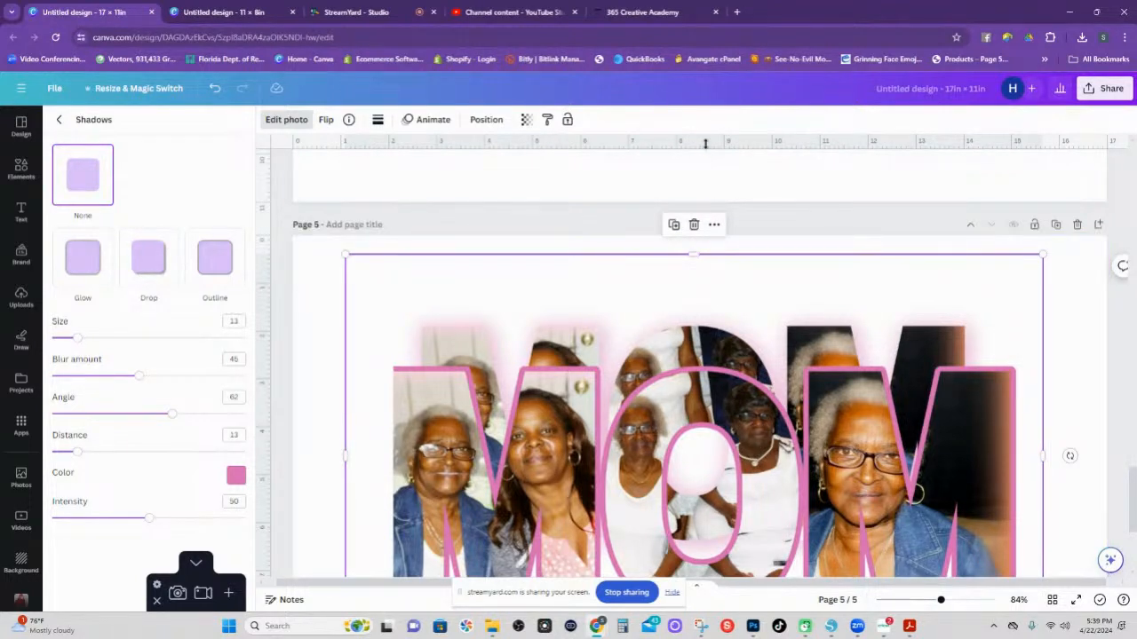
pyautogui.moveTo(559, 334); pyautogui.dragTo(553, 302)
pyautogui.scroll(-2, 537, 320)
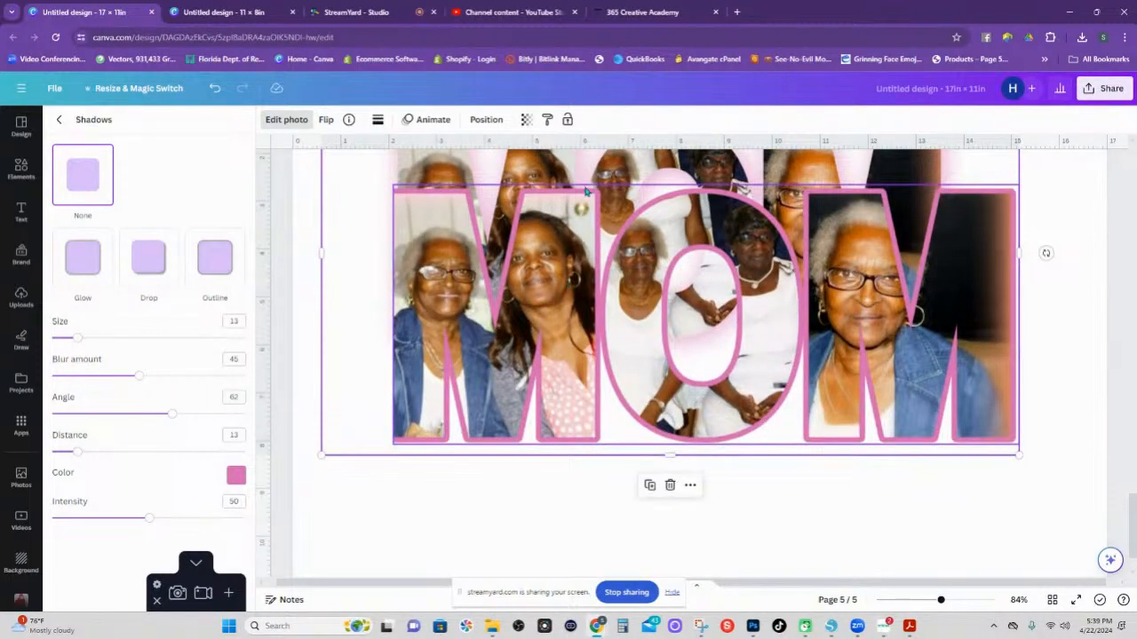
pyautogui.click(487, 121)
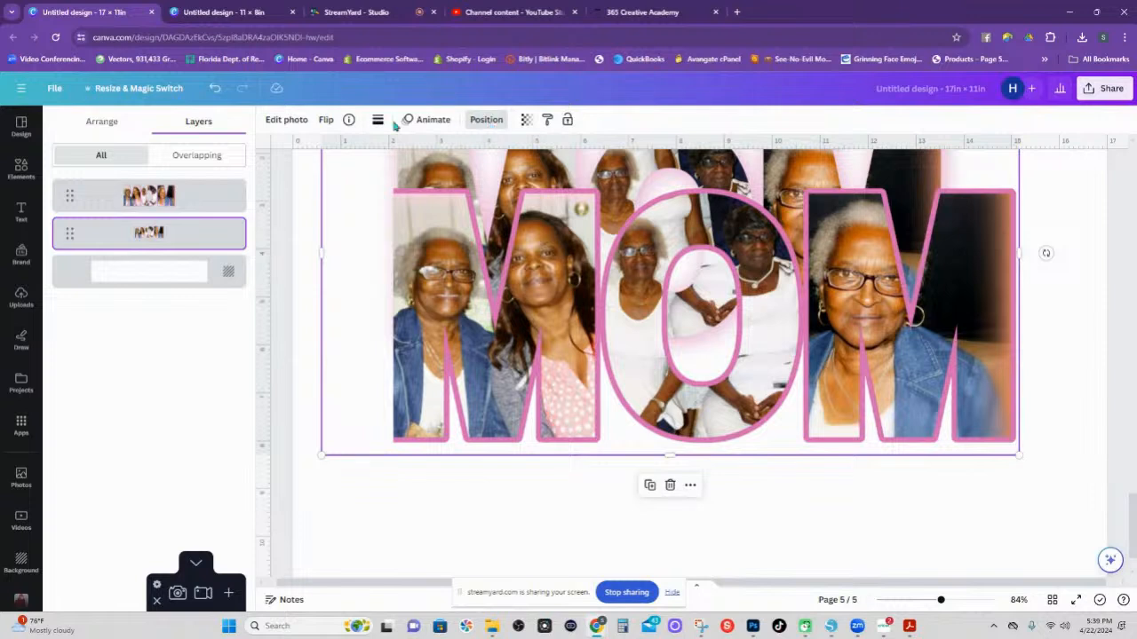
# Raise the MOM letters layer above the photos, move the design lower and enlarge its frame.
pyautogui.moveTo(71, 234); pyautogui.dragTo(71, 191)
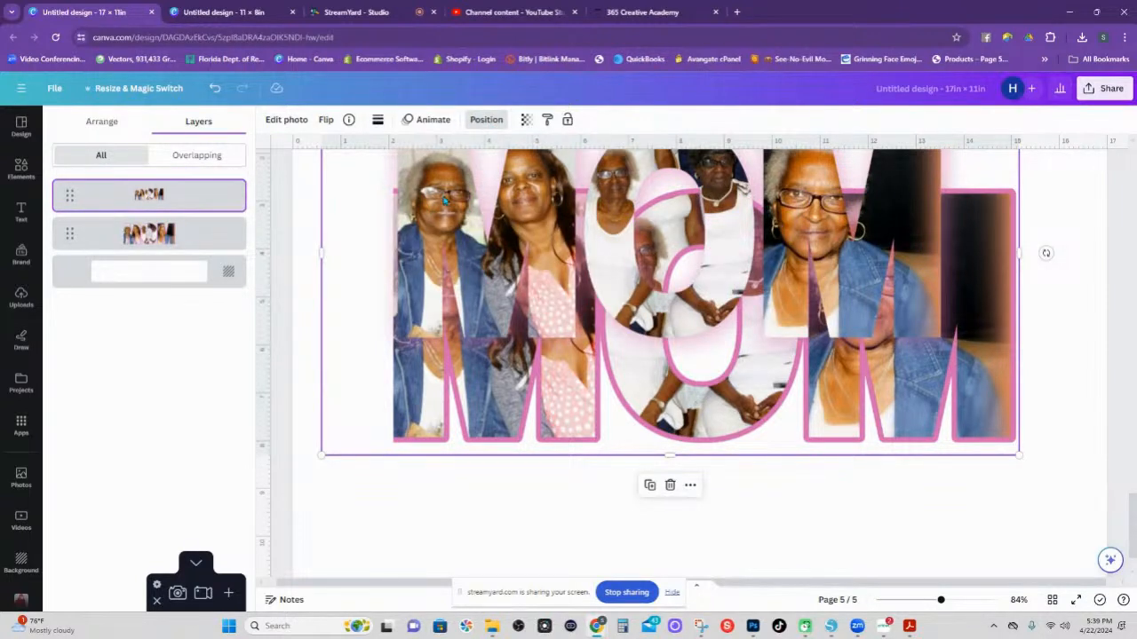
pyautogui.scroll(2, 444, 201)
pyautogui.moveTo(430, 282); pyautogui.dragTo(422, 391)
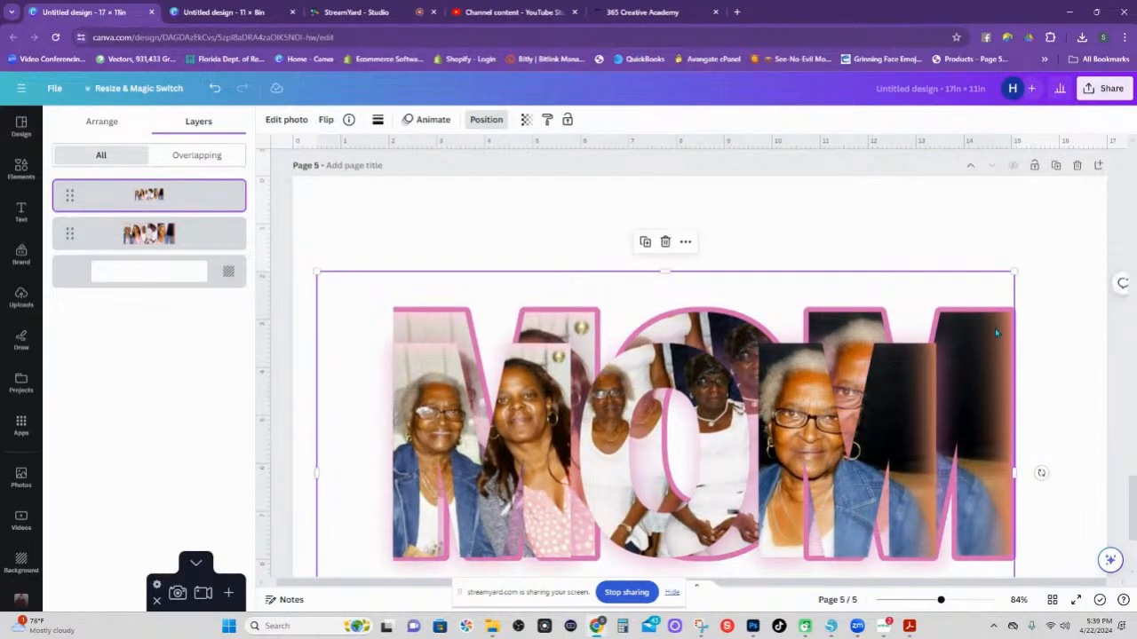
pyautogui.moveTo(1012, 273); pyautogui.dragTo(1106, 249)
pyautogui.moveTo(732, 336); pyautogui.dragTo(727, 347)
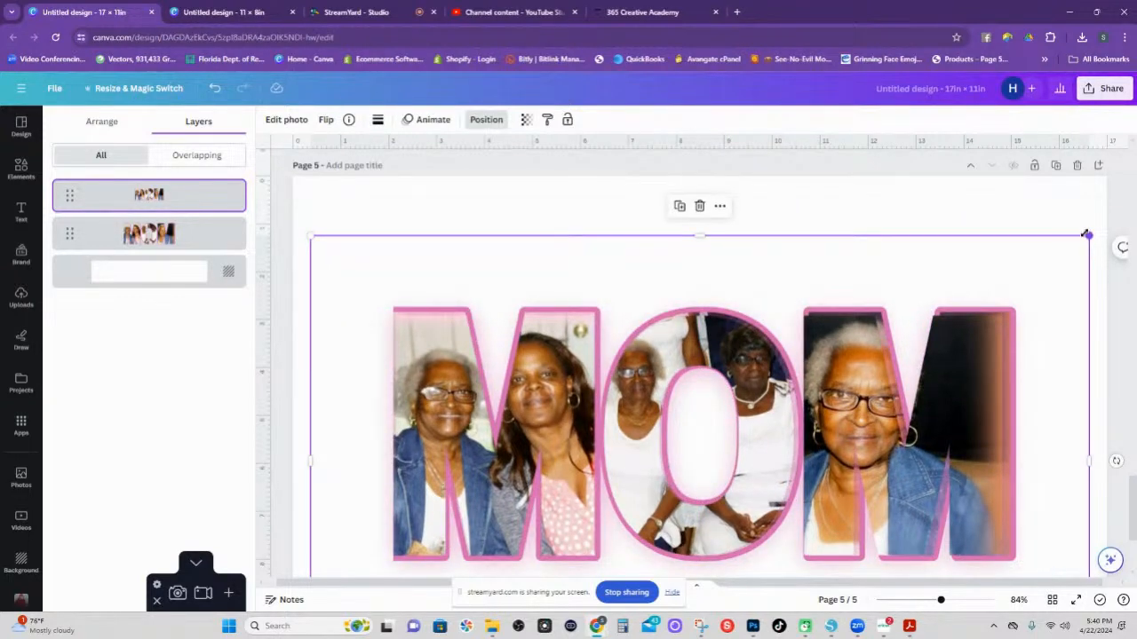
pyautogui.moveTo(1089, 235); pyautogui.dragTo(1097, 238)
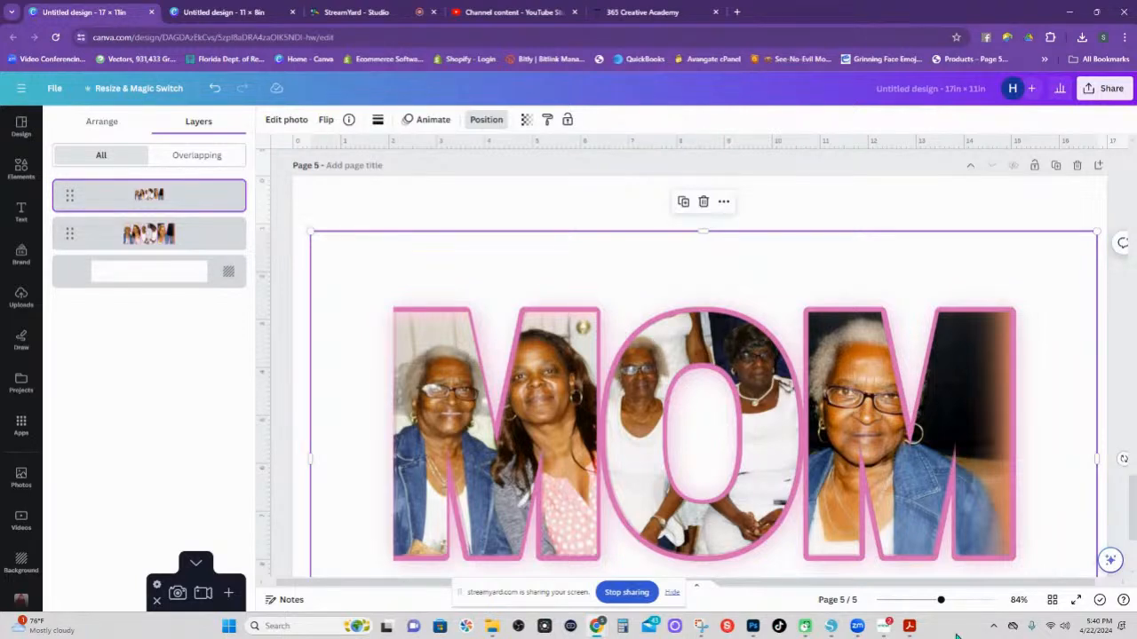
# Zoom in and stretch the frame toward the top-left to about 16.5 × 9.6.
pyautogui.moveTo(941, 601); pyautogui.dragTo(980, 601)
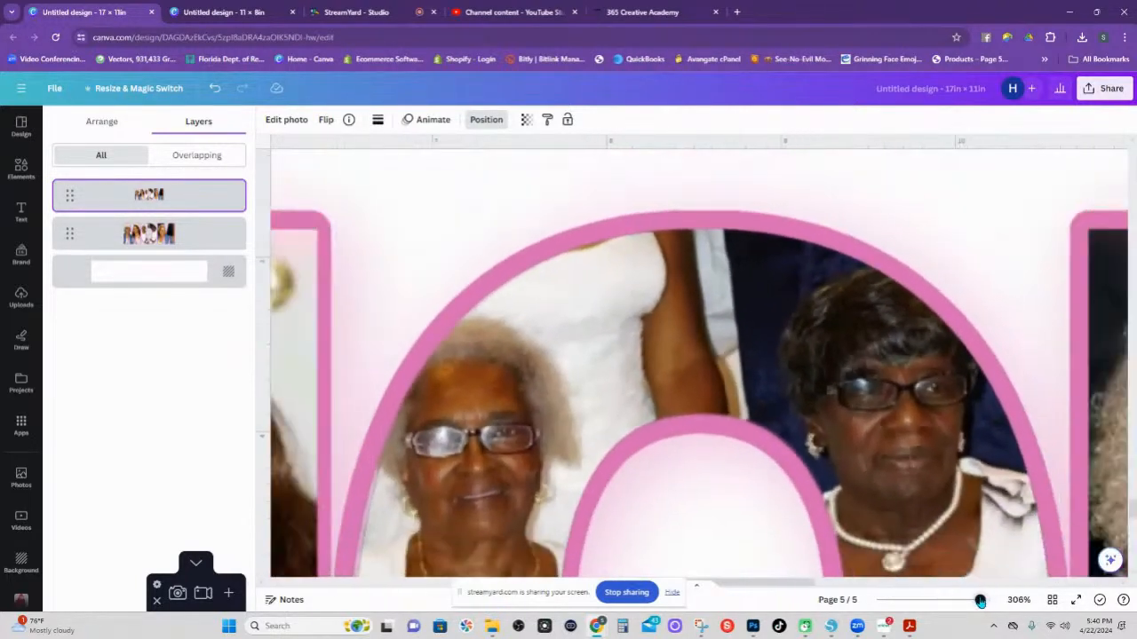
pyautogui.moveTo(768, 587); pyautogui.dragTo(499, 587)
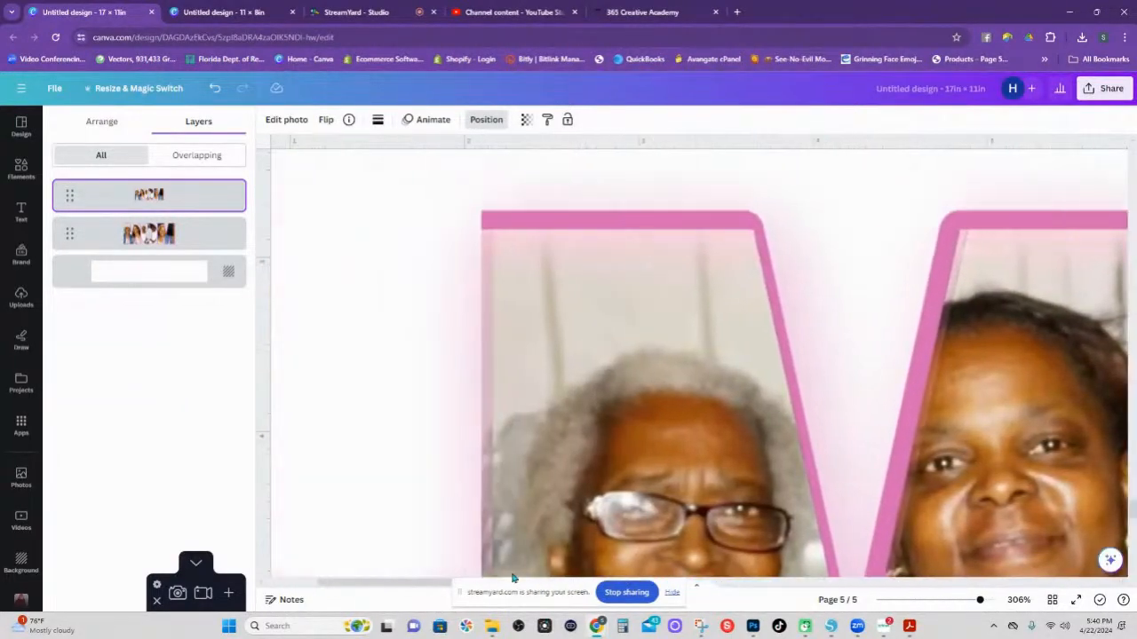
pyautogui.scroll(5, 525, 353)
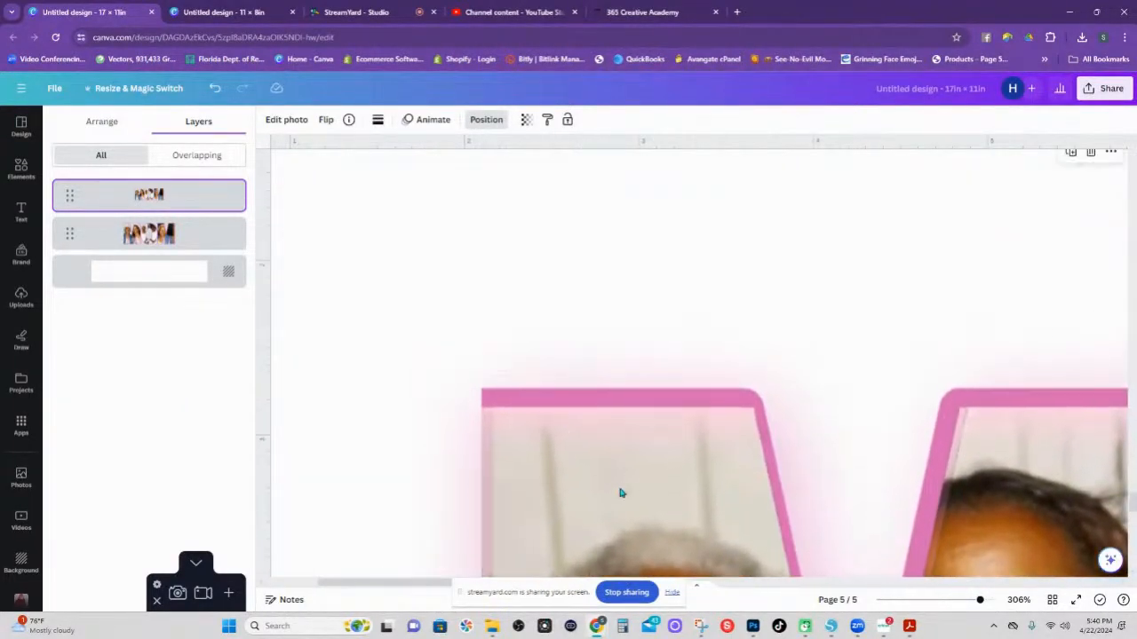
pyautogui.scroll(-5, 574, 525)
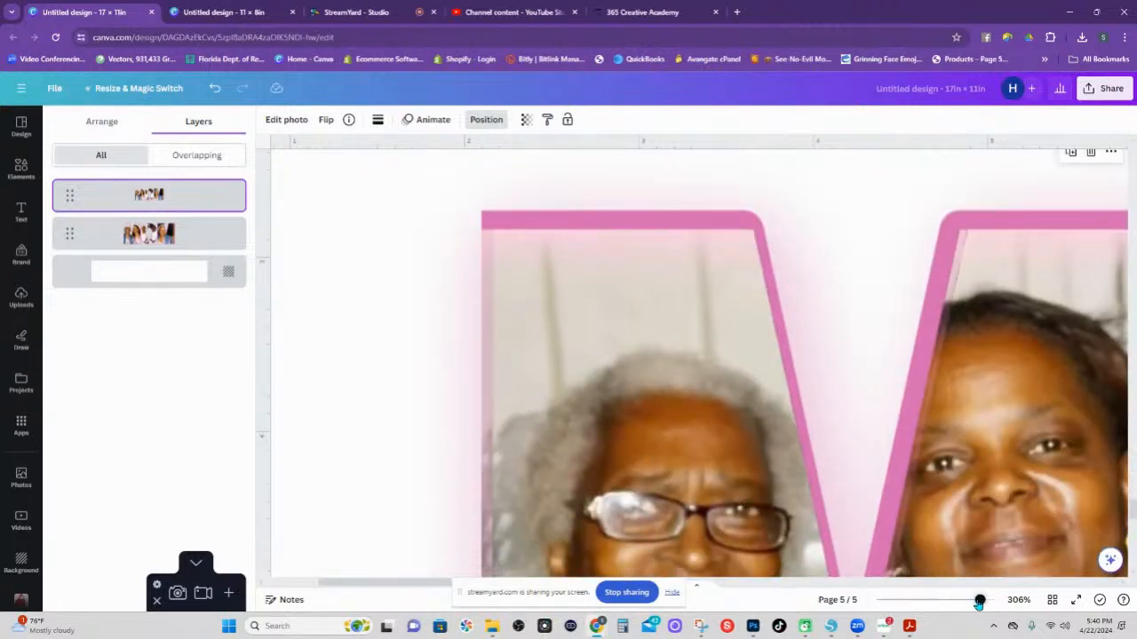
pyautogui.moveTo(978, 603); pyautogui.dragTo(963, 602)
pyautogui.scroll(2, 734, 444)
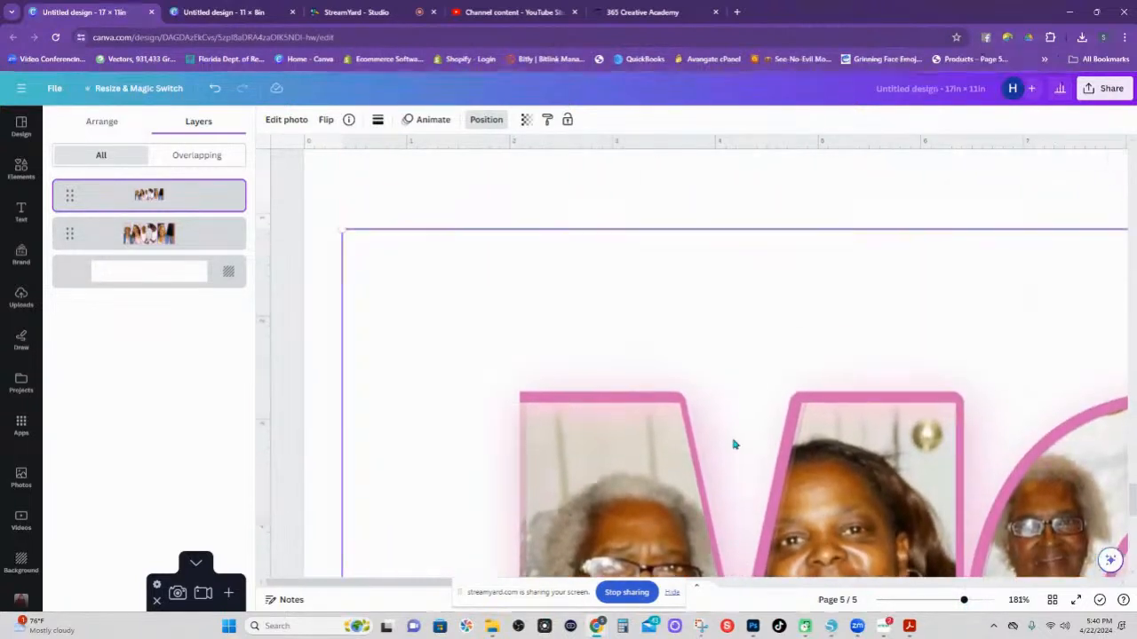
pyautogui.scroll(1, 734, 443)
pyautogui.scroll(-1, 733, 441)
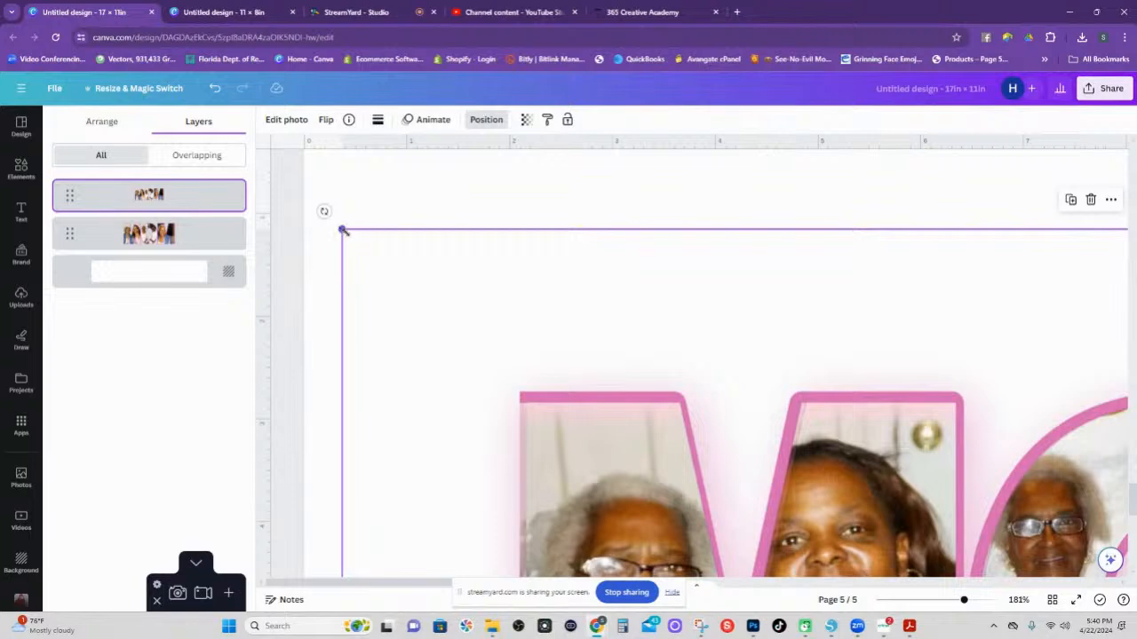
pyautogui.moveTo(343, 230); pyautogui.dragTo(336, 225)
pyautogui.scroll(-5, 378, 226)
pyautogui.scroll(-1, 400, 235)
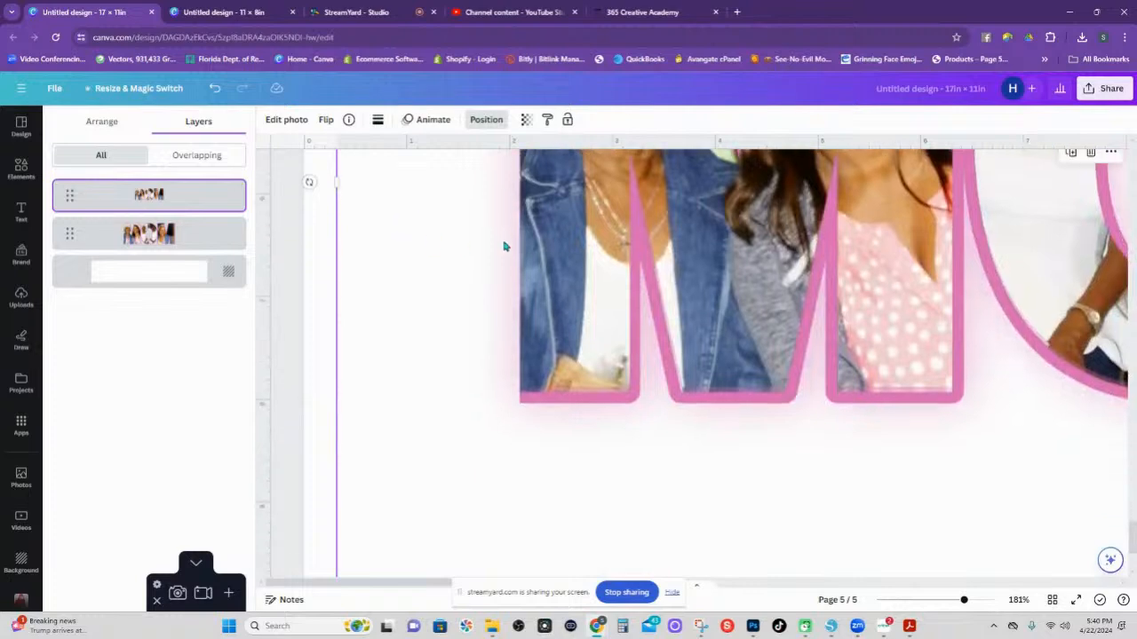
pyautogui.scroll(6, 556, 279)
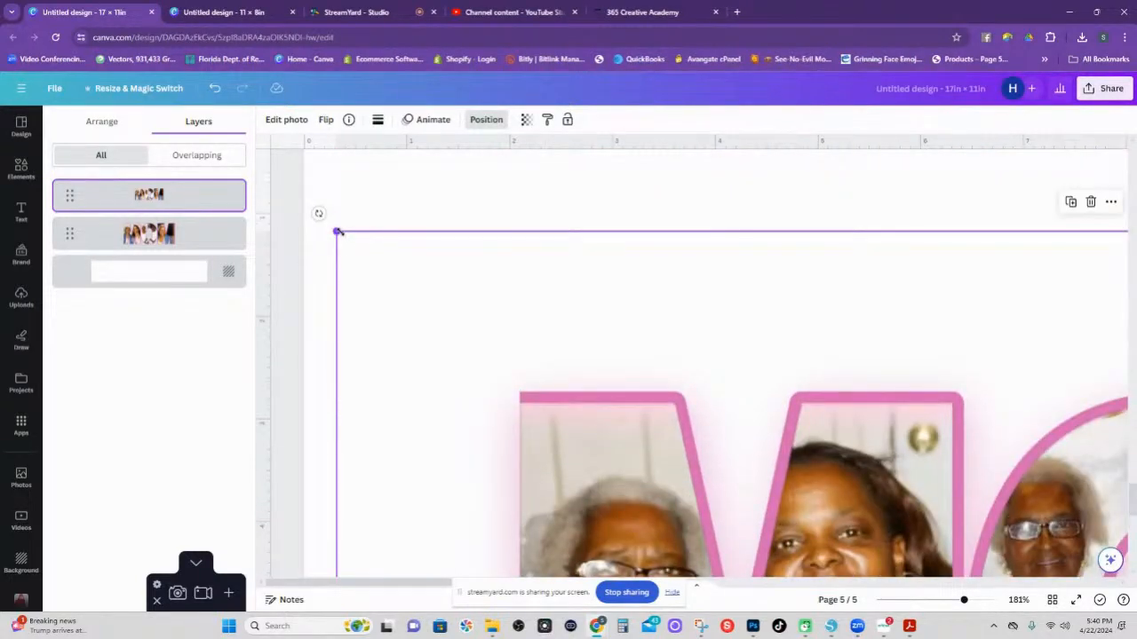
pyautogui.moveTo(338, 231); pyautogui.dragTo(333, 229)
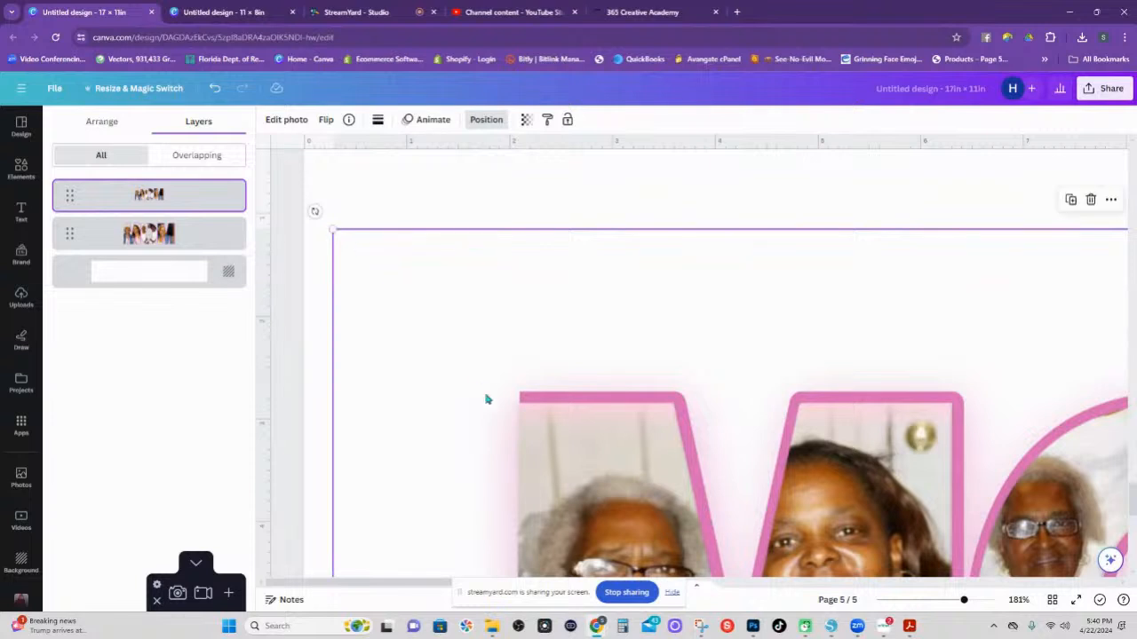
# Nudge the photo layer into place and move the letters layer back below the photos.
pyautogui.moveTo(564, 440); pyautogui.dragTo(566, 440)
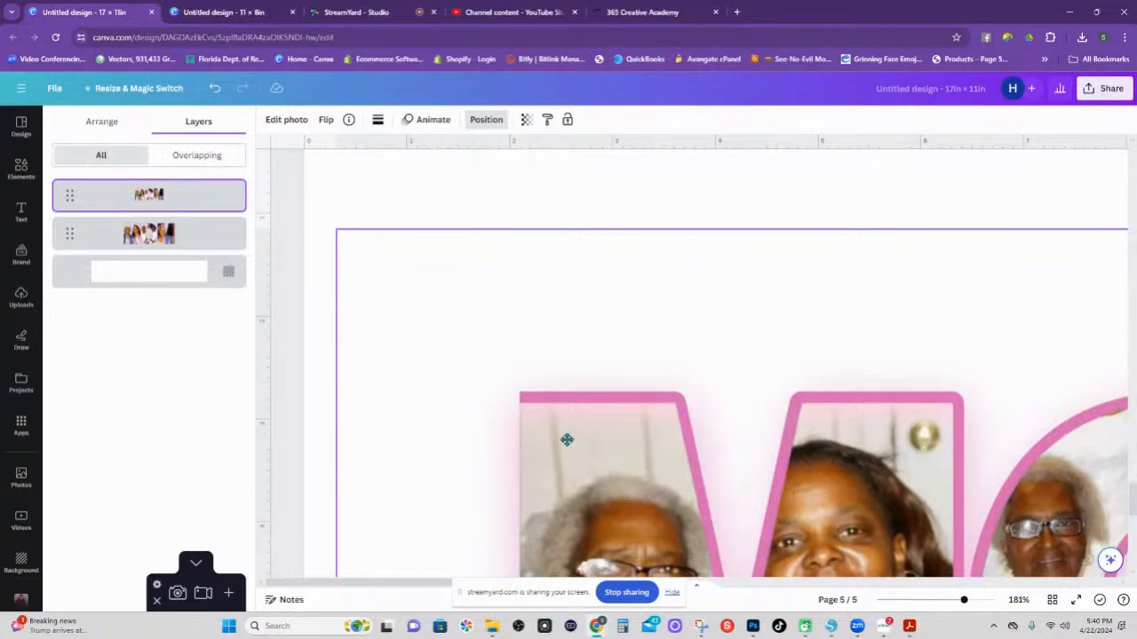
pyautogui.moveTo(567, 439); pyautogui.dragTo(566, 439)
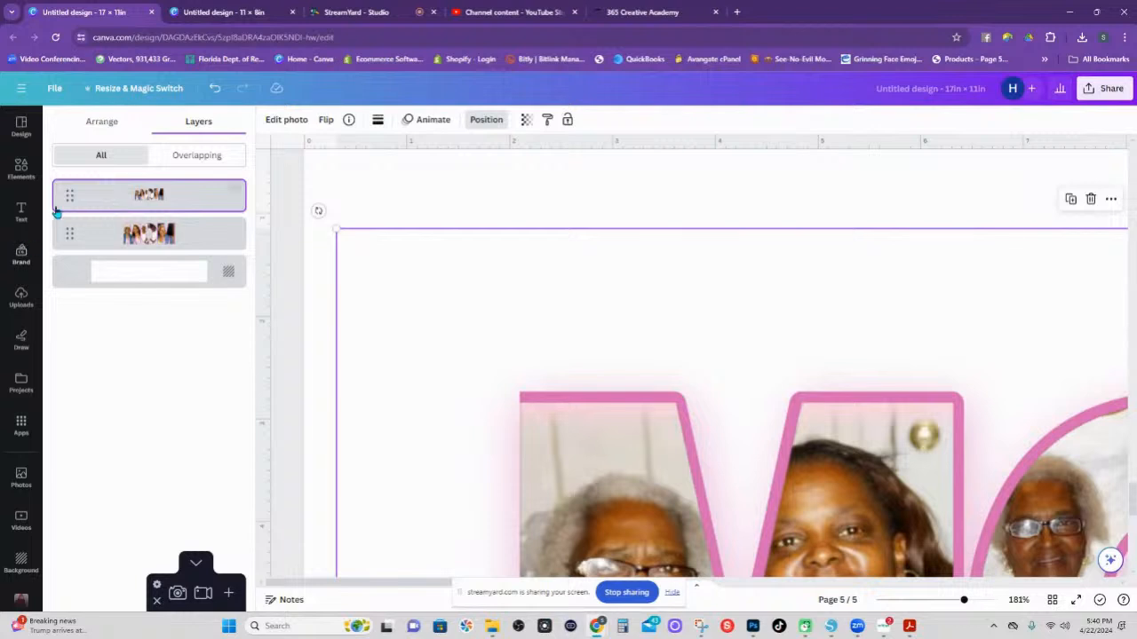
pyautogui.moveTo(71, 196); pyautogui.dragTo(66, 254)
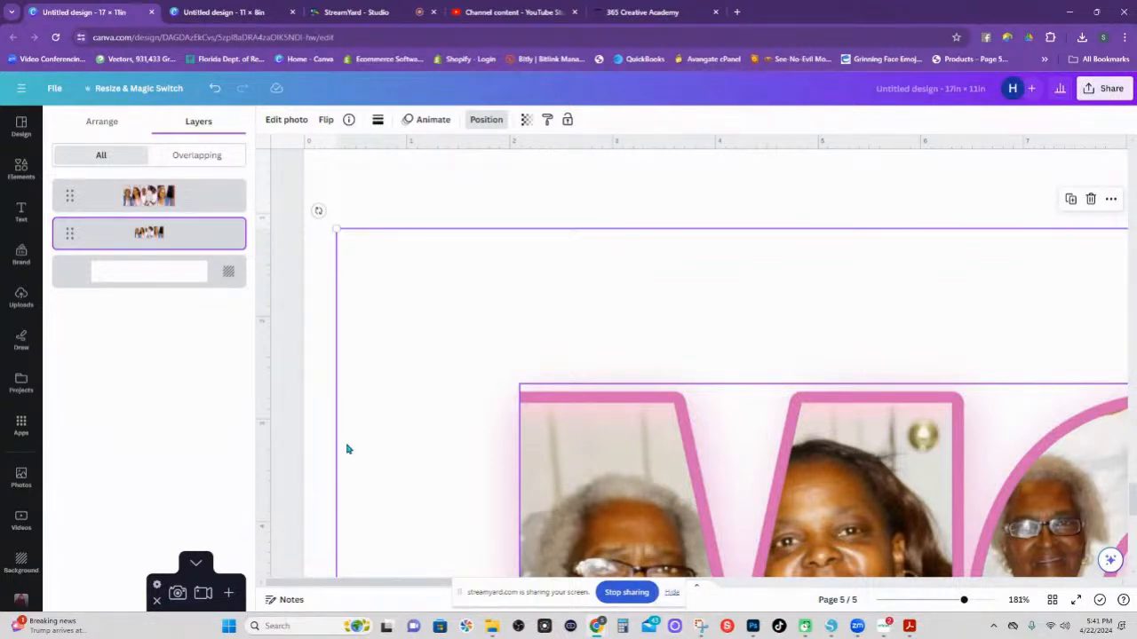
pyautogui.click(195, 562)
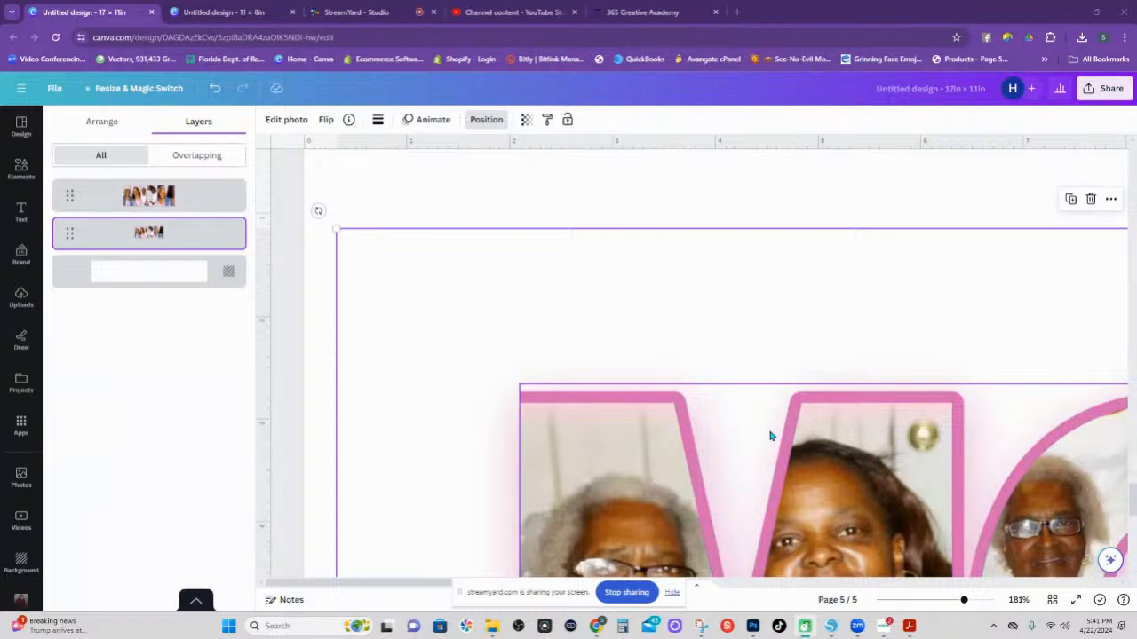
pyautogui.click(672, 594)
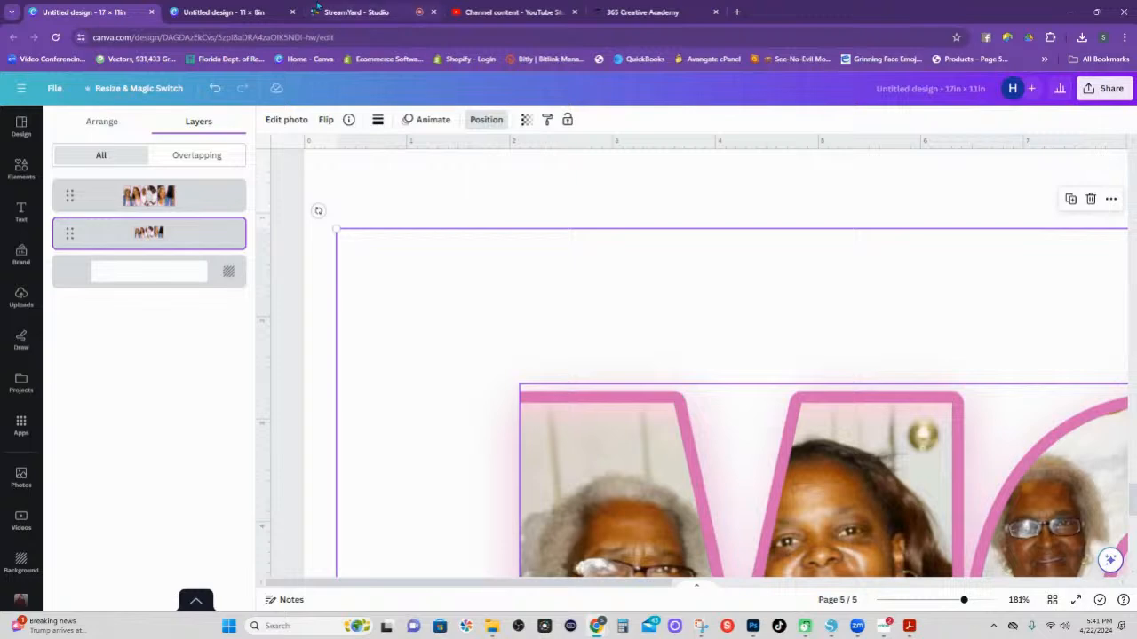
# Check the 11 × 8in MOTHER design in the other tab, then return to the MOM design.
pyautogui.click(224, 11)
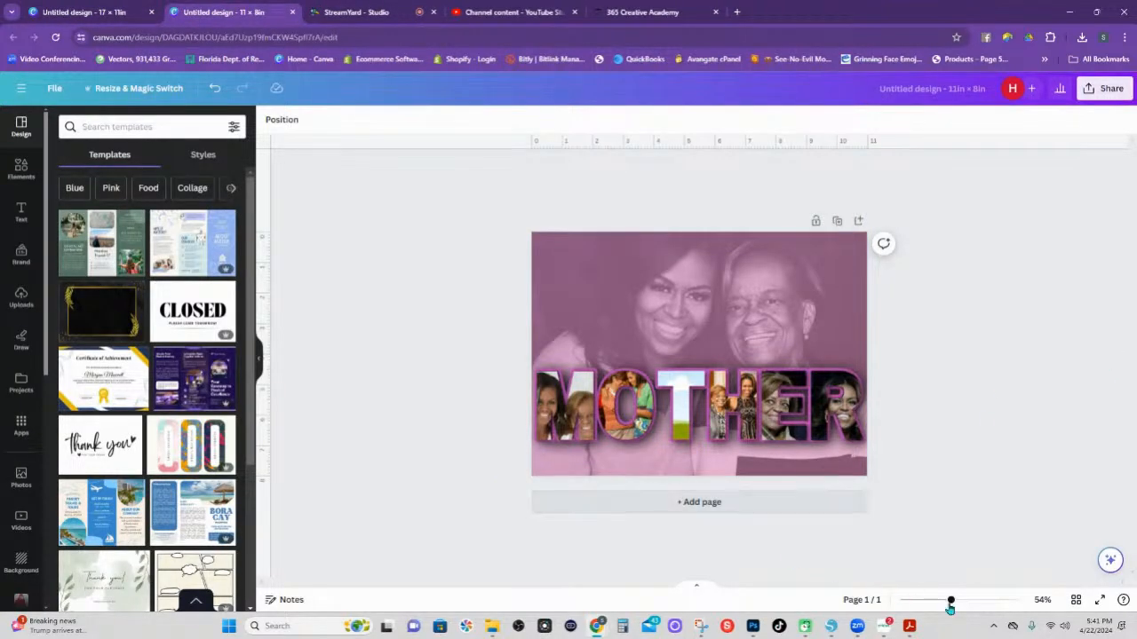
pyautogui.moveTo(950, 600)
pyautogui.mouseDown()
pyautogui.moveTo(933, 601)
pyautogui.moveTo(977, 601)
pyautogui.moveTo(953, 601)
pyautogui.moveTo(965, 600)
pyautogui.mouseUp()
pyautogui.click(98, 12)
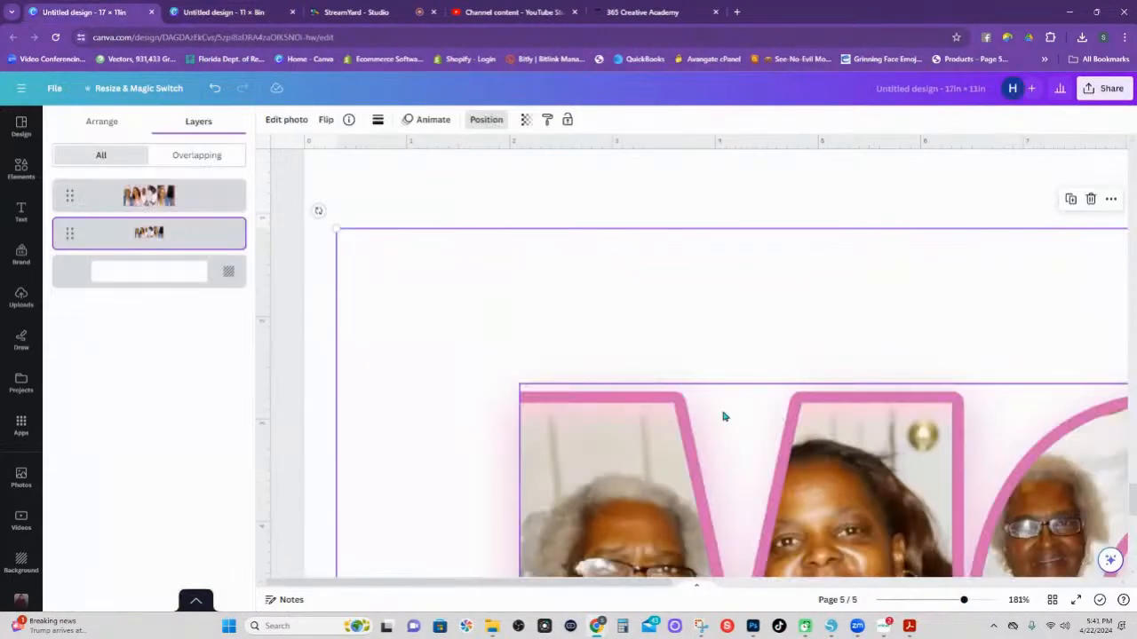
# At 30% zoom, widen the MOM letter graphic on page 5 slightly to the left.
pyautogui.moveTo(963, 600); pyautogui.dragTo(908, 601)
pyautogui.scroll(-3, 888, 532)
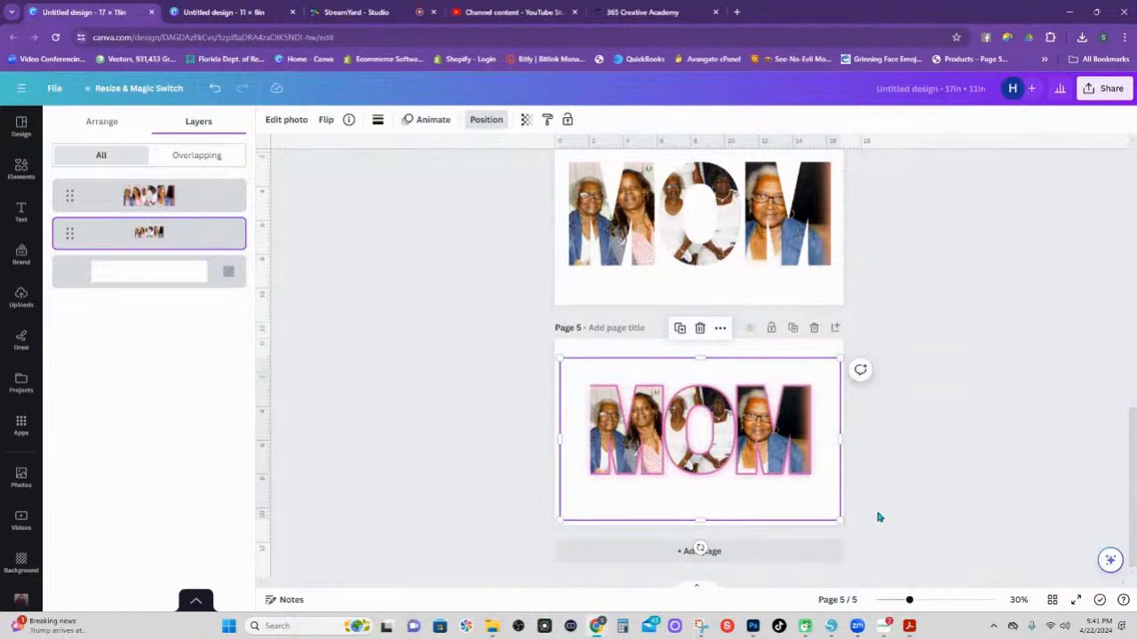
pyautogui.click(652, 428)
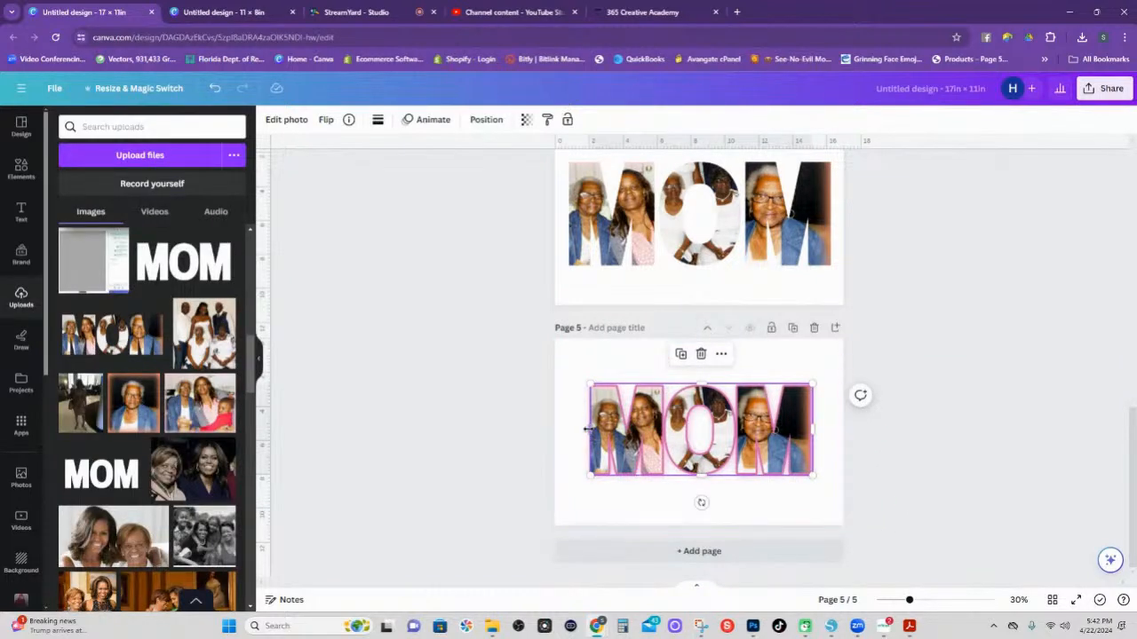
pyautogui.moveTo(586, 429); pyautogui.dragTo(584, 429)
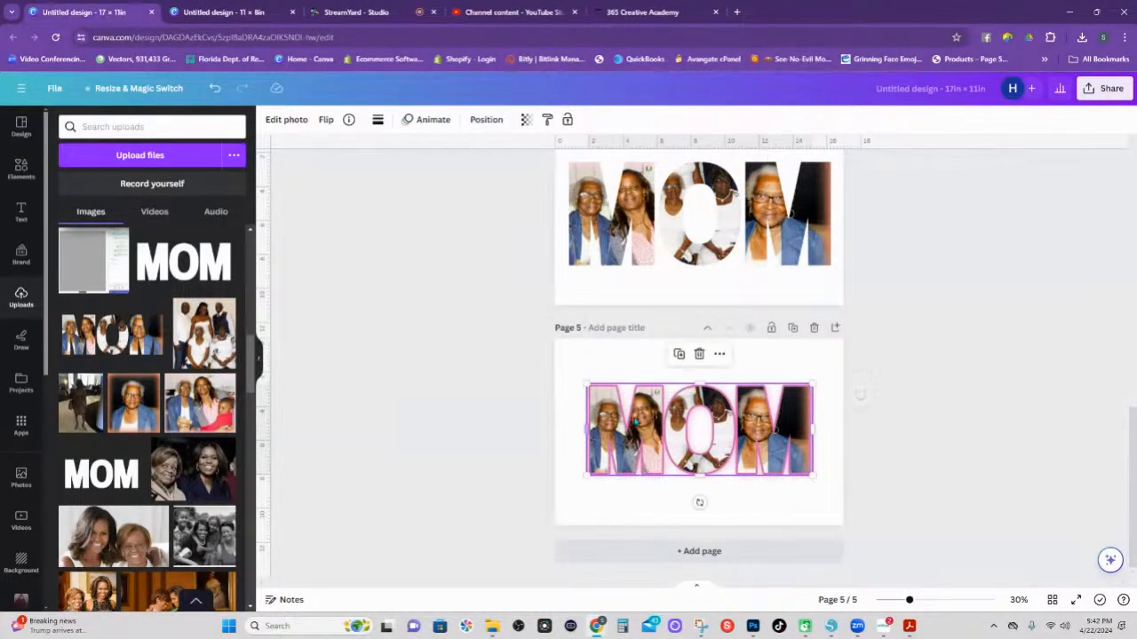
pyautogui.click(855, 397)
pyautogui.click(790, 503)
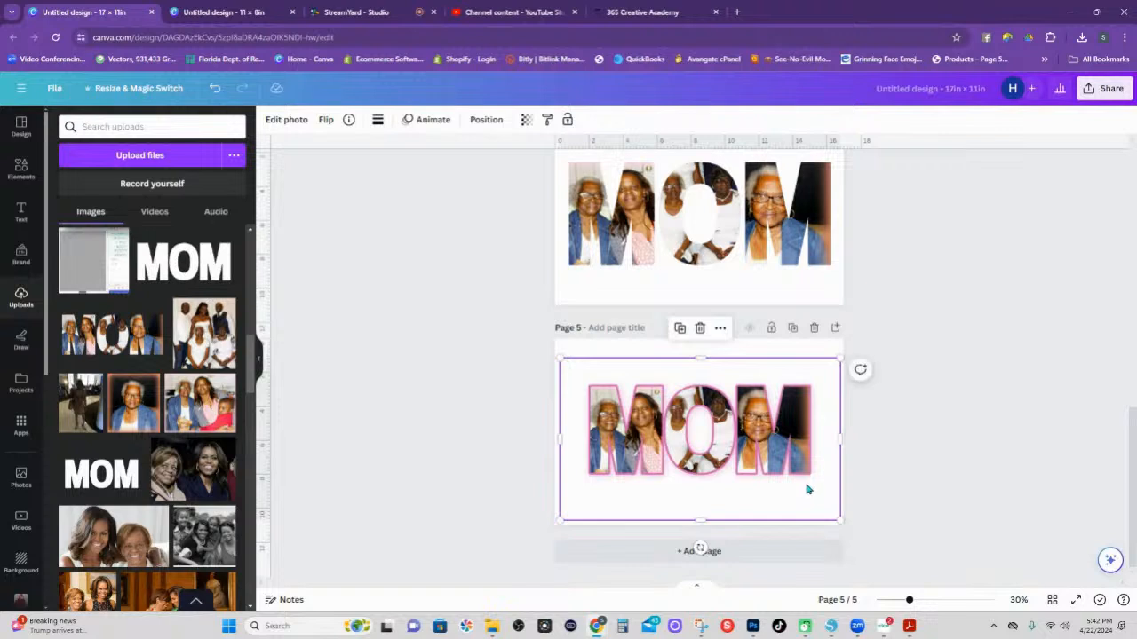
# Give the frame a stronger deep purple (#9020D4) shadow, then select page 5.
pyautogui.click(286, 119)
pyautogui.click(83, 509)
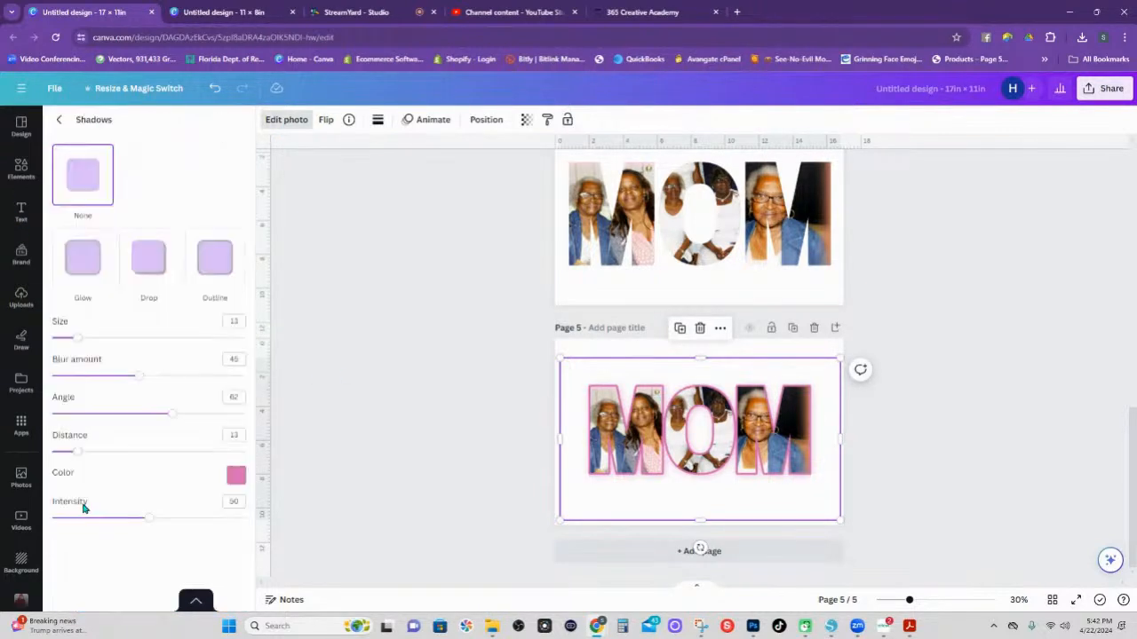
pyautogui.click(235, 475)
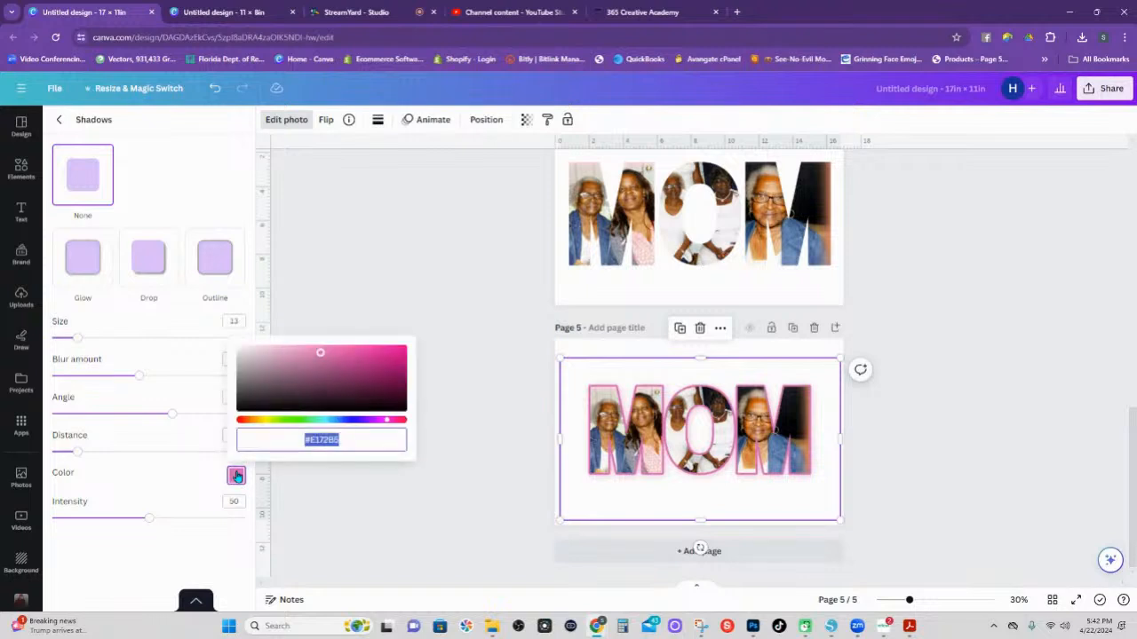
pyautogui.click(366, 419)
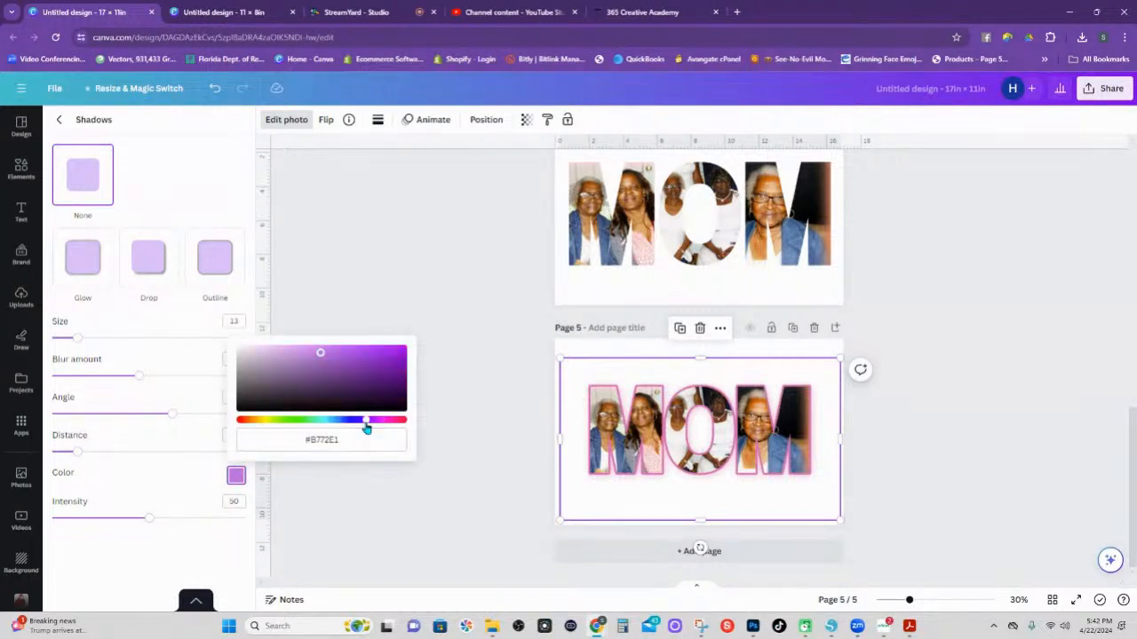
pyautogui.click(380, 358)
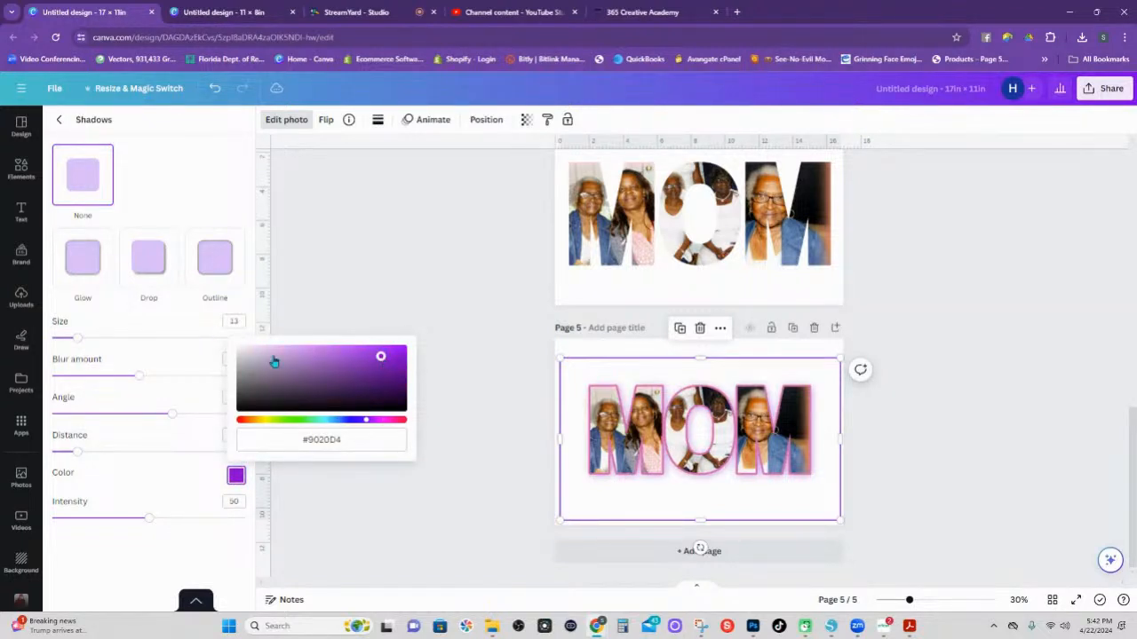
pyautogui.moveTo(149, 522); pyautogui.dragTo(221, 524)
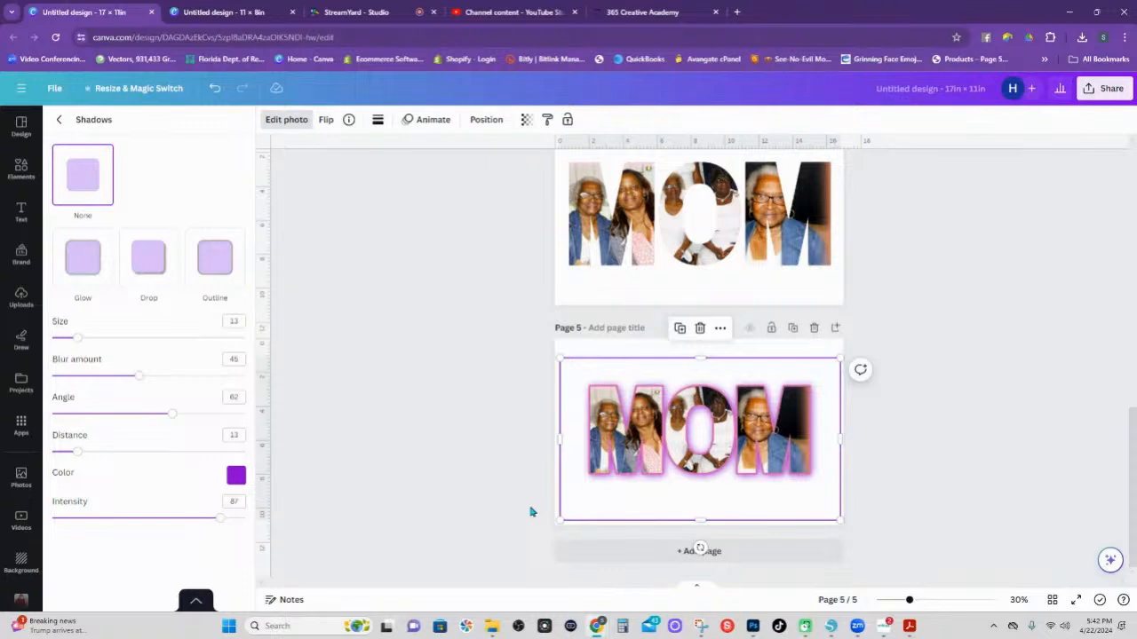
pyautogui.click(577, 349)
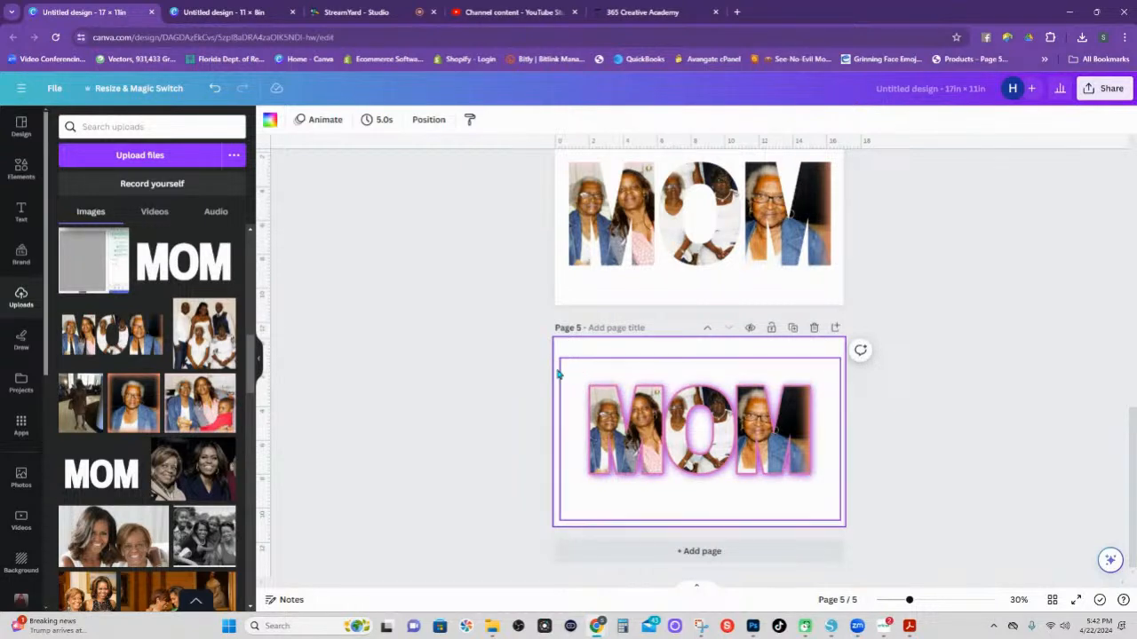
# Select the MOM artwork and its frame together and lock them.
pyautogui.moveTo(508, 361); pyautogui.dragTo(843, 526)
pyautogui.rightClick(766, 435)
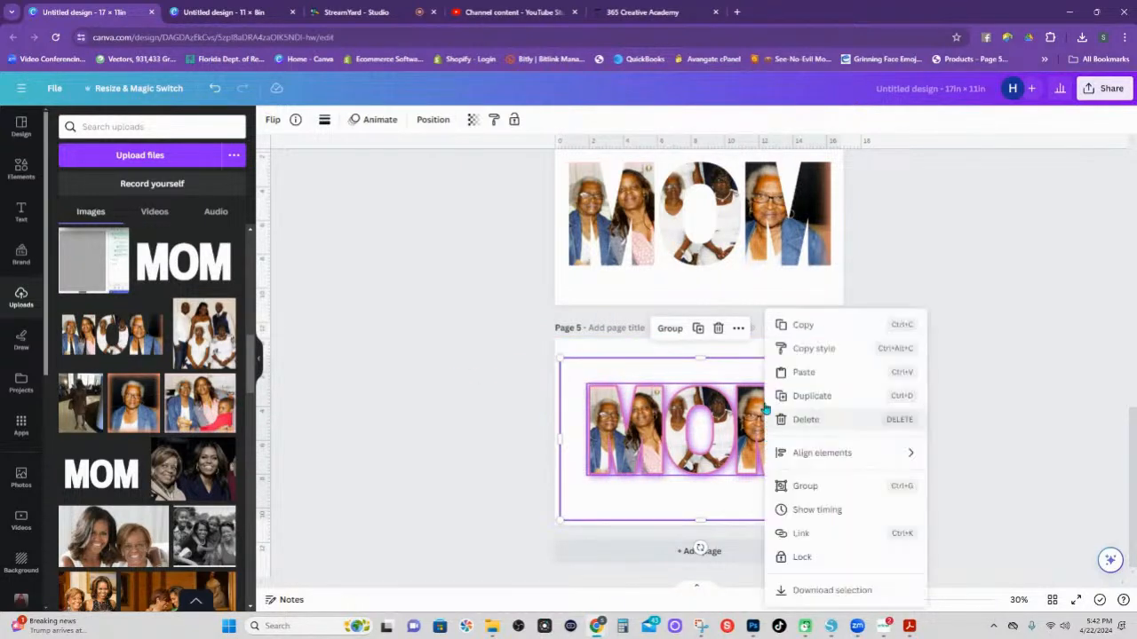
pyautogui.click(820, 558)
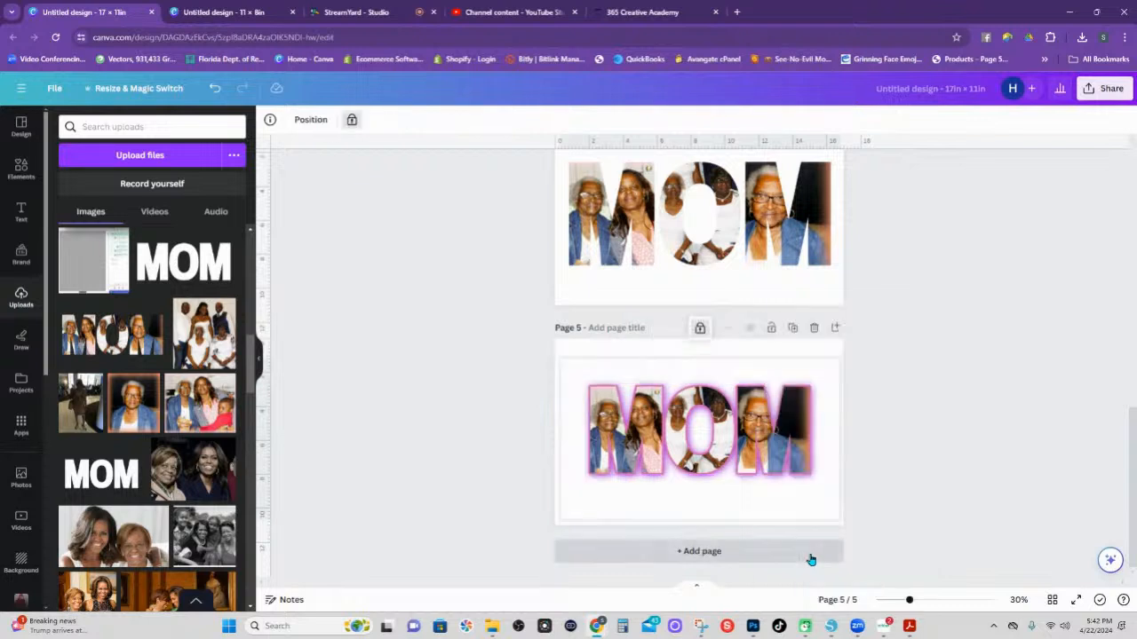
pyautogui.click(766, 417)
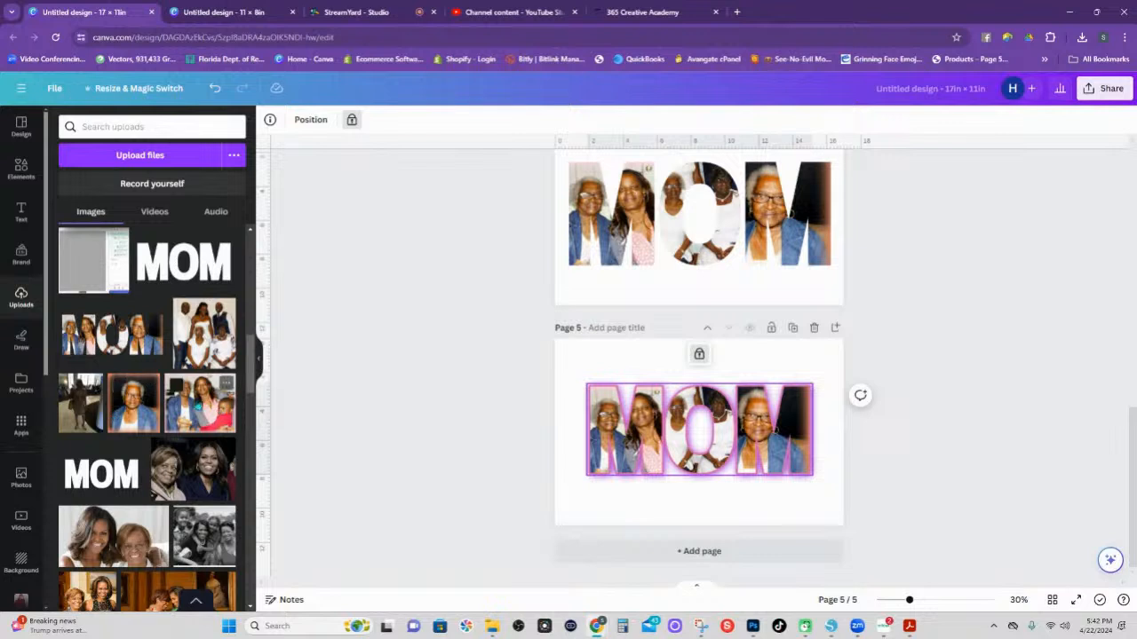
# Add the standing-woman photo and enlarge it to fill page 5.
pyautogui.click(71, 387)
pyautogui.moveTo(739, 411); pyautogui.dragTo(640, 379)
pyautogui.moveTo(645, 459); pyautogui.dragTo(871, 531)
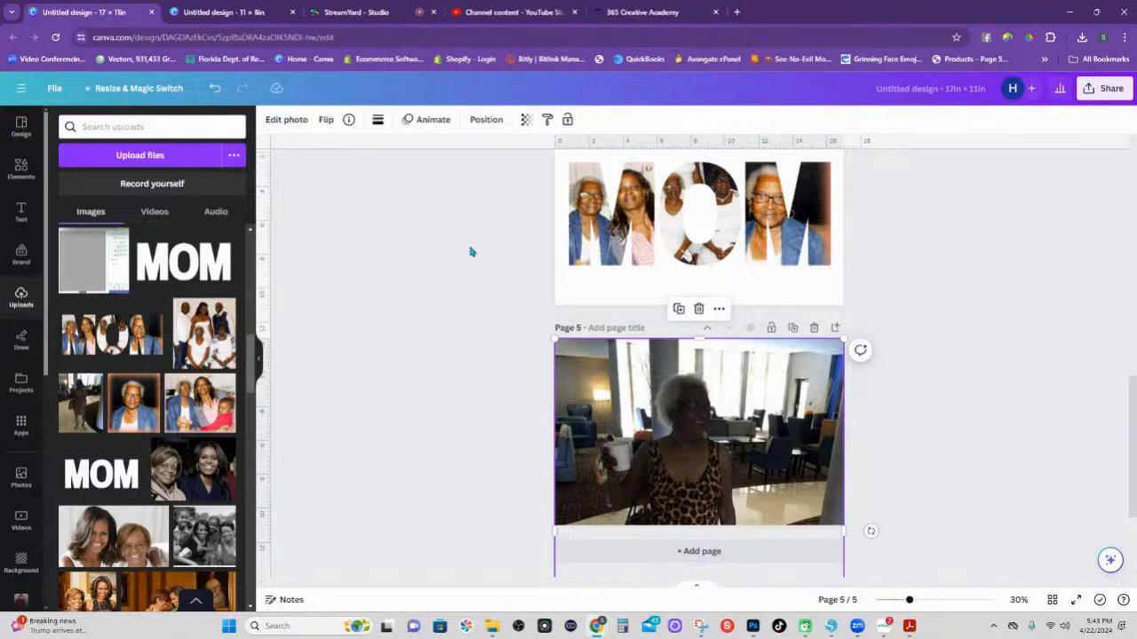
# Send the page 5 photo to the back behind the MOM artwork and shift it upward.
pyautogui.rightClick(668, 359)
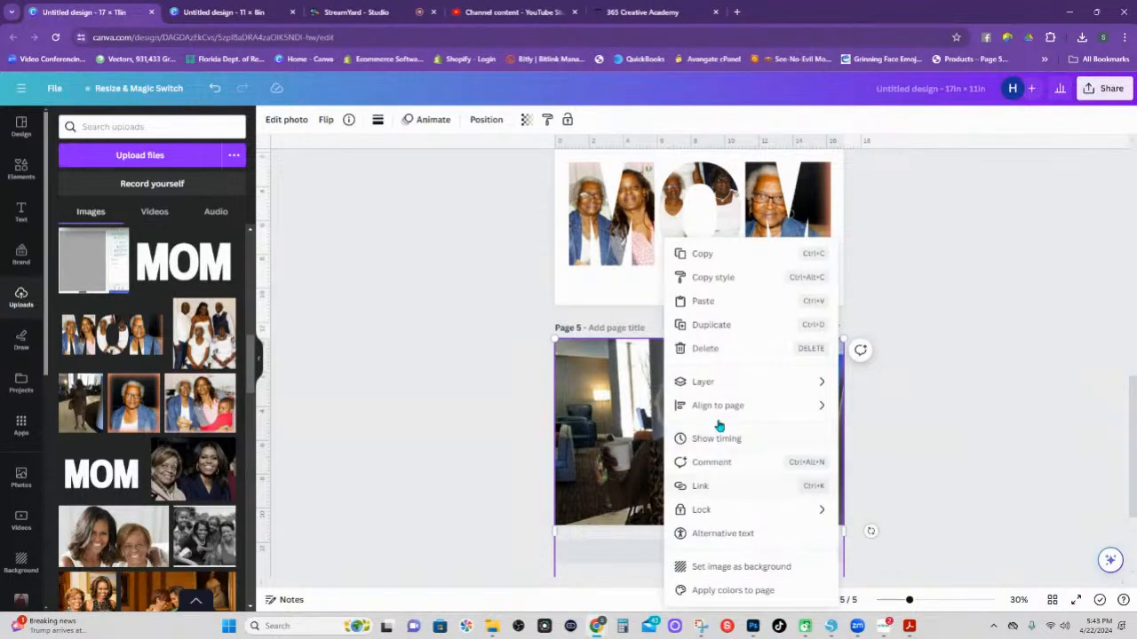
pyautogui.moveTo(717, 382)
pyautogui.click(891, 455)
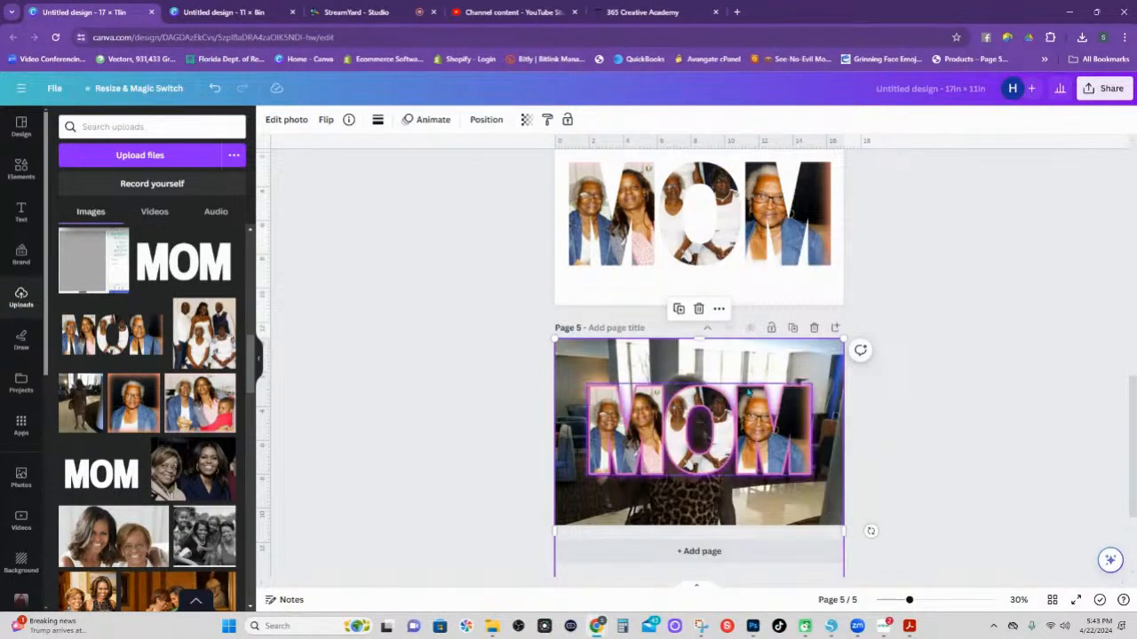
pyautogui.moveTo(753, 371); pyautogui.dragTo(750, 313)
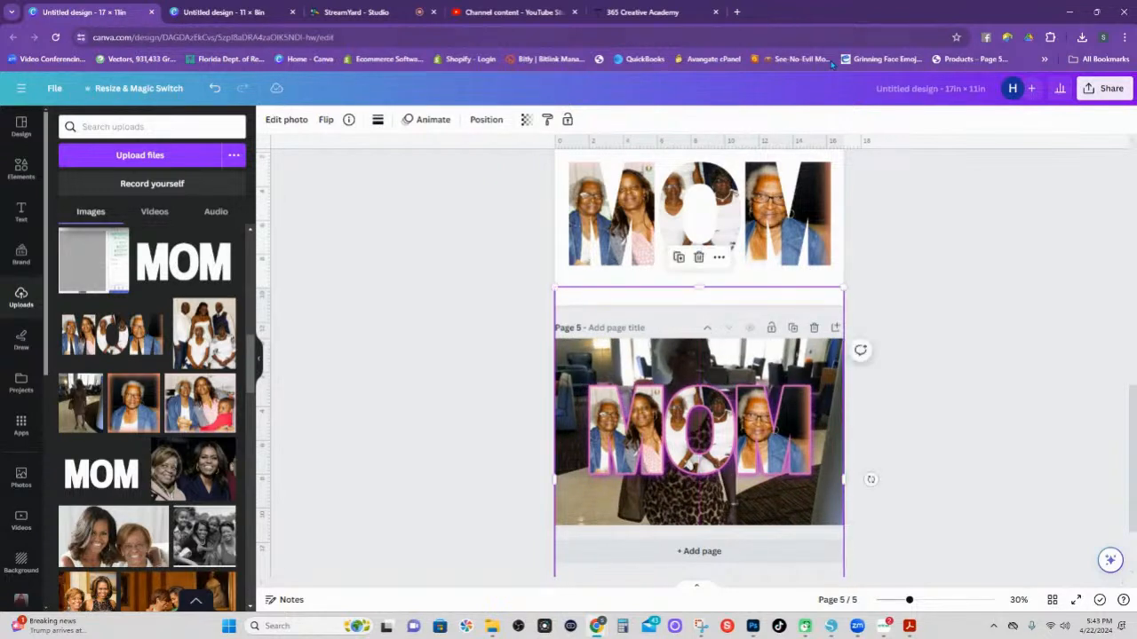
# Set the photo's transparency to 67.
pyautogui.click(526, 119)
pyautogui.moveTo(520, 168); pyautogui.dragTo(489, 178)
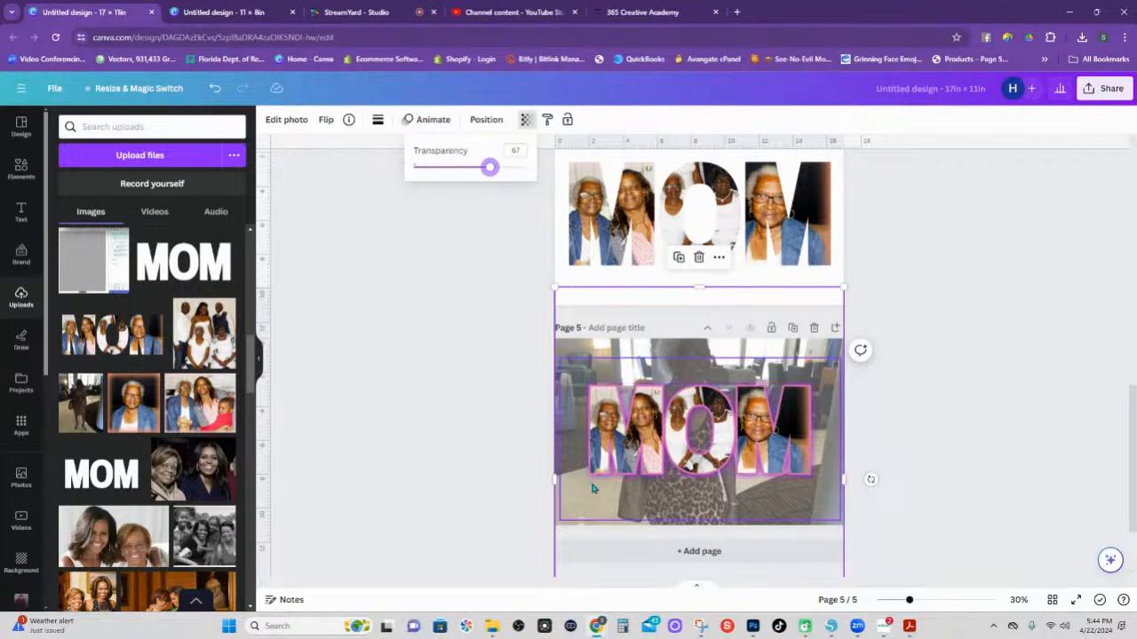
pyautogui.scroll(-1, 600, 484)
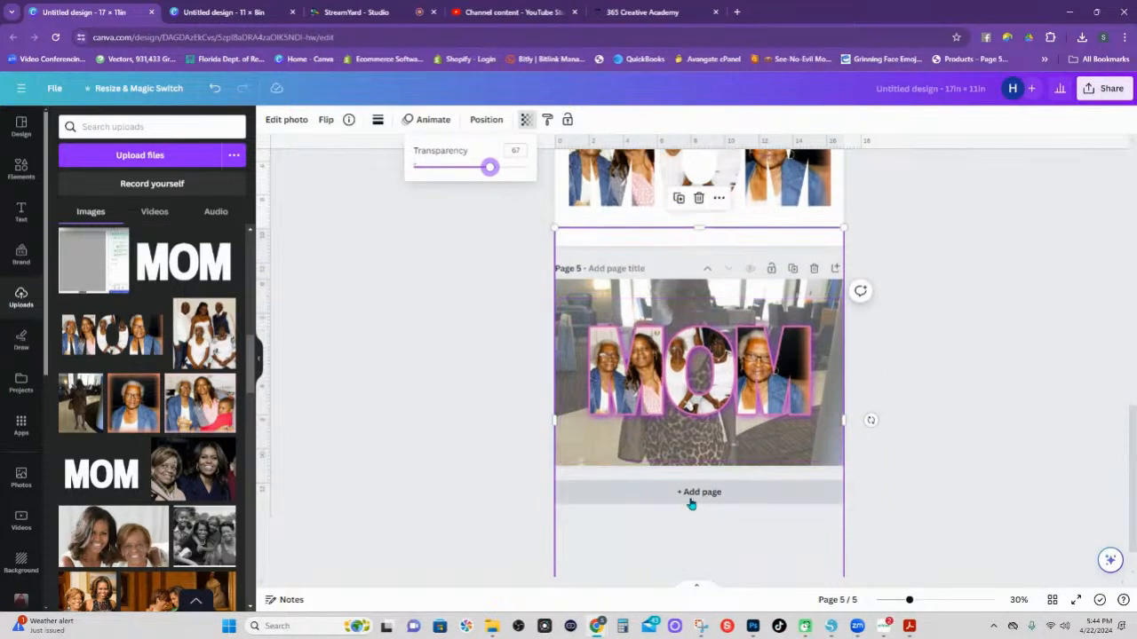
# Add page 6, insert M and O letter frames, and line them up as M-O-M.
pyautogui.click(698, 504)
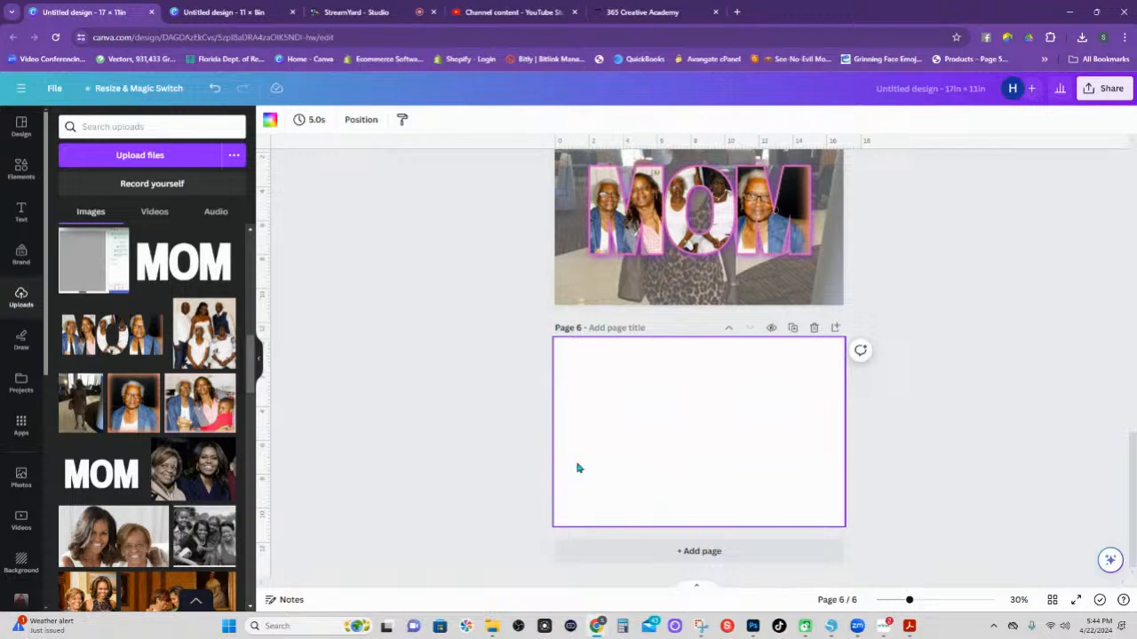
pyautogui.click(22, 167)
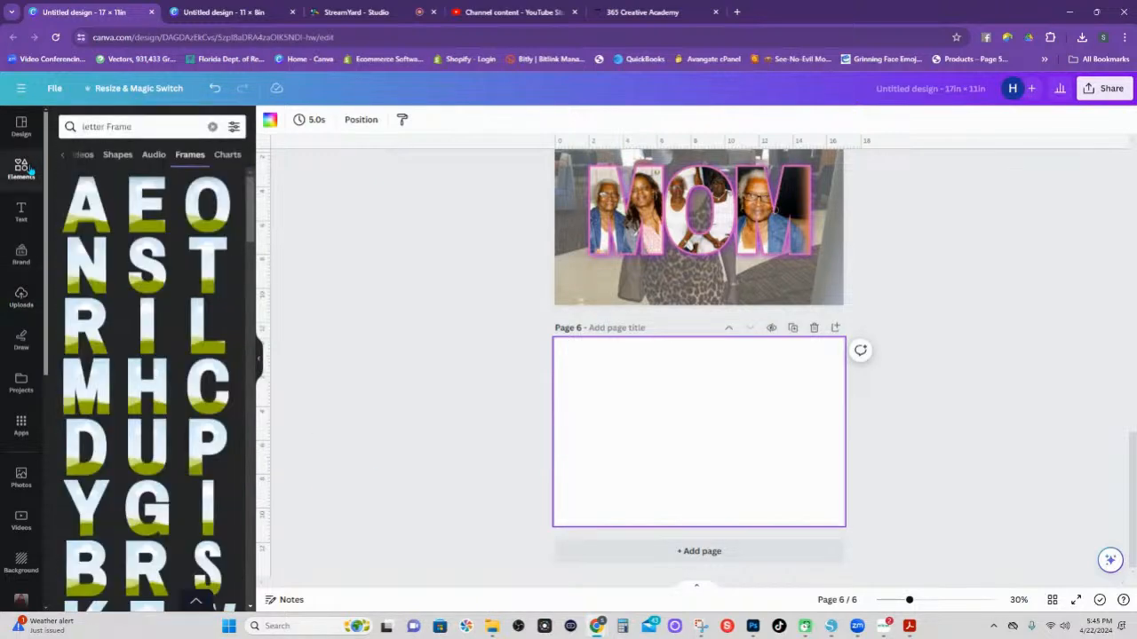
pyautogui.click(103, 396)
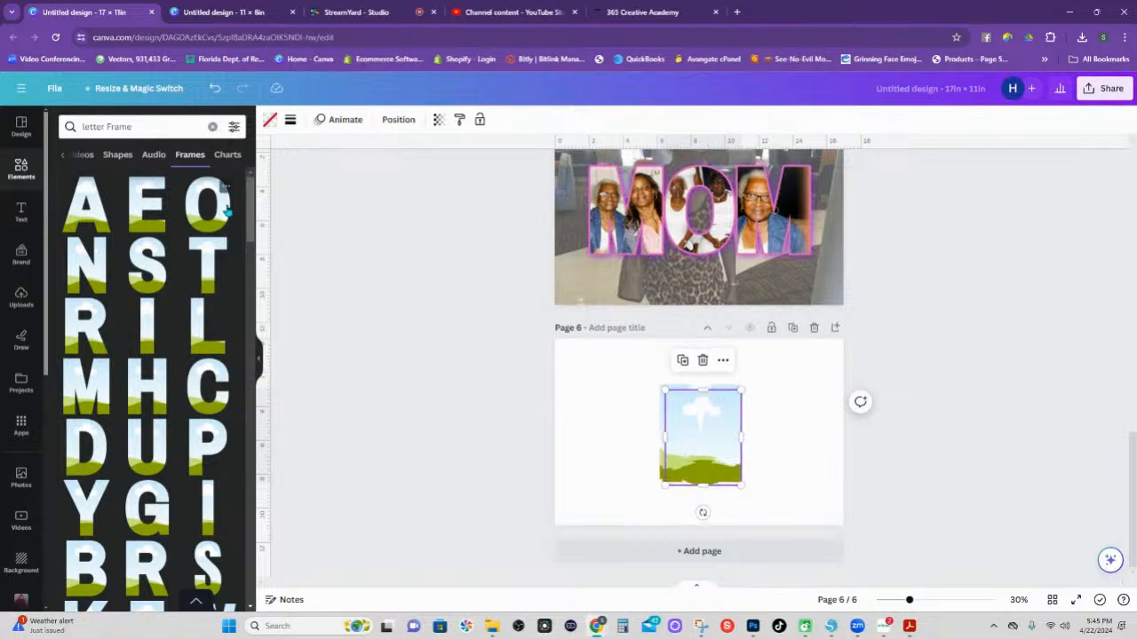
pyautogui.moveTo(724, 444); pyautogui.dragTo(728, 438)
pyautogui.moveTo(672, 436); pyautogui.dragTo(623, 448)
pyautogui.moveTo(718, 439); pyautogui.dragTo(611, 413)
pyautogui.moveTo(661, 435); pyautogui.dragTo(701, 411)
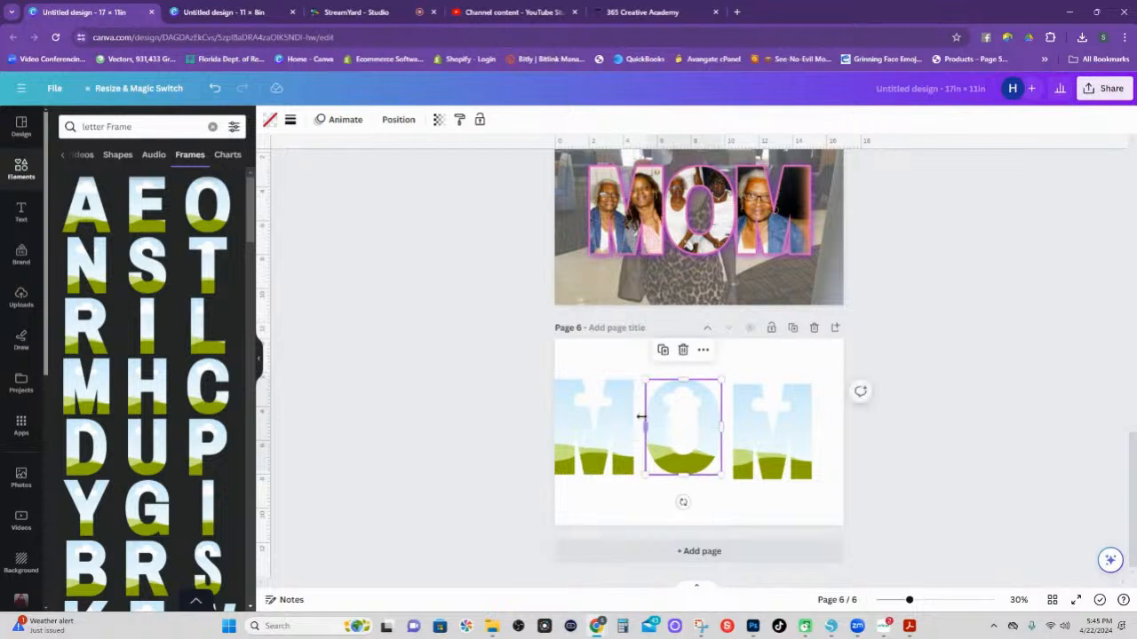
pyautogui.moveTo(615, 417); pyautogui.dragTo(627, 416)
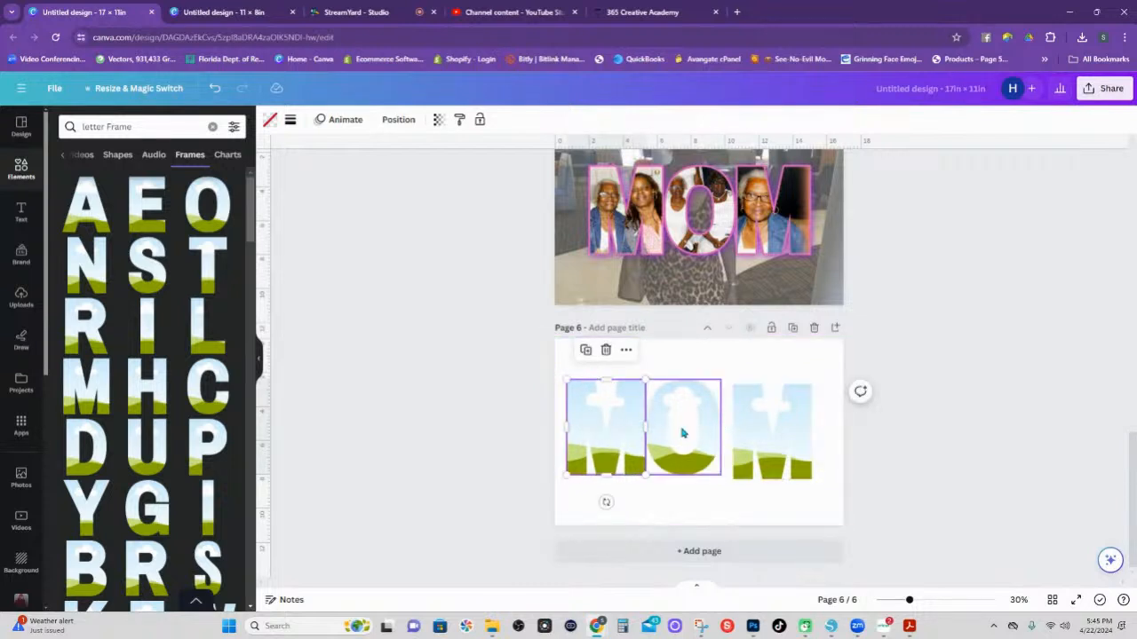
pyautogui.moveTo(757, 431); pyautogui.dragTo(588, 423)
# Space the three frames evenly horizontally, enlarge them, and fill them light grey (#bcbcbc).
pyautogui.click(727, 350)
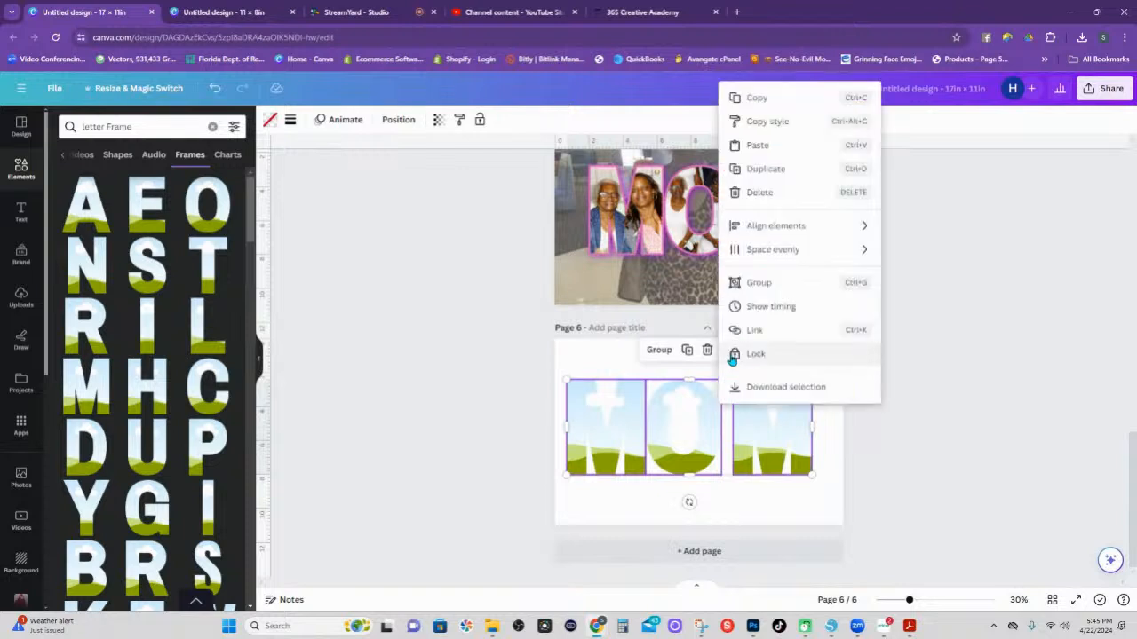
pyautogui.moveTo(773, 251)
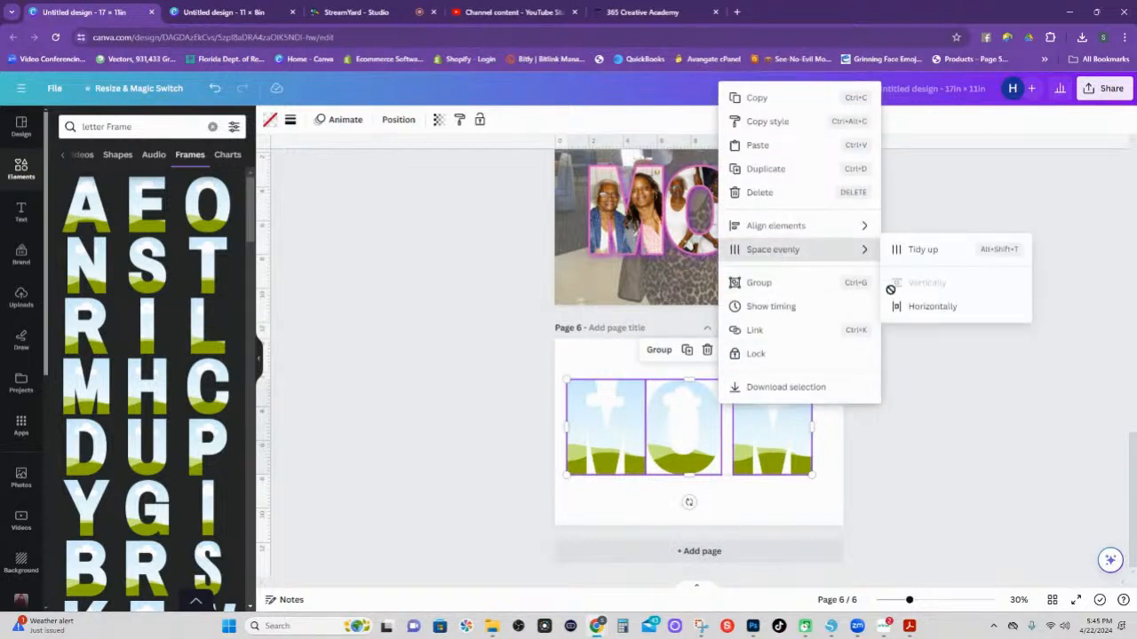
pyautogui.click(904, 315)
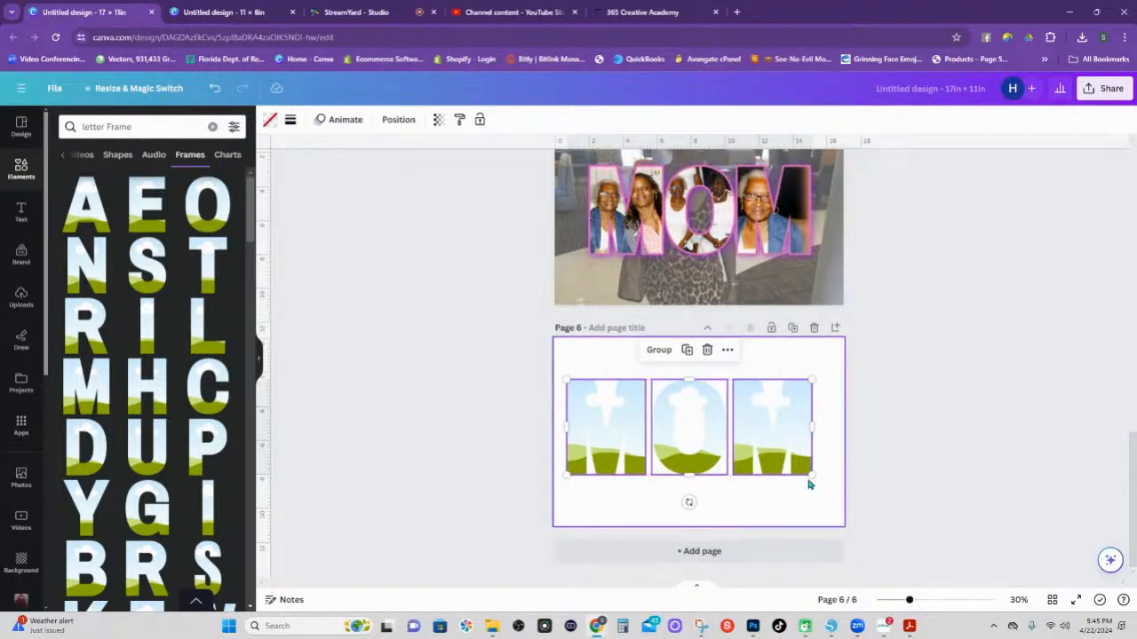
pyautogui.moveTo(812, 475); pyautogui.dragTo(824, 480)
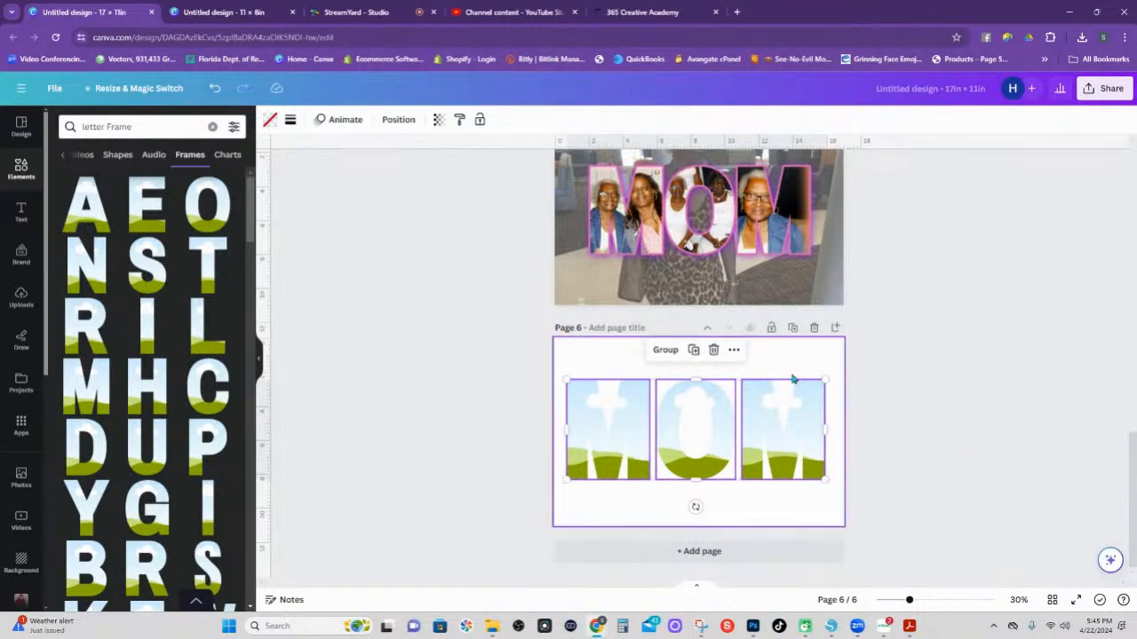
pyautogui.click(271, 129)
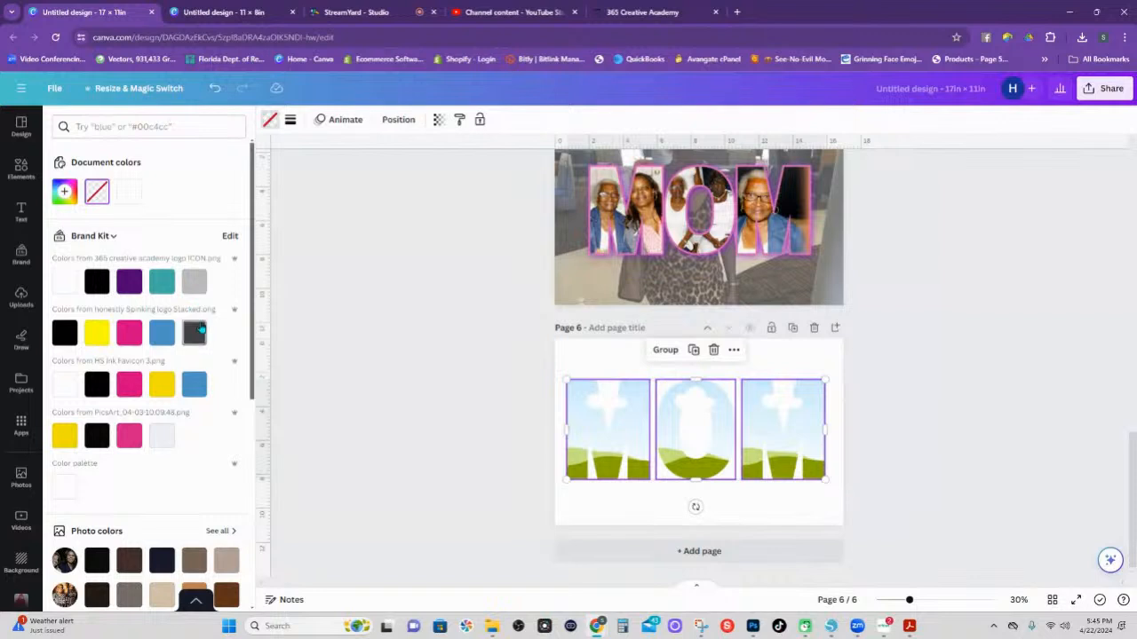
pyautogui.click(192, 291)
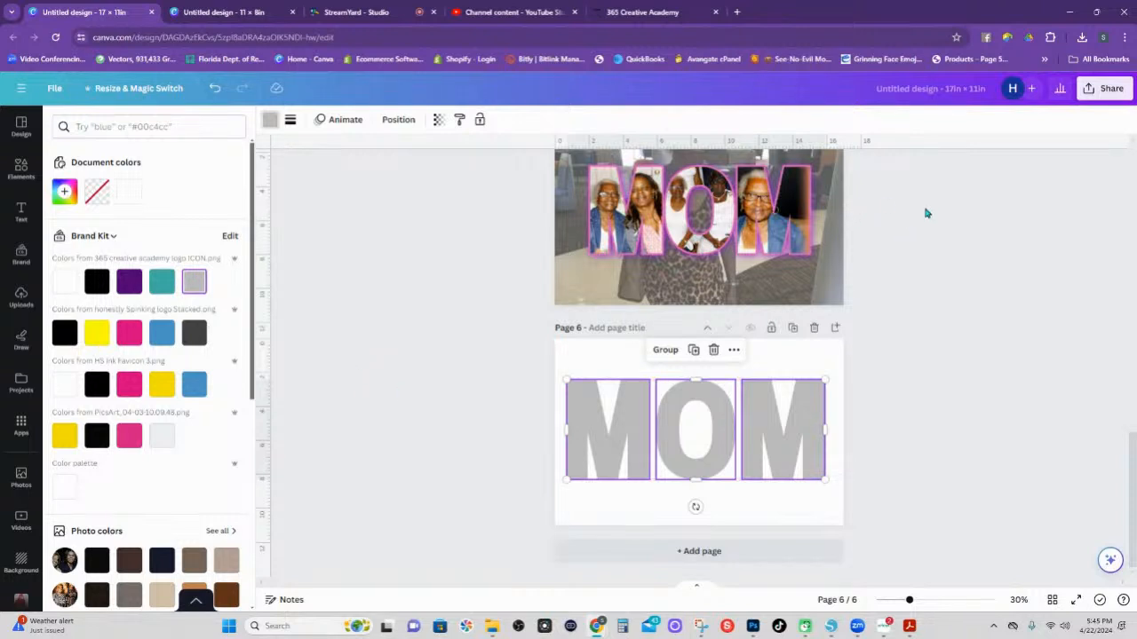
# Download only page 6 as a transparent PNG, Untitled design (15).png.
pyautogui.click(1110, 94)
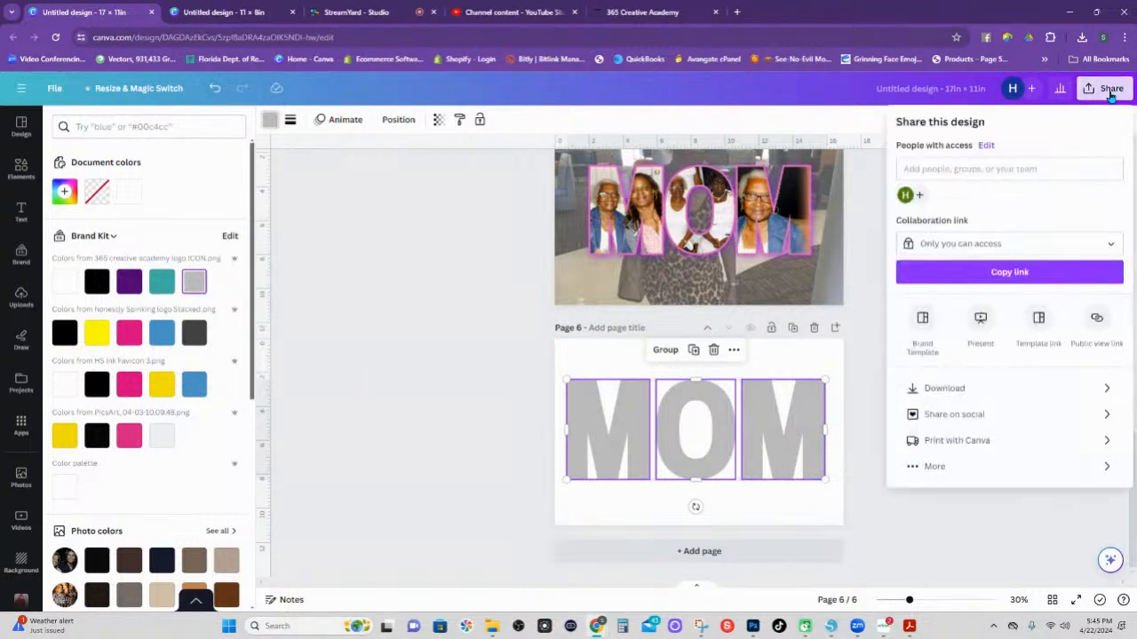
pyautogui.click(949, 389)
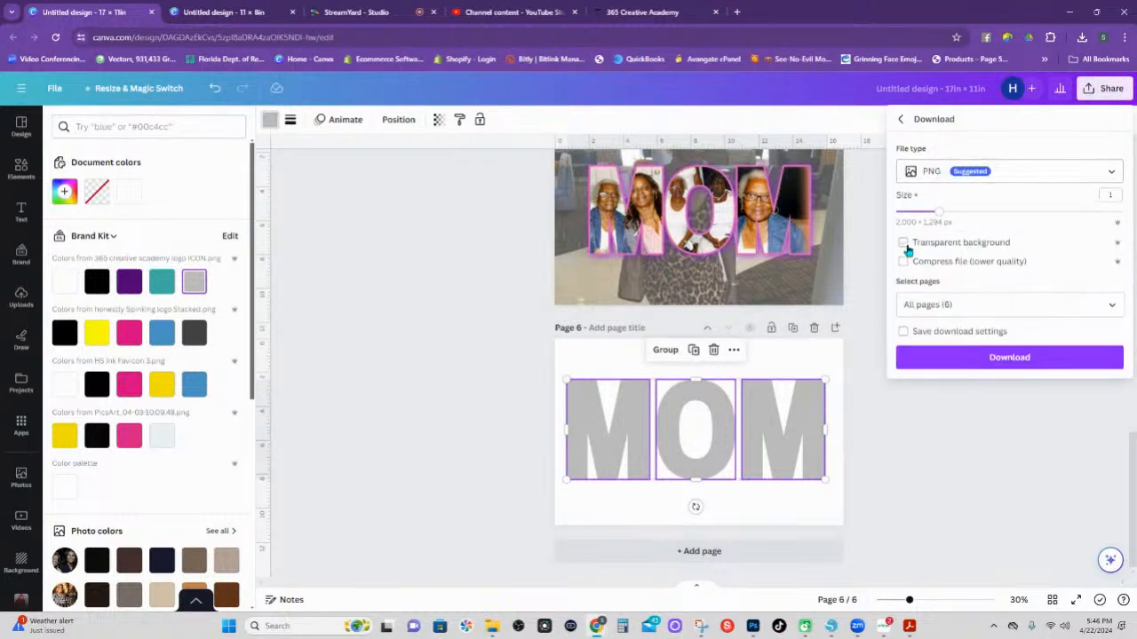
pyautogui.click(977, 305)
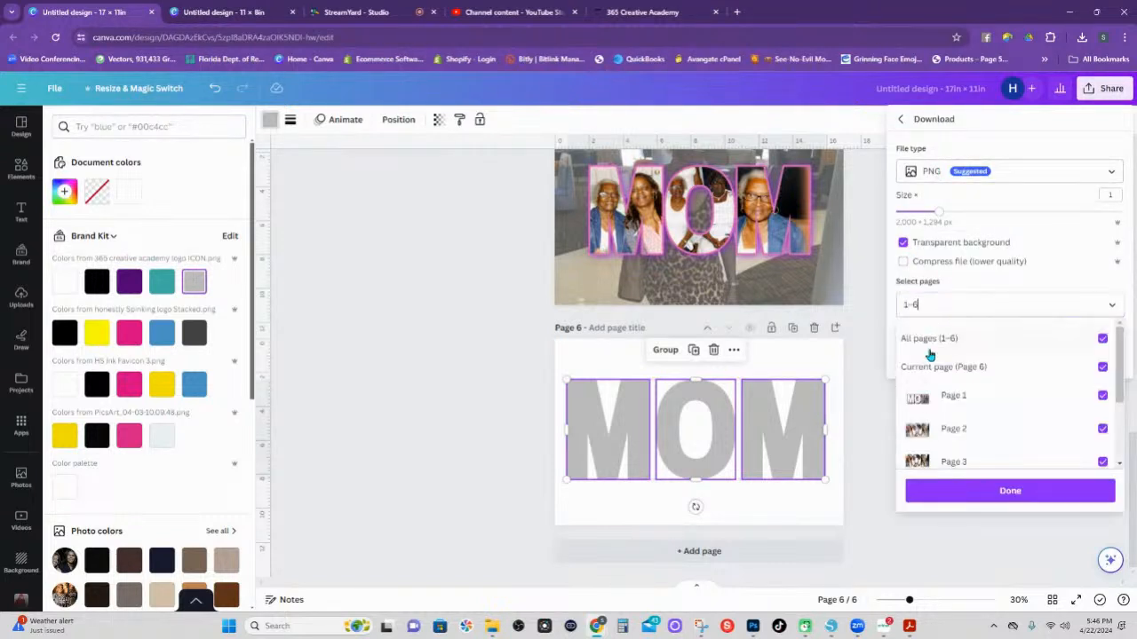
pyautogui.click(1102, 338)
pyautogui.scroll(-2, 1039, 400)
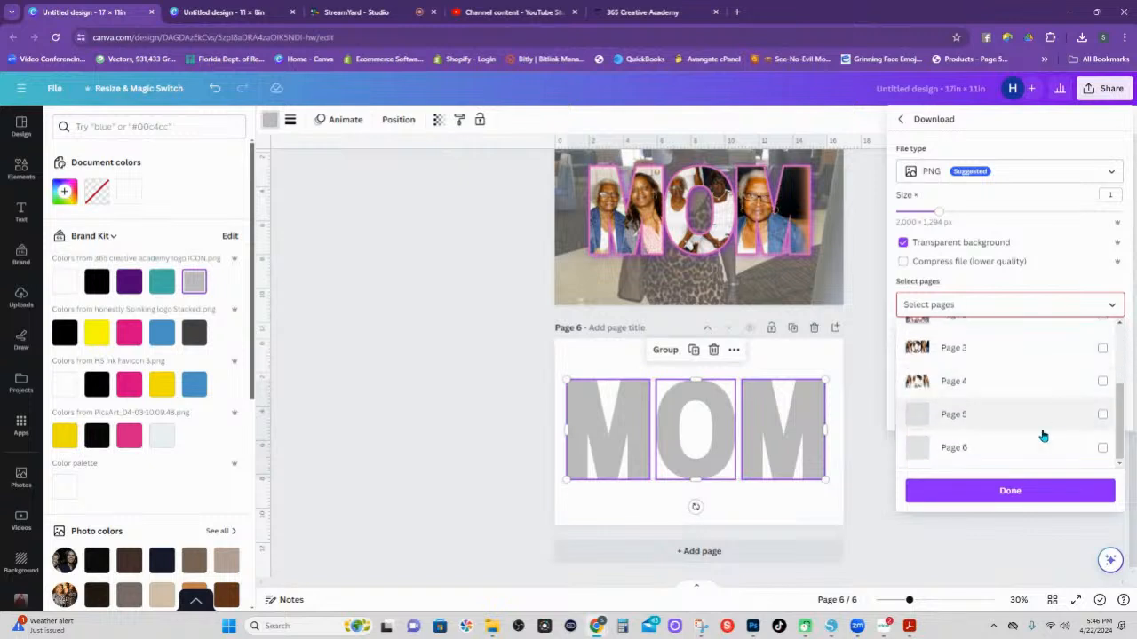
pyautogui.click(1102, 448)
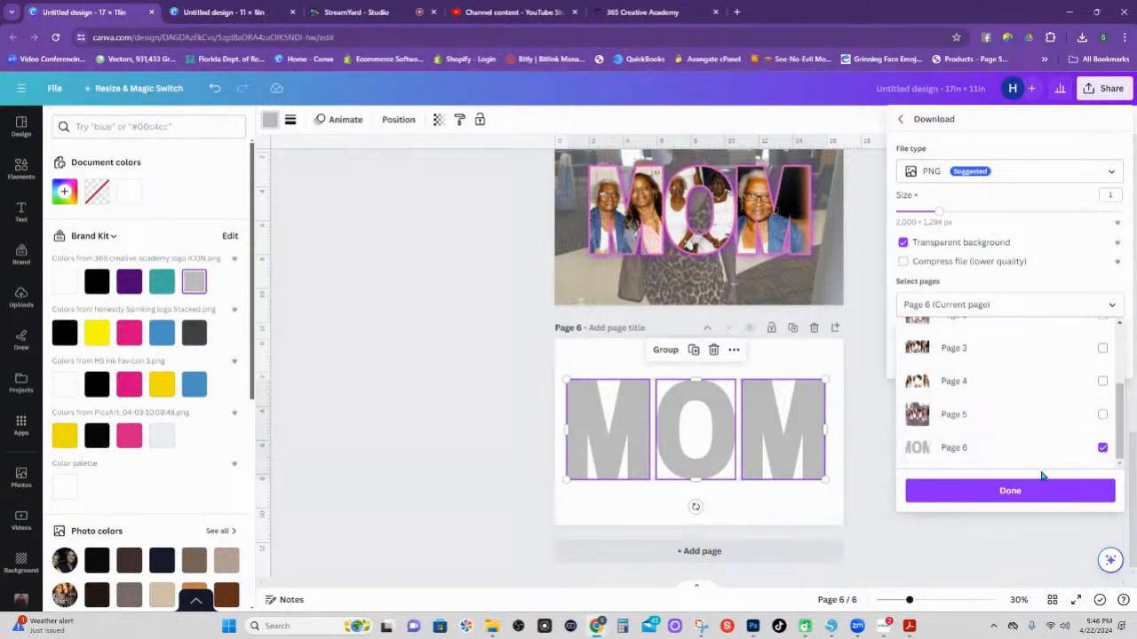
pyautogui.click(1053, 494)
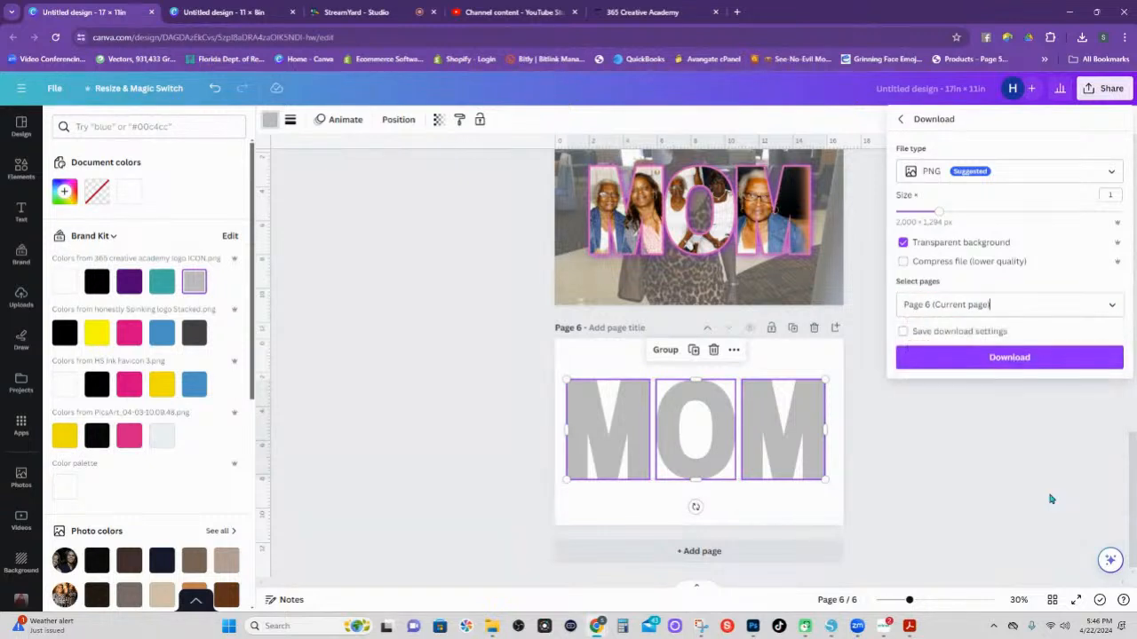
pyautogui.click(989, 359)
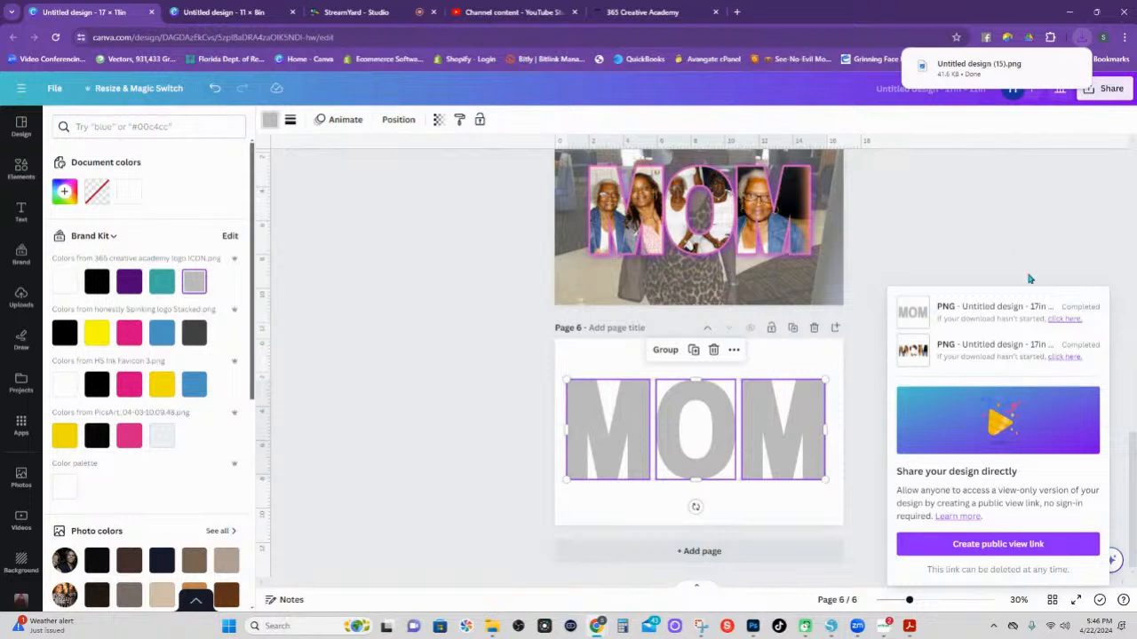
pyautogui.click(1029, 233)
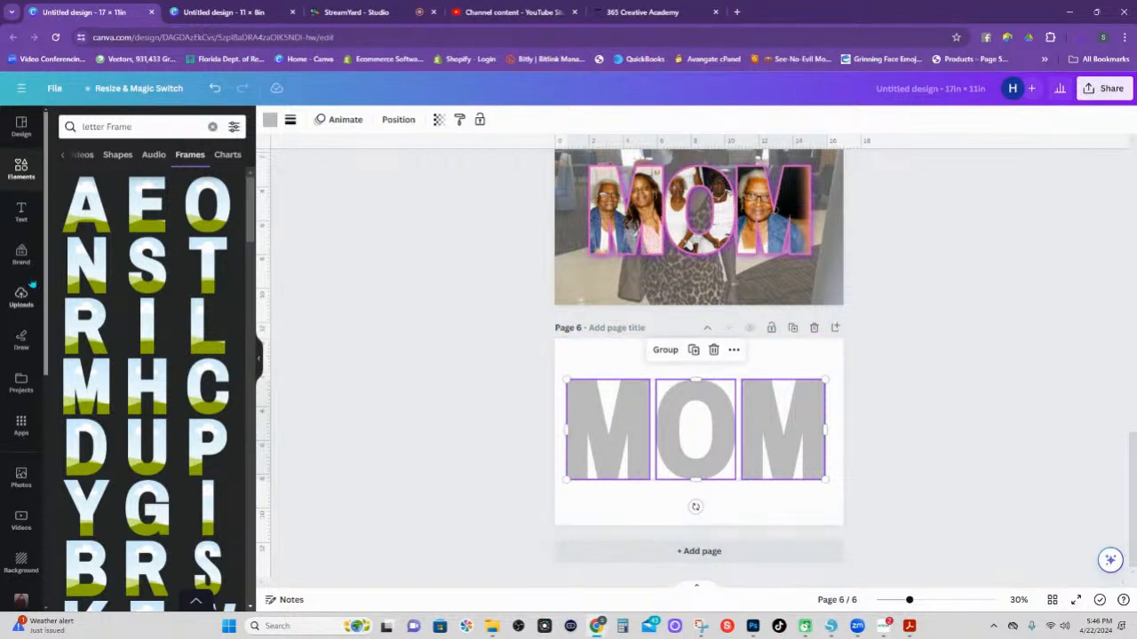
# Undo the gray fill so the letter frames show their sky-and-grass images again.
pyautogui.click(602, 417)
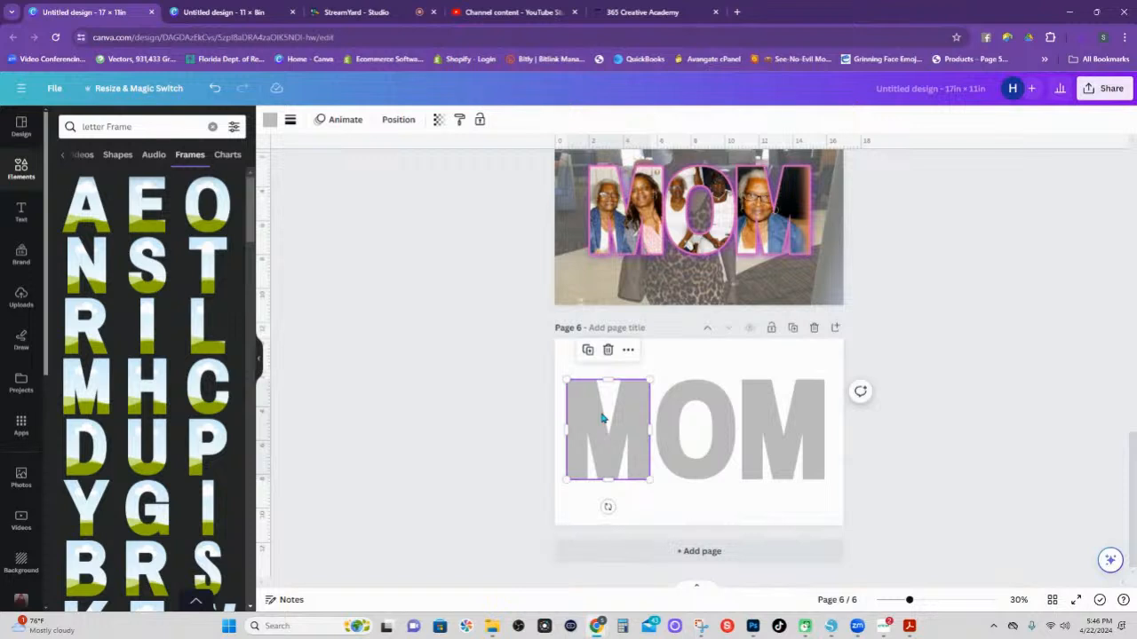
pyautogui.press('Delete')
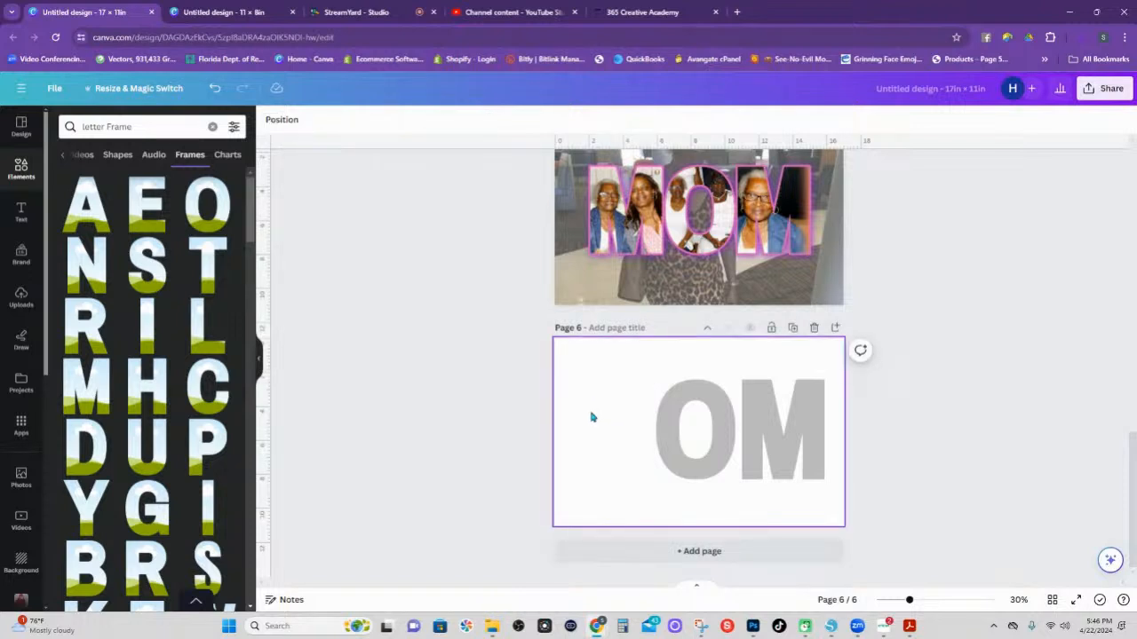
pyautogui.hotkey('ctrl', 'z')
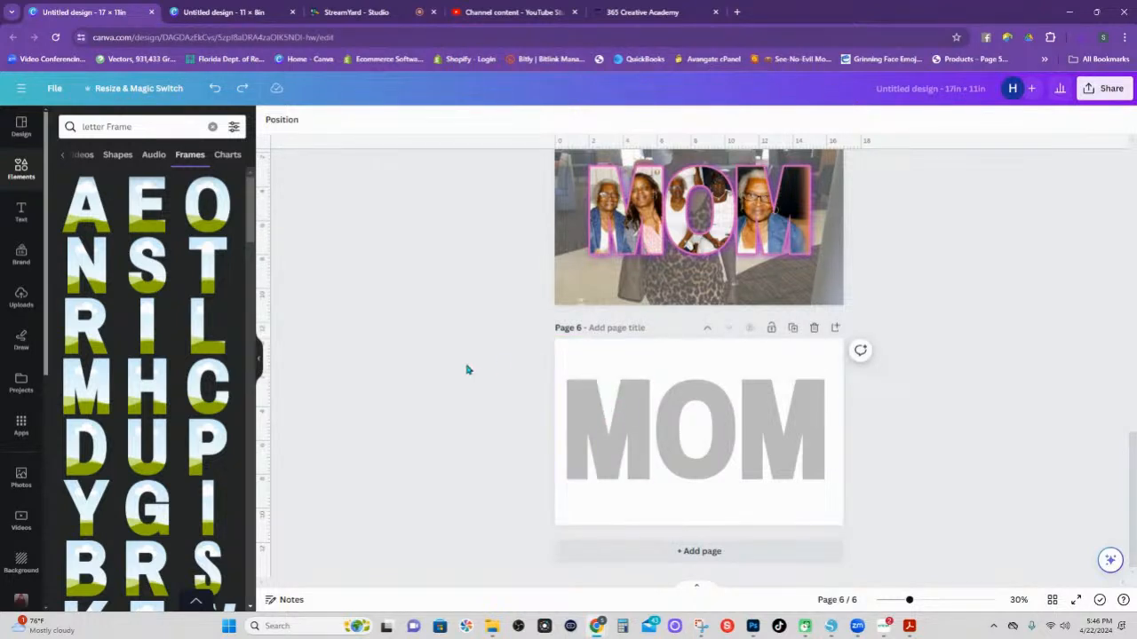
pyautogui.click(215, 90)
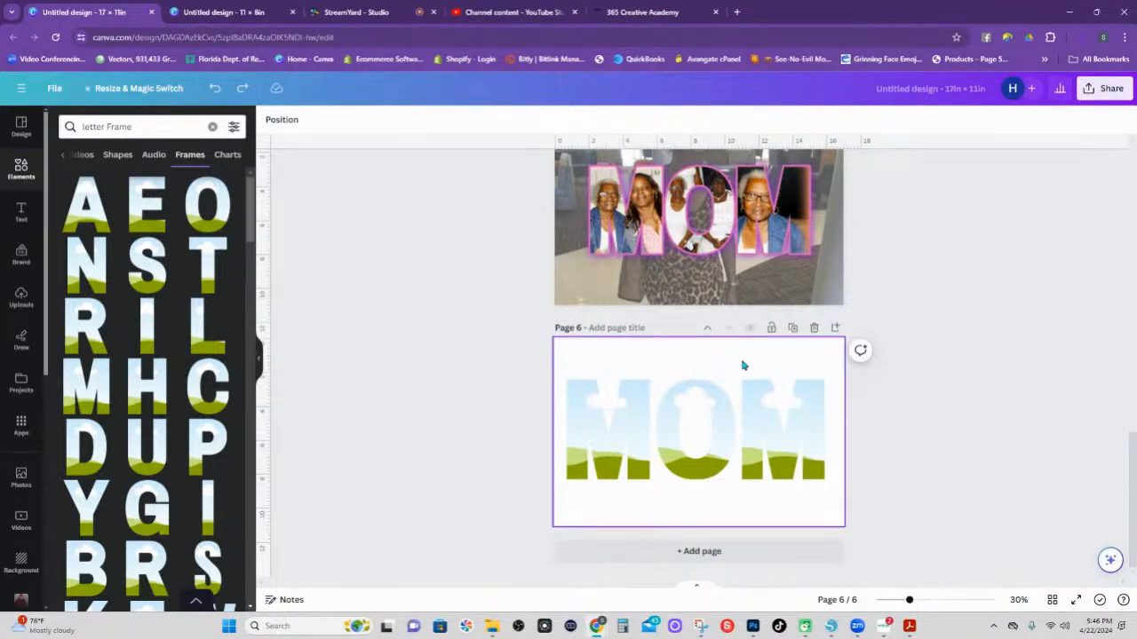
pyautogui.click(636, 391)
pyautogui.click(627, 355)
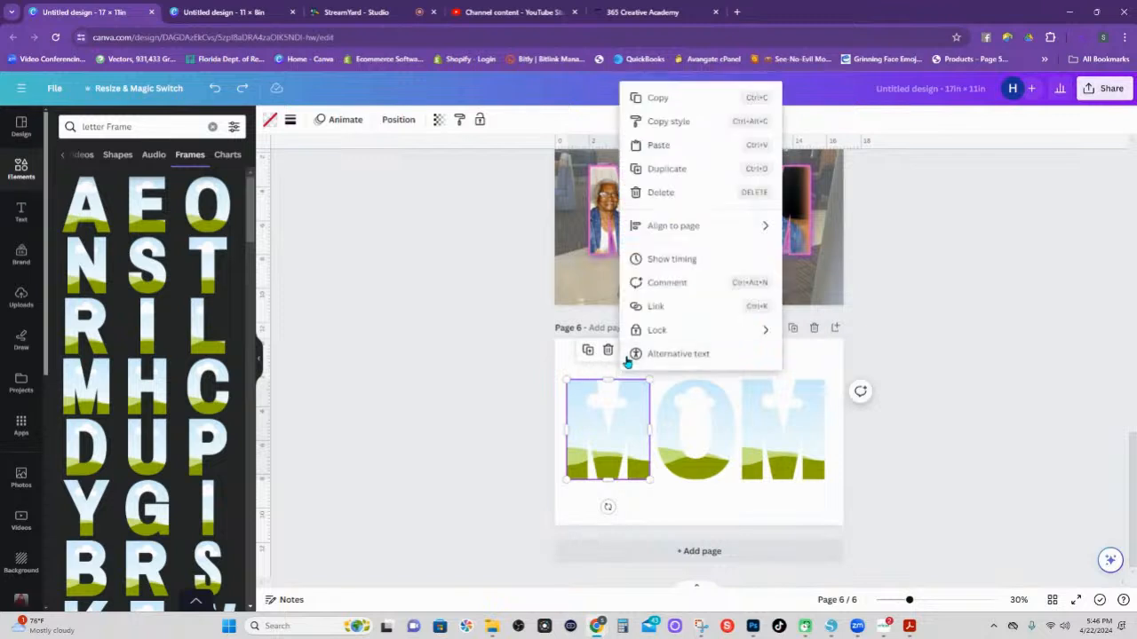
# Lock the right M and O frames, then drag Untitled design (15).png from Downloads onto page 6.
pyautogui.click(715, 406)
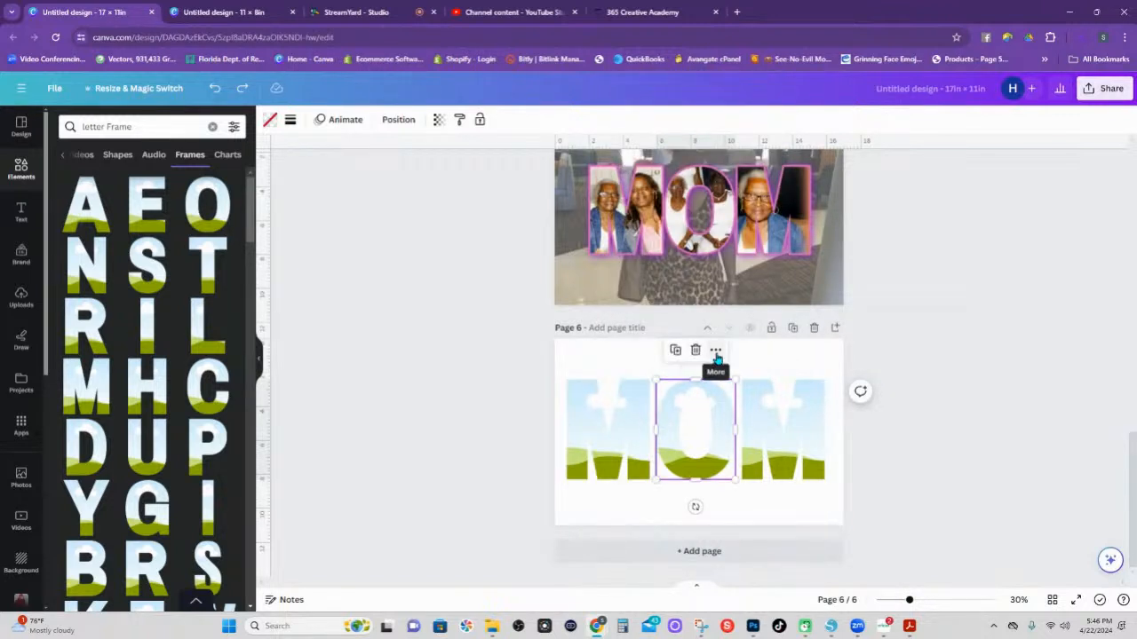
pyautogui.click(715, 351)
pyautogui.click(813, 407)
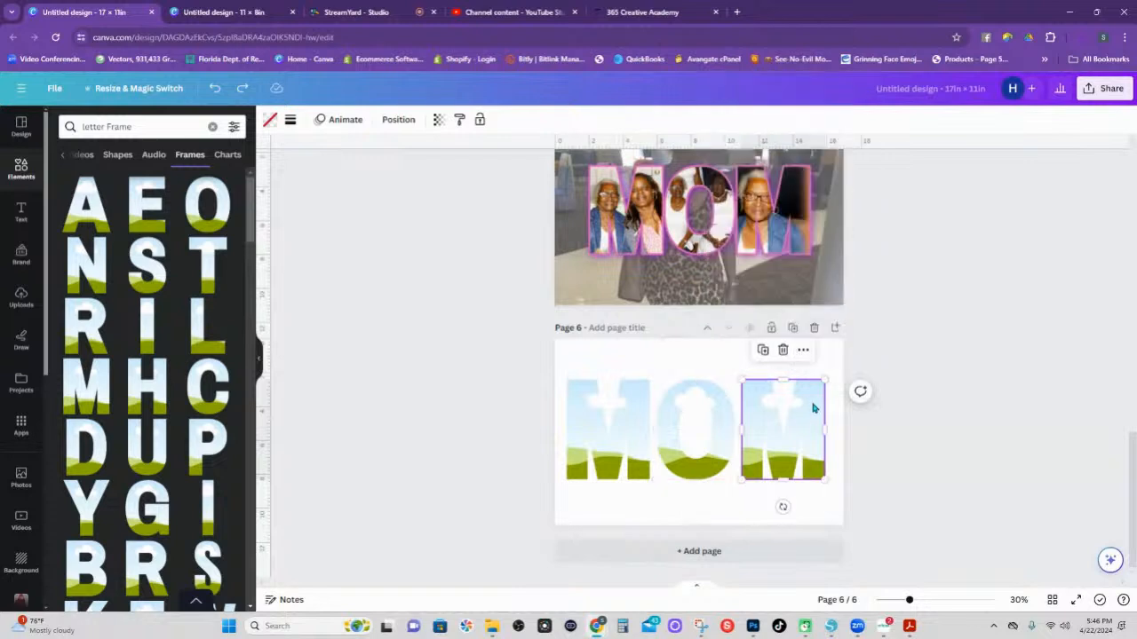
pyautogui.click(803, 350)
pyautogui.moveTo(829, 333)
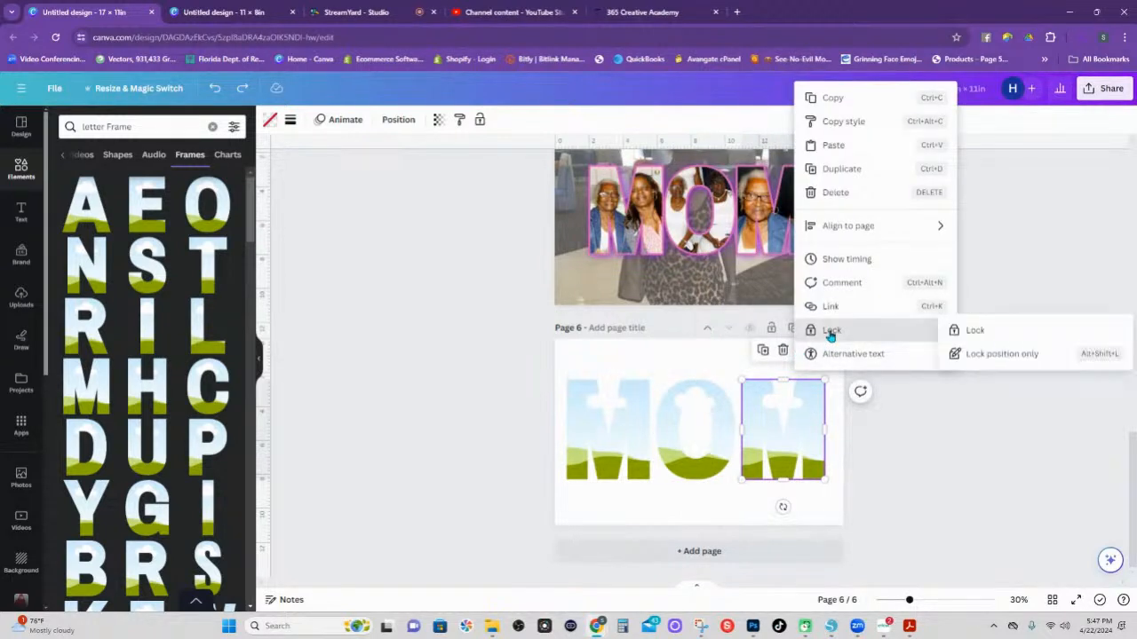
pyautogui.click(974, 331)
pyautogui.click(715, 399)
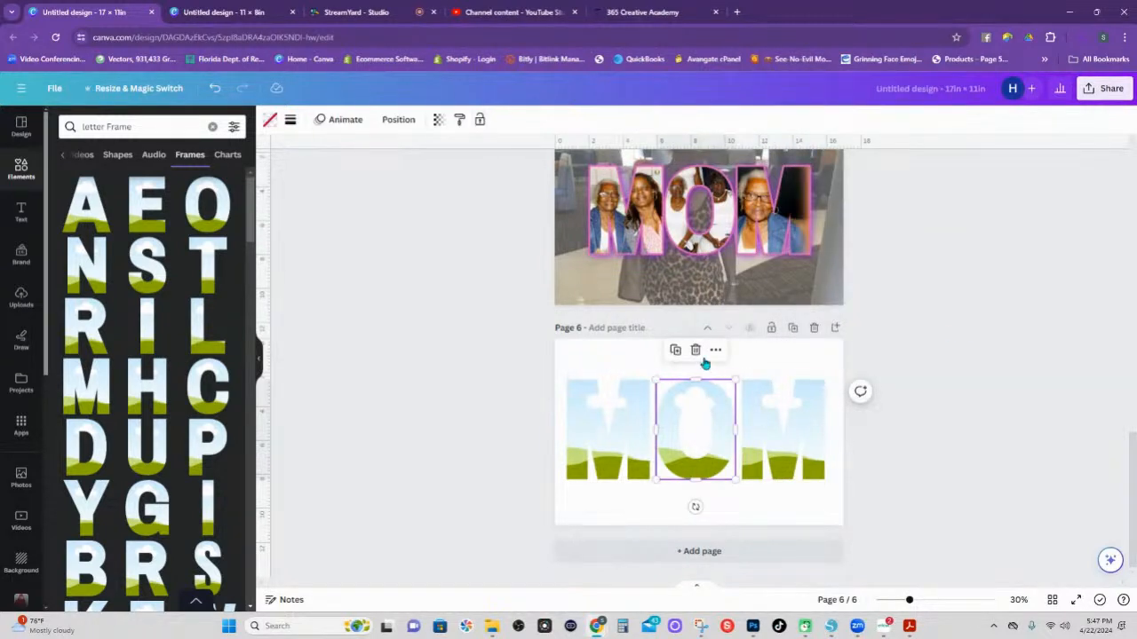
pyautogui.click(716, 351)
pyautogui.moveTo(826, 329)
pyautogui.click(888, 331)
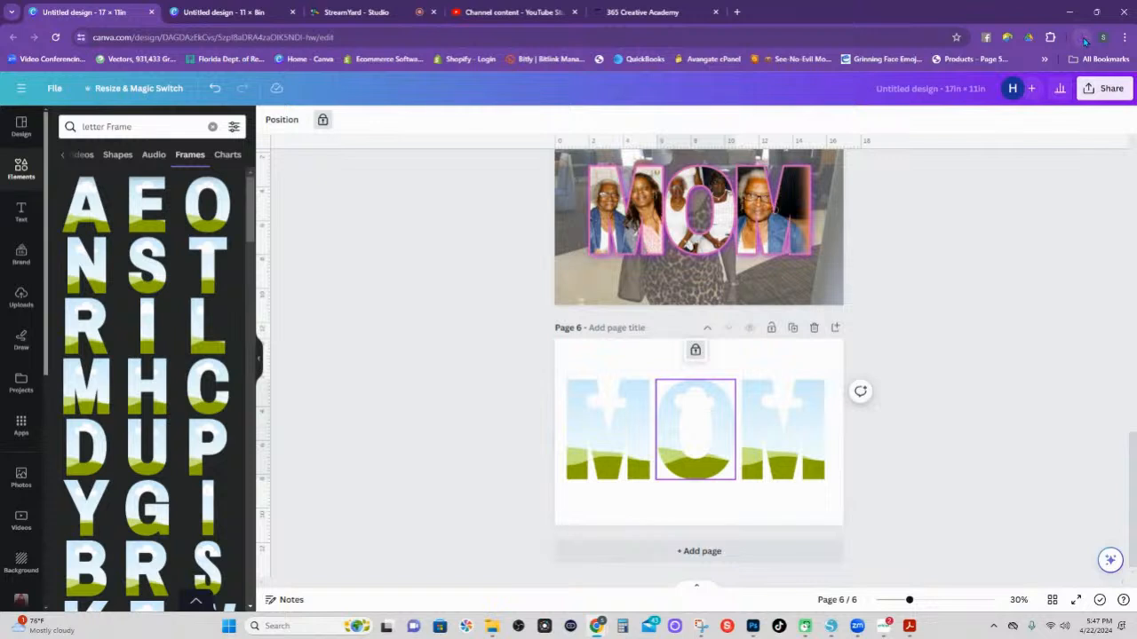
pyautogui.click(1081, 37)
pyautogui.moveTo(978, 87); pyautogui.dragTo(657, 380)
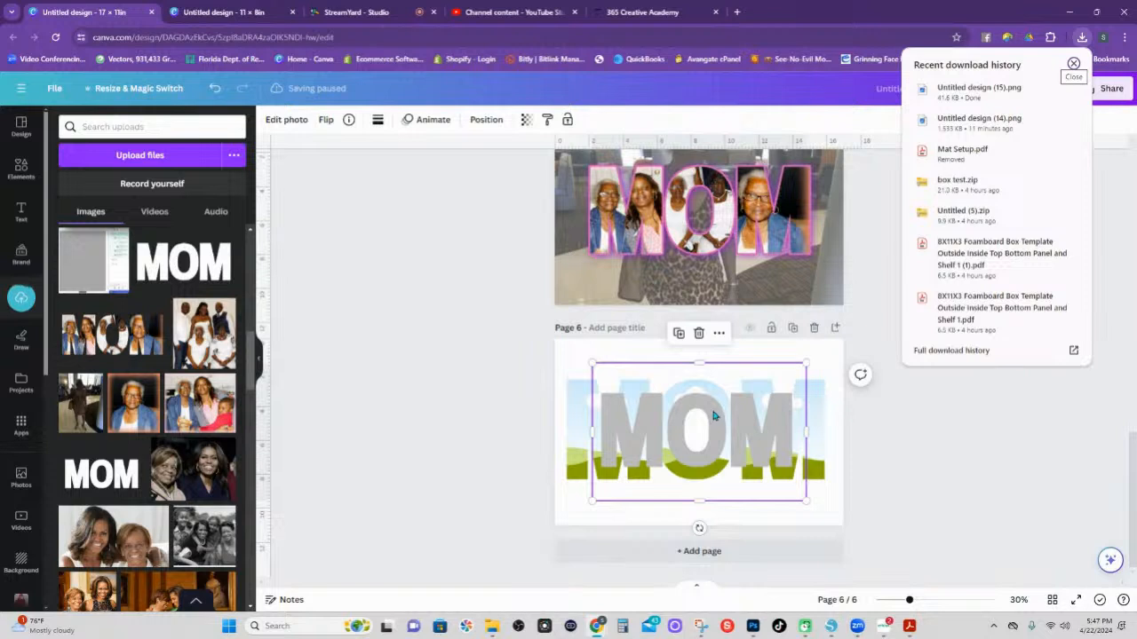
# Give the gray MOM image a black outline of size 20.
pyautogui.click(287, 120)
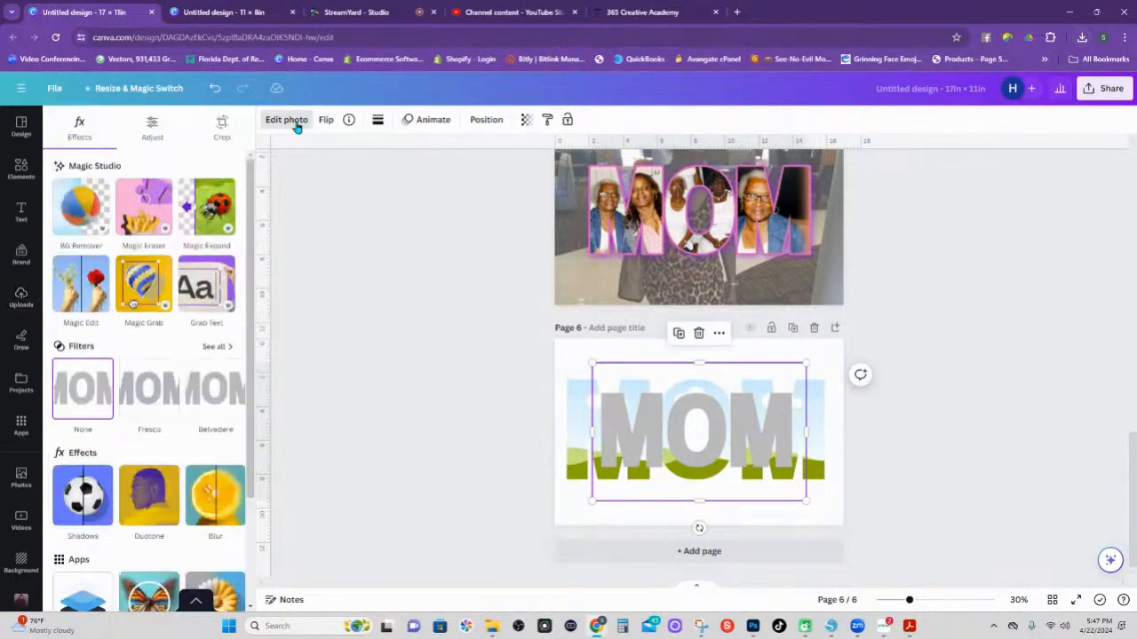
pyautogui.click(89, 506)
pyautogui.click(215, 283)
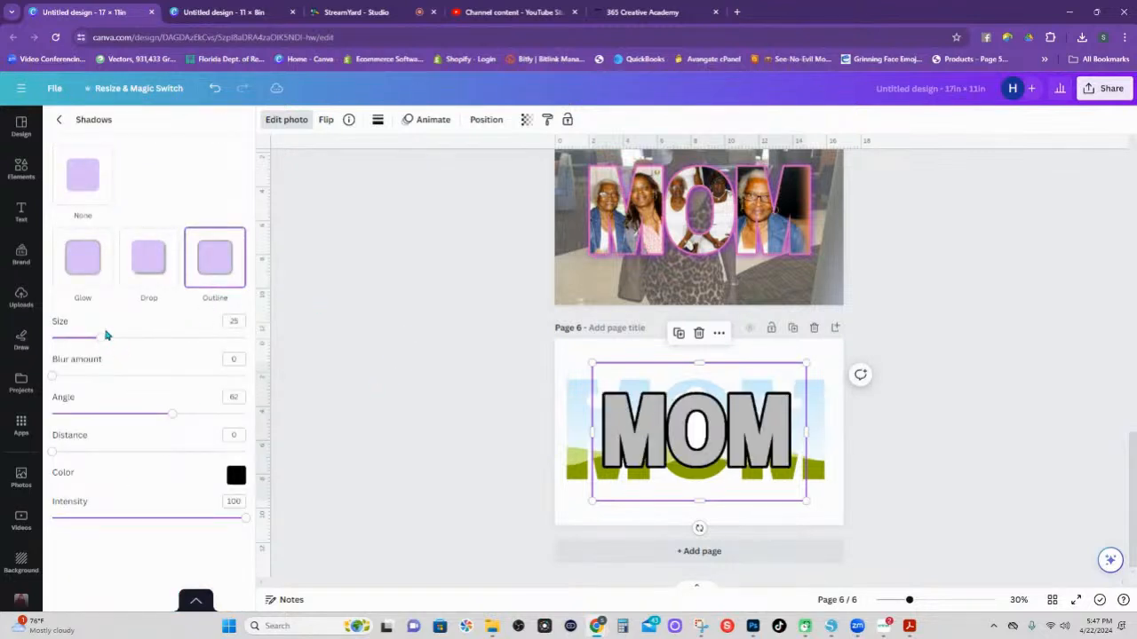
pyautogui.moveTo(101, 340); pyautogui.dragTo(91, 343)
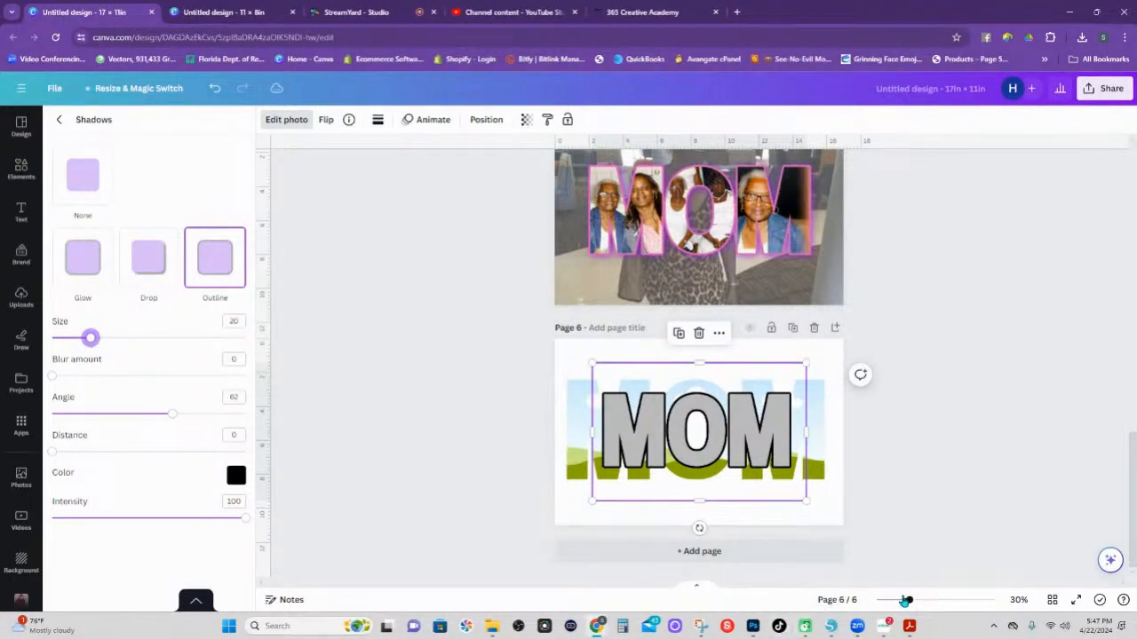
# Zoom in on page 6 and reposition the gray MOM image.
pyautogui.moveTo(909, 601); pyautogui.dragTo(934, 601)
pyautogui.scroll(-4, 677, 475)
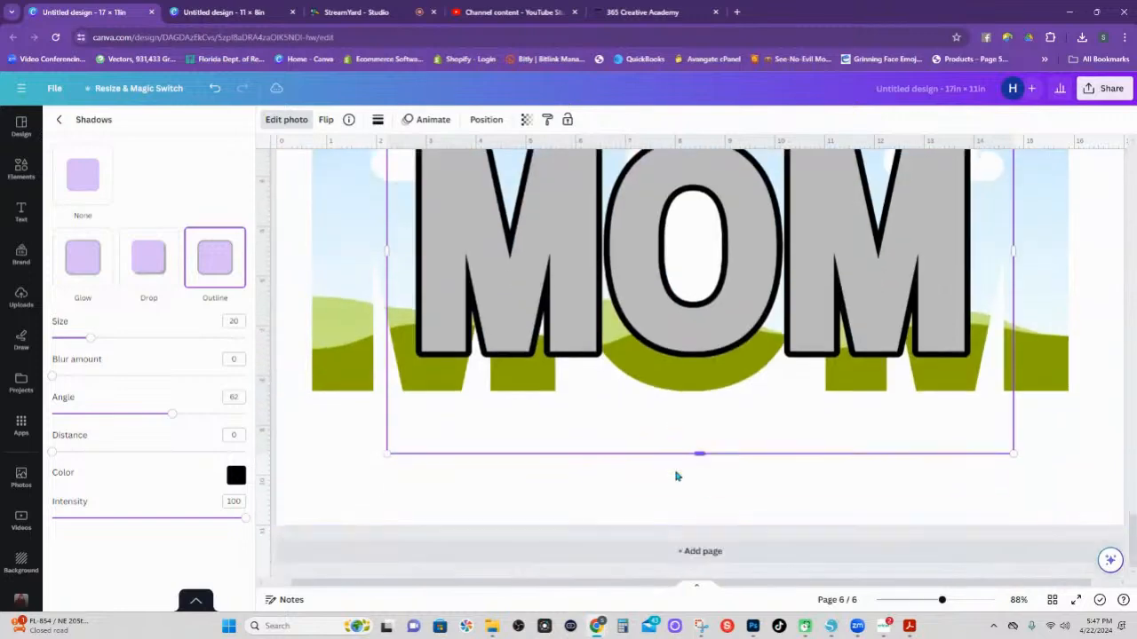
pyautogui.scroll(2, 679, 470)
pyautogui.scroll(1, 569, 423)
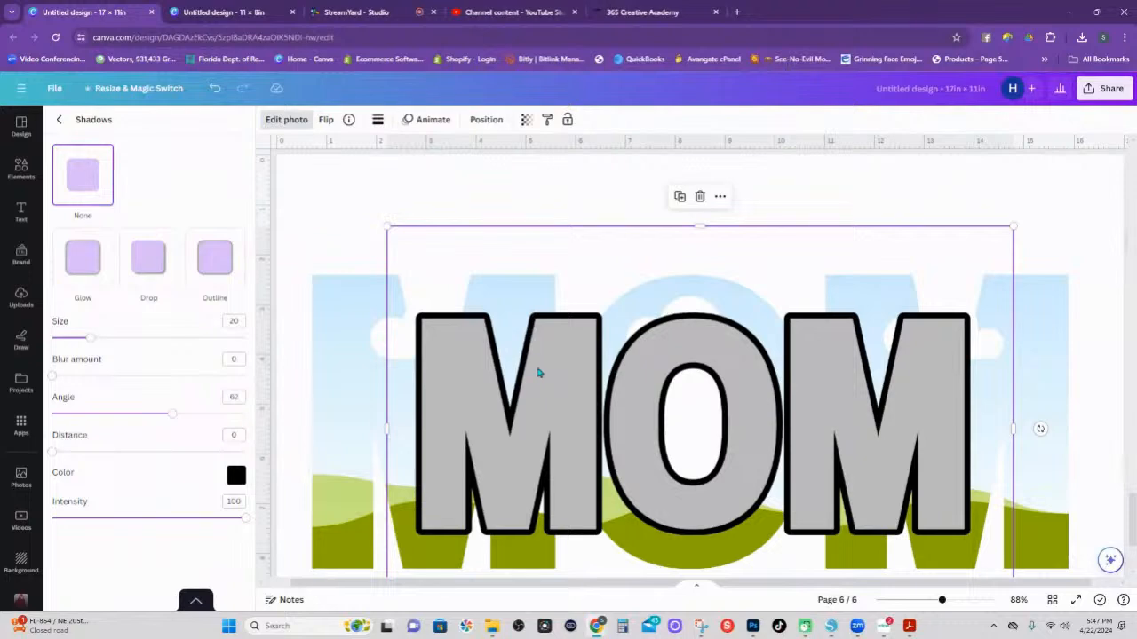
pyautogui.moveTo(539, 370); pyautogui.dragTo(634, 241)
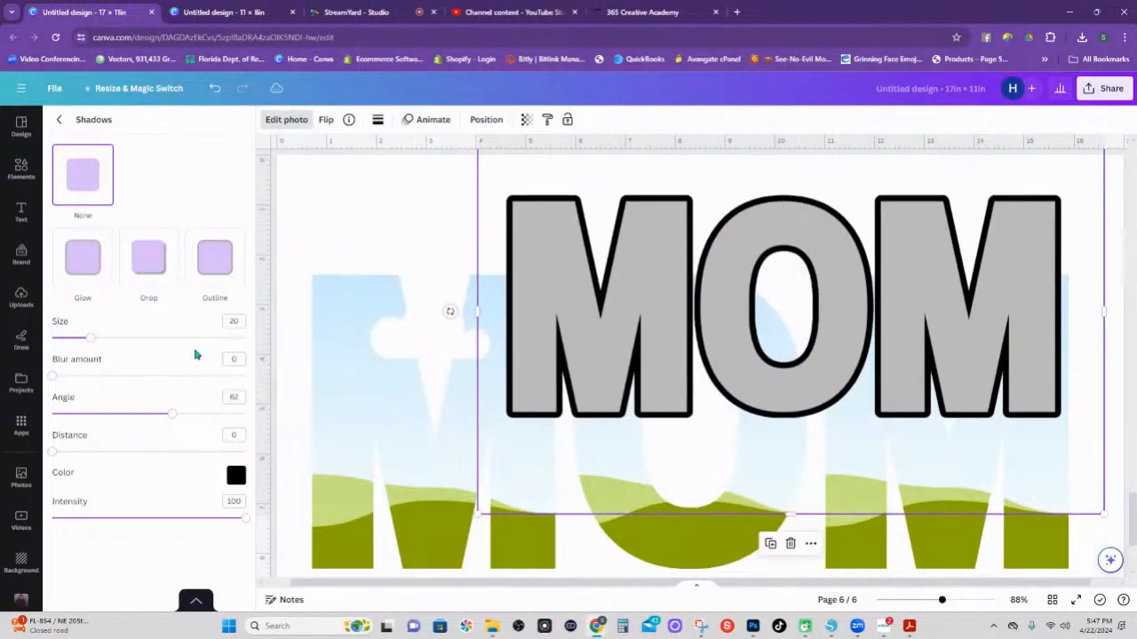
pyautogui.click(350, 338)
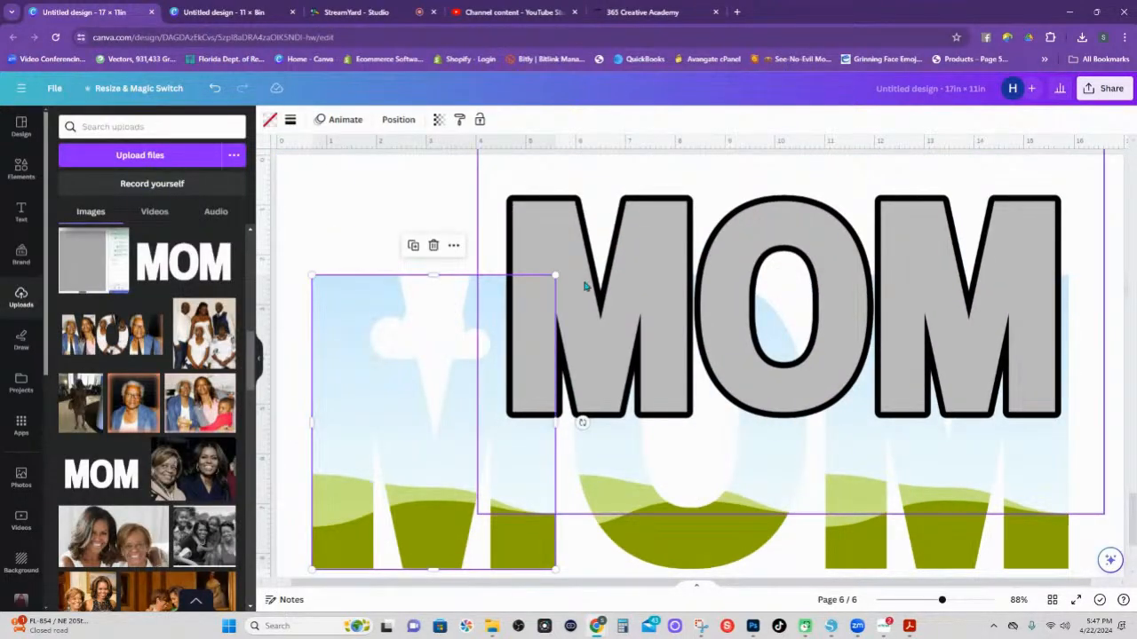
pyautogui.moveTo(586, 279); pyautogui.dragTo(678, 275)
# Lock the left M frame and place the gray MOM image over the letter frames.
pyautogui.click(525, 357)
pyautogui.click(455, 248)
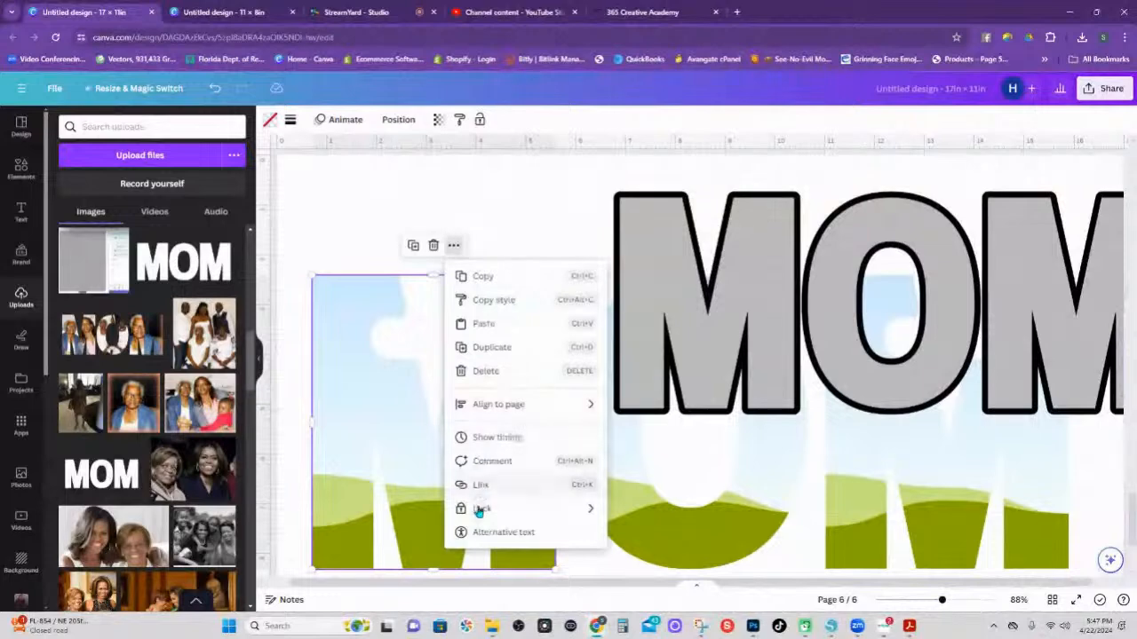
pyautogui.moveTo(479, 507)
pyautogui.click(649, 510)
pyautogui.moveTo(701, 359); pyautogui.dragTo(386, 347)
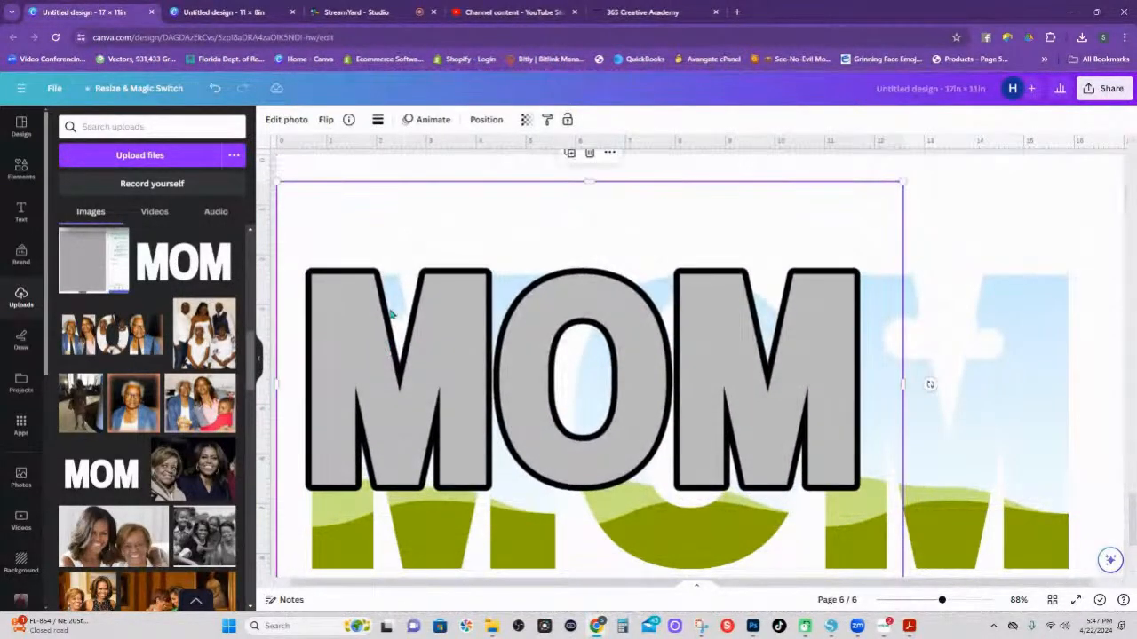
pyautogui.click(485, 119)
# Move the gray MOM image's layer below the three letter frames, after a brief look at the 11 × 8in MOTHER design.
pyautogui.moveTo(188, 204); pyautogui.dragTo(190, 312)
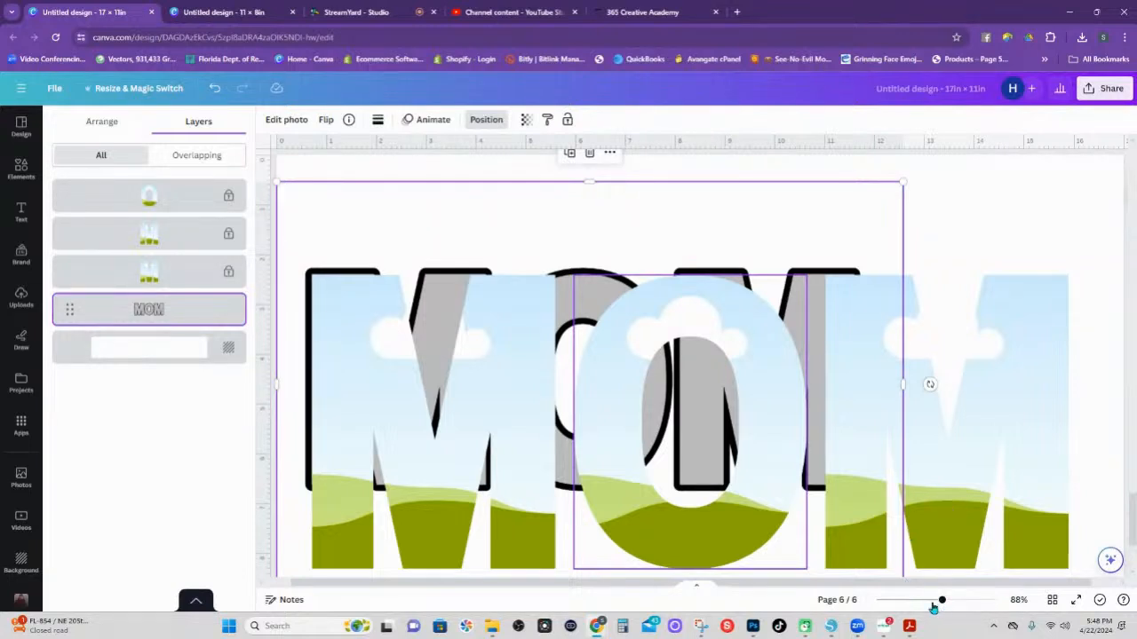
pyautogui.click(221, 12)
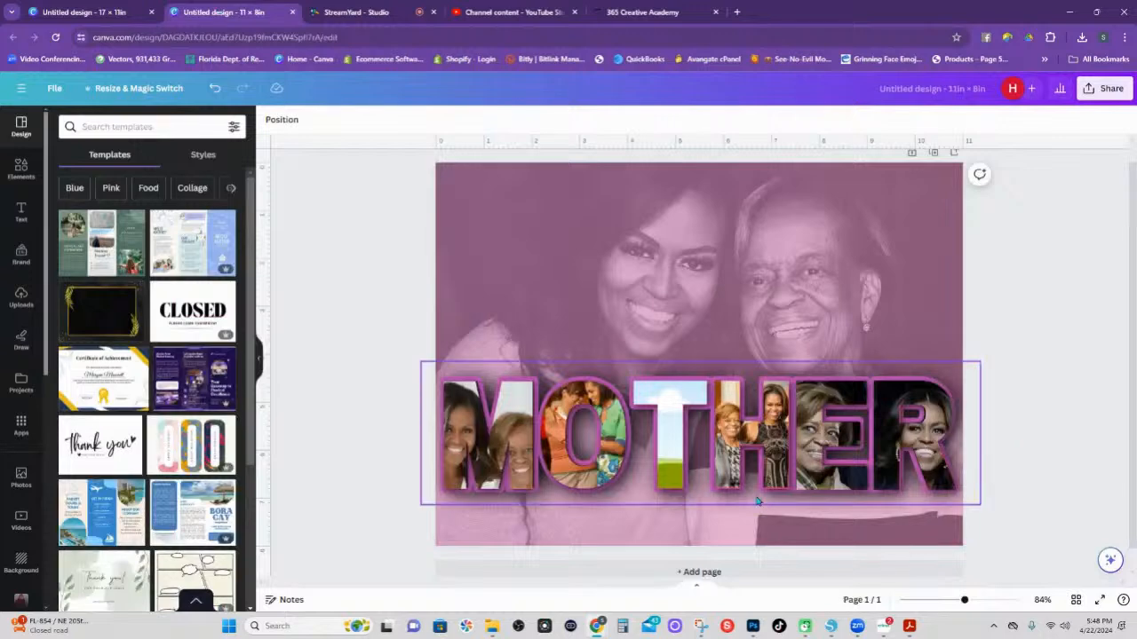
pyautogui.moveTo(966, 602); pyautogui.dragTo(963, 602)
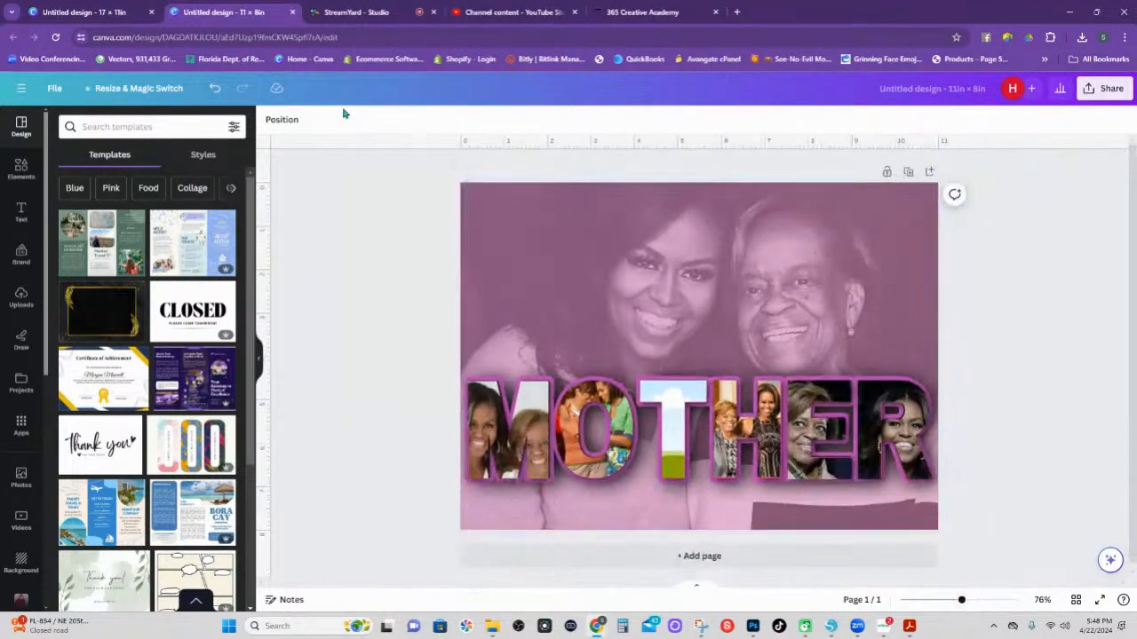
pyautogui.click(111, 17)
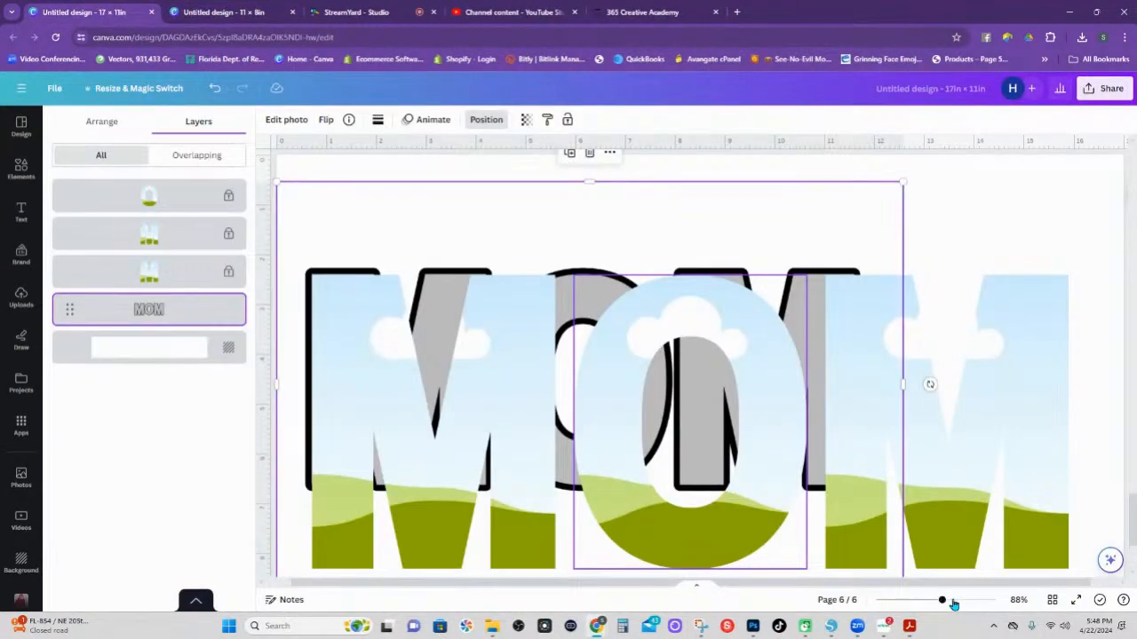
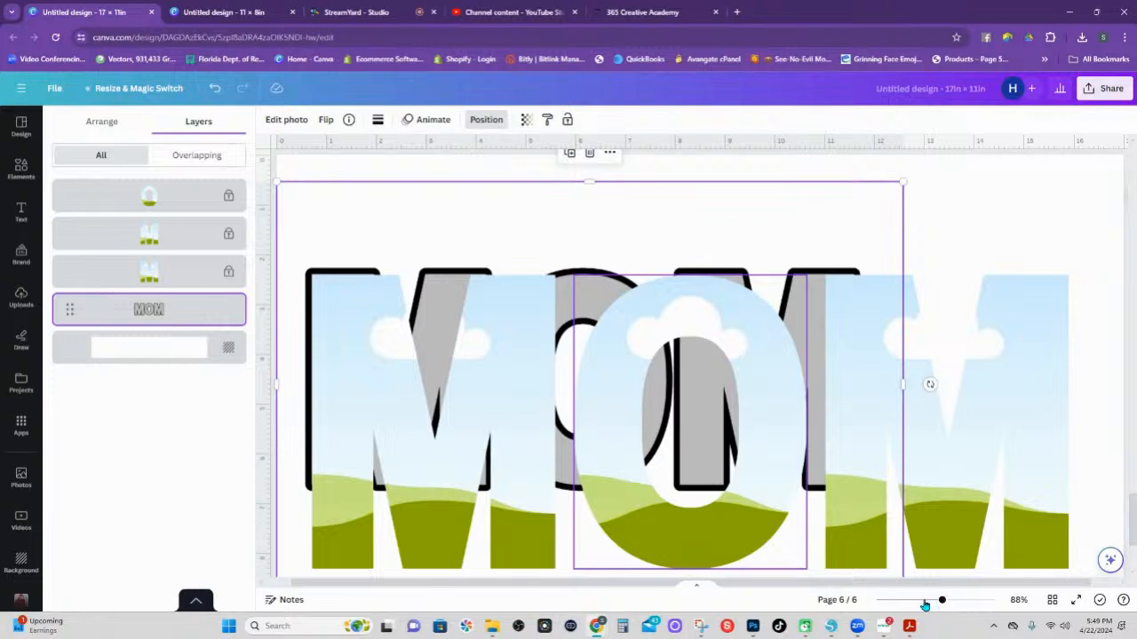
# After a look at the MOTHER design, move the MOM outline layer up to third place.
pyautogui.click(220, 13)
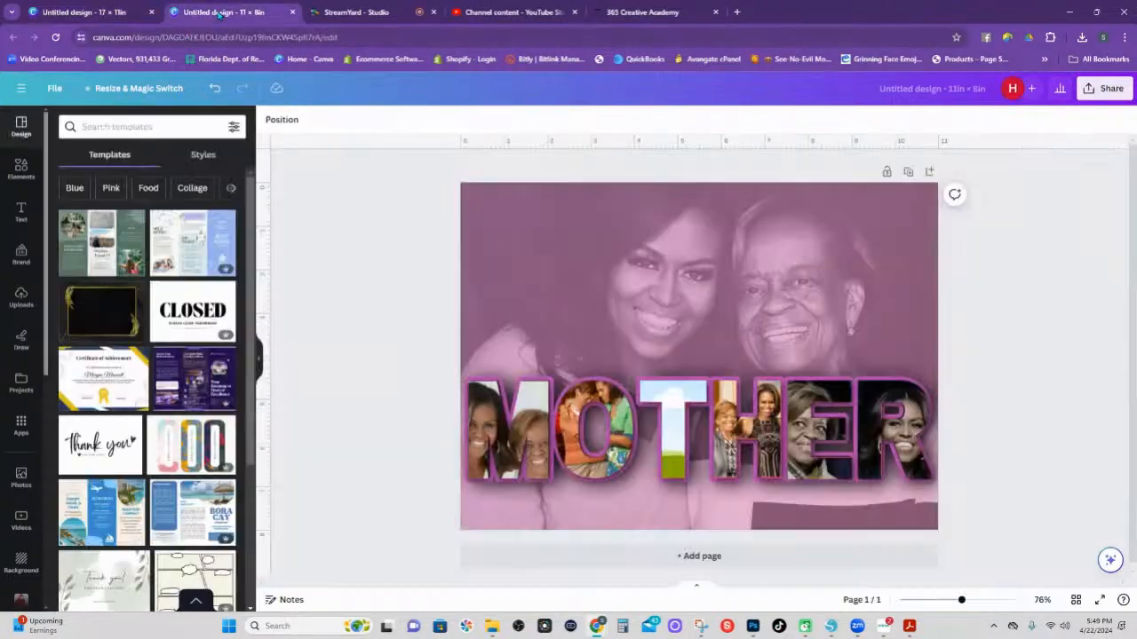
pyautogui.moveTo(960, 608)
pyautogui.mouseDown()
pyautogui.moveTo(979, 601)
pyautogui.moveTo(931, 601)
pyautogui.moveTo(948, 601)
pyautogui.mouseUp()
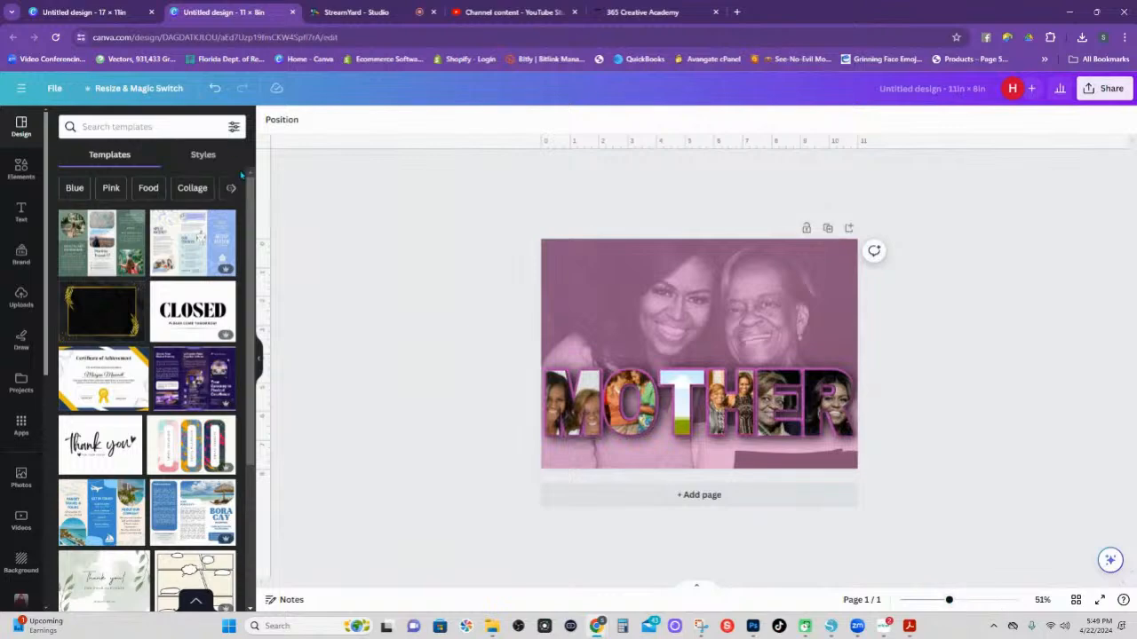
pyautogui.click(86, 15)
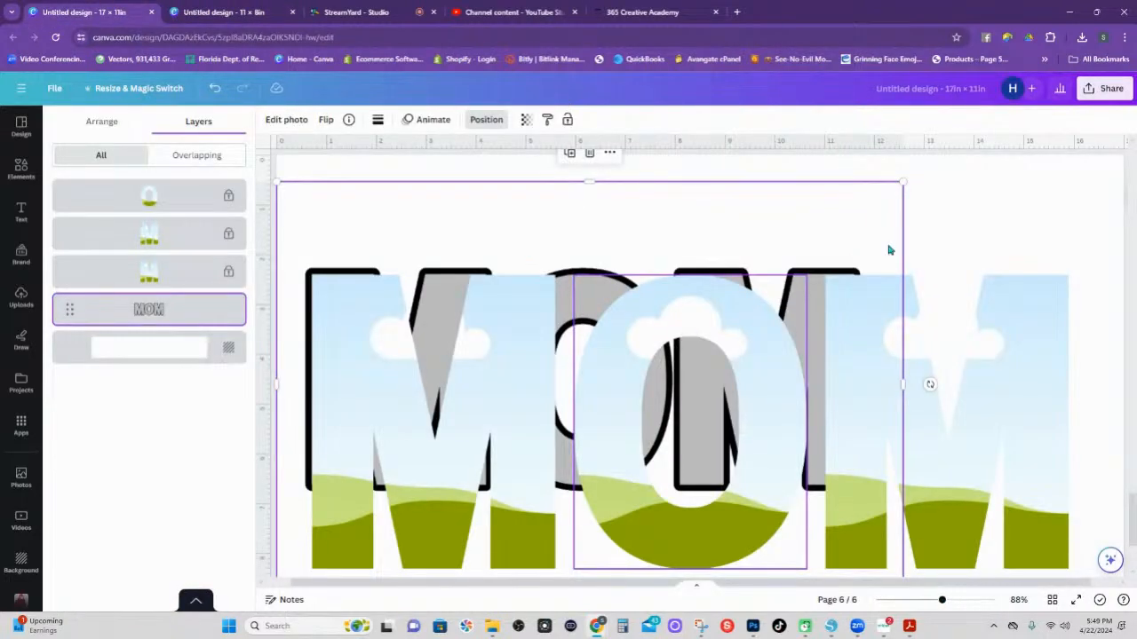
pyautogui.moveTo(127, 302); pyautogui.dragTo(113, 326)
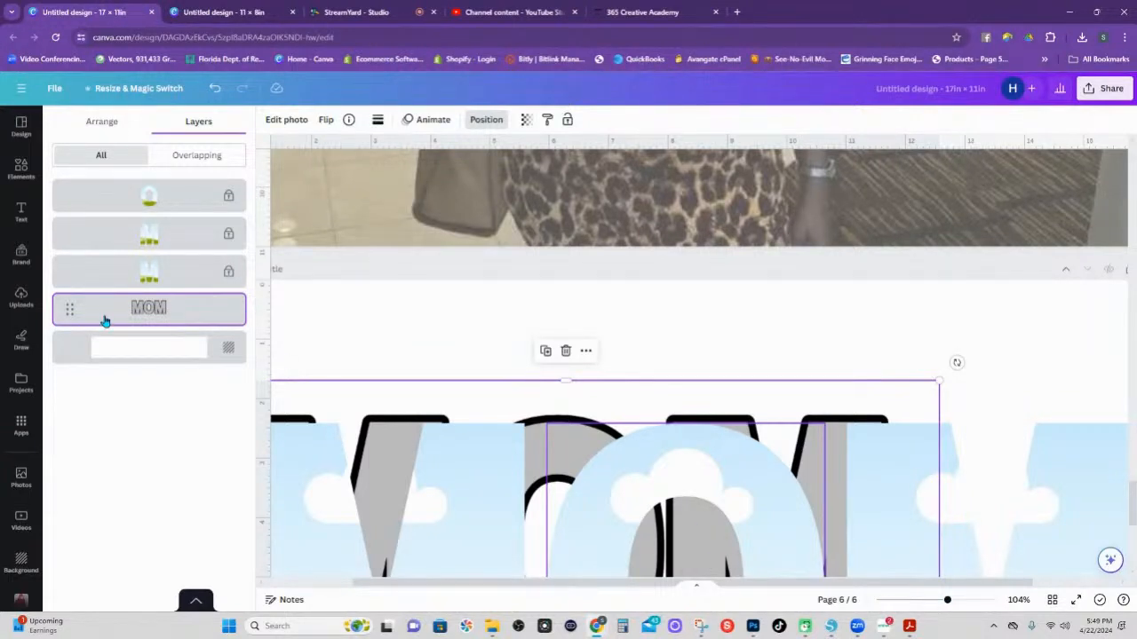
pyautogui.moveTo(66, 312); pyautogui.dragTo(68, 247)
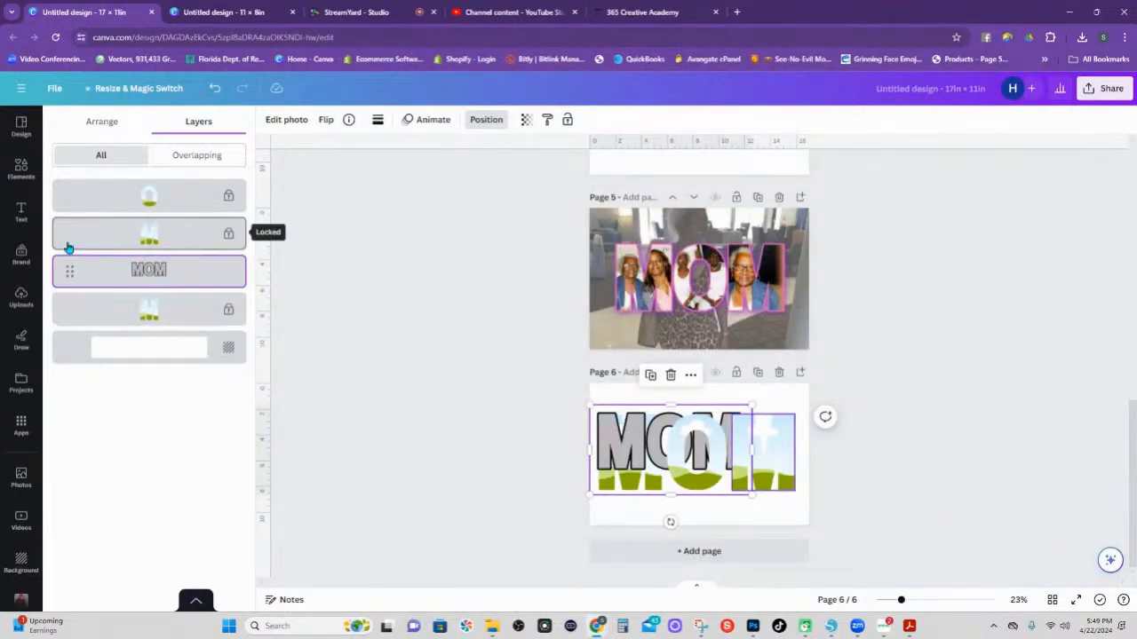
pyautogui.moveTo(653, 449); pyautogui.dragTo(653, 429)
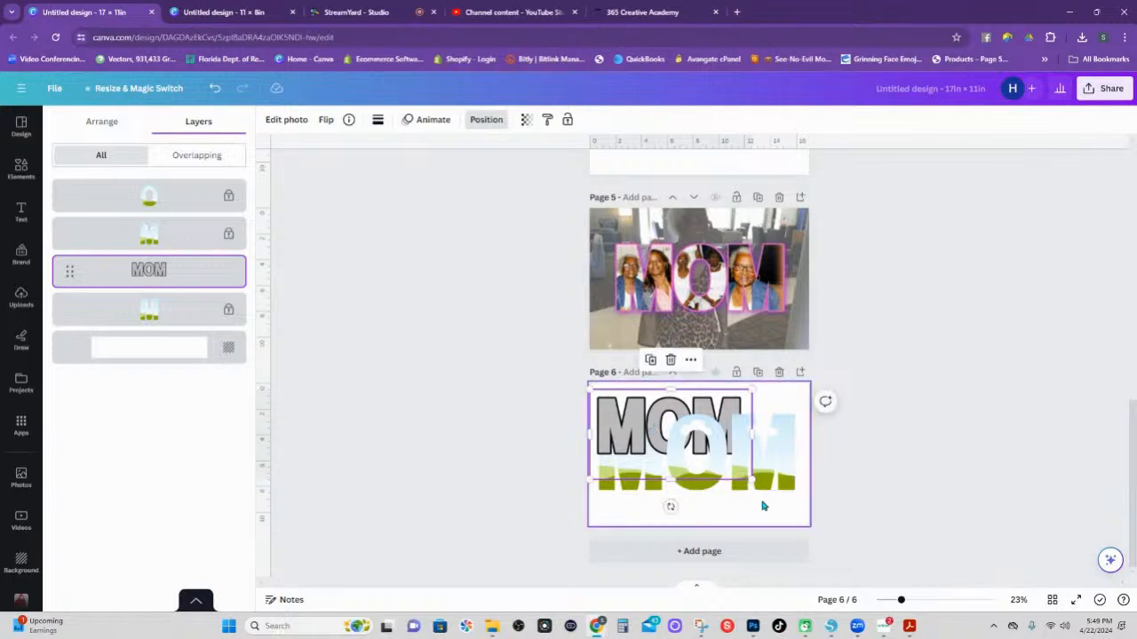
# Enlarge the MOM outline across page 6 and move it down onto the letter frames.
pyautogui.moveTo(752, 481); pyautogui.dragTo(808, 511)
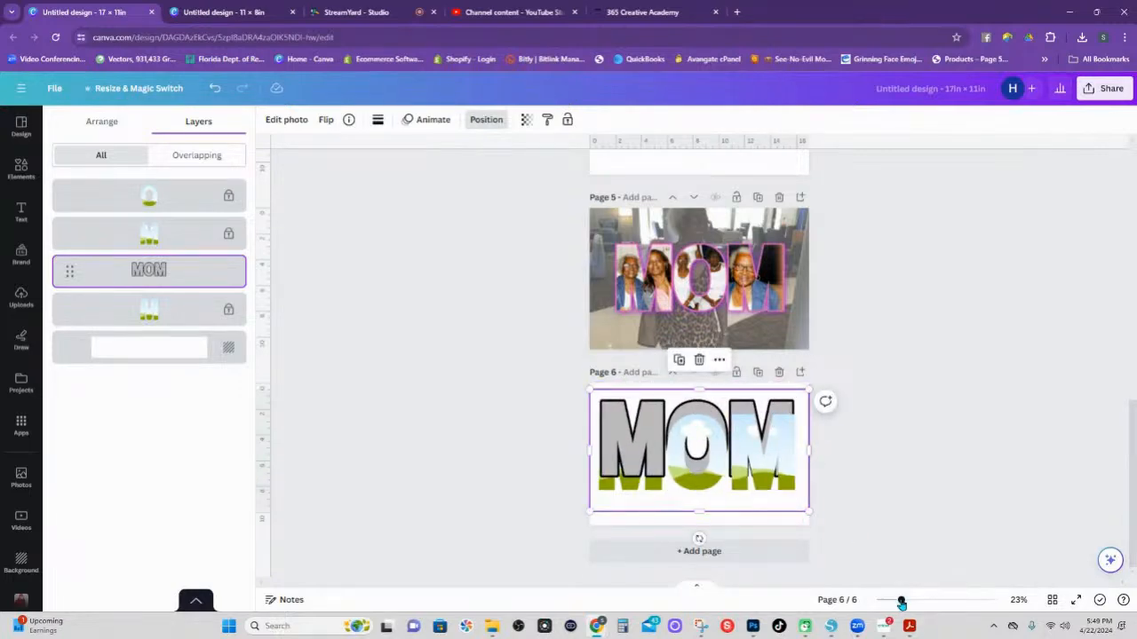
pyautogui.moveTo(899, 600); pyautogui.dragTo(915, 588)
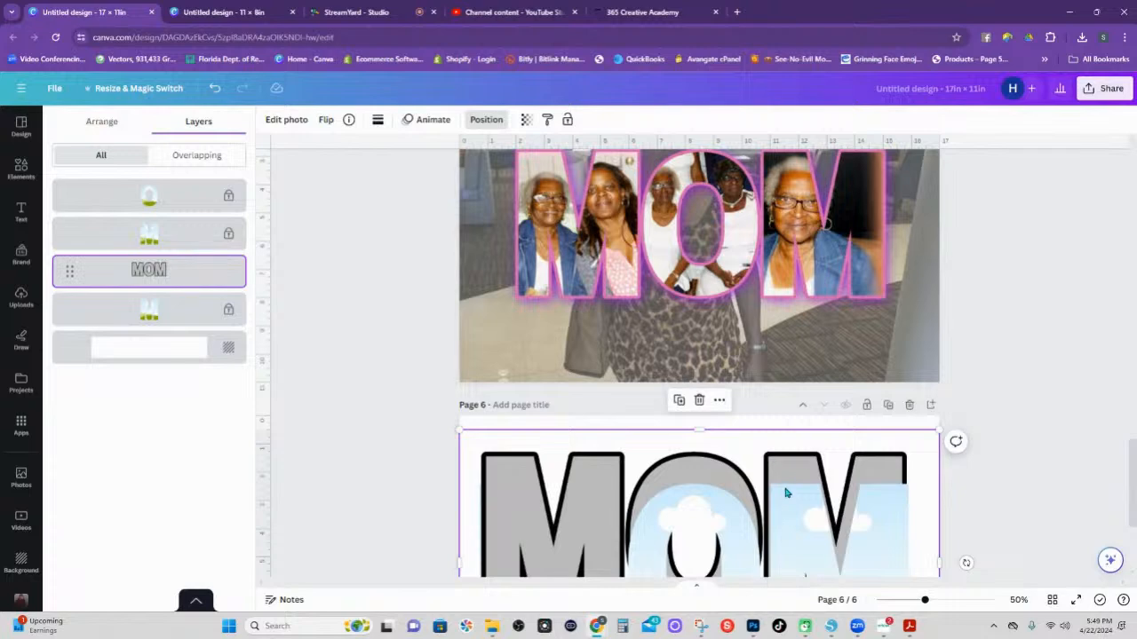
pyautogui.moveTo(1134, 473); pyautogui.dragTo(1132, 531)
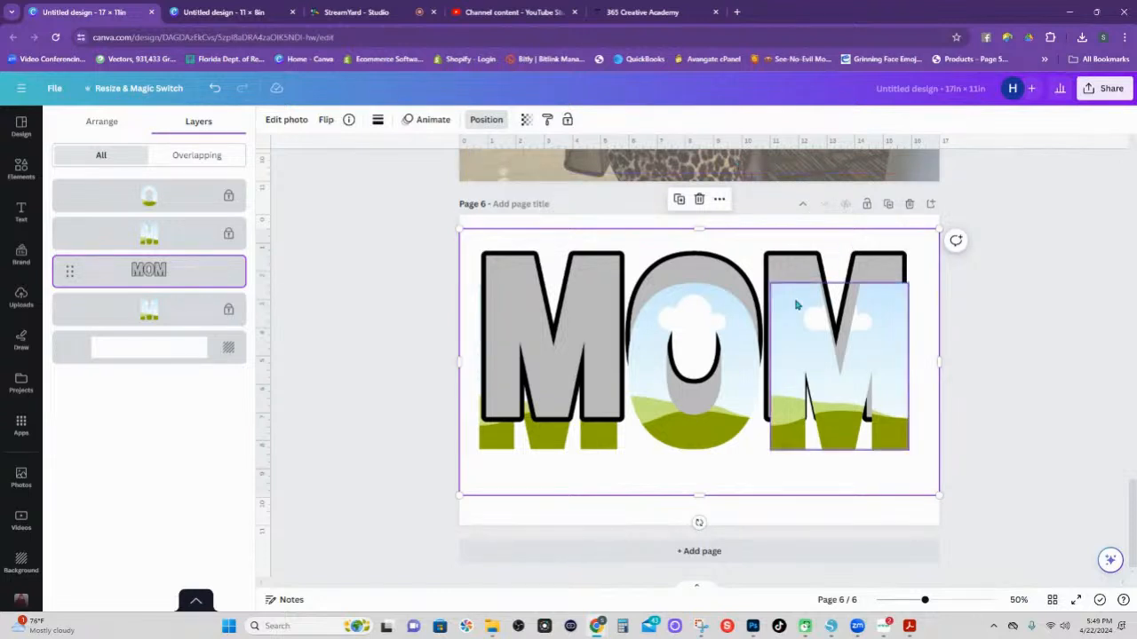
pyautogui.moveTo(785, 264); pyautogui.dragTo(789, 286)
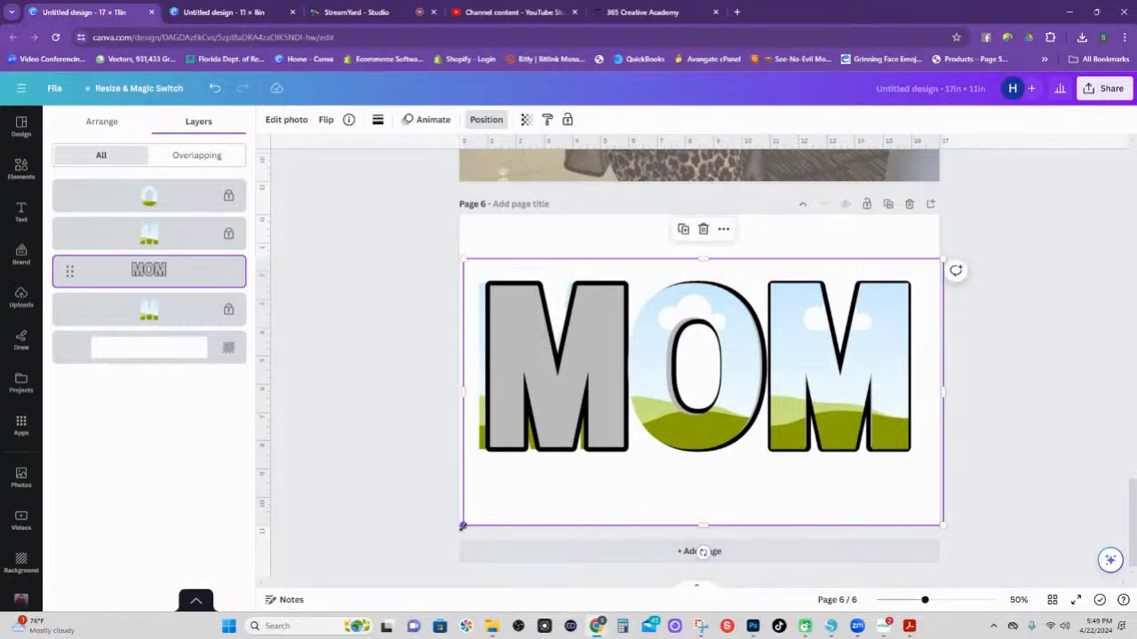
pyautogui.moveTo(461, 526); pyautogui.dragTo(448, 533)
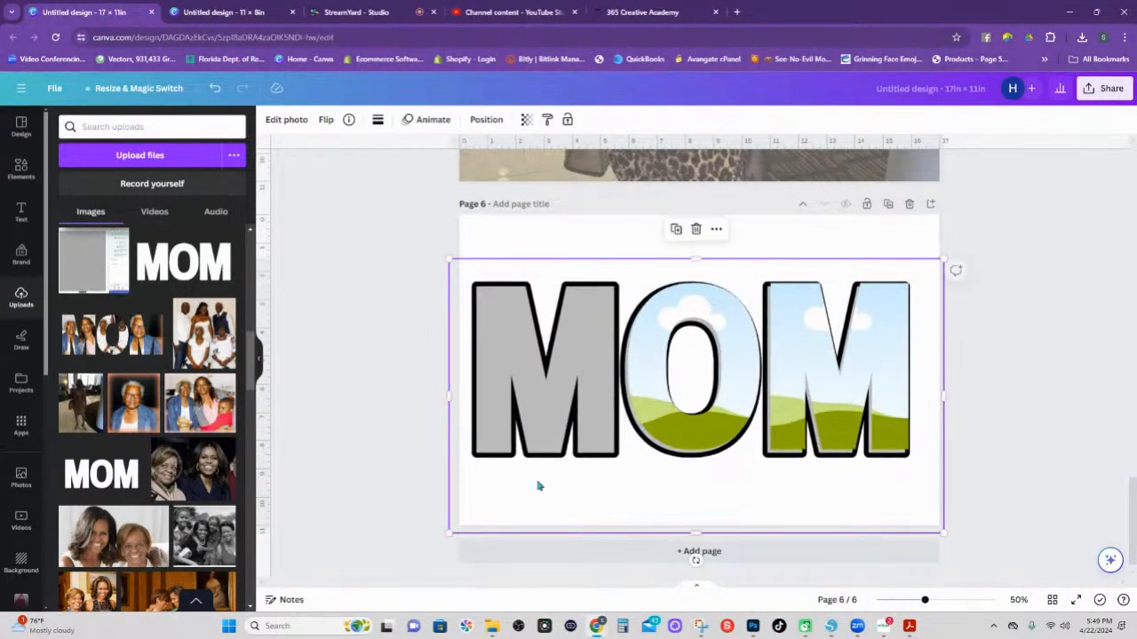
# Zoom in on the MOM letters, shrink the outline slightly and nudge it into alignment.
pyautogui.moveTo(575, 422); pyautogui.dragTo(578, 421)
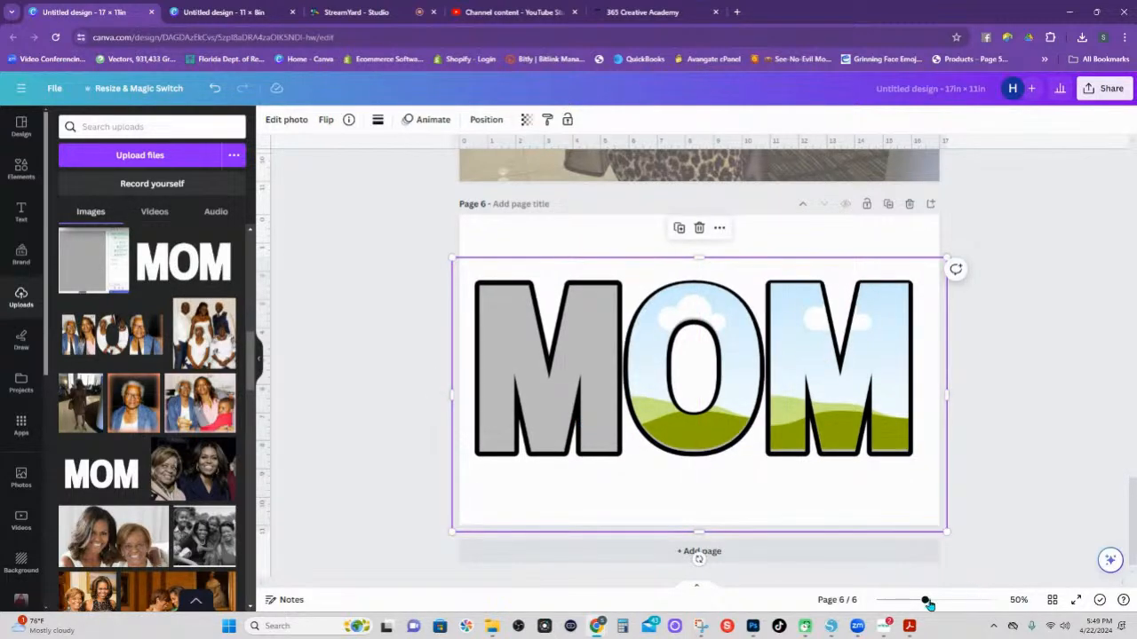
pyautogui.moveTo(925, 601); pyautogui.dragTo(955, 601)
pyautogui.scroll(-5, 923, 510)
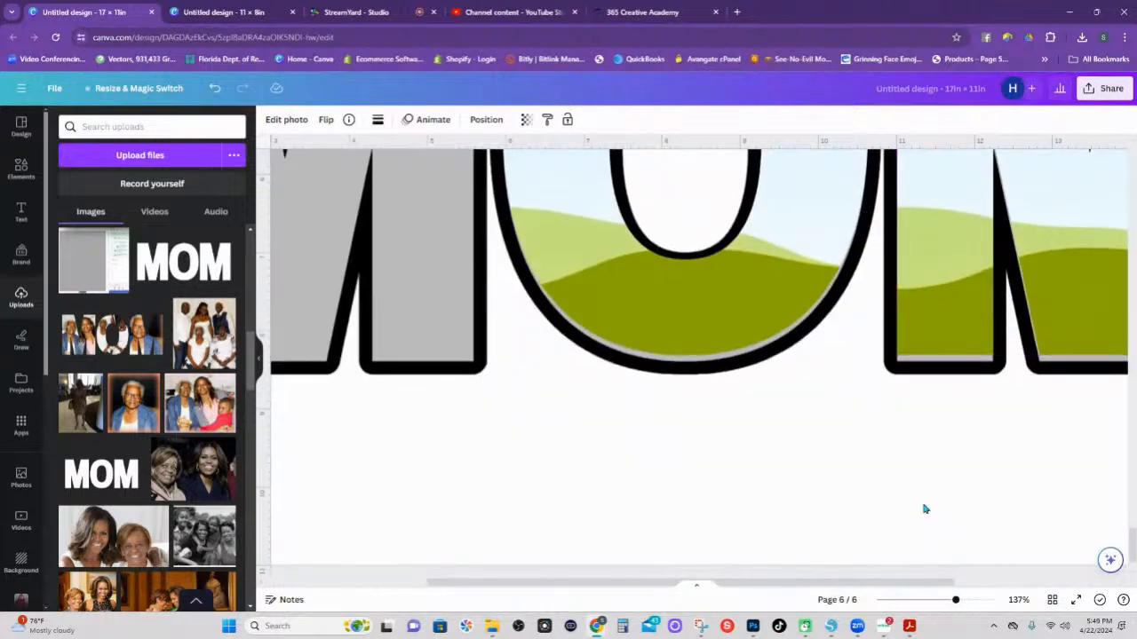
pyautogui.moveTo(800, 584); pyautogui.dragTo(1048, 553)
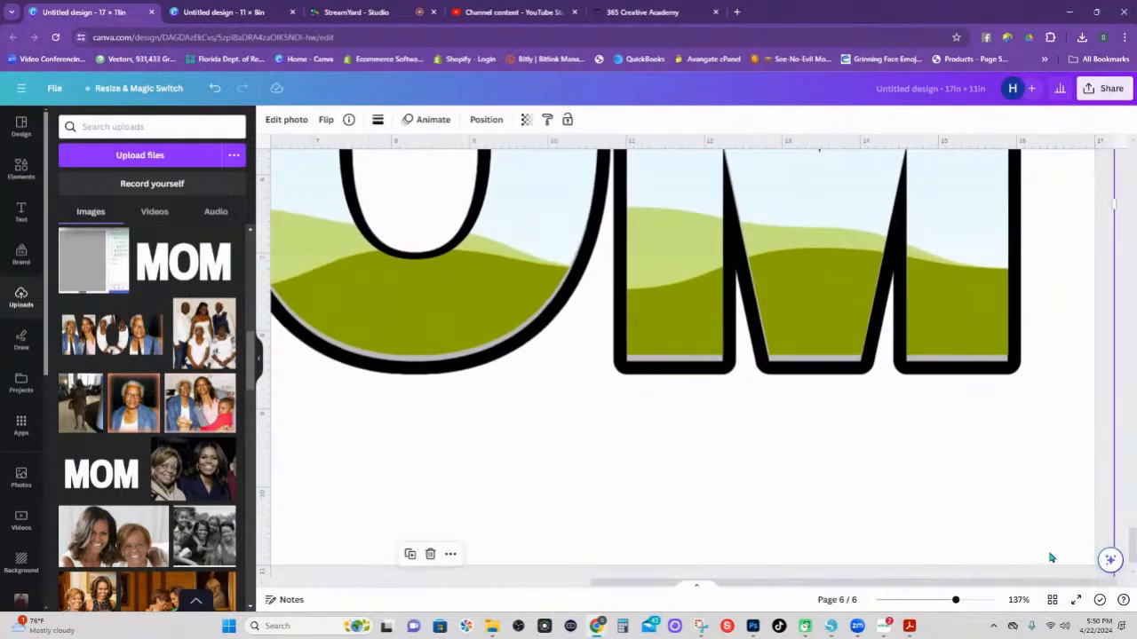
pyautogui.scroll(-2, 1047, 507)
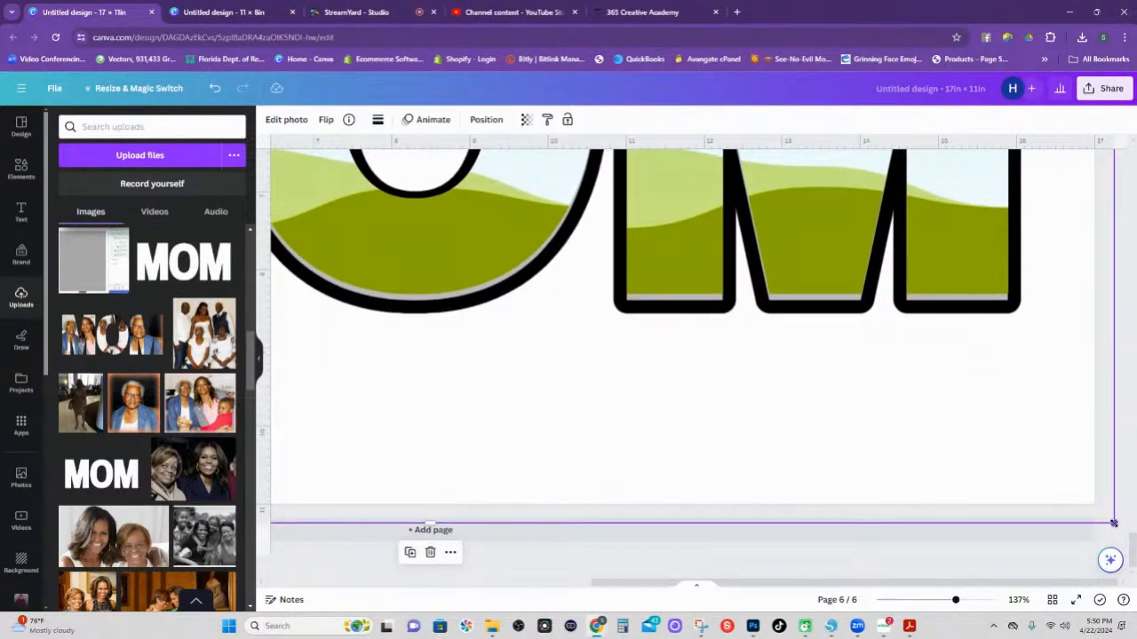
pyautogui.moveTo(1115, 524)
pyautogui.mouseDown()
pyautogui.moveTo(1091, 500)
pyautogui.moveTo(1091, 515)
pyautogui.moveTo(1091, 502)
pyautogui.moveTo(1101, 509)
pyautogui.mouseUp()
pyautogui.moveTo(956, 452); pyautogui.dragTo(939, 442)
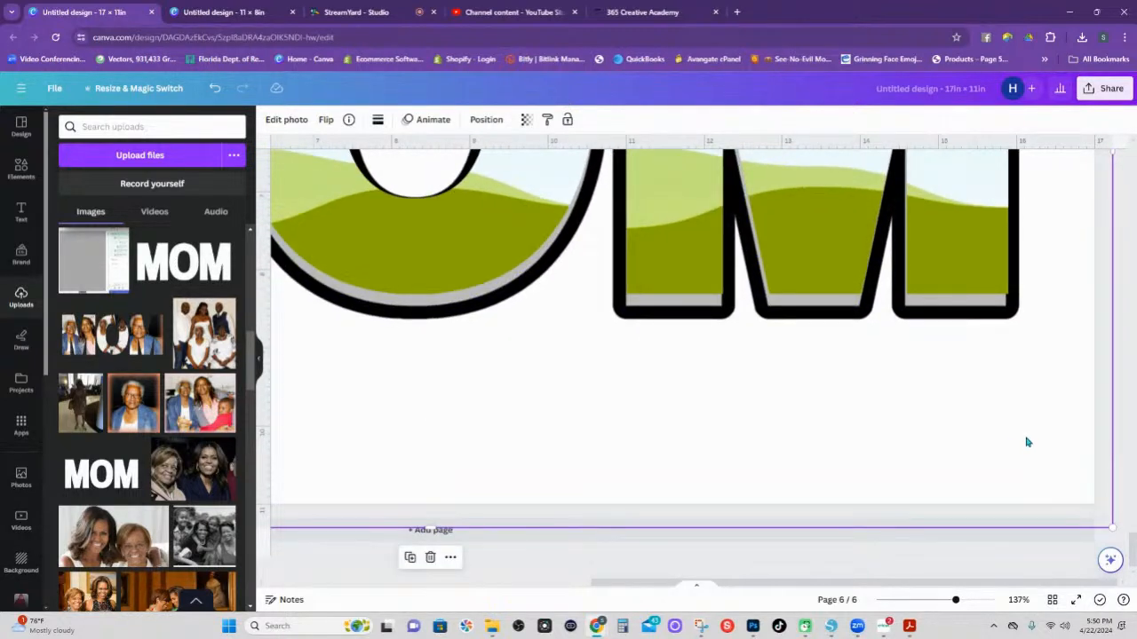
pyautogui.moveTo(982, 367); pyautogui.dragTo(973, 403)
# Enlarge the MOM outline slightly to 17.5 × 9.7, then view page 6 whole and select it.
pyautogui.scroll(5, 973, 403)
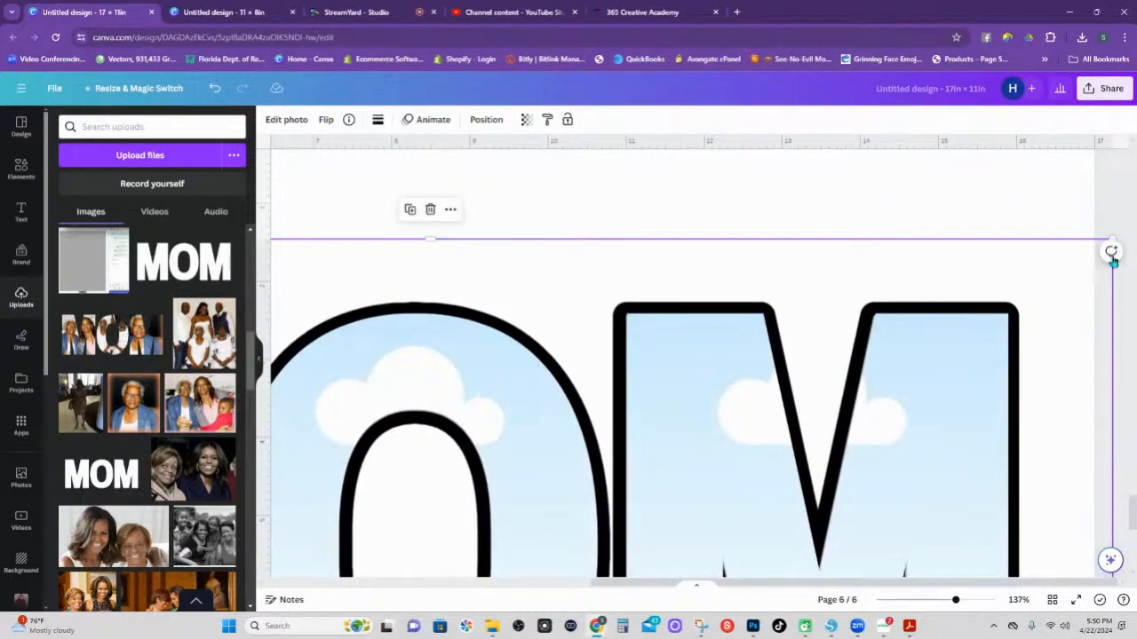
pyautogui.moveTo(1112, 237); pyautogui.dragTo(1115, 237)
pyautogui.scroll(-4, 974, 386)
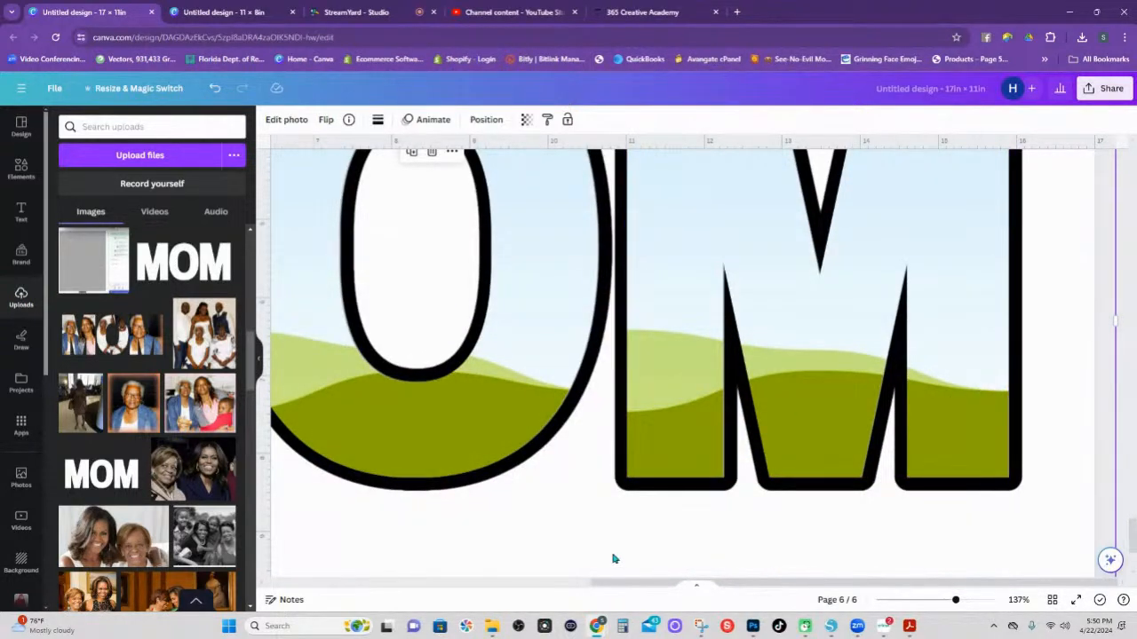
pyautogui.moveTo(953, 601); pyautogui.dragTo(913, 601)
pyautogui.click(944, 500)
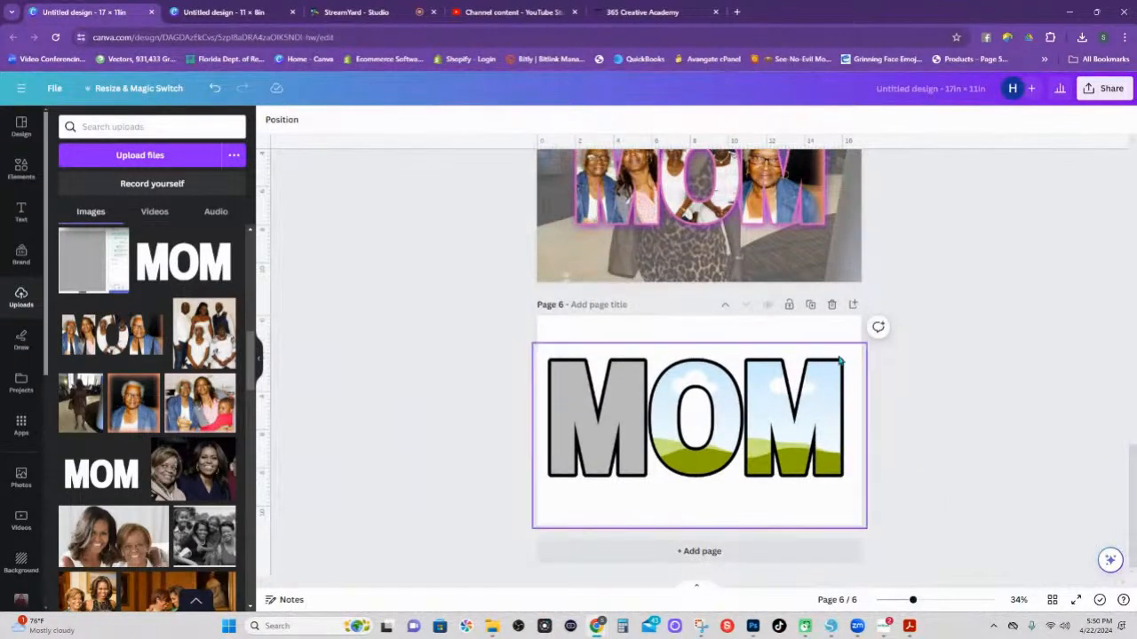
pyautogui.click(637, 365)
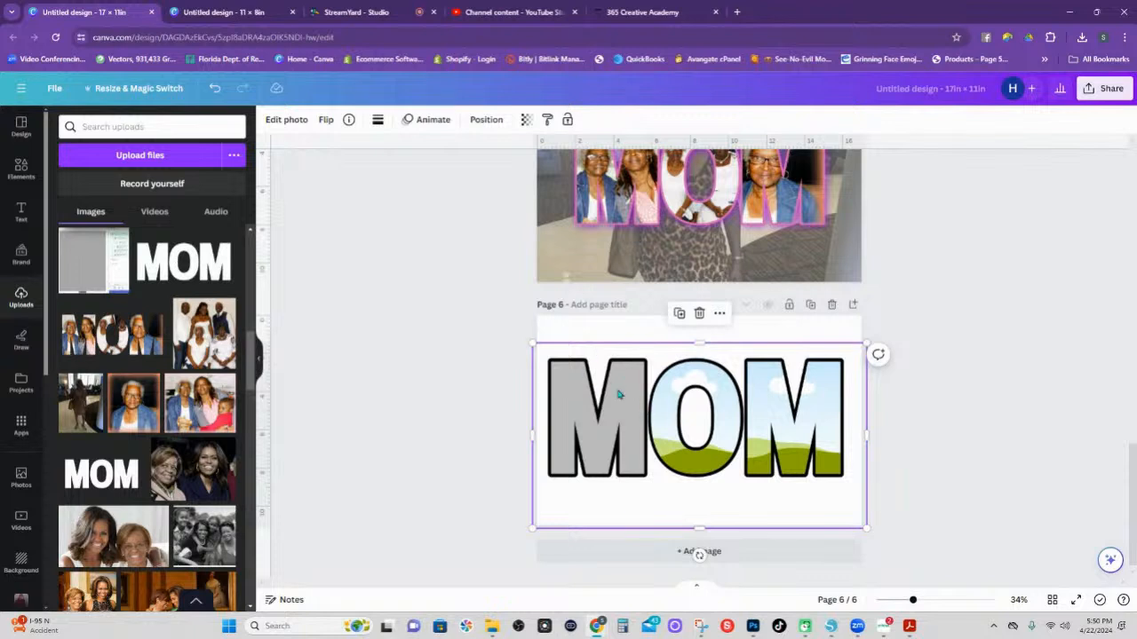
# Duplicate the MOM outline and give the copy a blurred magenta shadow.
pyautogui.click(679, 314)
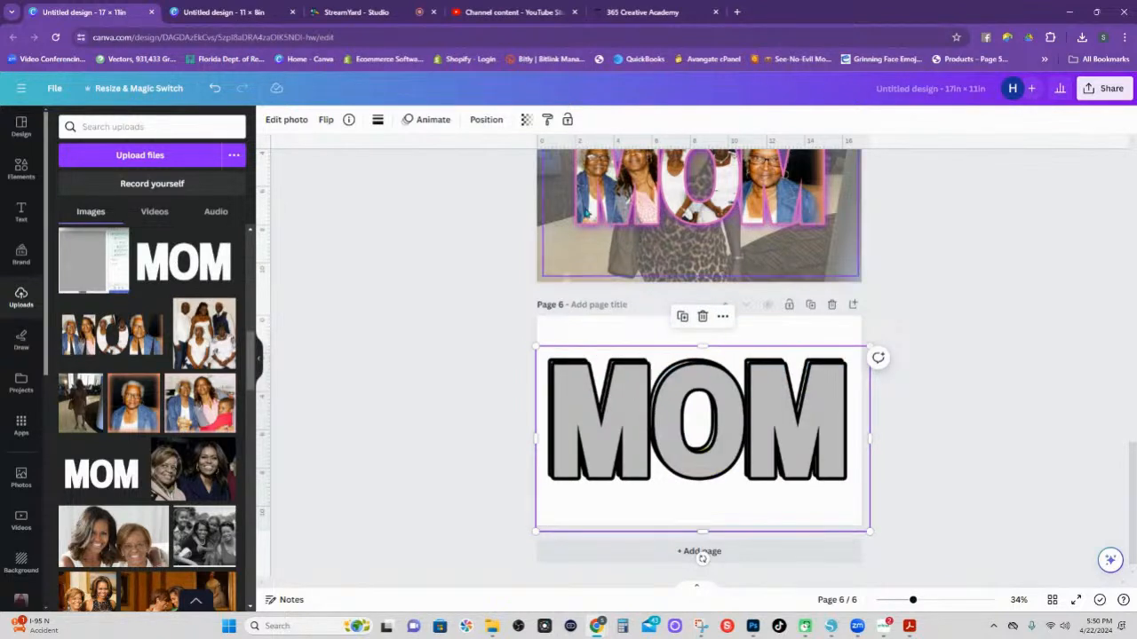
pyautogui.click(283, 120)
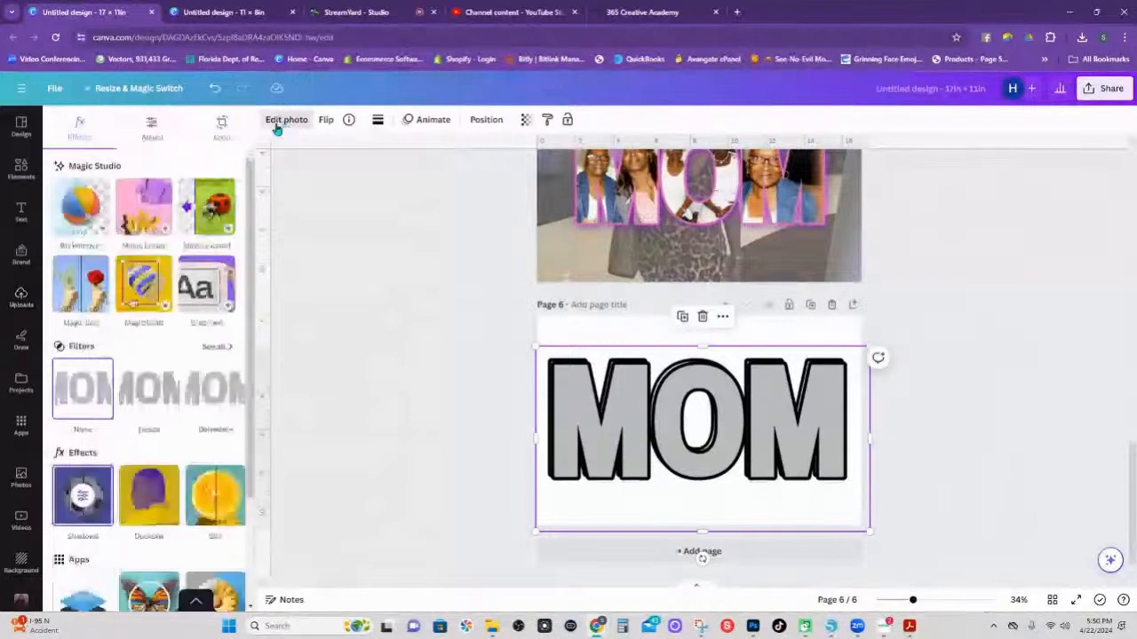
pyautogui.click(89, 503)
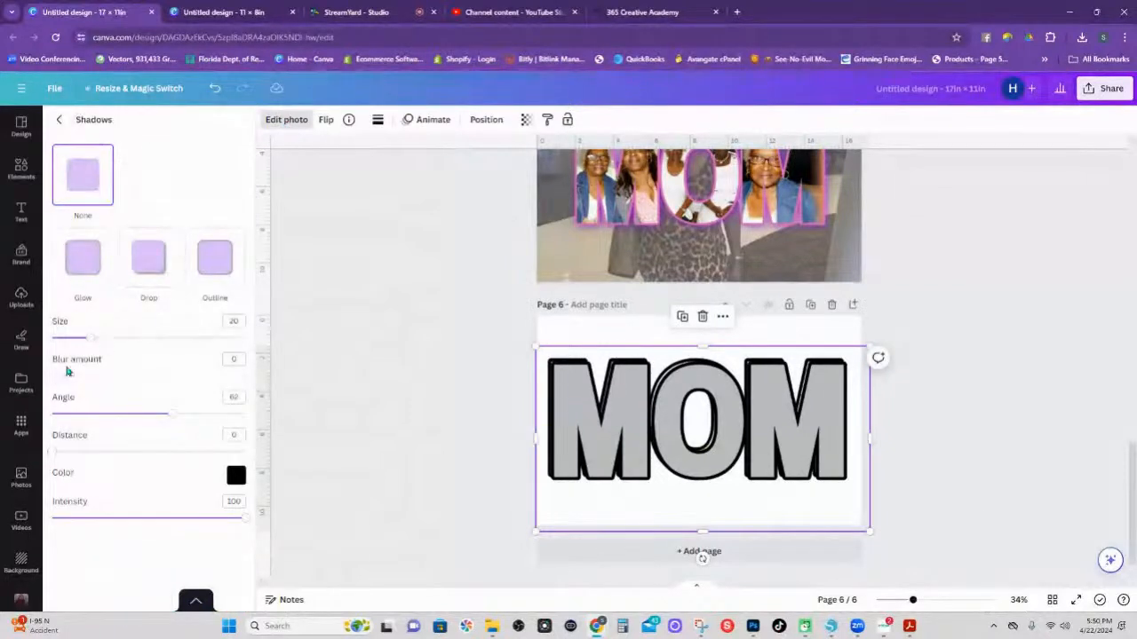
pyautogui.moveTo(53, 381); pyautogui.dragTo(124, 378)
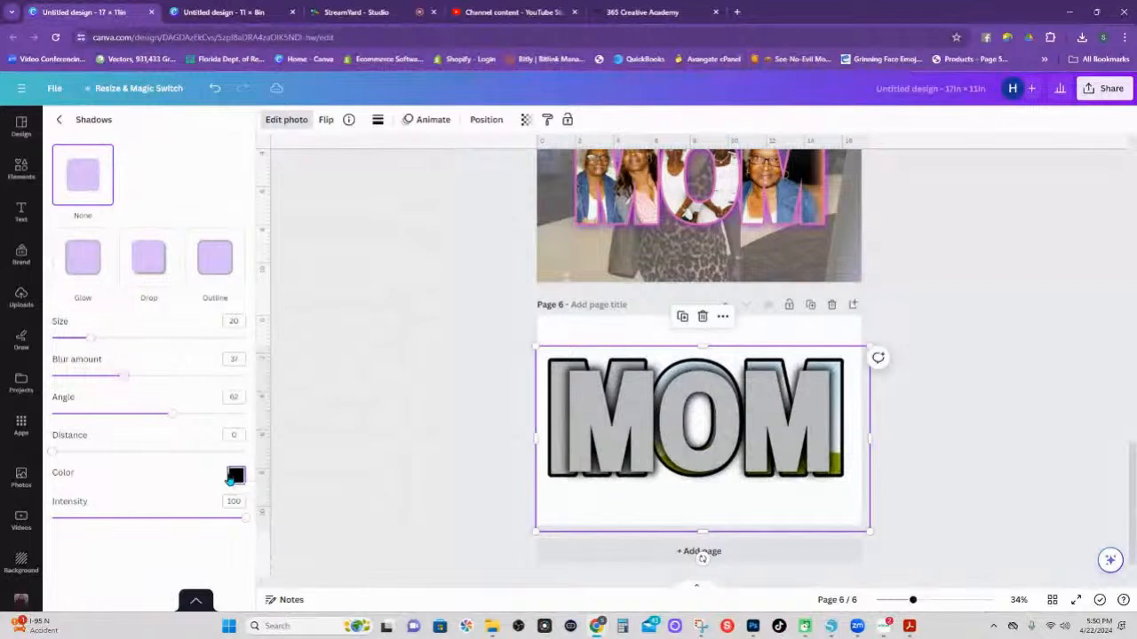
pyautogui.click(235, 475)
pyautogui.click(391, 421)
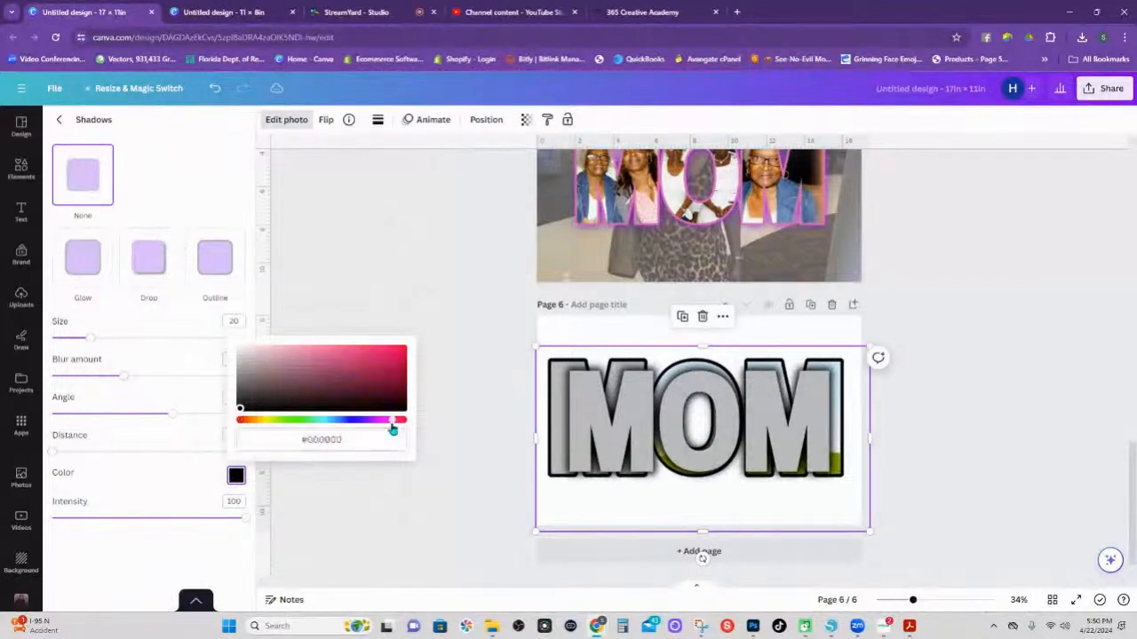
pyautogui.moveTo(391, 423); pyautogui.dragTo(379, 420)
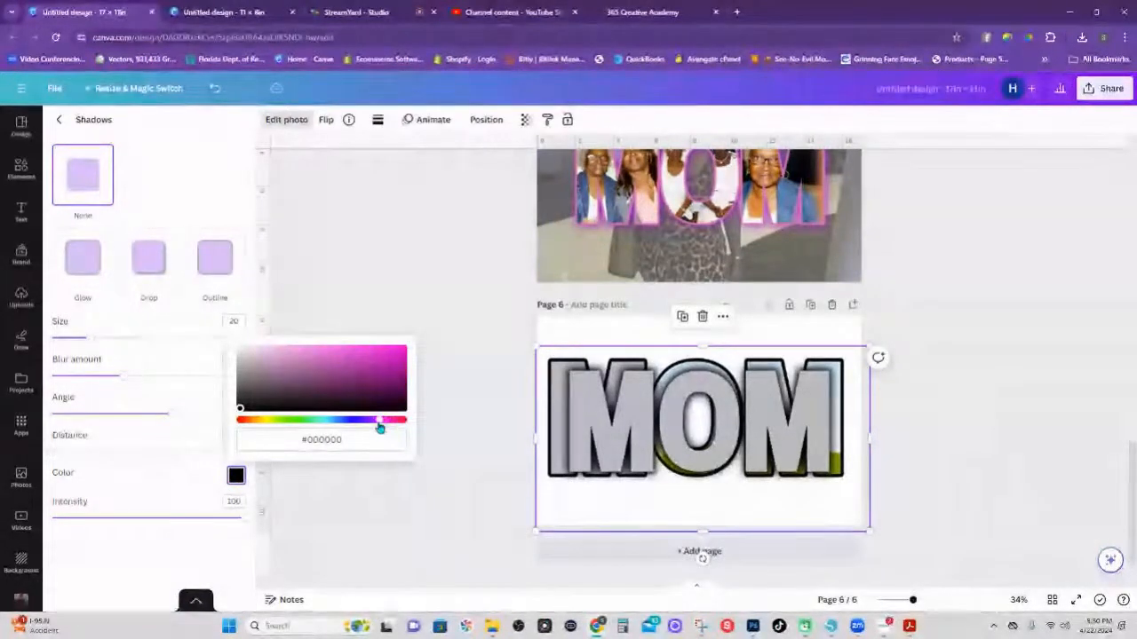
pyautogui.click(390, 361)
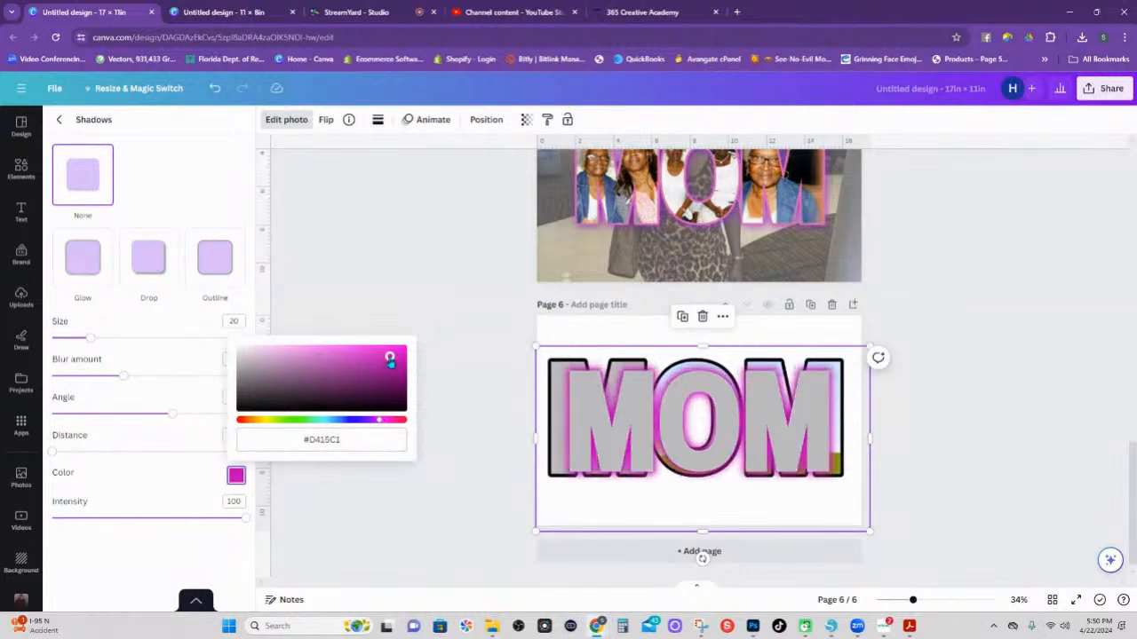
# Compare outline and drop shadow styles, settling on Drop with a stronger intensity.
pyautogui.click(169, 249)
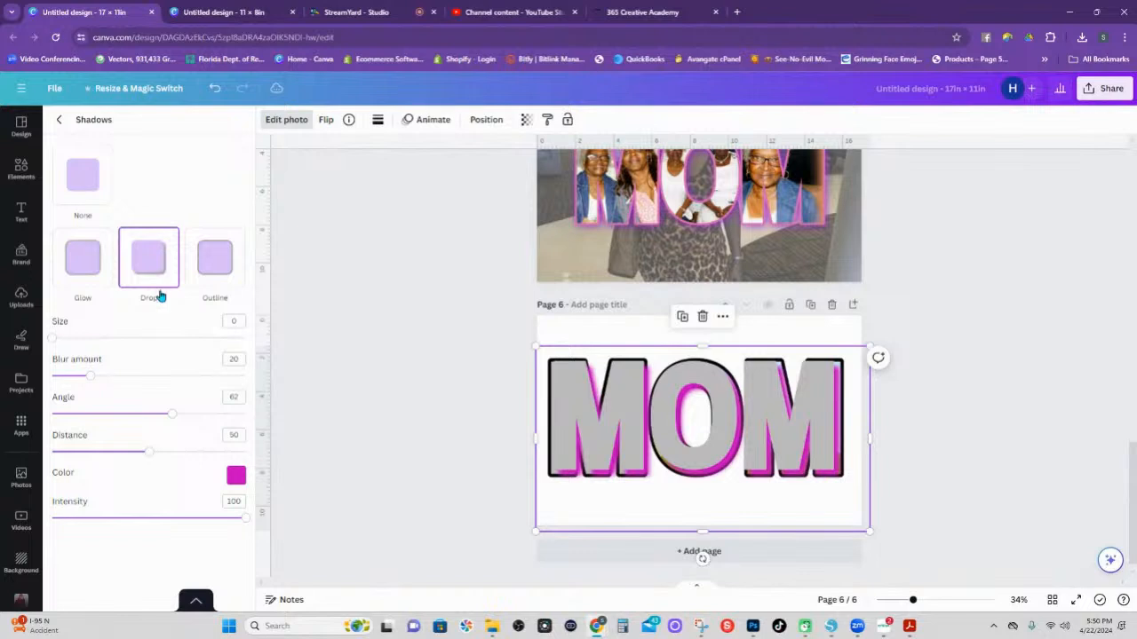
pyautogui.click(205, 265)
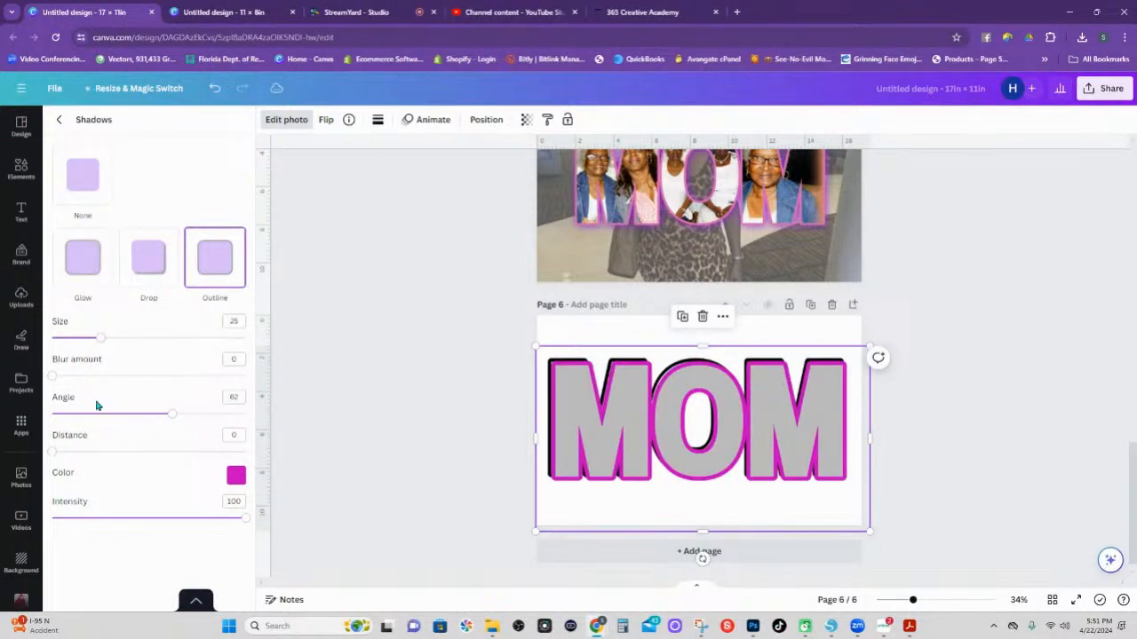
pyautogui.moveTo(53, 376); pyautogui.dragTo(102, 376)
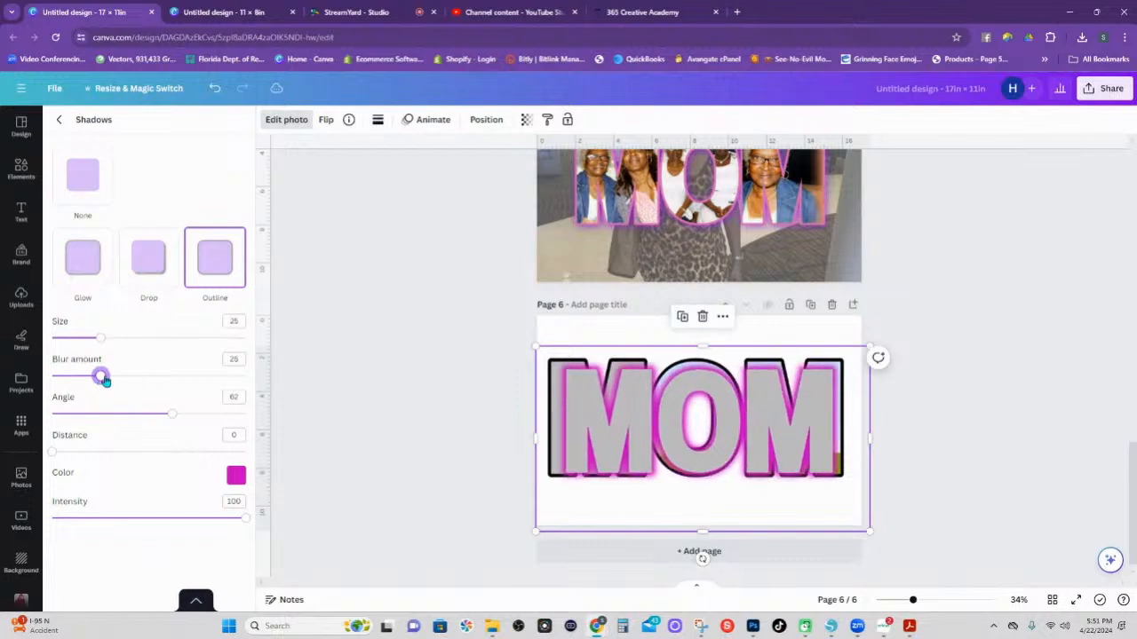
pyautogui.click(152, 262)
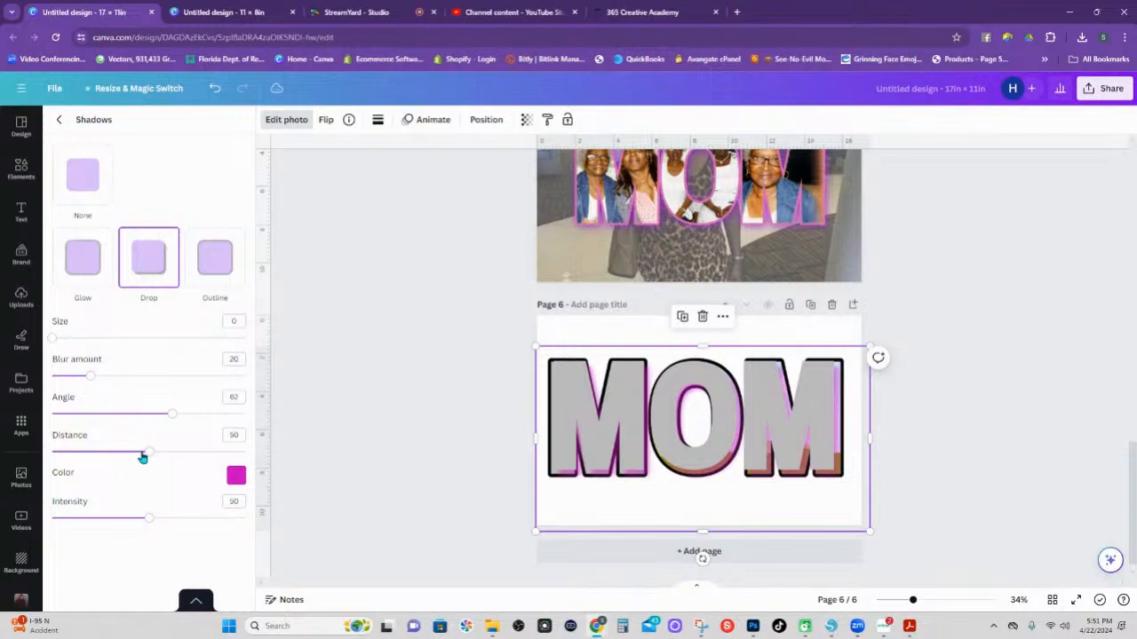
pyautogui.moveTo(146, 519); pyautogui.dragTo(178, 519)
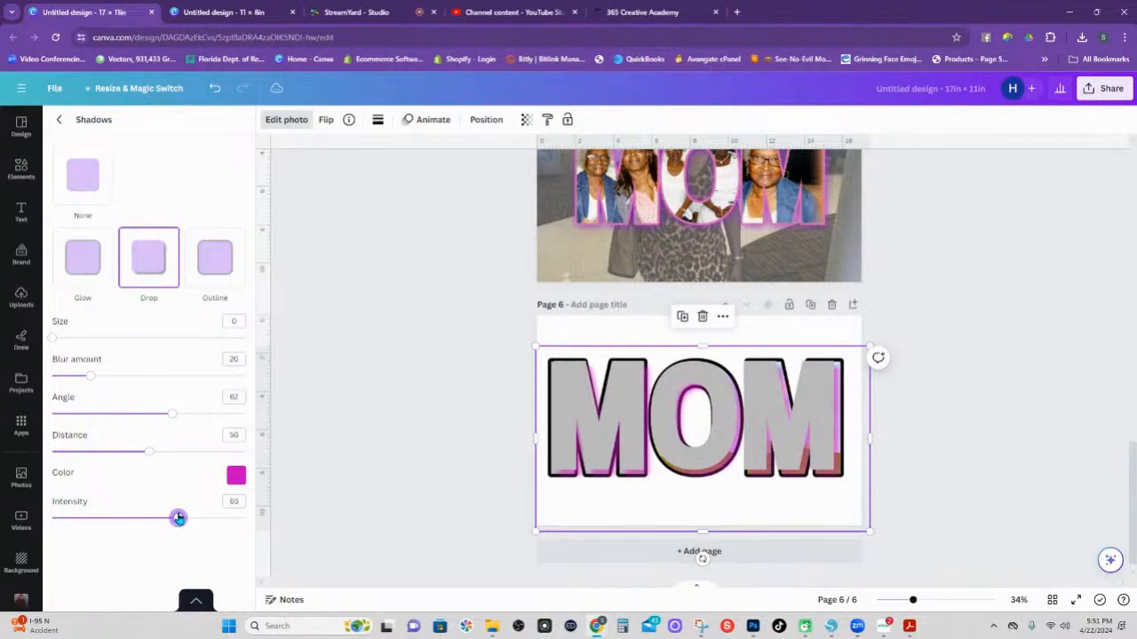
# Tune the drop shadow to pink #C432B5, size 9, blur 19, distance 40, and reposition MOM.
pyautogui.click(235, 475)
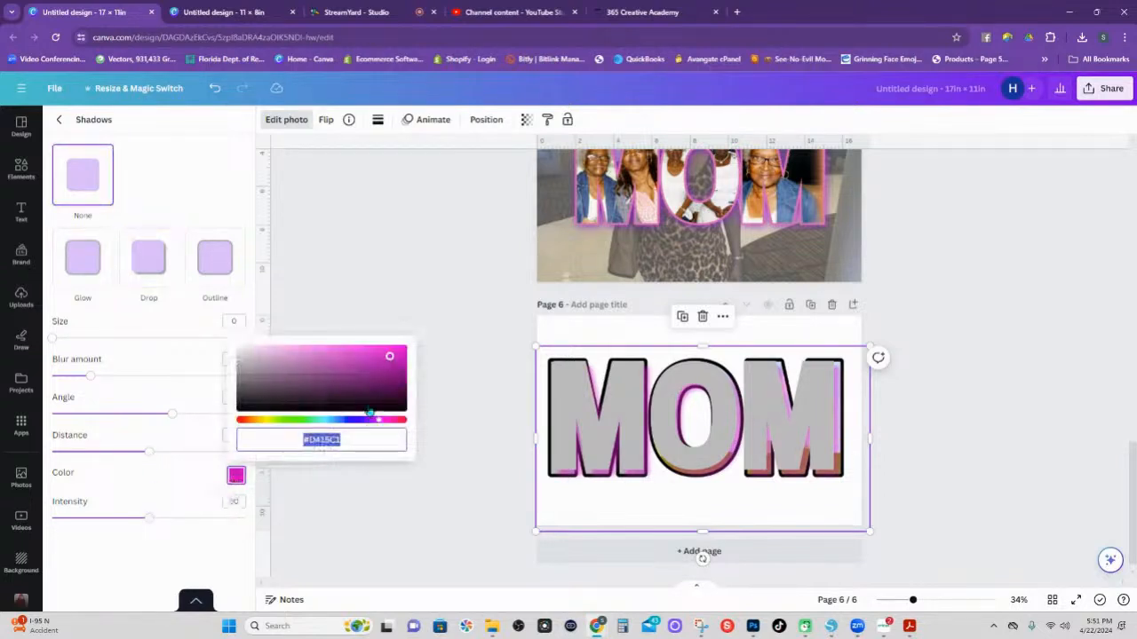
pyautogui.click(348, 382)
pyautogui.click(366, 384)
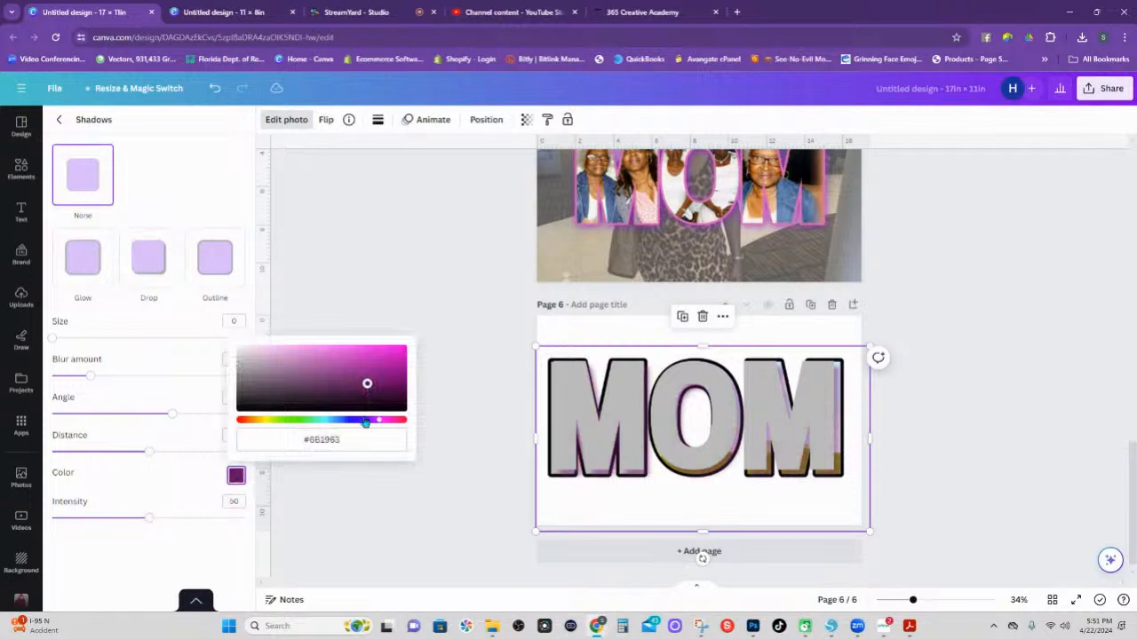
pyautogui.click(363, 361)
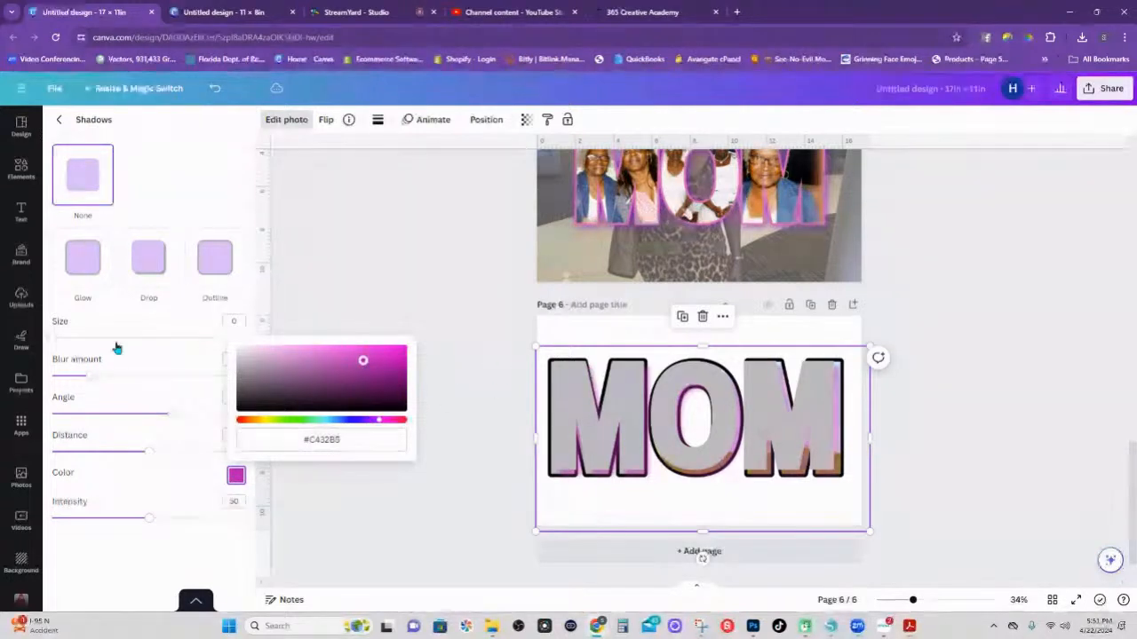
pyautogui.moveTo(91, 377)
pyautogui.mouseDown()
pyautogui.moveTo(134, 382)
pyautogui.moveTo(77, 383)
pyautogui.mouseUp()
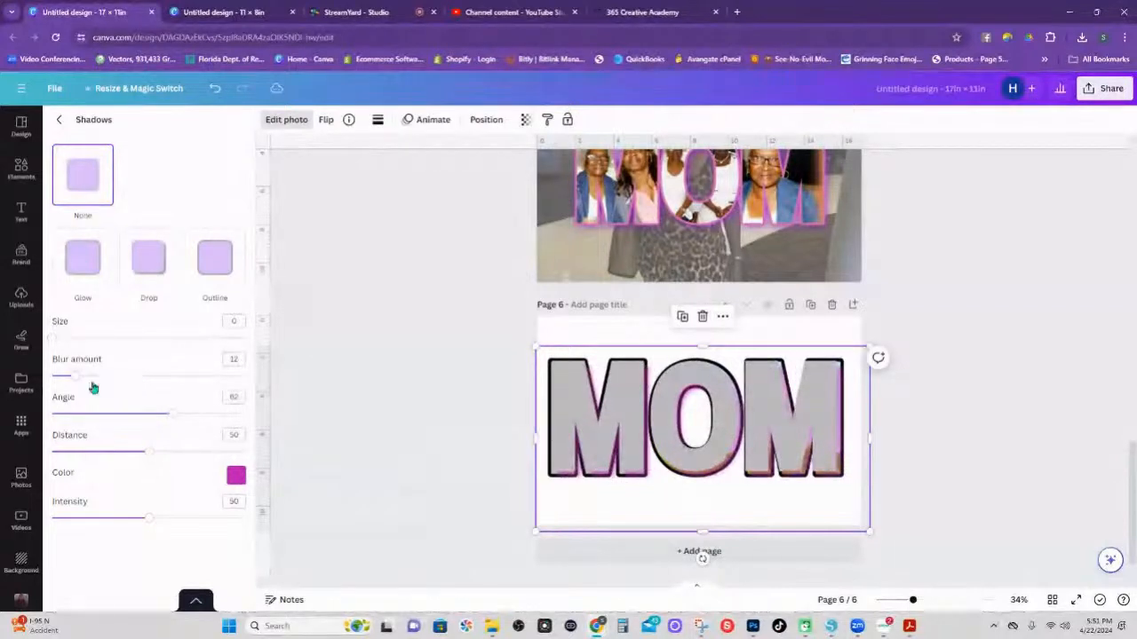
pyautogui.moveTo(54, 340); pyautogui.dragTo(89, 375)
pyautogui.moveTo(146, 452); pyautogui.dragTo(129, 452)
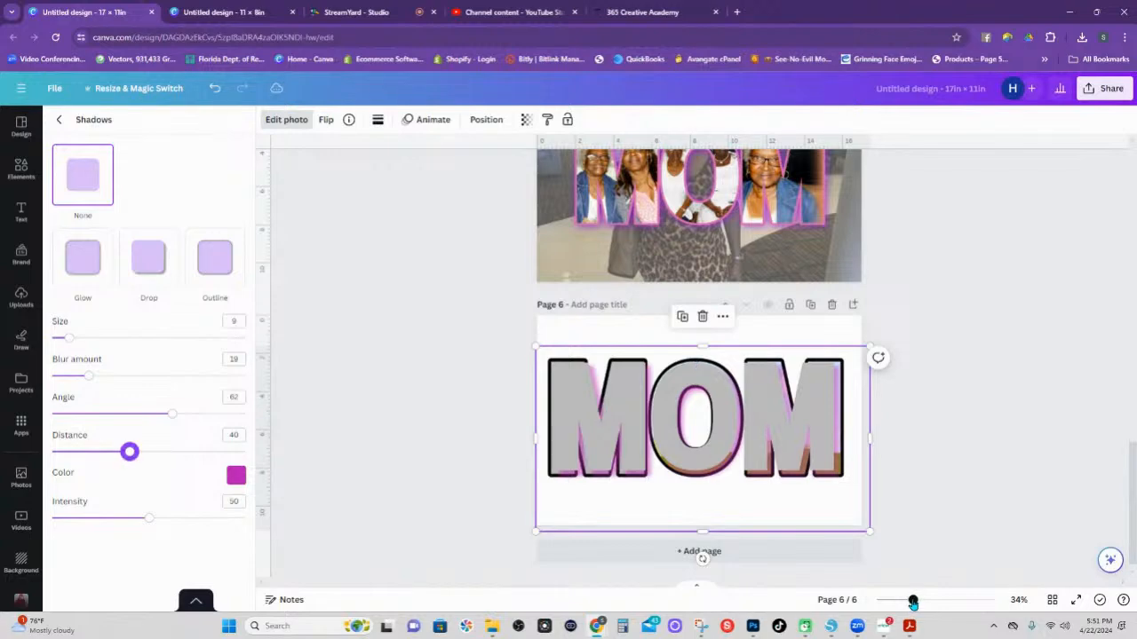
pyautogui.moveTo(913, 601); pyautogui.dragTo(926, 601)
pyautogui.moveTo(511, 431)
pyautogui.mouseDown()
pyautogui.moveTo(489, 429)
pyautogui.moveTo(506, 426)
pyautogui.mouseUp()
# Enlarge the shadowed MOM lettering on page 6 and nudge it slightly right.
pyautogui.scroll(-3, 515, 435)
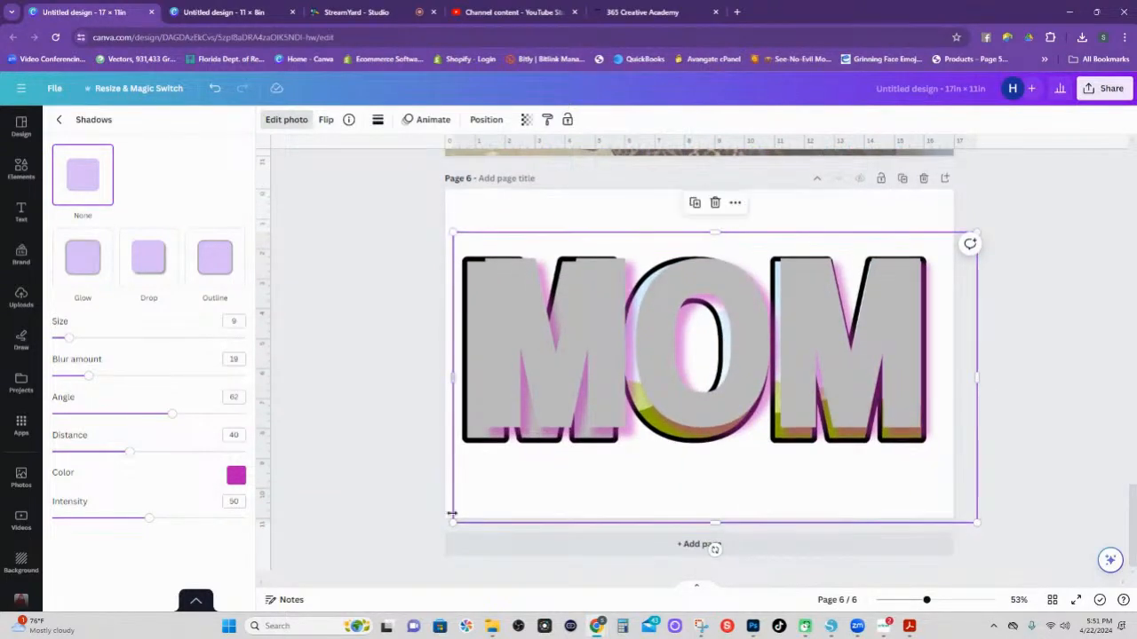
pyautogui.moveTo(453, 523); pyautogui.dragTo(419, 540)
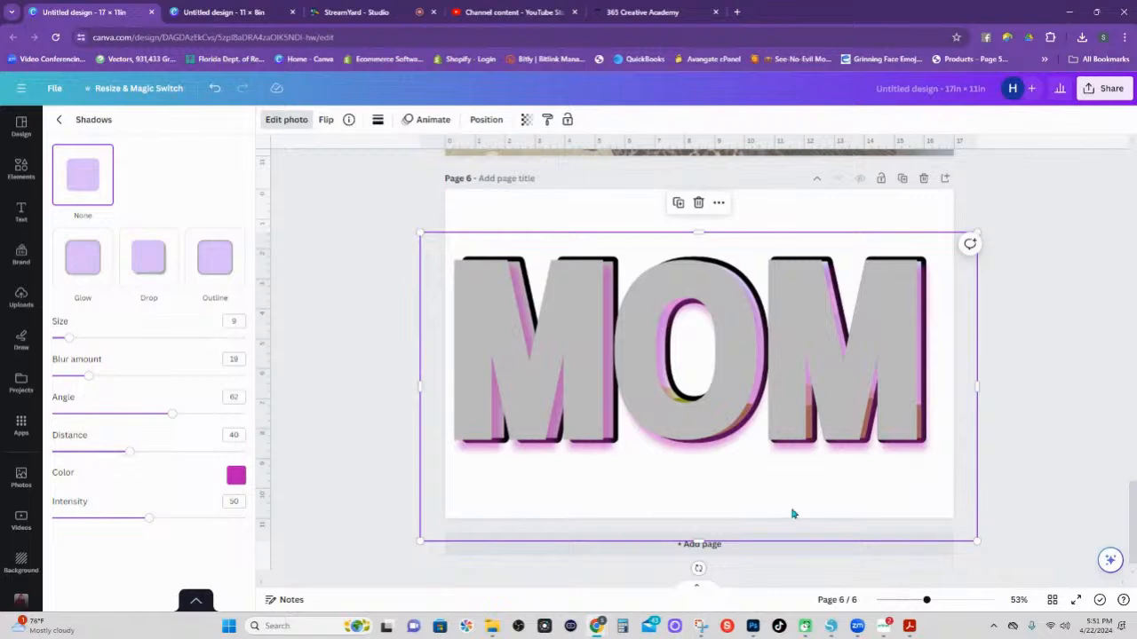
pyautogui.moveTo(926, 600); pyautogui.dragTo(938, 600)
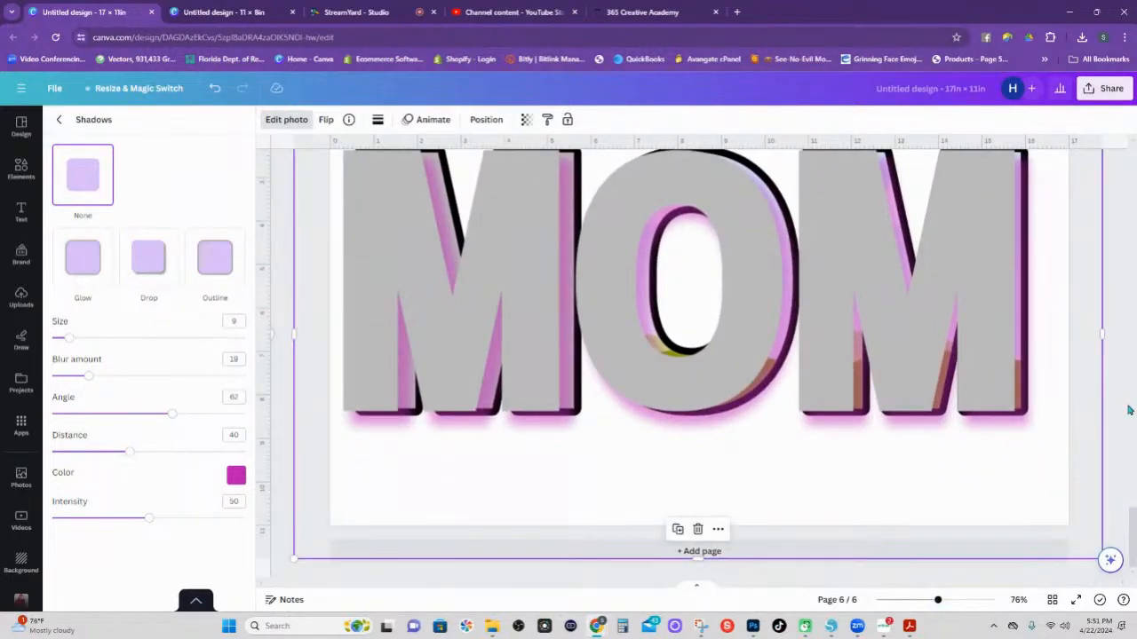
pyautogui.scroll(5, 1108, 411)
pyautogui.scroll(-5, 1108, 411)
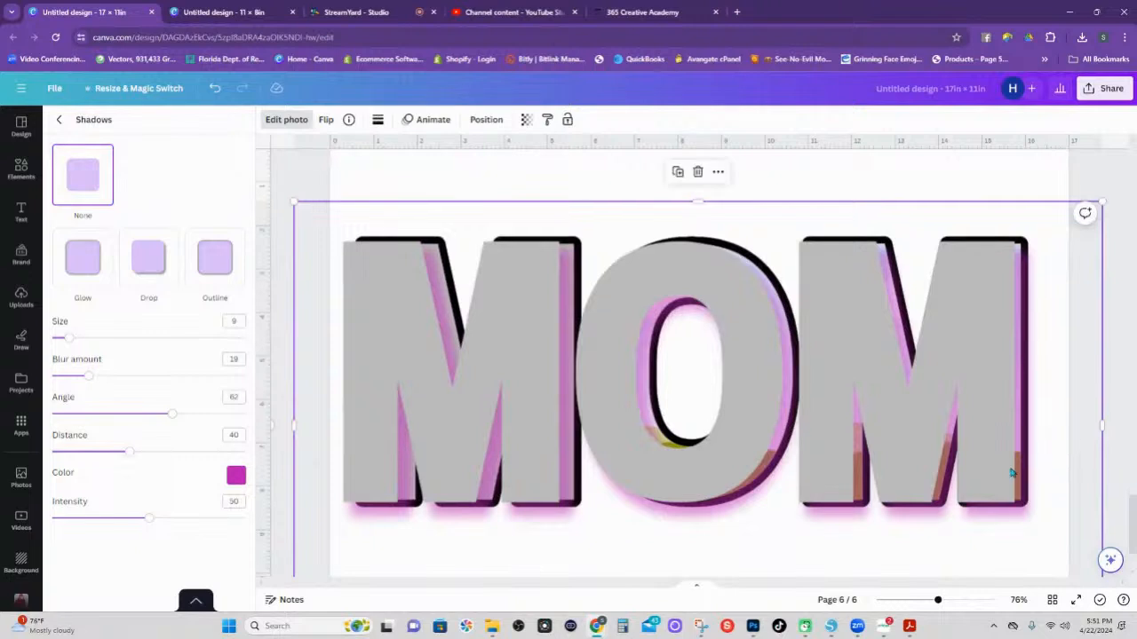
pyautogui.moveTo(984, 360); pyautogui.dragTo(993, 359)
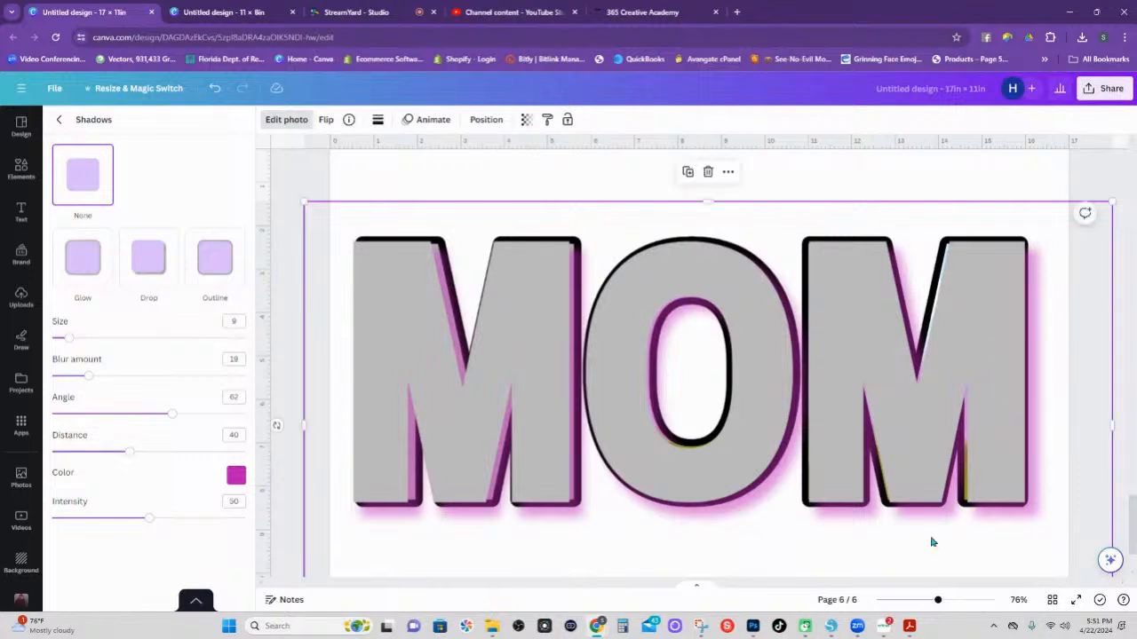
pyautogui.moveTo(938, 601); pyautogui.dragTo(1027, 558)
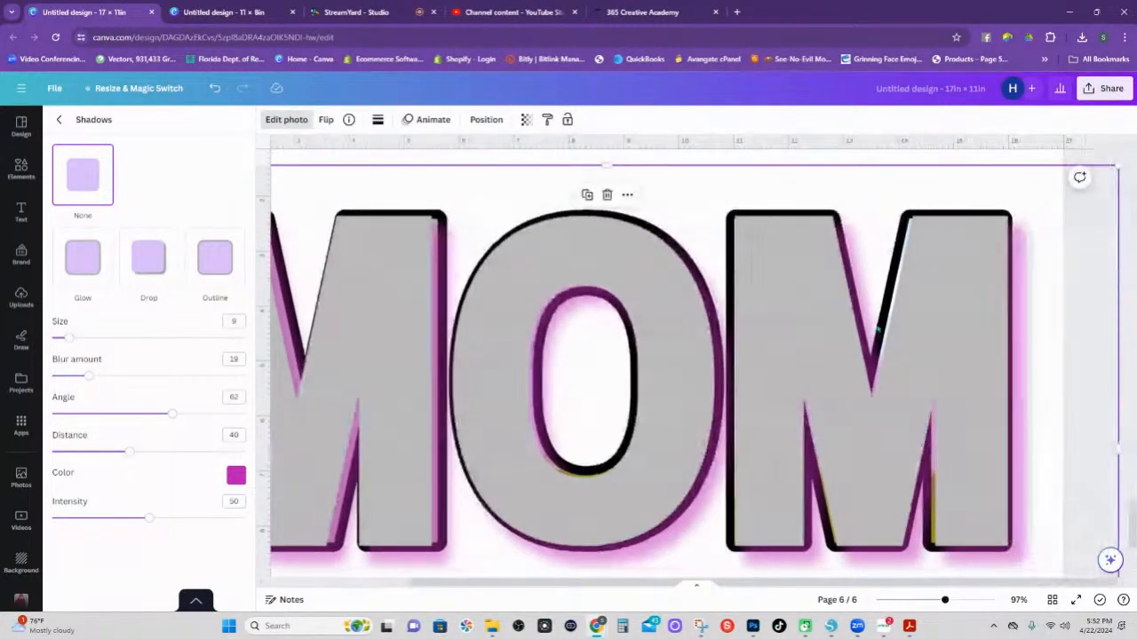
pyautogui.moveTo(761, 253); pyautogui.dragTo(772, 251)
# Resize the grey MOM lettering to fit the page width and nudge it right with the arrow key.
pyautogui.scroll(-2, 1016, 484)
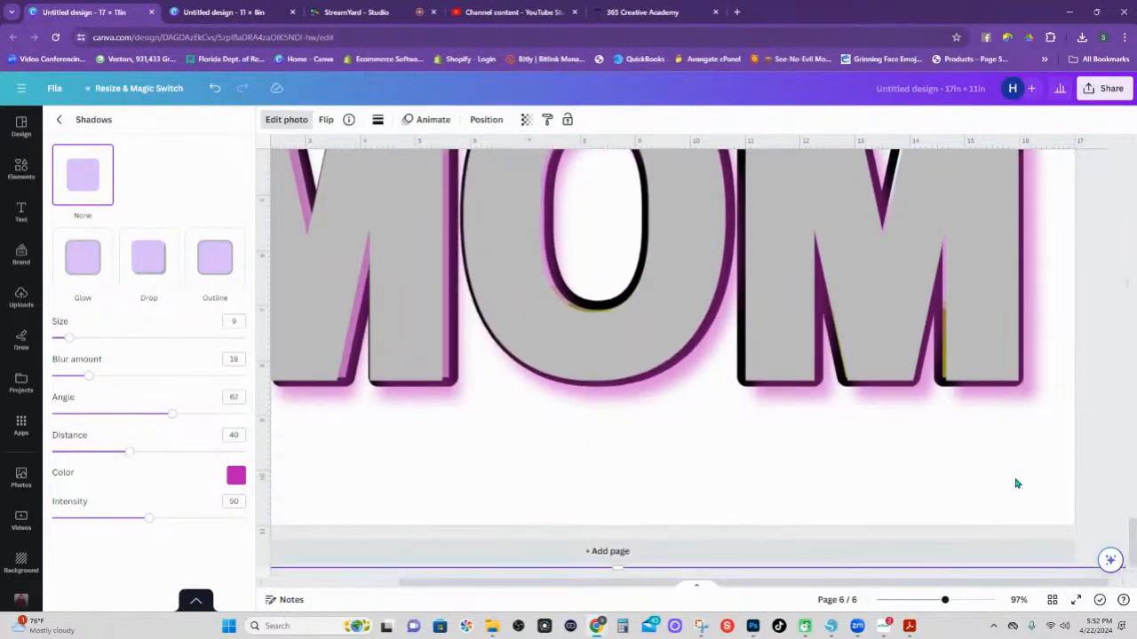
pyautogui.moveTo(881, 587); pyautogui.dragTo(935, 590)
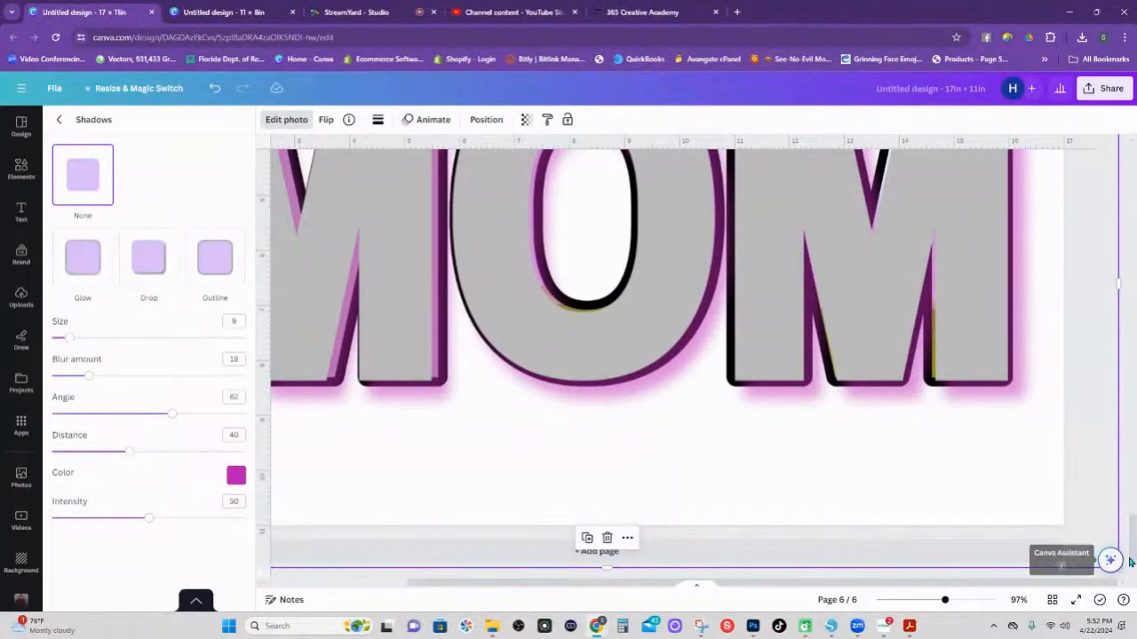
pyautogui.scroll(-1, 1130, 562)
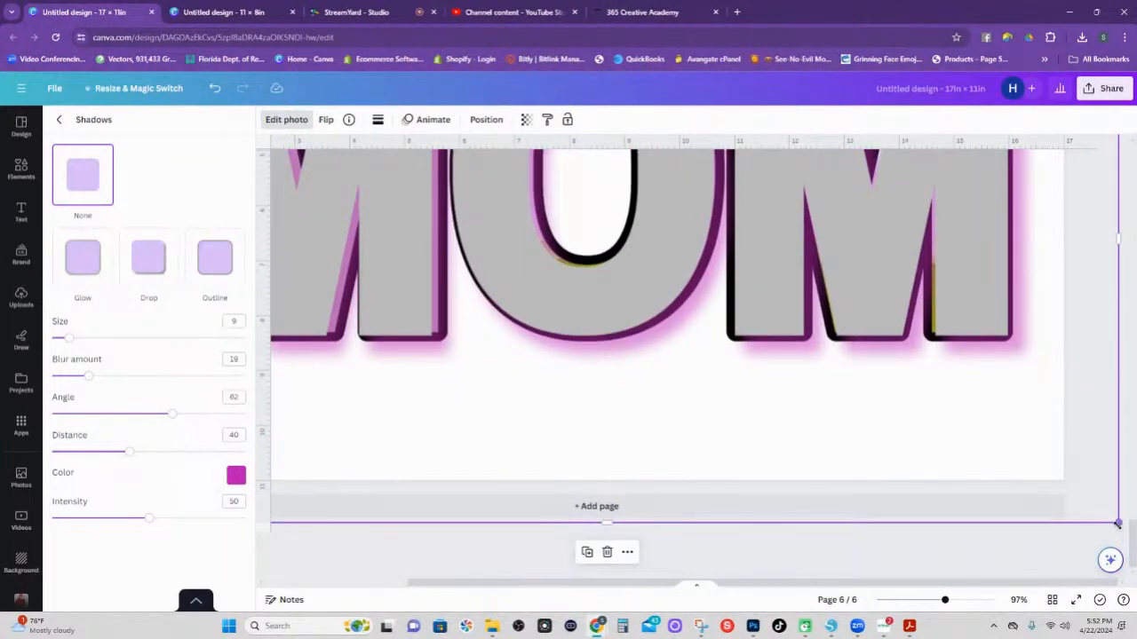
pyautogui.moveTo(1117, 522); pyautogui.dragTo(1109, 563)
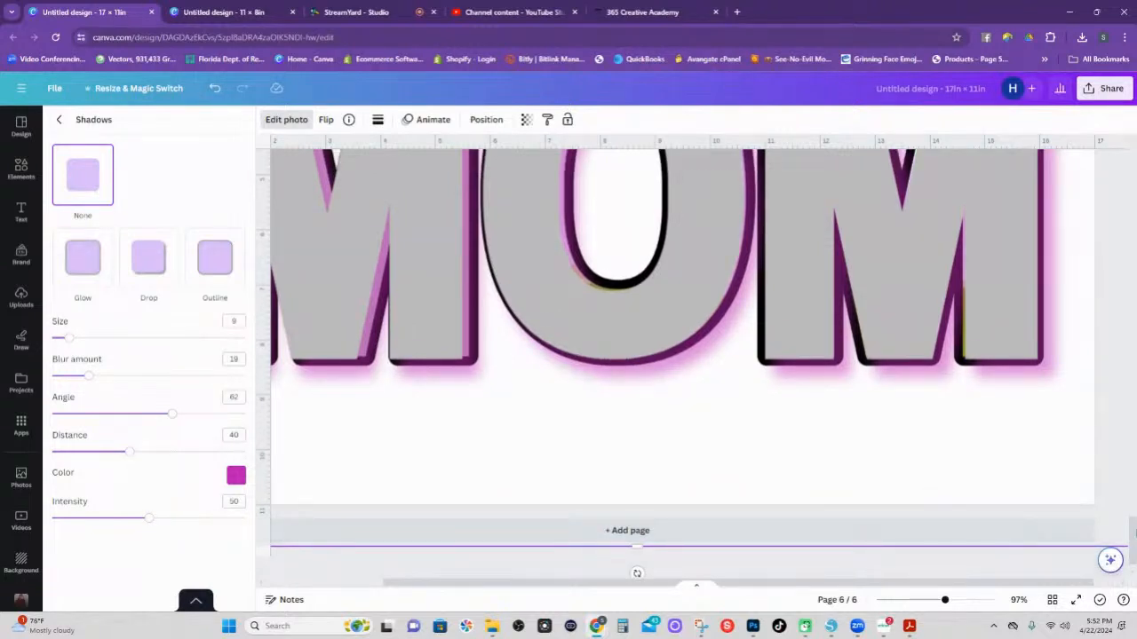
pyautogui.scroll(5, 682, 355)
pyautogui.scroll(-1, 987, 567)
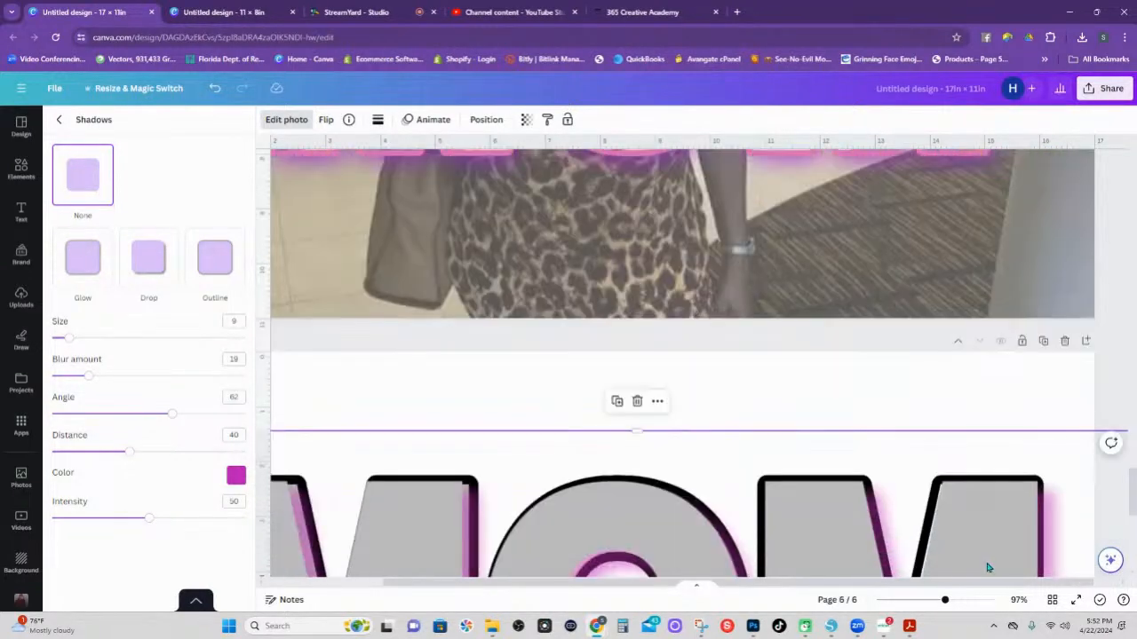
pyautogui.hscroll(2, 1008, 590)
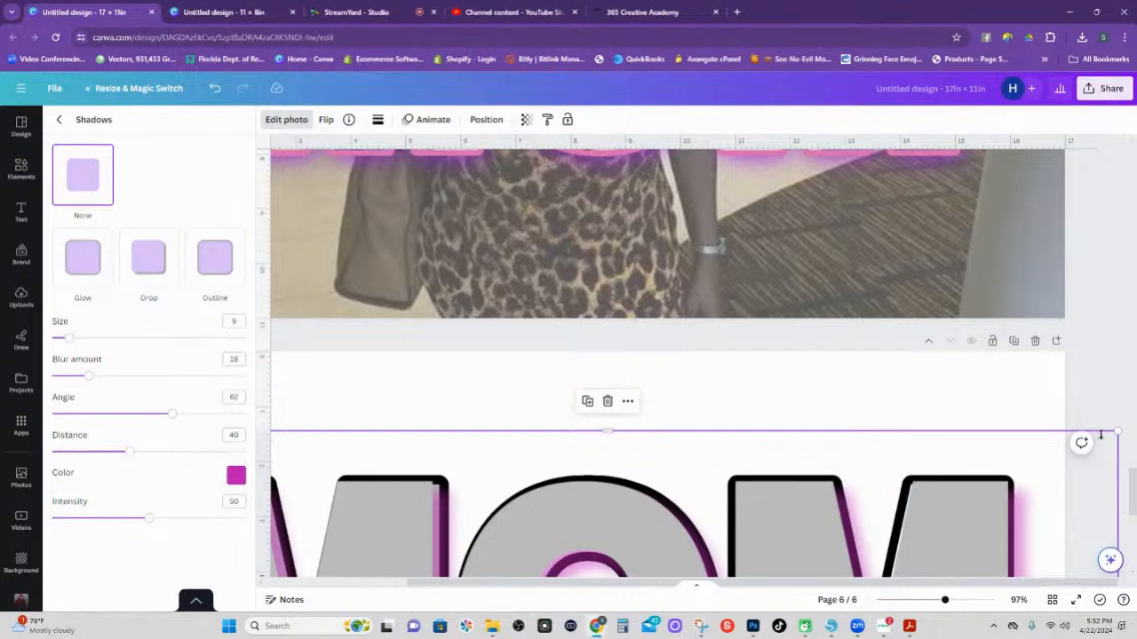
pyautogui.moveTo(1116, 434); pyautogui.dragTo(1130, 436)
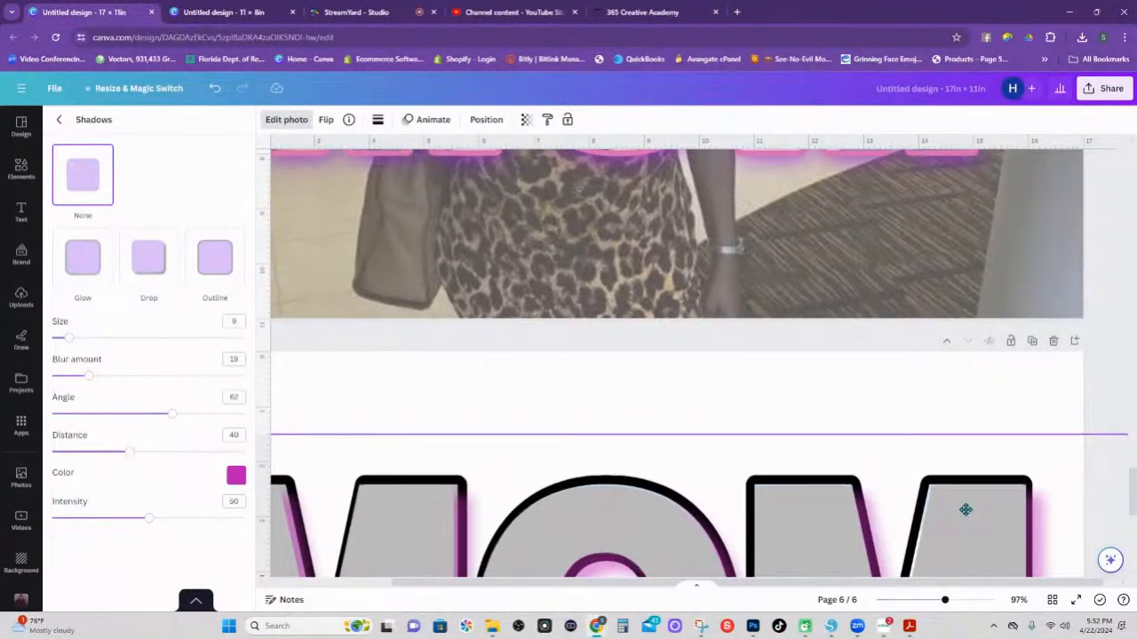
pyautogui.click(966, 509)
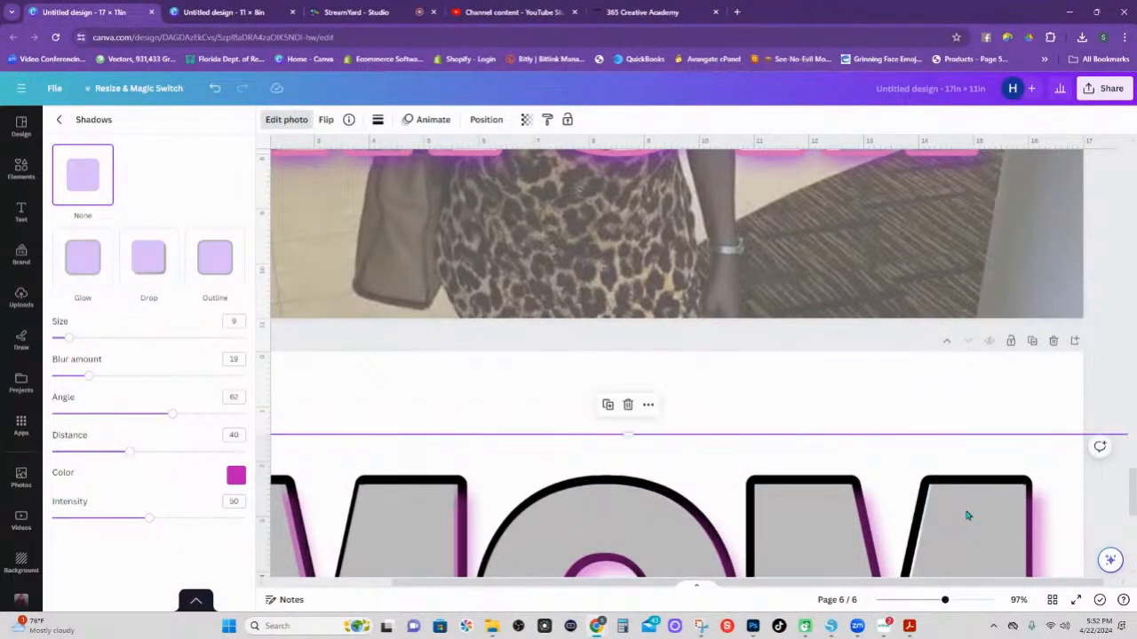
pyautogui.hscroll(-1, 967, 515)
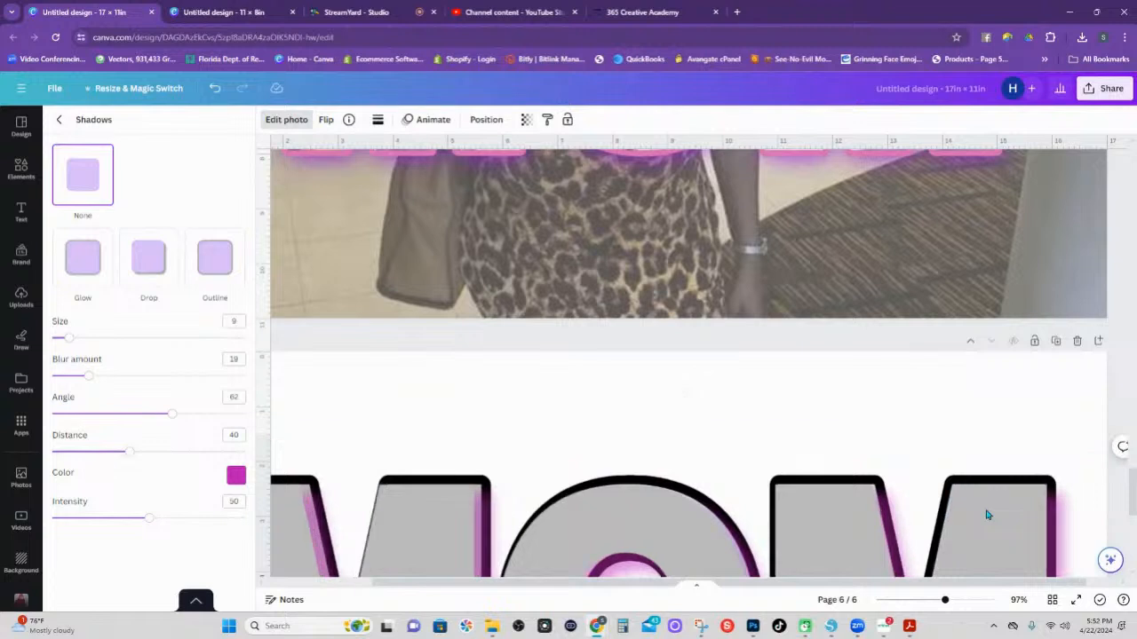
pyautogui.press('Right')
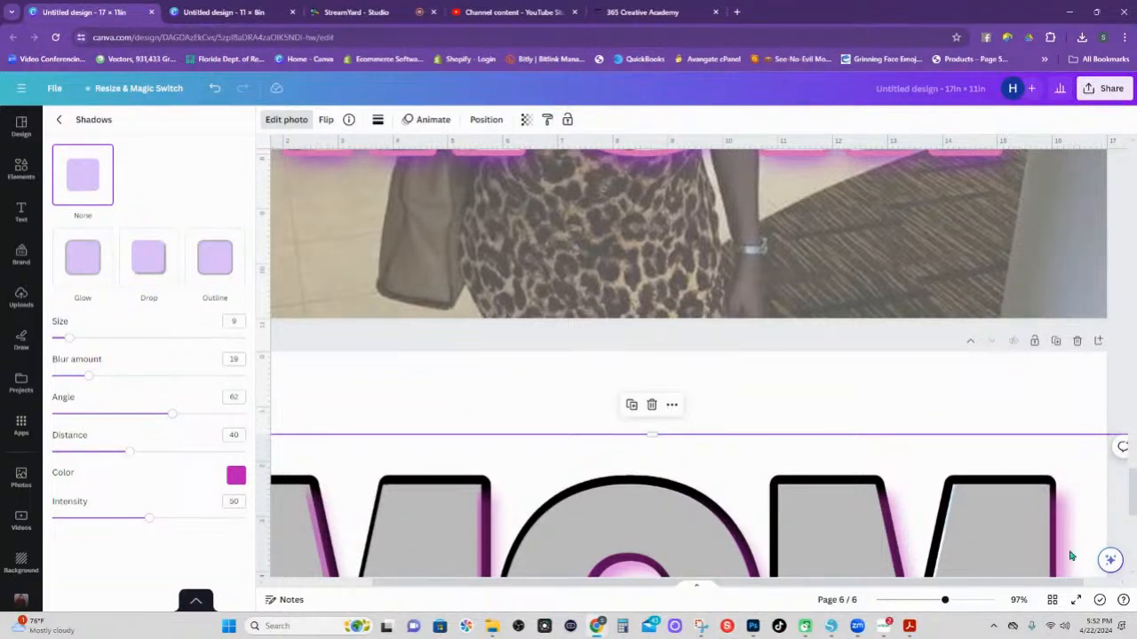
pyautogui.moveTo(944, 600); pyautogui.dragTo(912, 601)
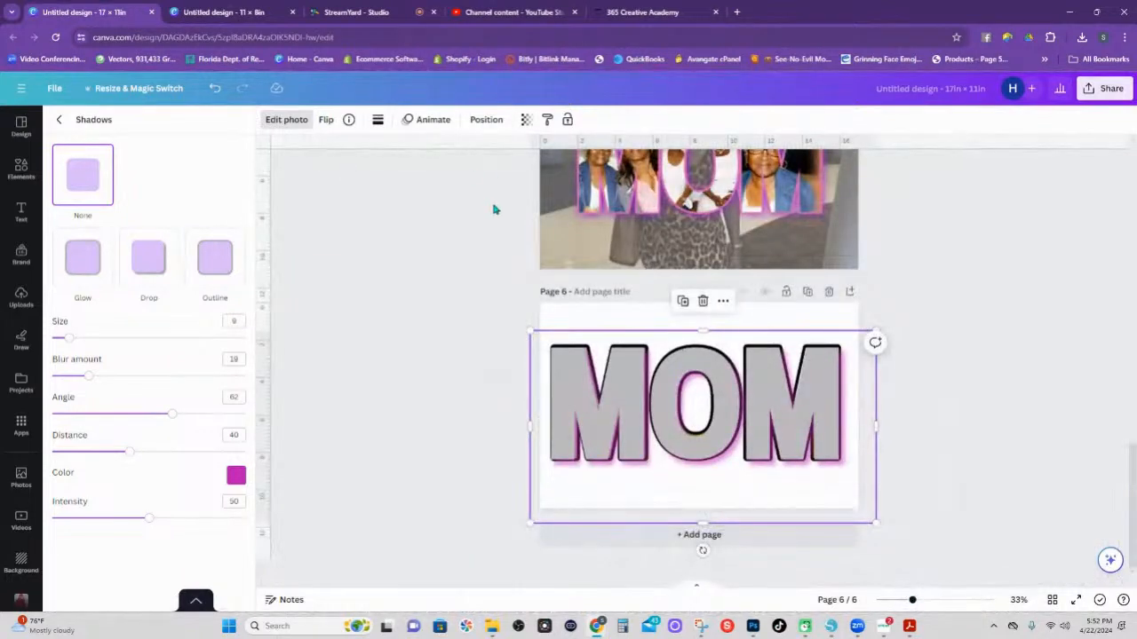
# Drag the top MOM layer down in Layers so the photo frames sit above the shadowed lettering.
pyautogui.click(486, 119)
pyautogui.moveTo(71, 194); pyautogui.dragTo(63, 332)
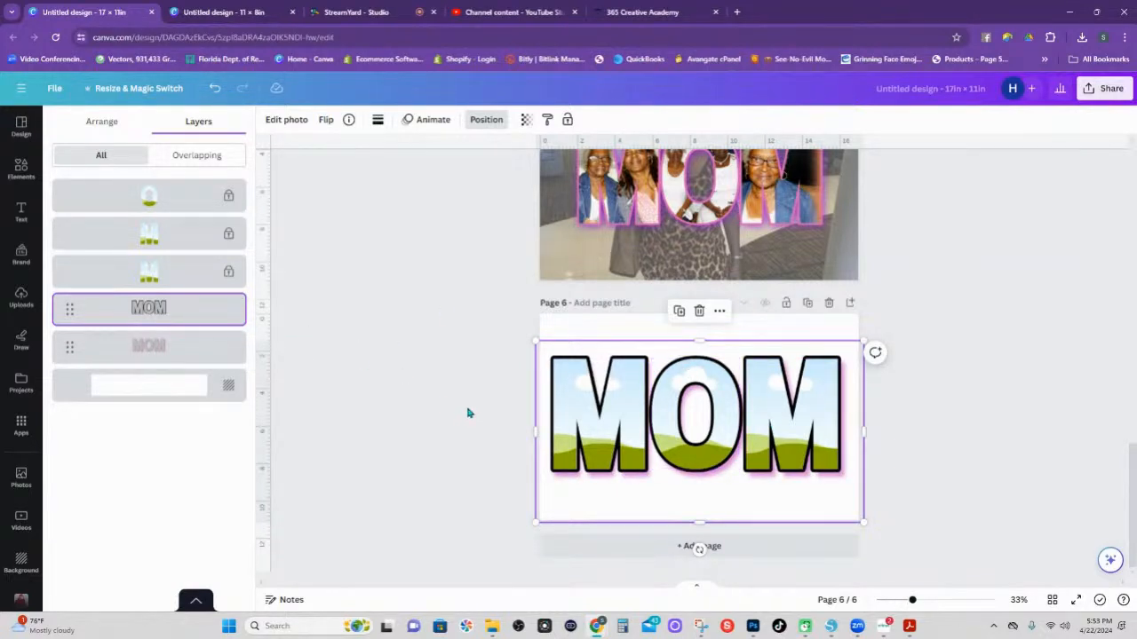
pyautogui.click(913, 449)
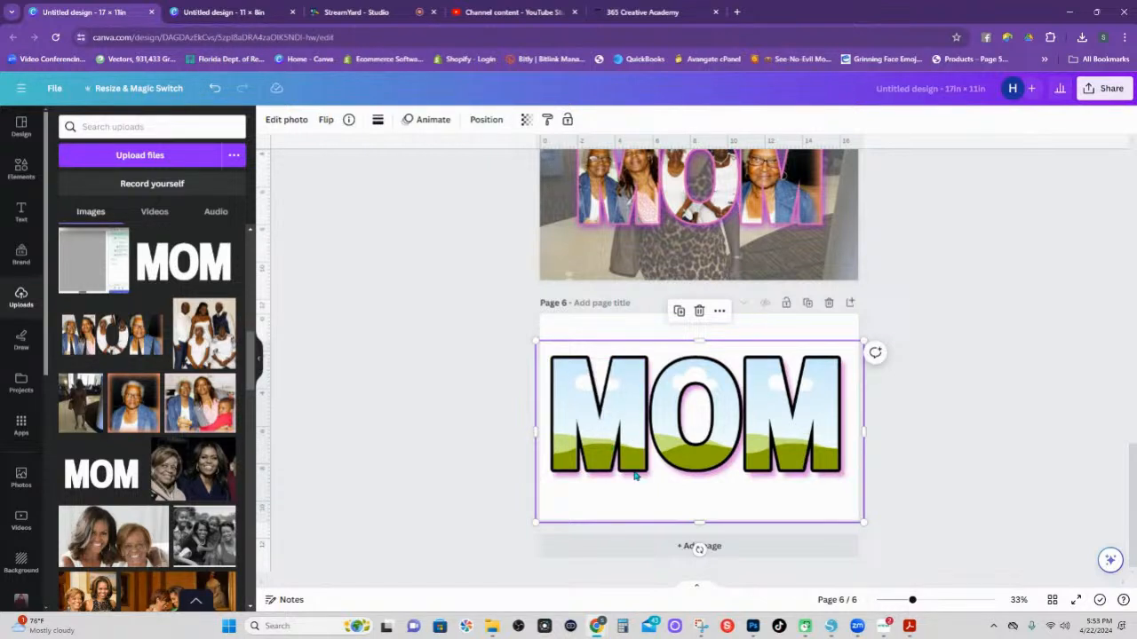
# Trim the MOM frame image from the top, bottom, right and left to fit the letters.
pyautogui.click(867, 366)
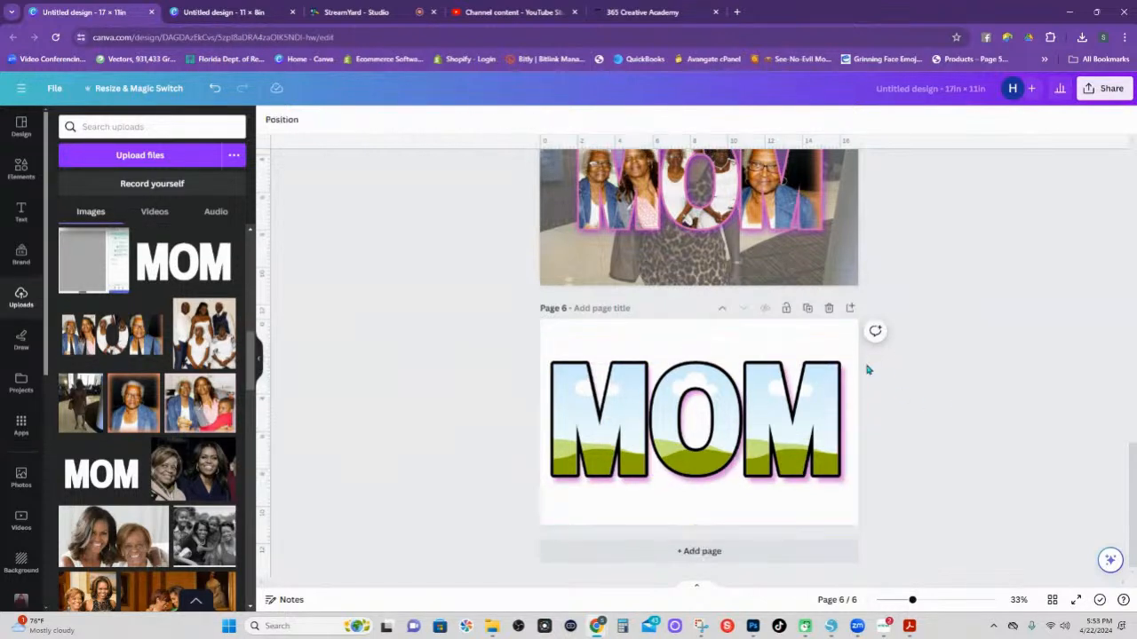
pyautogui.click(763, 368)
pyautogui.moveTo(700, 345); pyautogui.dragTo(699, 360)
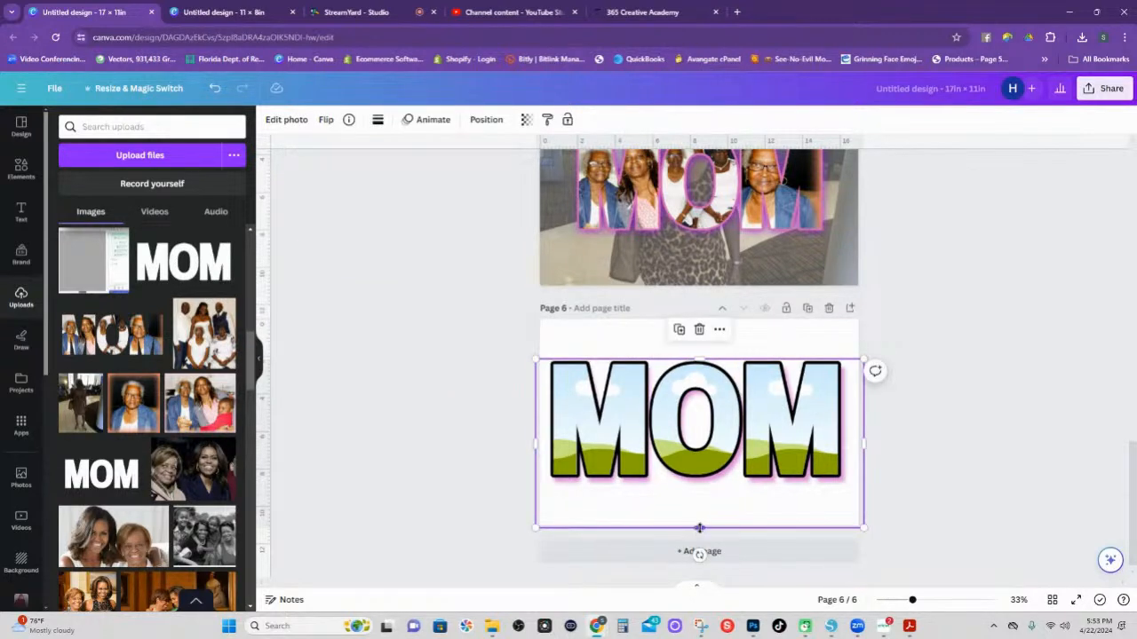
pyautogui.moveTo(700, 528); pyautogui.dragTo(699, 480)
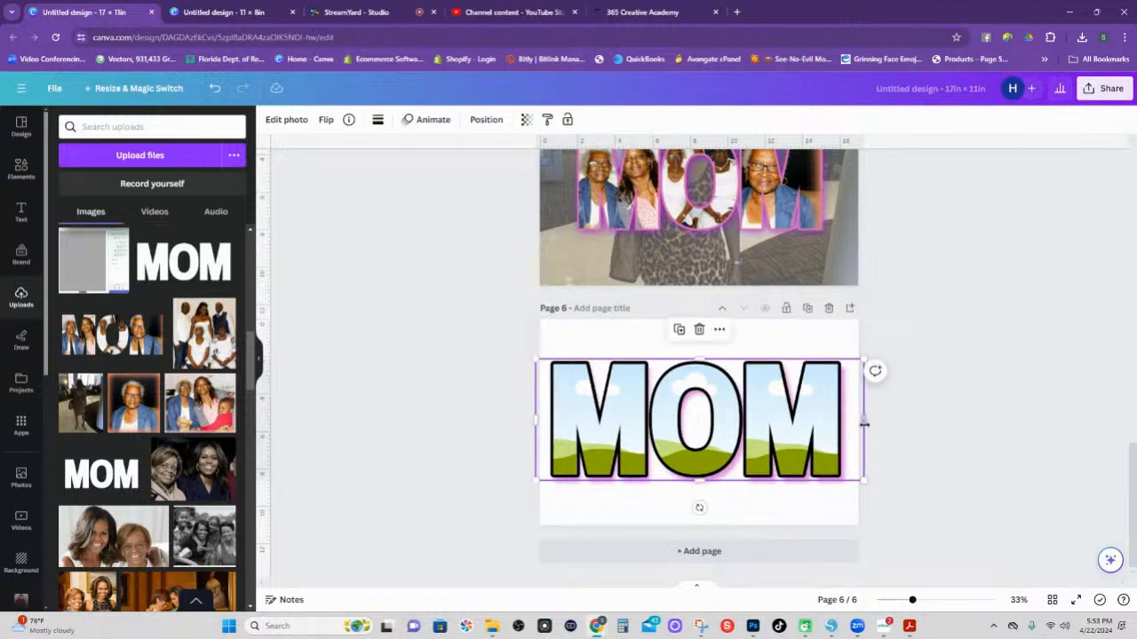
pyautogui.moveTo(863, 424); pyautogui.dragTo(843, 424)
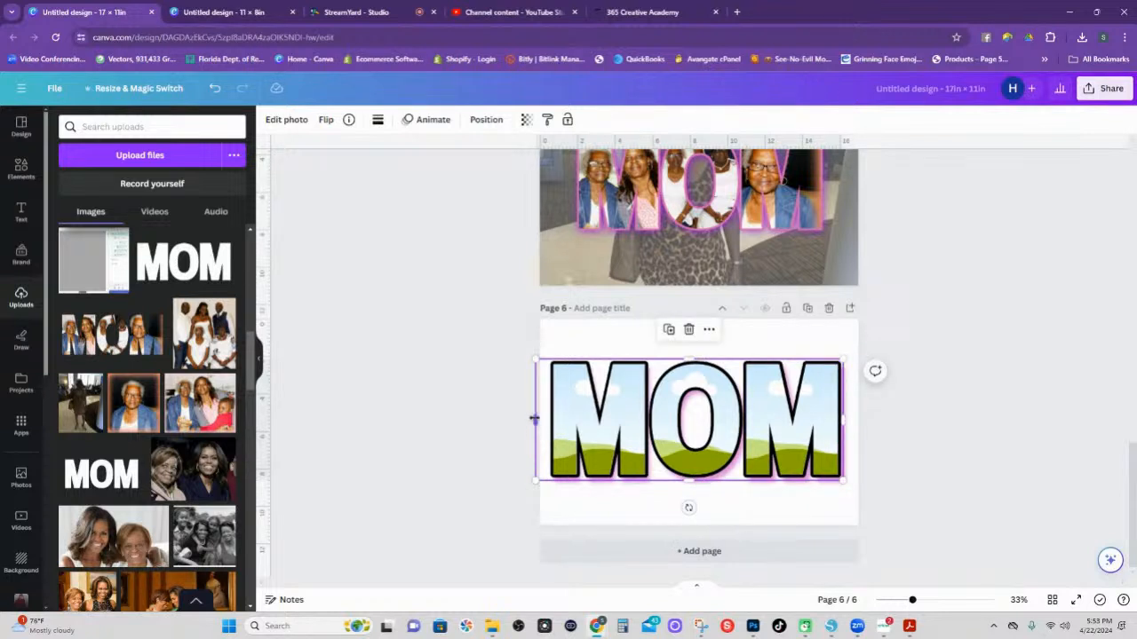
pyautogui.moveTo(534, 419); pyautogui.dragTo(549, 421)
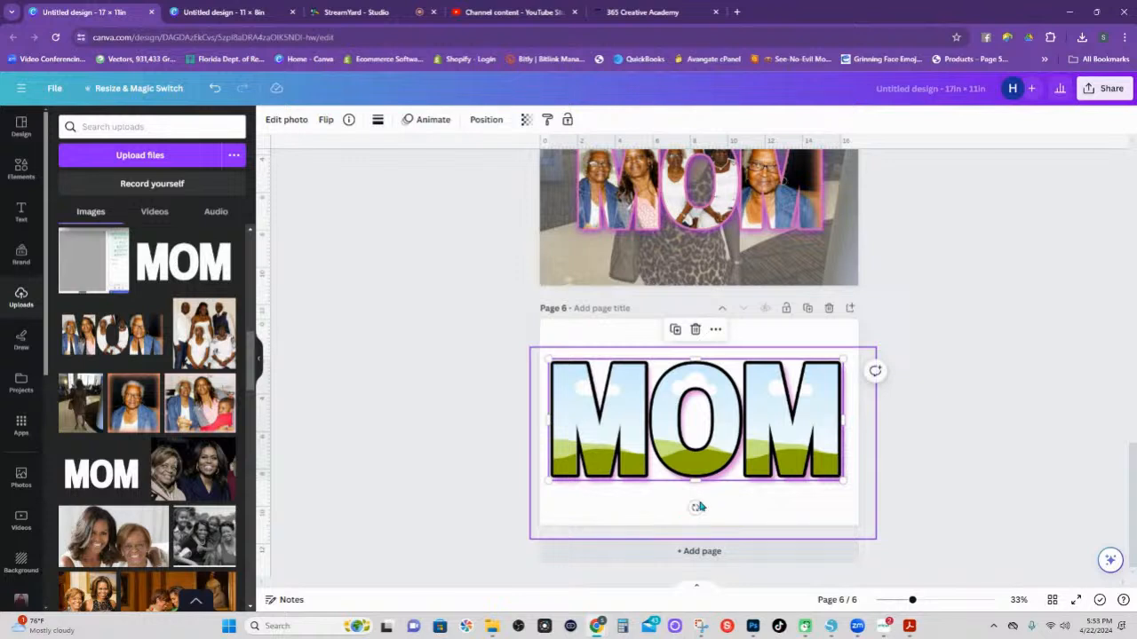
pyautogui.click(959, 497)
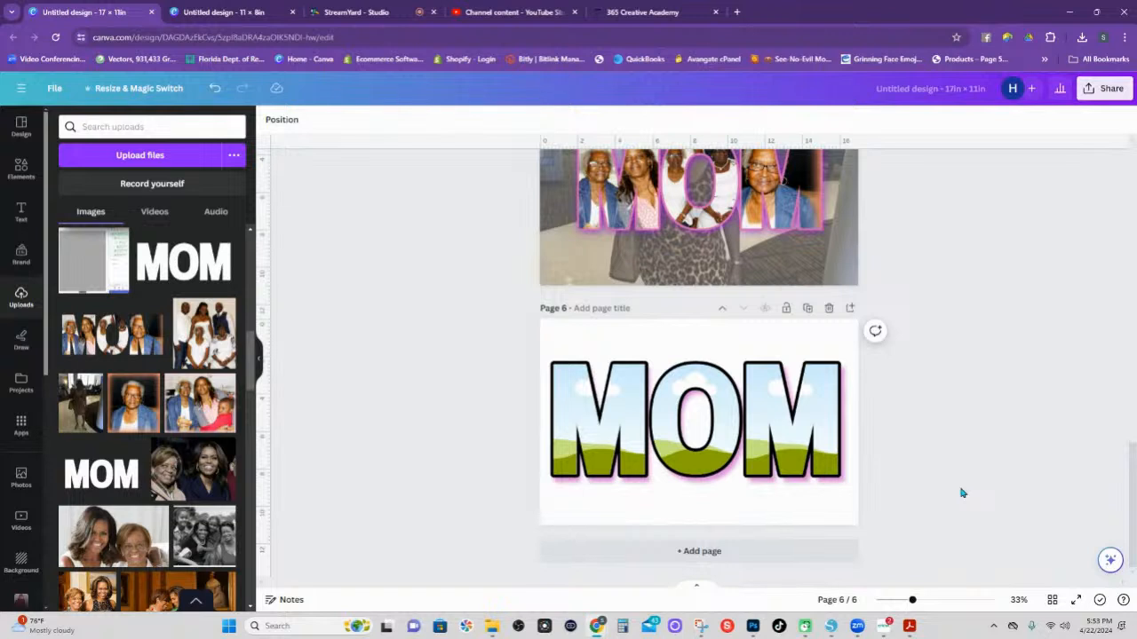
pyautogui.click(633, 483)
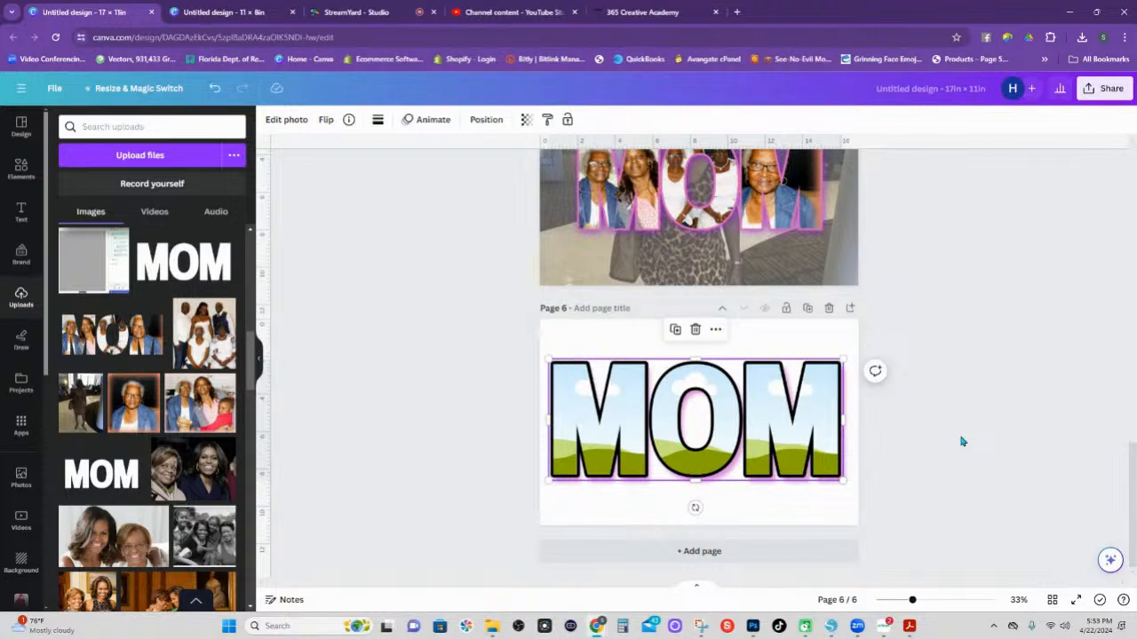
pyautogui.click(893, 471)
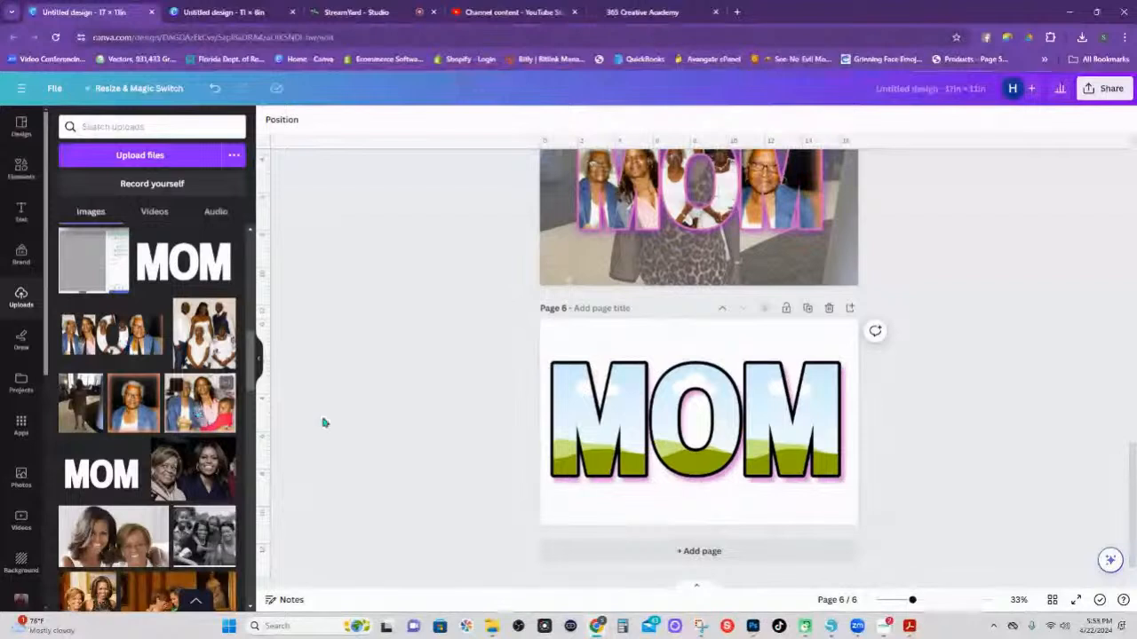
# Unlock the O and second M frames and drop a family photo into the first M.
pyautogui.click(590, 373)
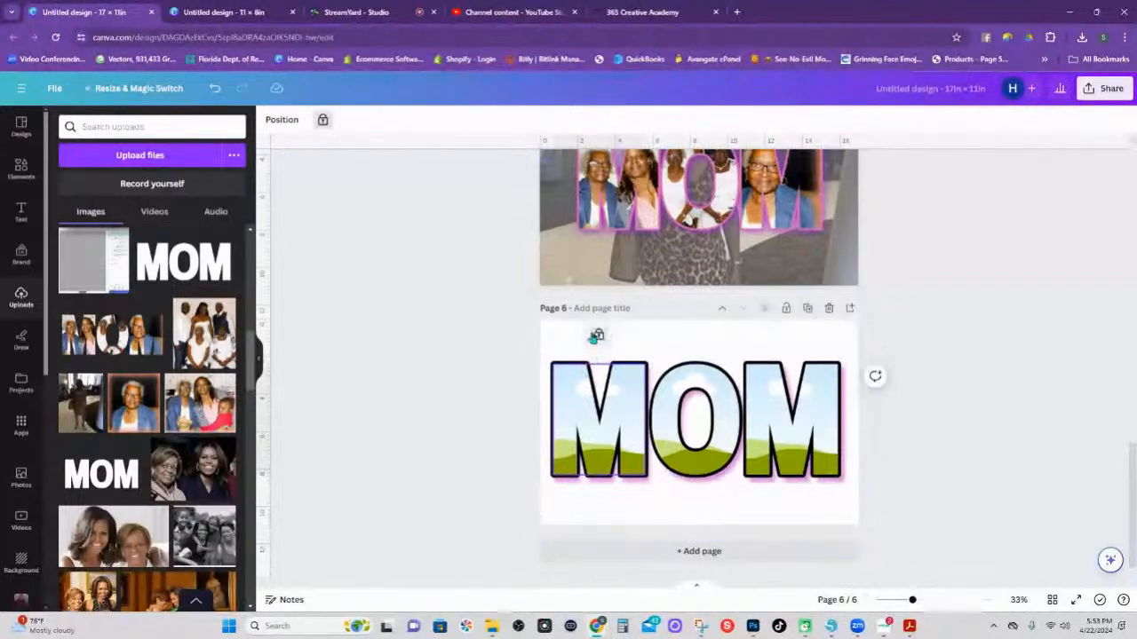
pyautogui.click(686, 383)
pyautogui.click(695, 336)
pyautogui.click(776, 381)
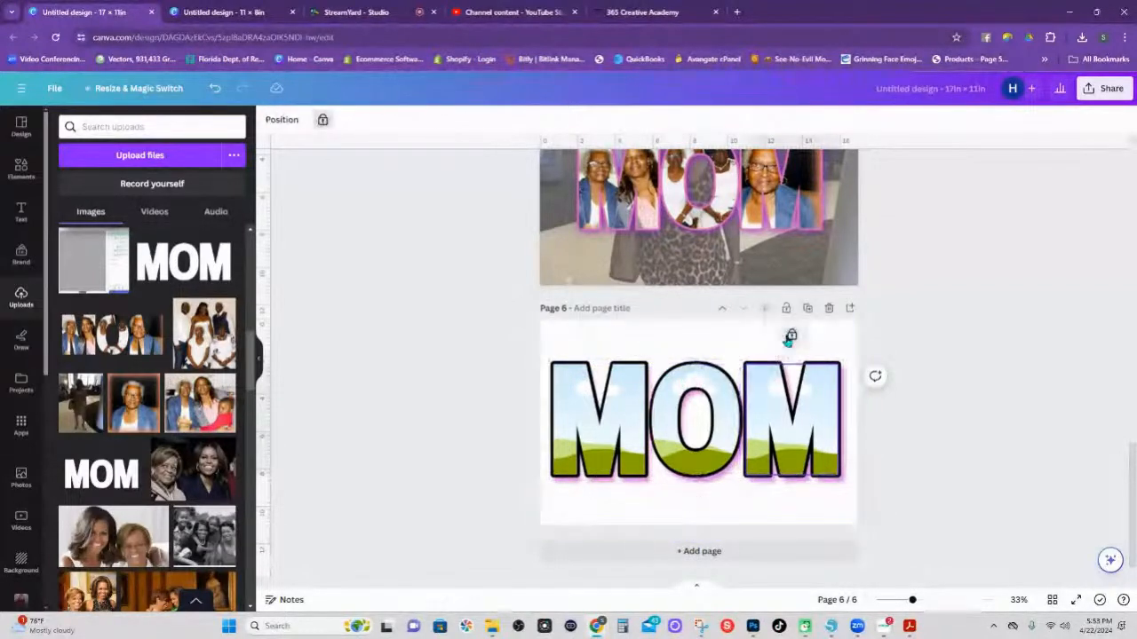
pyautogui.click(790, 336)
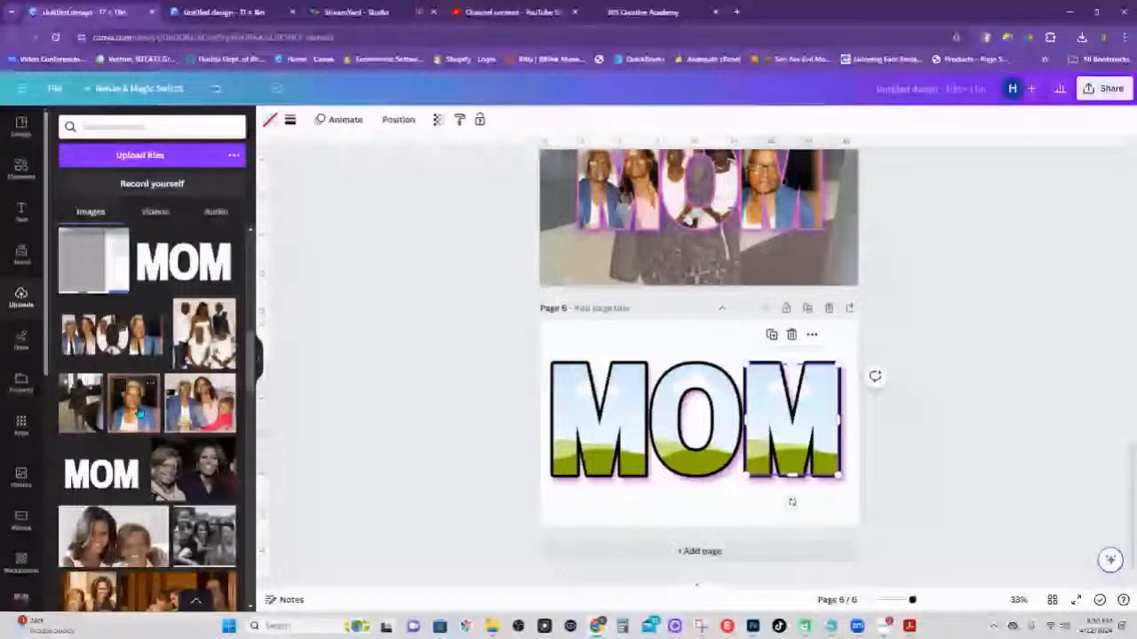
pyautogui.moveTo(138, 413); pyautogui.dragTo(600, 417)
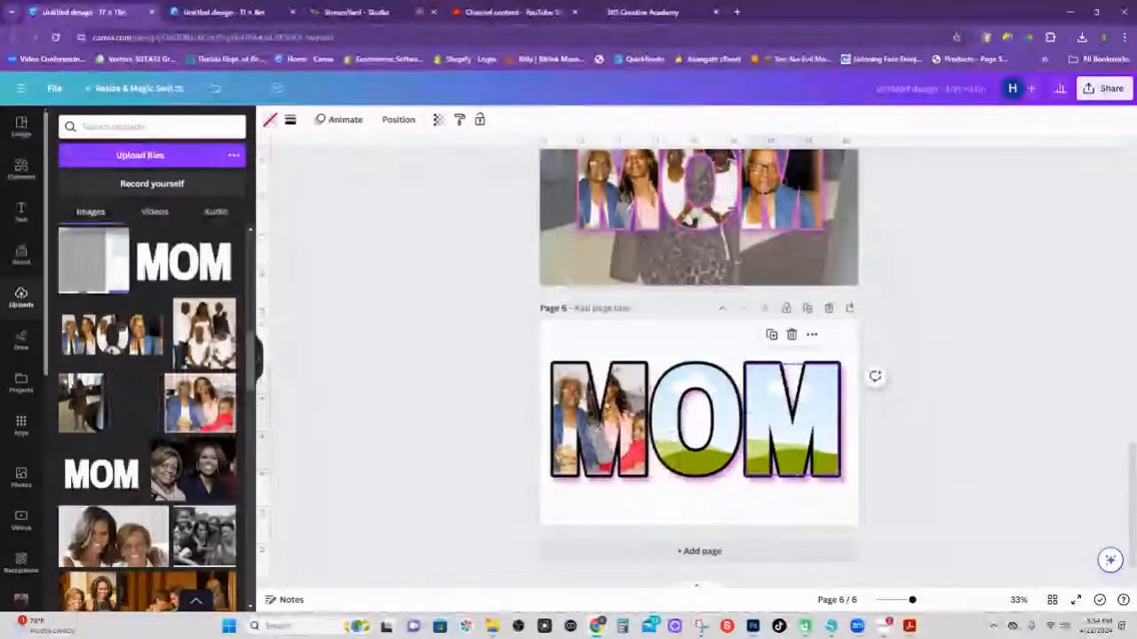
# Drop the portrait into the second M and the group photo into the O, enlarging and centring the O's people.
pyautogui.moveTo(133, 404); pyautogui.dragTo(769, 424)
pyautogui.moveTo(197, 327); pyautogui.dragTo(665, 407)
pyautogui.doubleClick(665, 406)
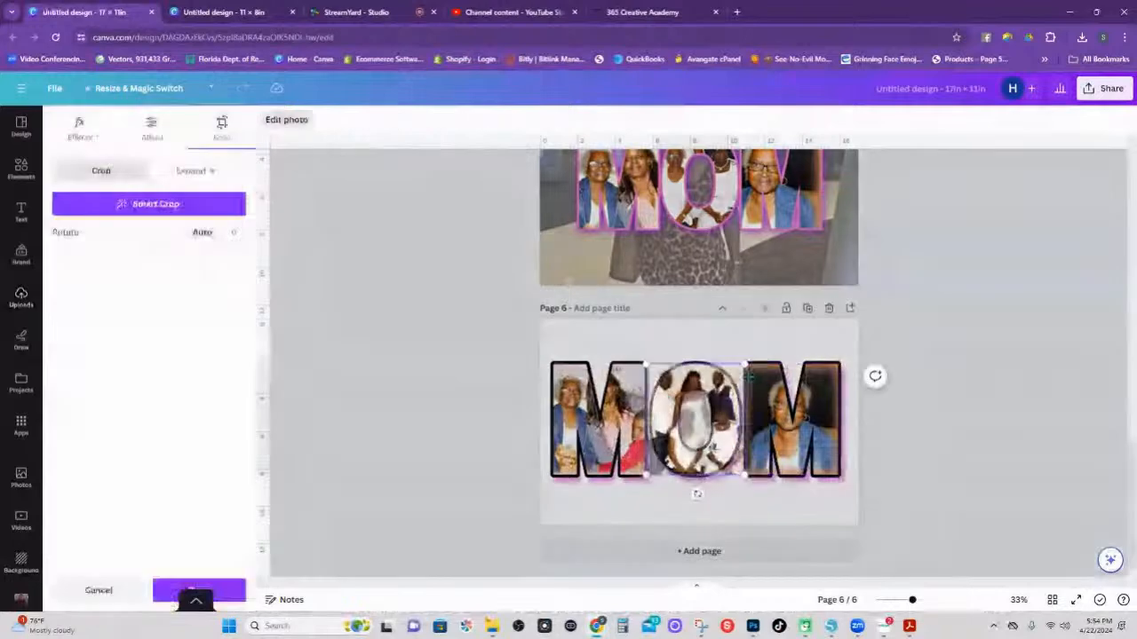
pyautogui.moveTo(741, 364); pyautogui.dragTo(789, 346)
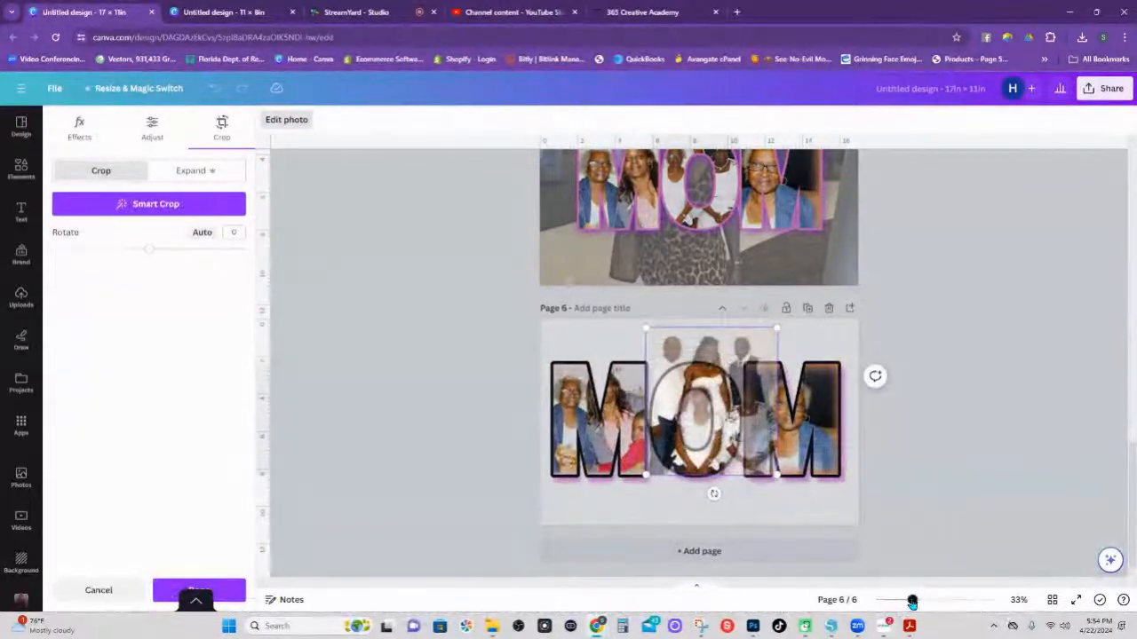
pyautogui.moveTo(912, 600); pyautogui.dragTo(933, 600)
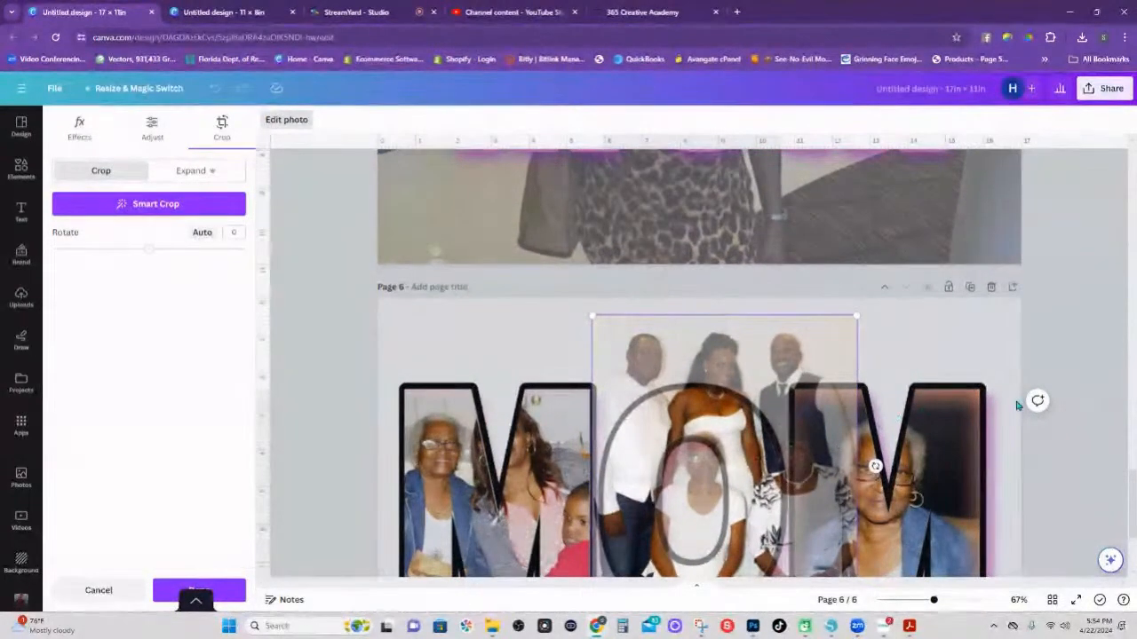
pyautogui.moveTo(1133, 500); pyautogui.dragTo(1133, 513)
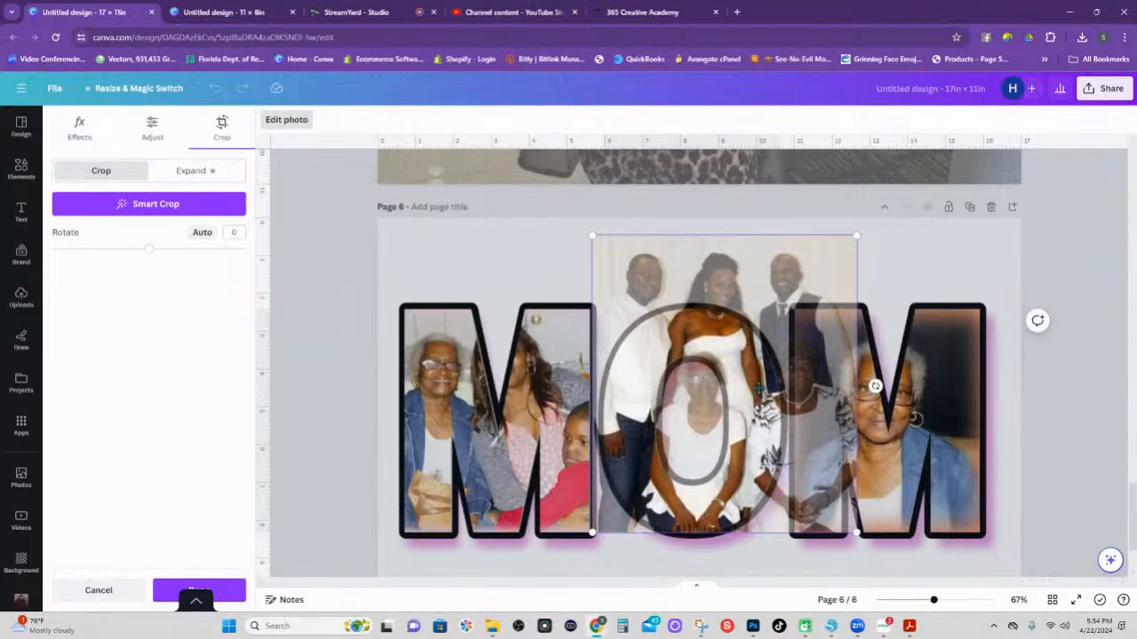
pyautogui.moveTo(759, 388); pyautogui.dragTo(706, 388)
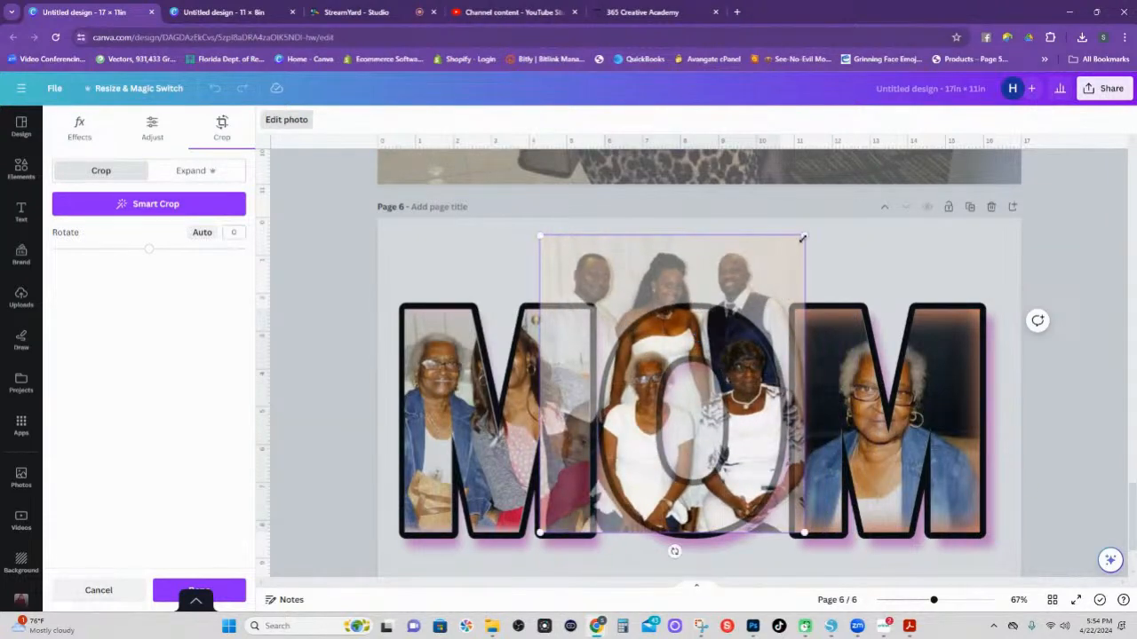
pyautogui.moveTo(802, 238); pyautogui.dragTo(871, 218)
pyautogui.moveTo(737, 377); pyautogui.dragTo(705, 371)
pyautogui.click(850, 579)
# Enlarge the photo inside the right M and shift it left and down.
pyautogui.doubleClick(860, 391)
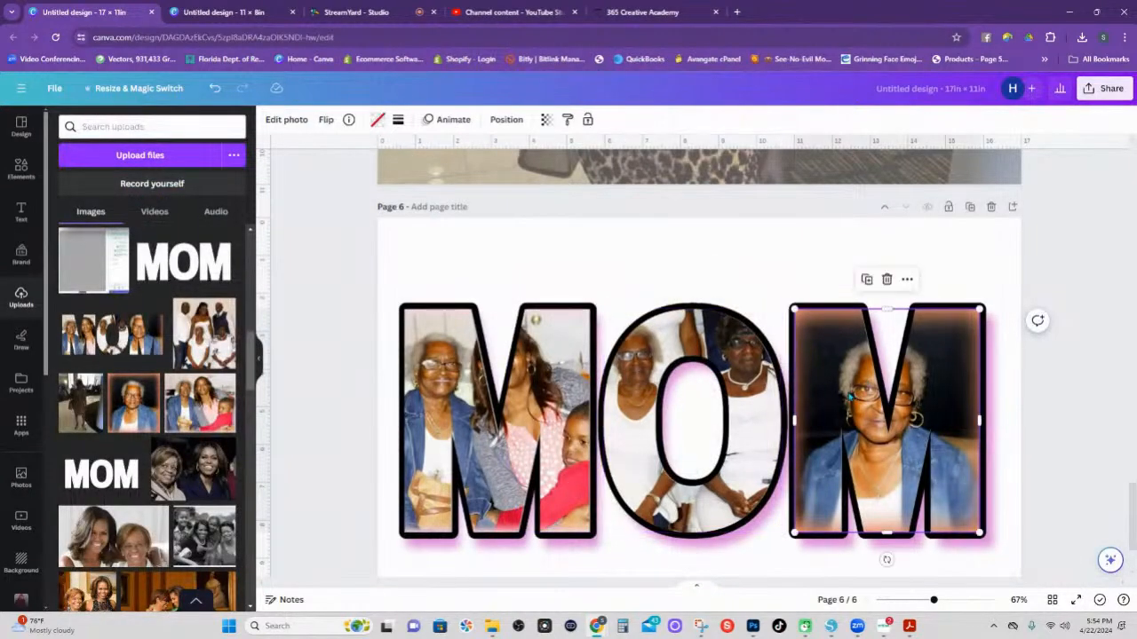
pyautogui.moveTo(985, 308); pyautogui.dragTo(1055, 264)
pyautogui.moveTo(951, 361); pyautogui.dragTo(893, 368)
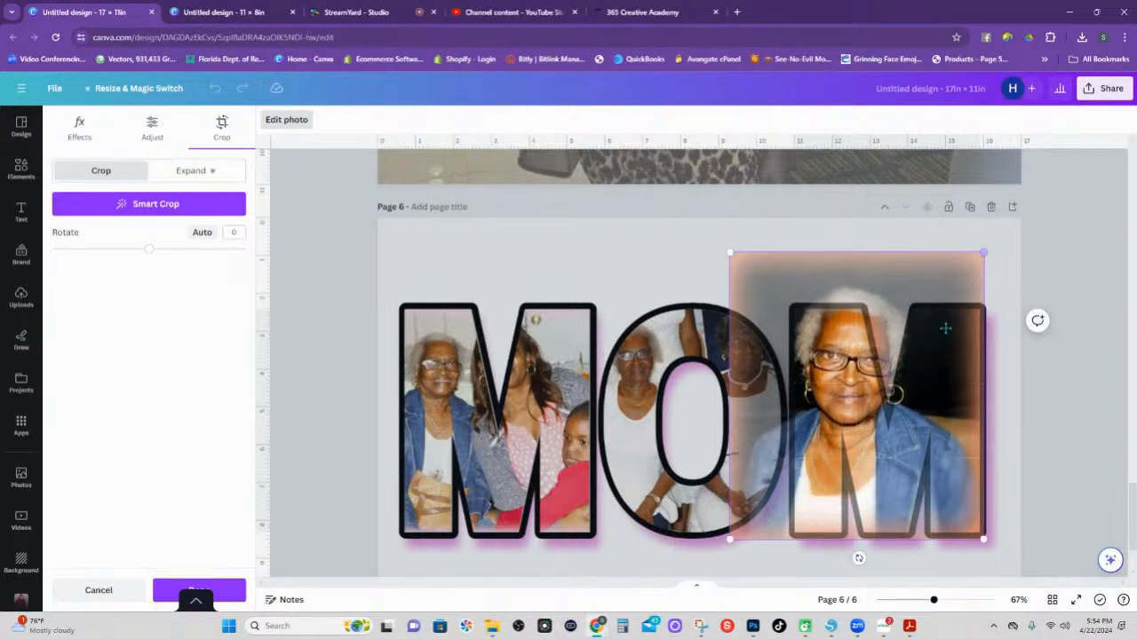
pyautogui.moveTo(944, 325); pyautogui.dragTo(913, 354)
# Enlarge the left M's photo and move it down so the faces fit the letter.
pyautogui.doubleClick(555, 377)
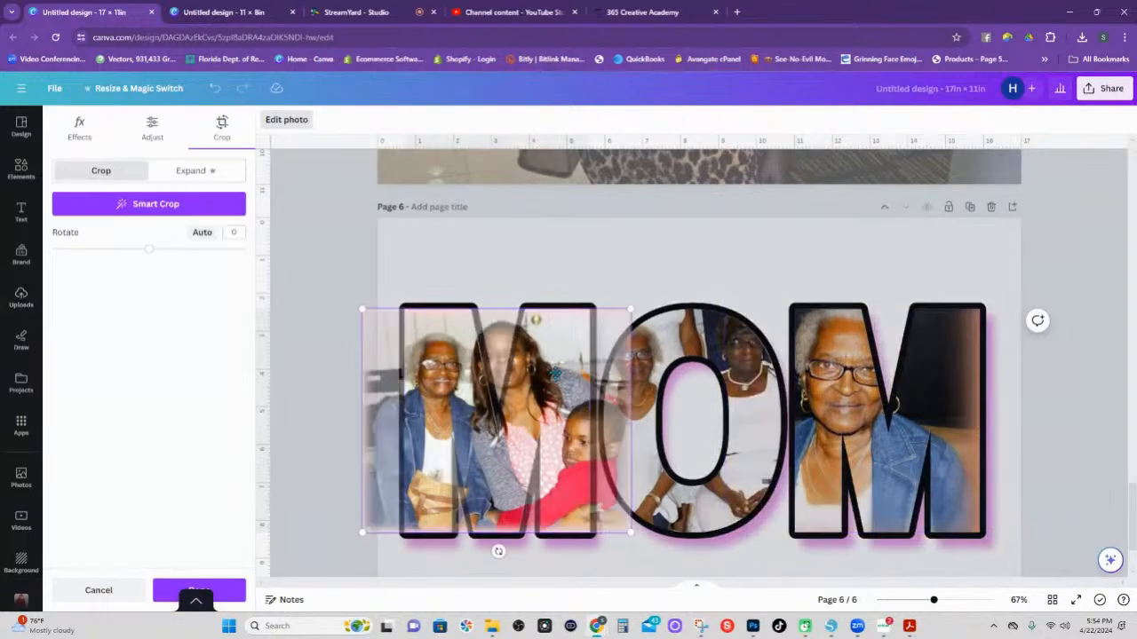
pyautogui.moveTo(631, 306); pyautogui.dragTo(710, 271)
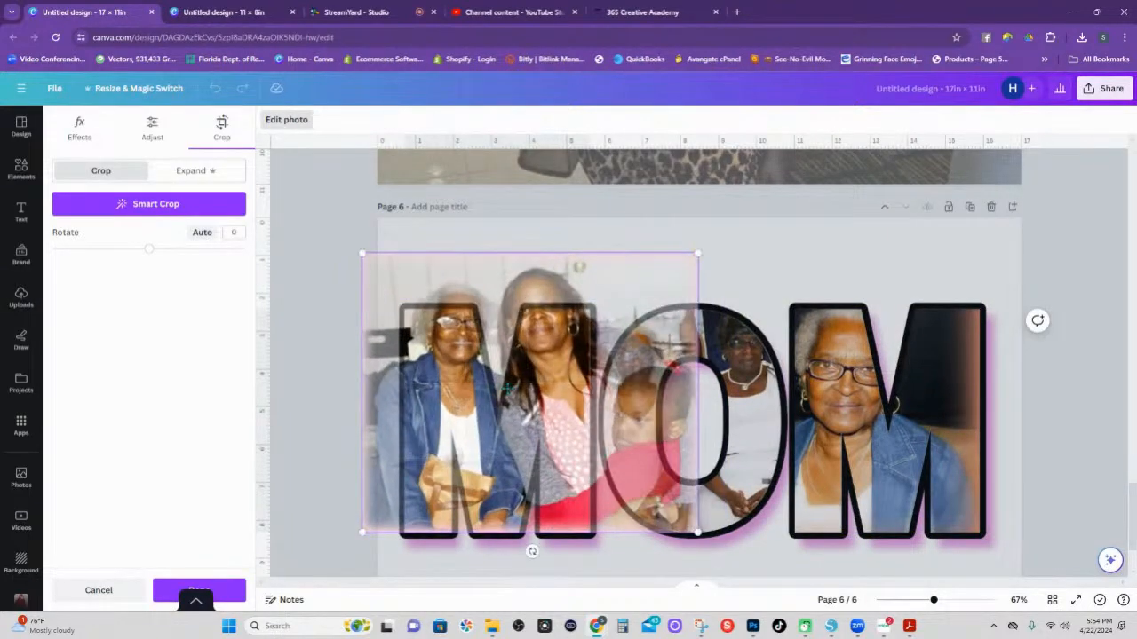
pyautogui.moveTo(558, 384); pyautogui.dragTo(558, 422)
pyautogui.click(807, 267)
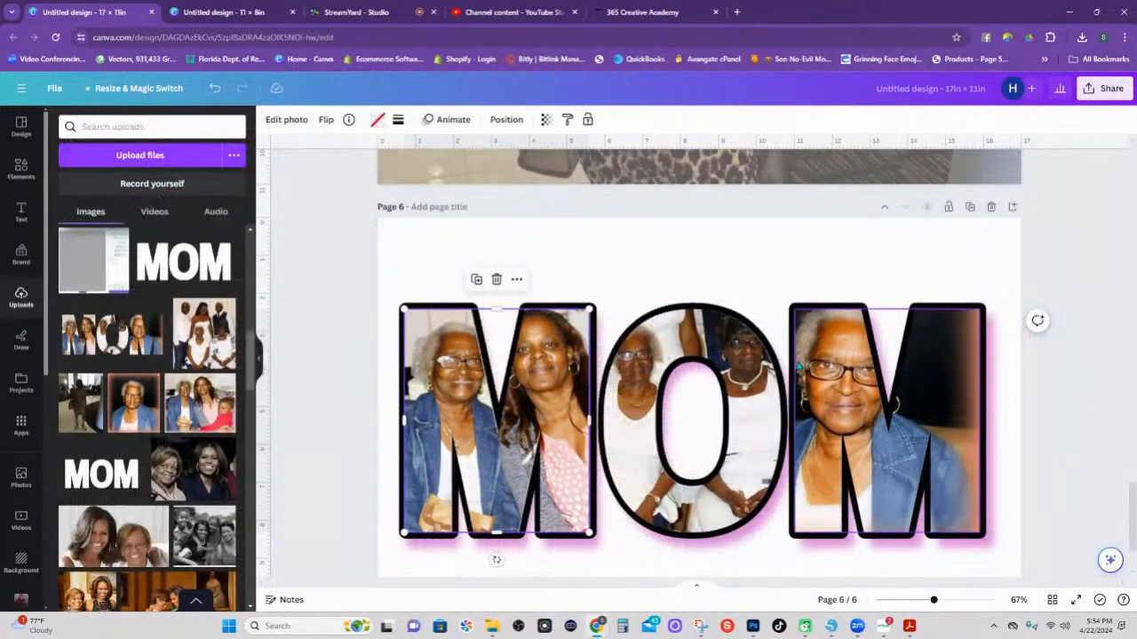
pyautogui.click(778, 290)
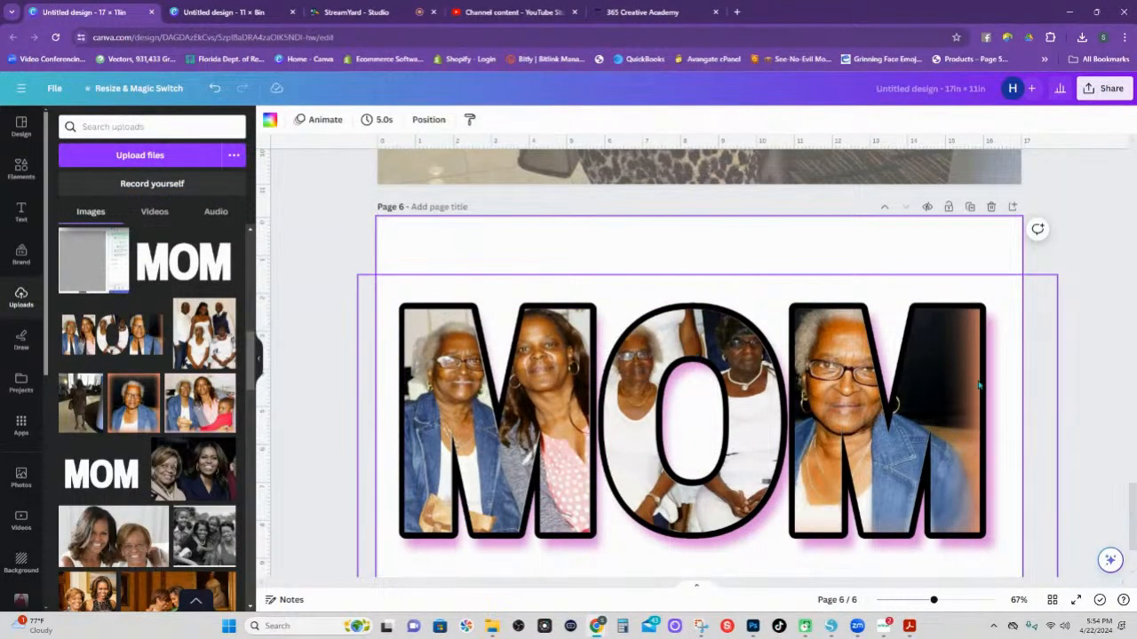
pyautogui.moveTo(934, 601); pyautogui.dragTo(916, 600)
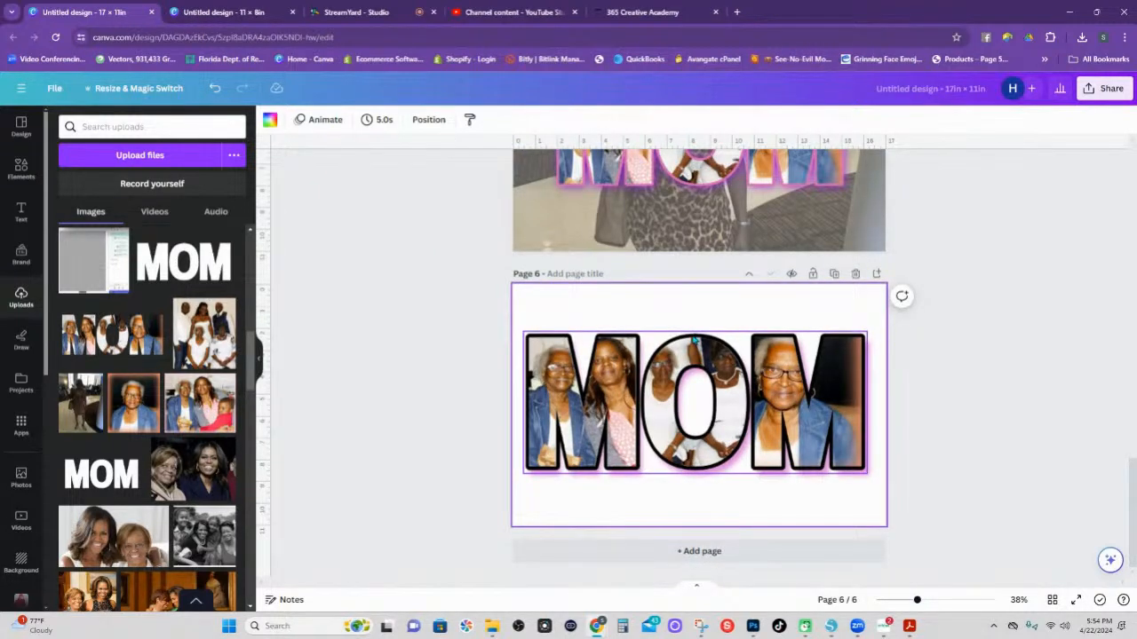
pyautogui.click(695, 340)
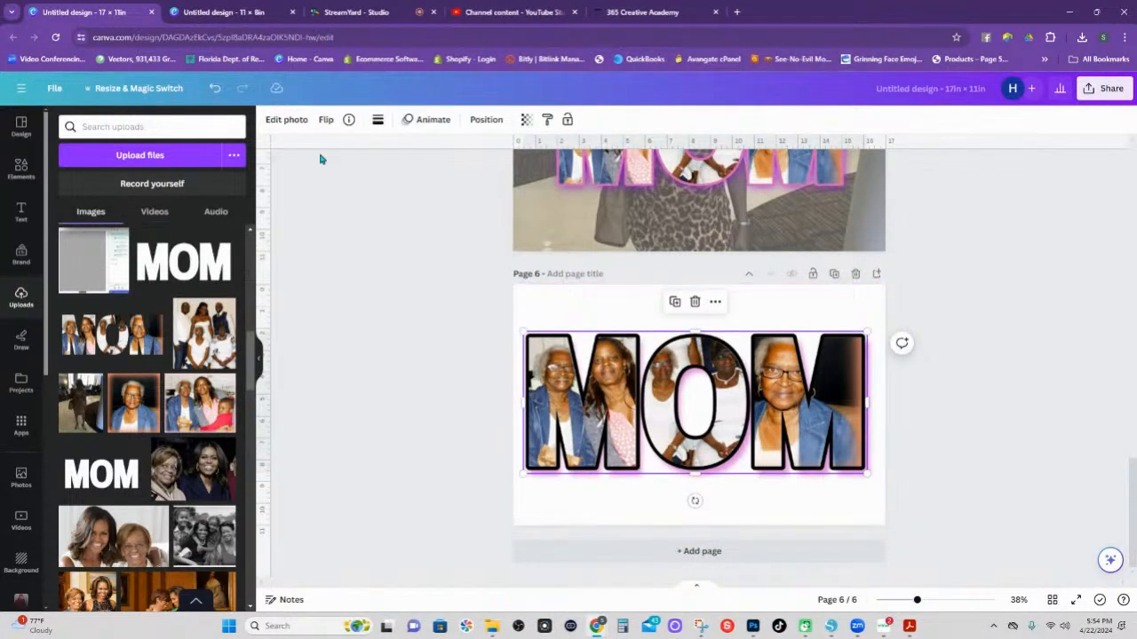
# Change the MOM letters' shadow outline colour from black to light lavender #8A85BD.
pyautogui.click(290, 121)
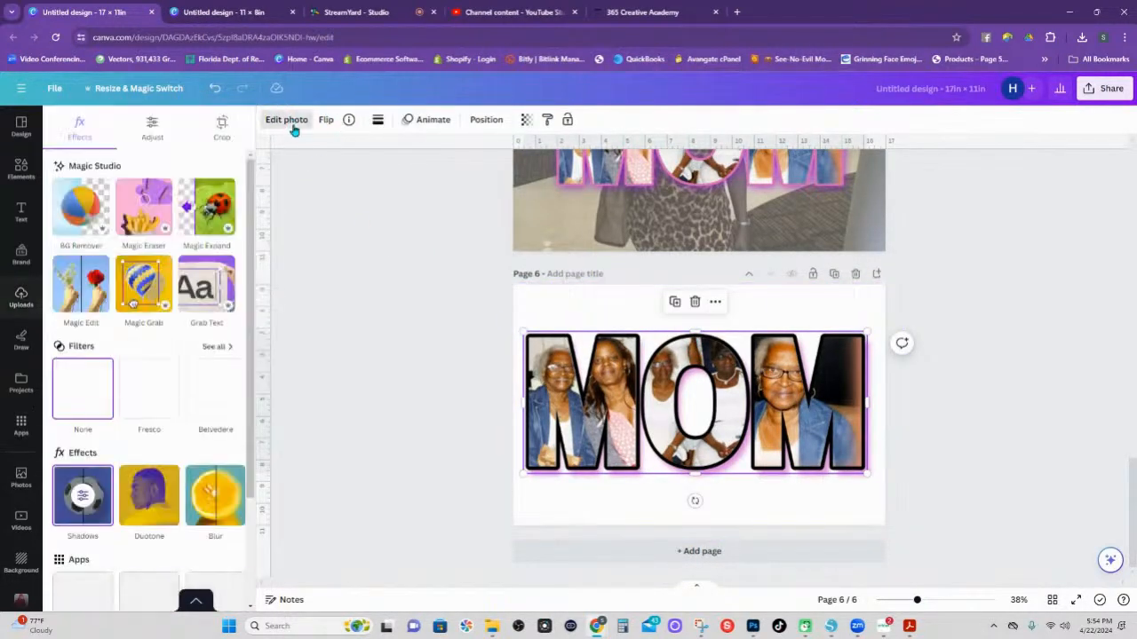
pyautogui.click(87, 506)
pyautogui.click(235, 475)
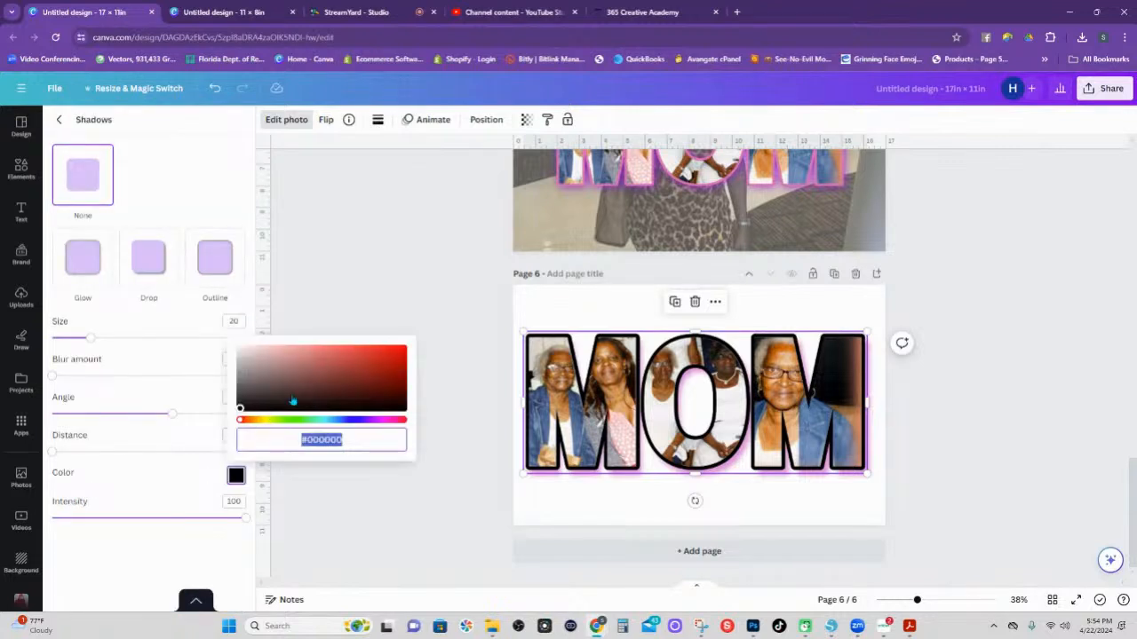
pyautogui.click(372, 365)
pyautogui.click(333, 381)
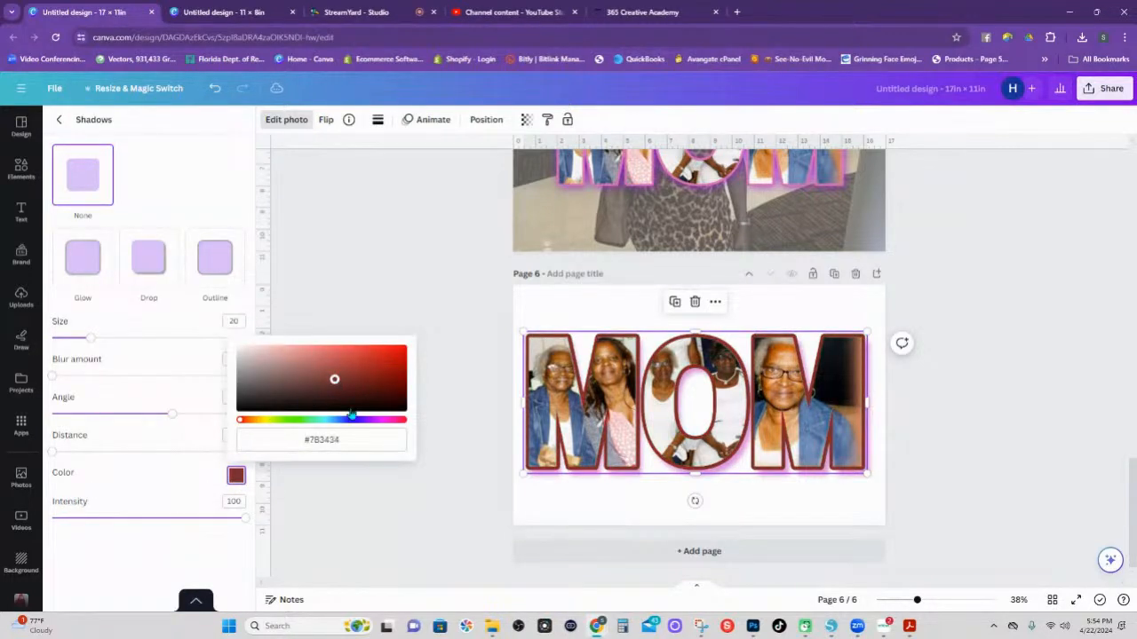
pyautogui.click(351, 419)
pyautogui.click(315, 369)
pyautogui.click(361, 363)
pyautogui.click(373, 378)
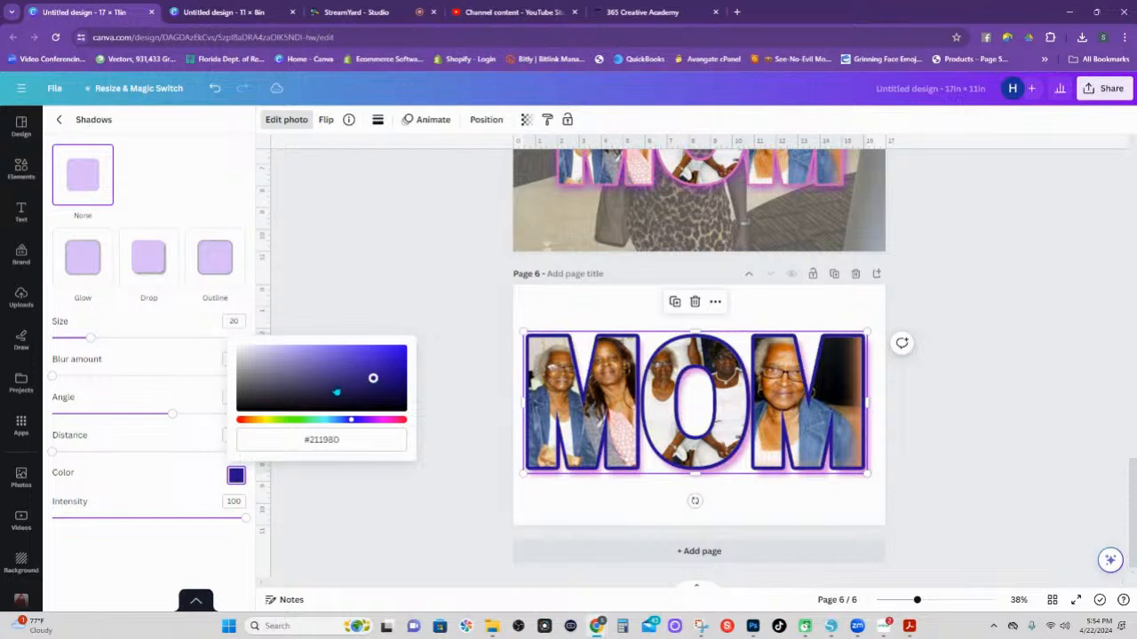
pyautogui.click(334, 383)
pyautogui.click(312, 383)
pyautogui.click(295, 362)
pyautogui.click(343, 370)
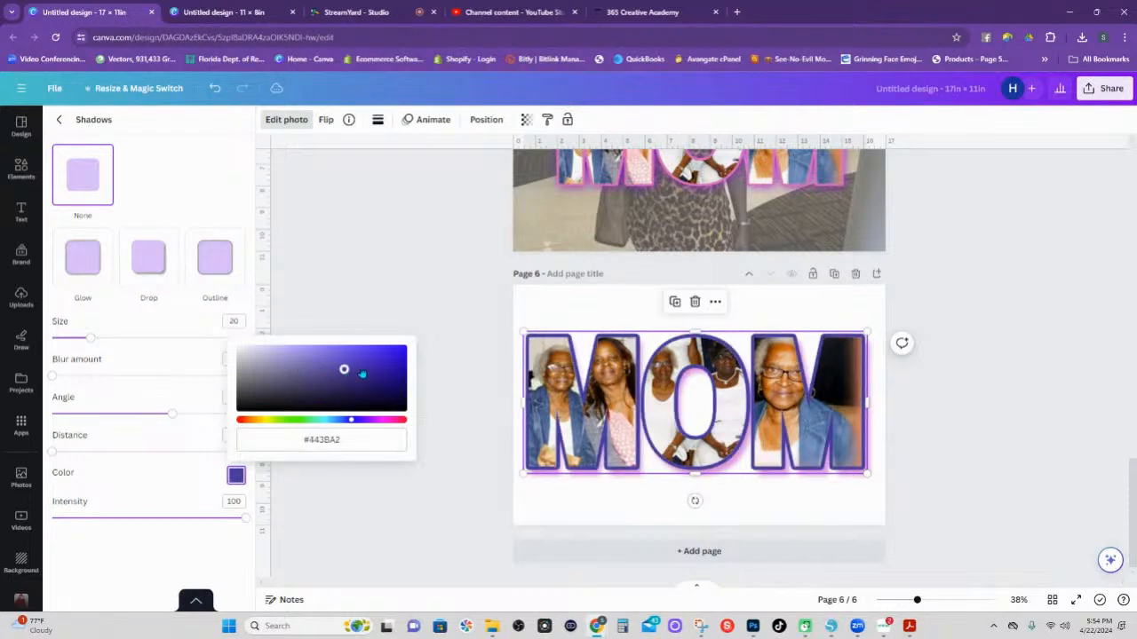
pyautogui.click(322, 376)
pyautogui.click(299, 383)
pyautogui.click(281, 368)
pyautogui.click(307, 363)
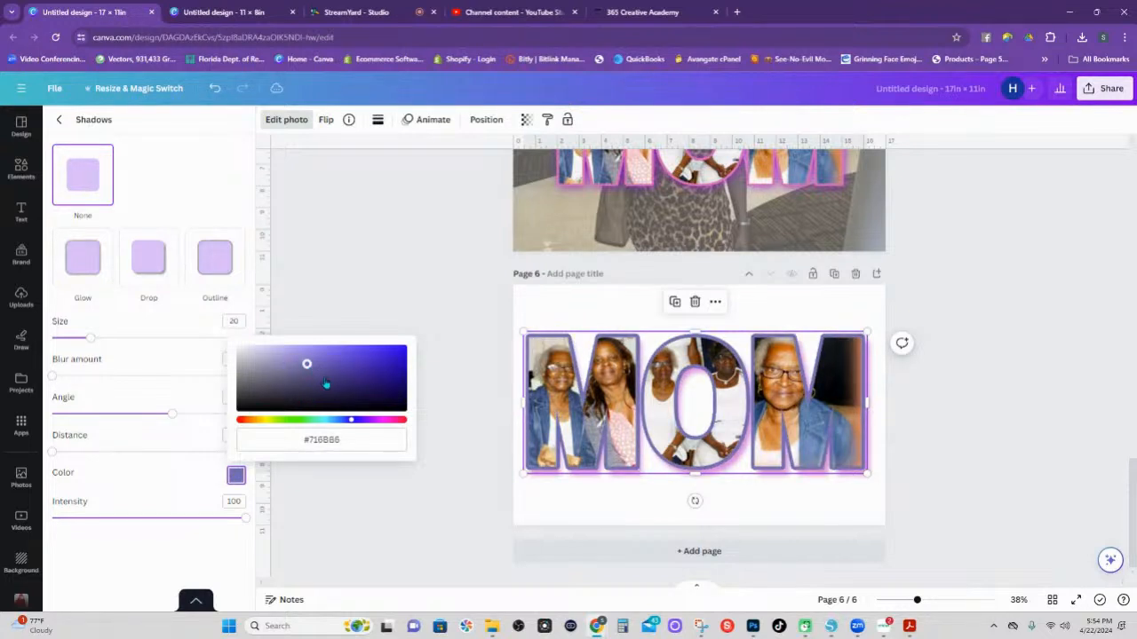
pyautogui.click(287, 382)
pyautogui.click(305, 365)
pyautogui.click(286, 364)
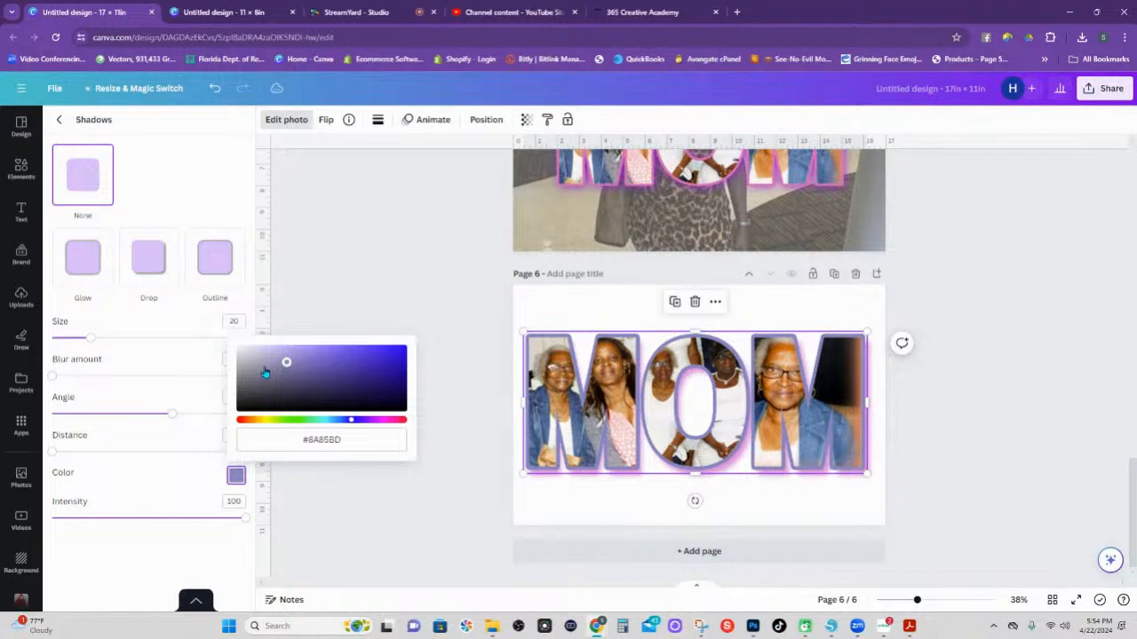
pyautogui.click(457, 322)
pyautogui.click(566, 484)
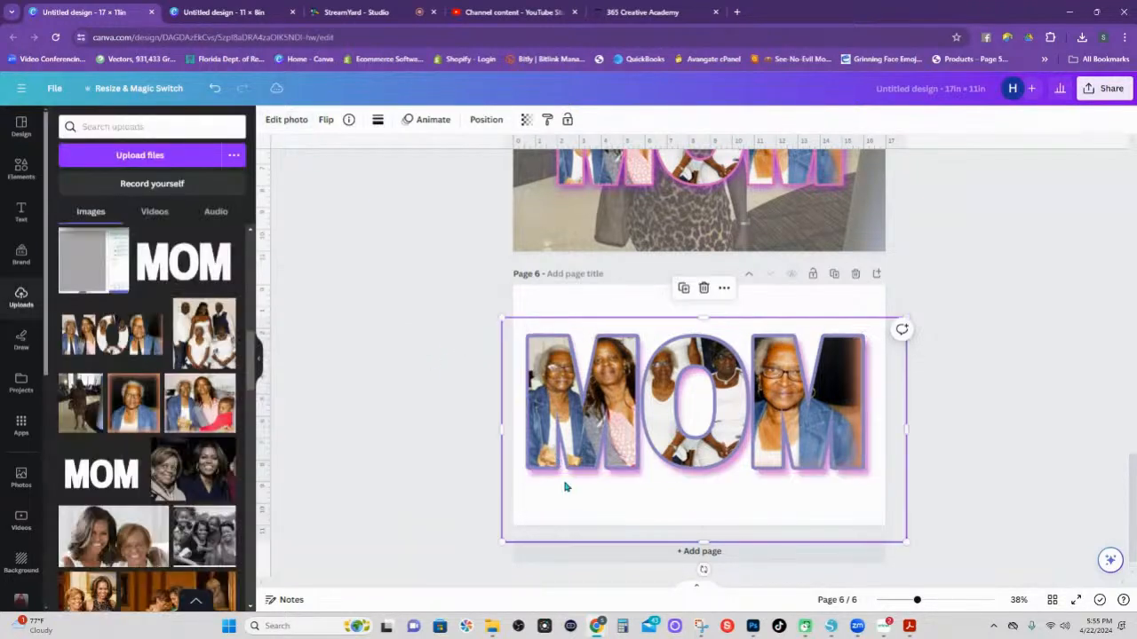
# Add a drop shadow to the MOM letter group and shift its colour toward bright blue.
pyautogui.click(286, 120)
pyautogui.click(94, 495)
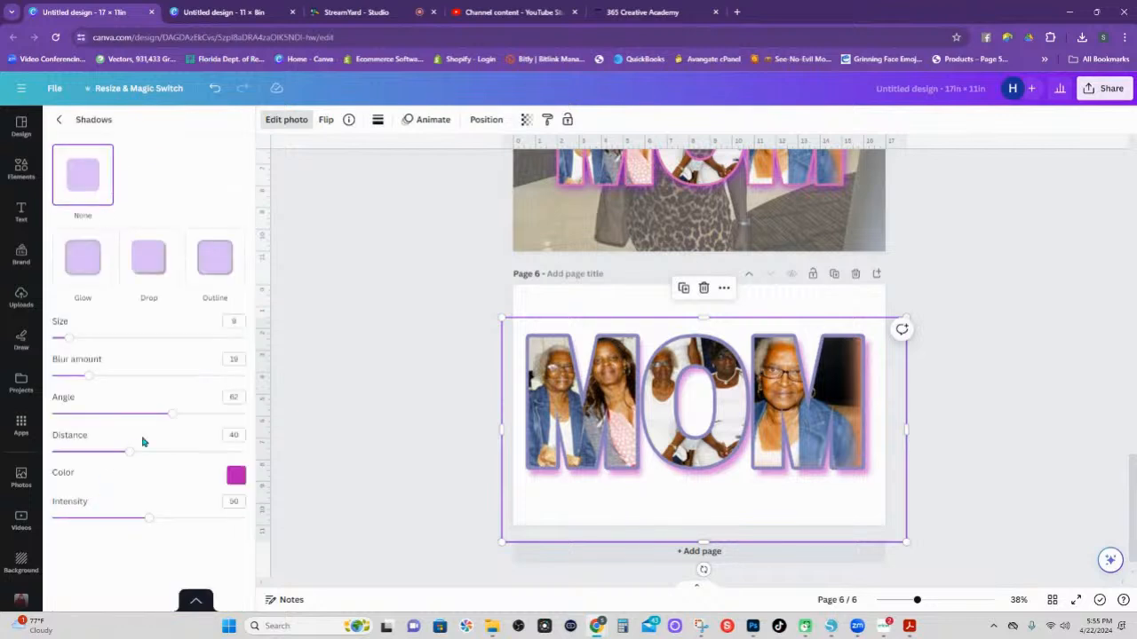
pyautogui.click(235, 475)
pyautogui.click(278, 397)
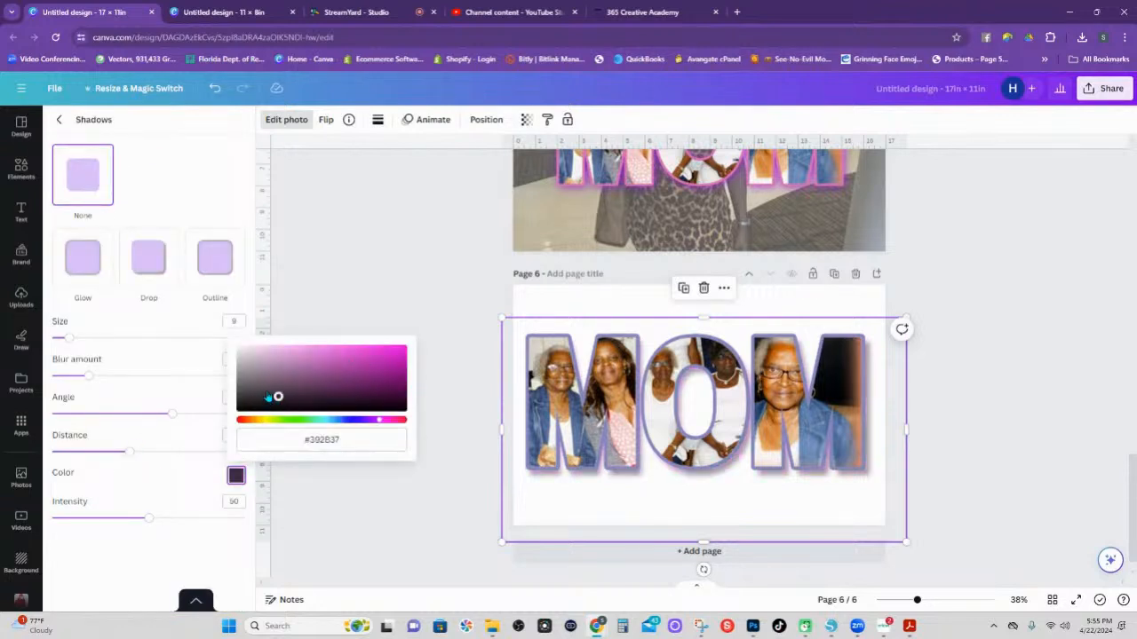
pyautogui.moveTo(267, 395); pyautogui.dragTo(335, 426)
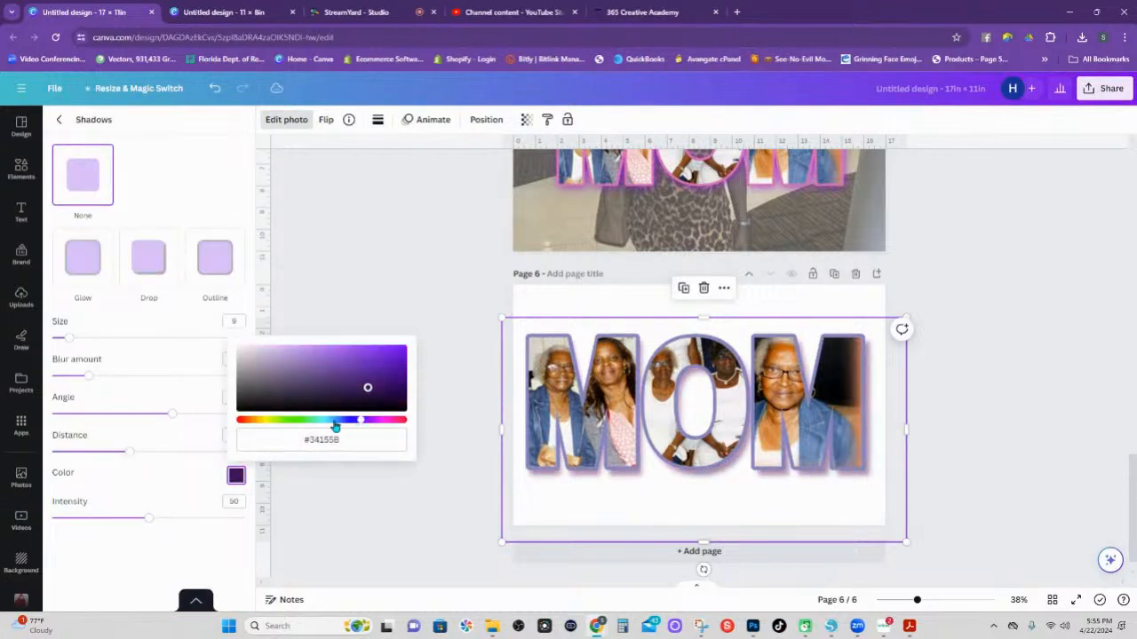
pyautogui.click(330, 420)
pyautogui.click(314, 374)
pyautogui.click(370, 360)
pyautogui.click(399, 351)
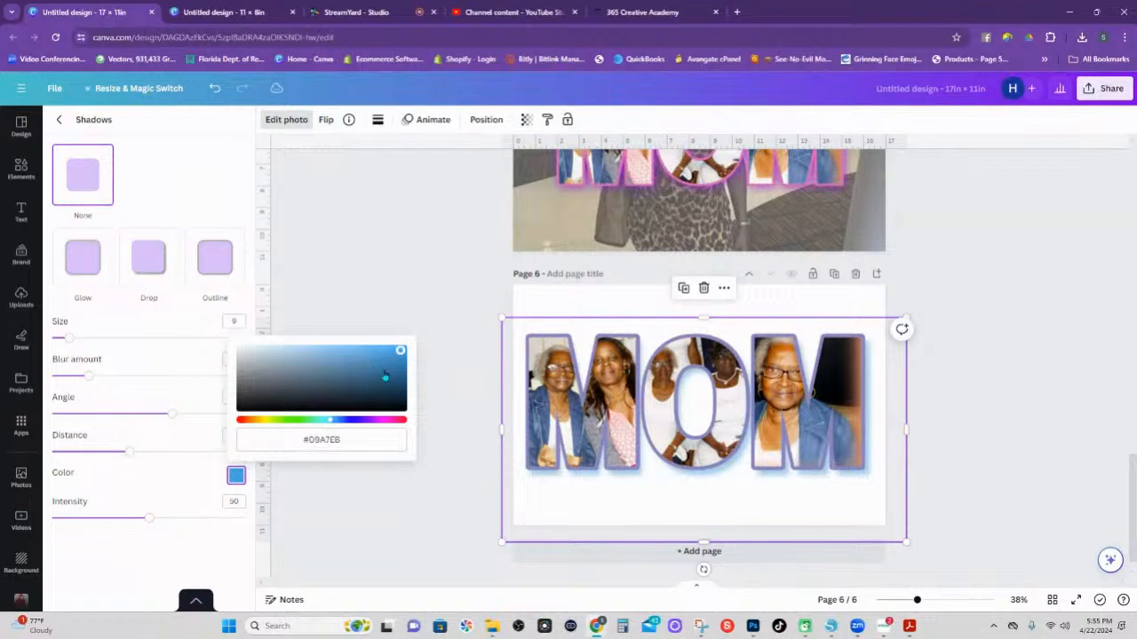
# Tone the shadow to muted grey-blue #6DA0B6, then drag the page 5 photo toward page 6.
pyautogui.click(365, 385)
pyautogui.click(330, 360)
pyautogui.click(372, 361)
pyautogui.click(304, 364)
pyautogui.click(267, 388)
pyautogui.click(434, 322)
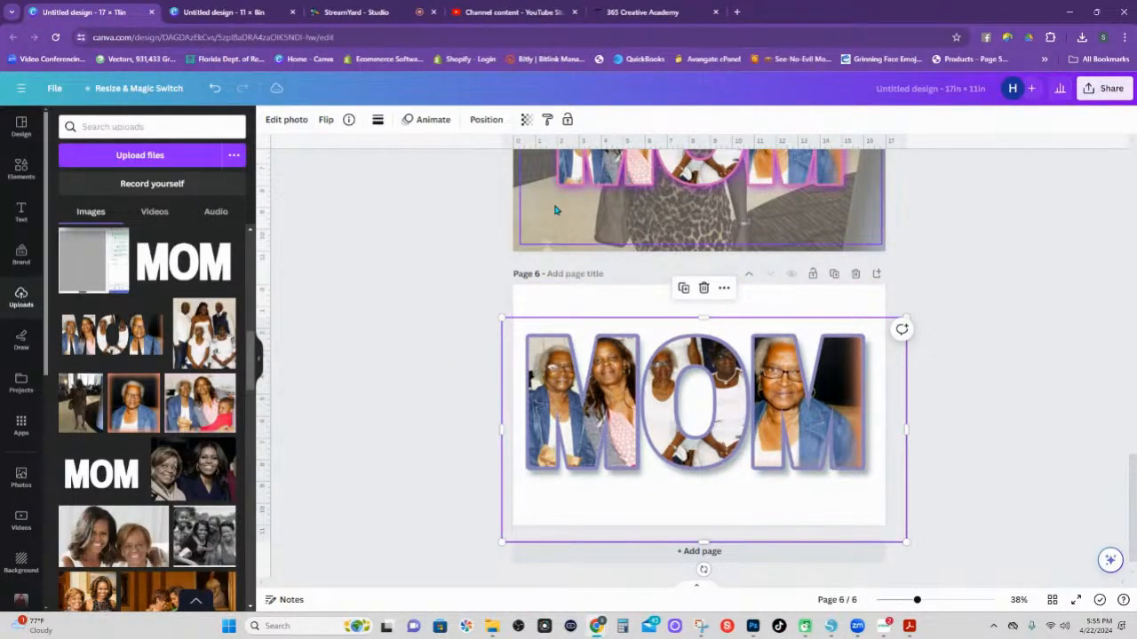
pyautogui.moveTo(520, 248); pyautogui.dragTo(513, 539)
# Drop the room photo on page 6, send it to the back, and align it to fill the page.
pyautogui.moveTo(509, 266); pyautogui.dragTo(532, 295)
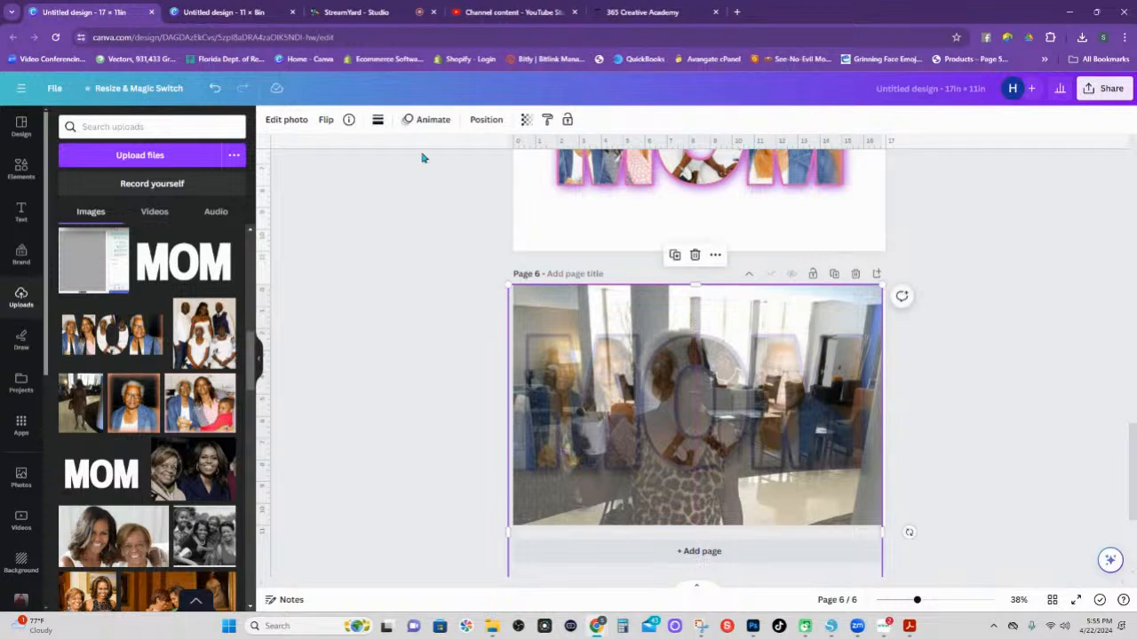
pyautogui.rightClick(582, 327)
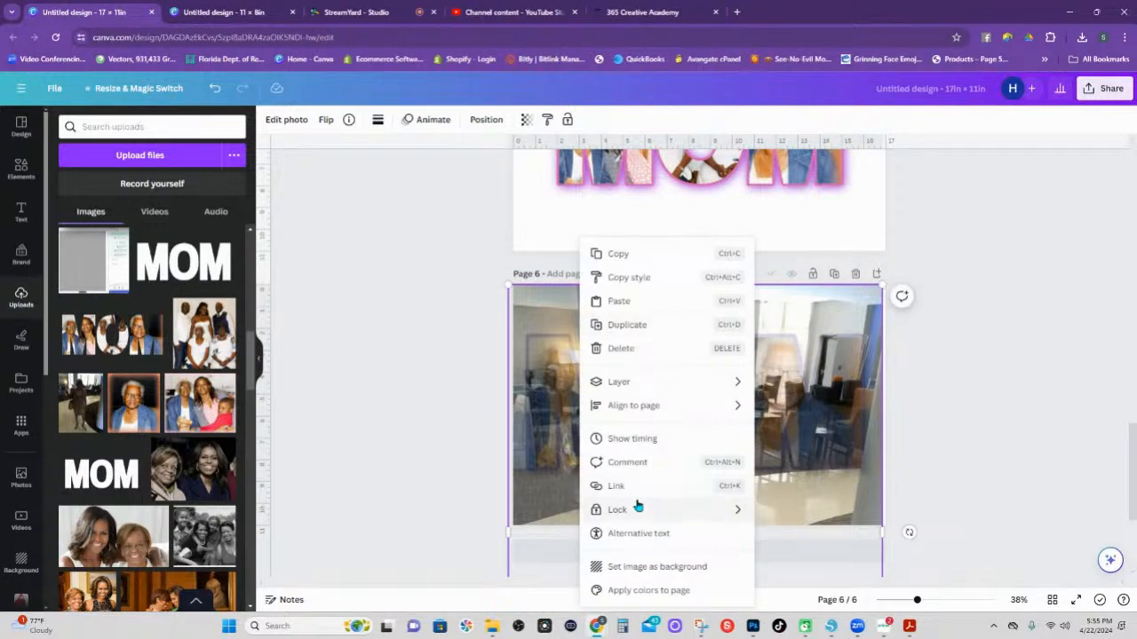
pyautogui.moveTo(638, 389)
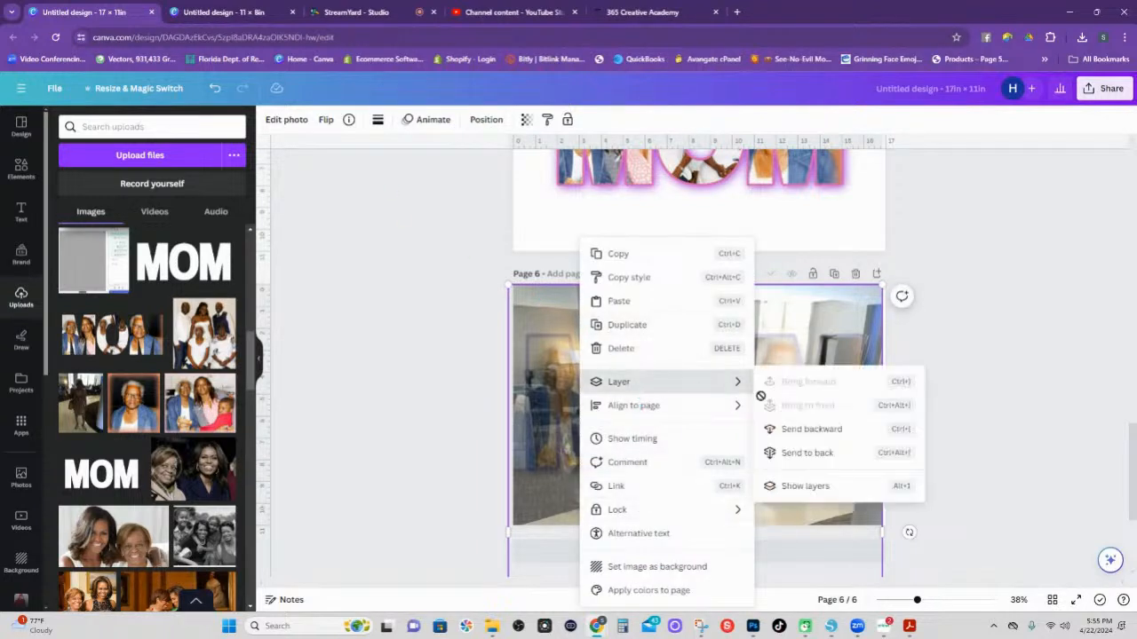
pyautogui.click(795, 458)
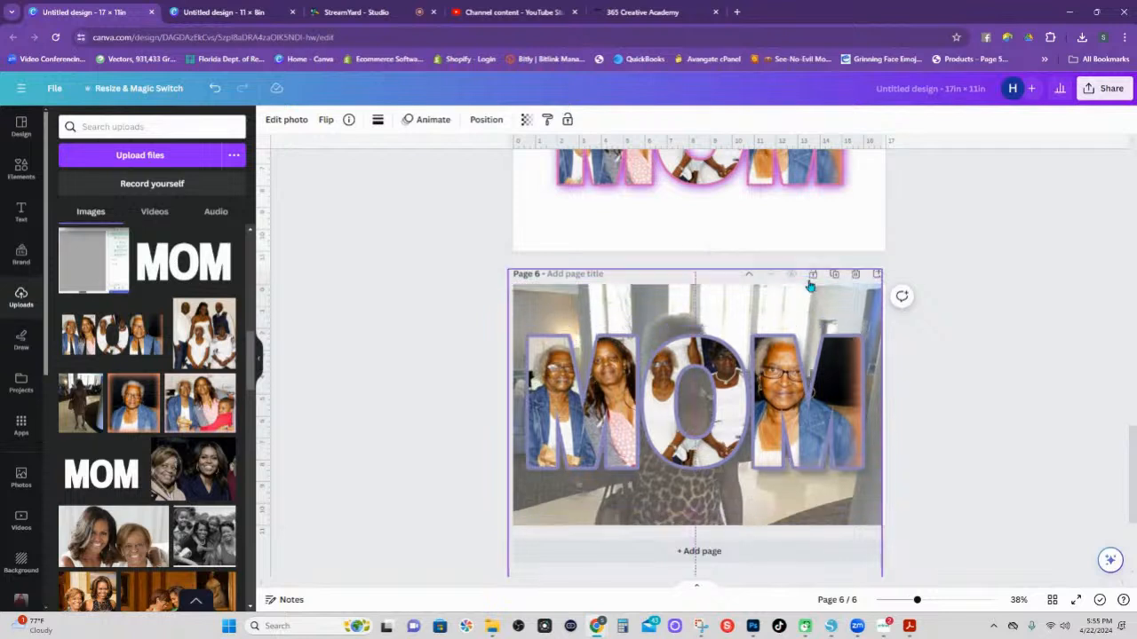
pyautogui.moveTo(810, 285); pyautogui.dragTo(809, 229)
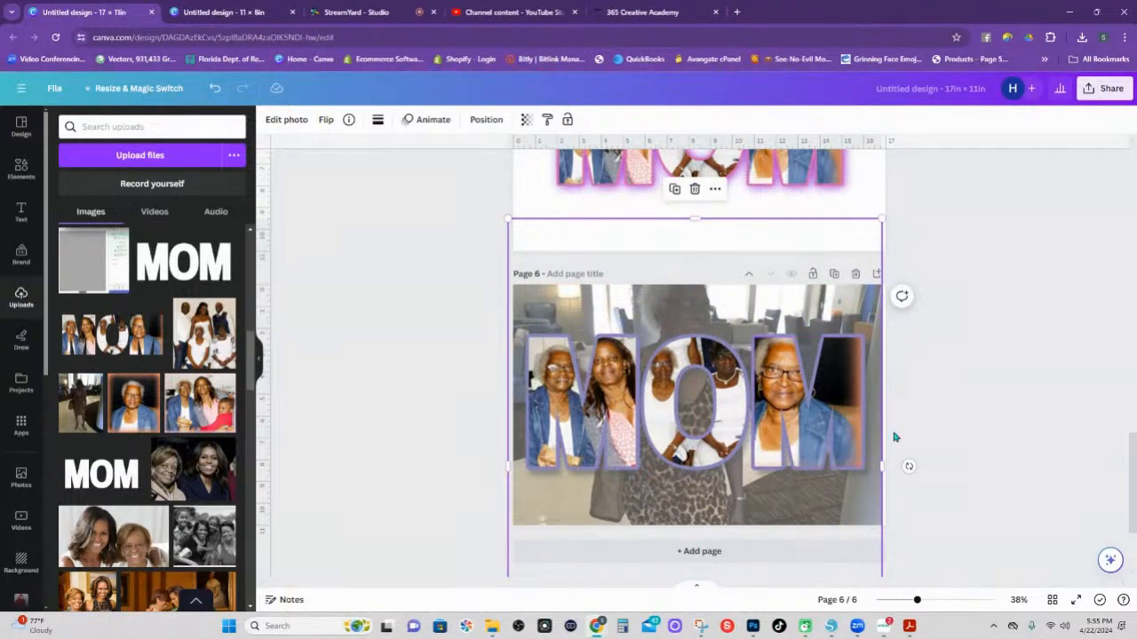
pyautogui.moveTo(846, 301); pyautogui.dragTo(850, 298)
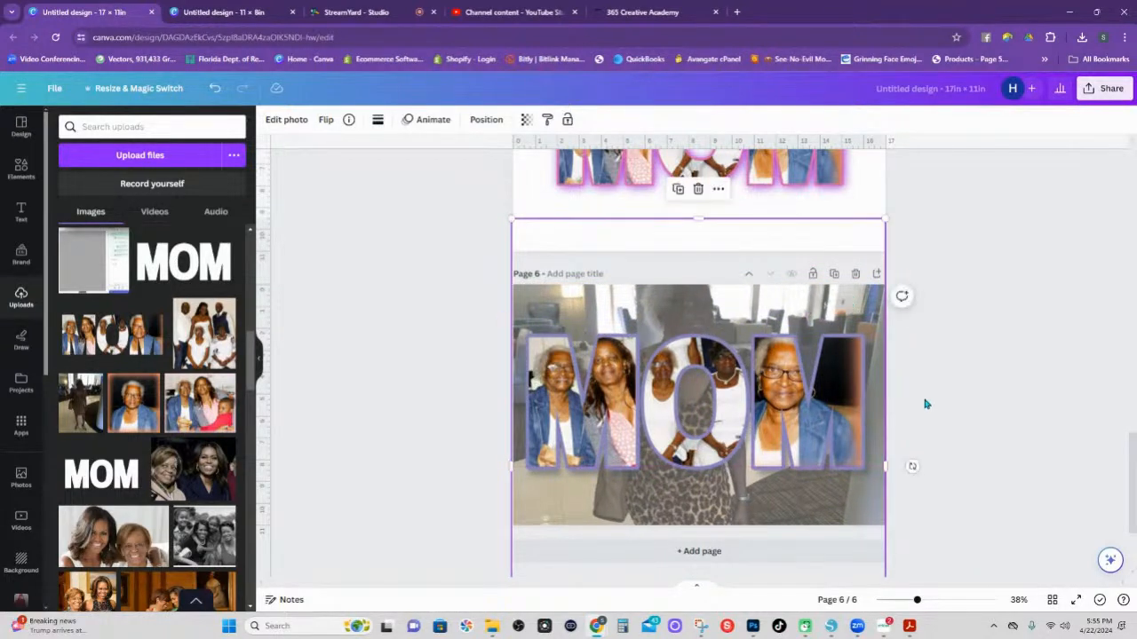
# Select the MOM letter frames and move them lower on the page.
pyautogui.moveTo(1017, 502); pyautogui.dragTo(506, 317)
pyautogui.moveTo(609, 366); pyautogui.dragTo(606, 402)
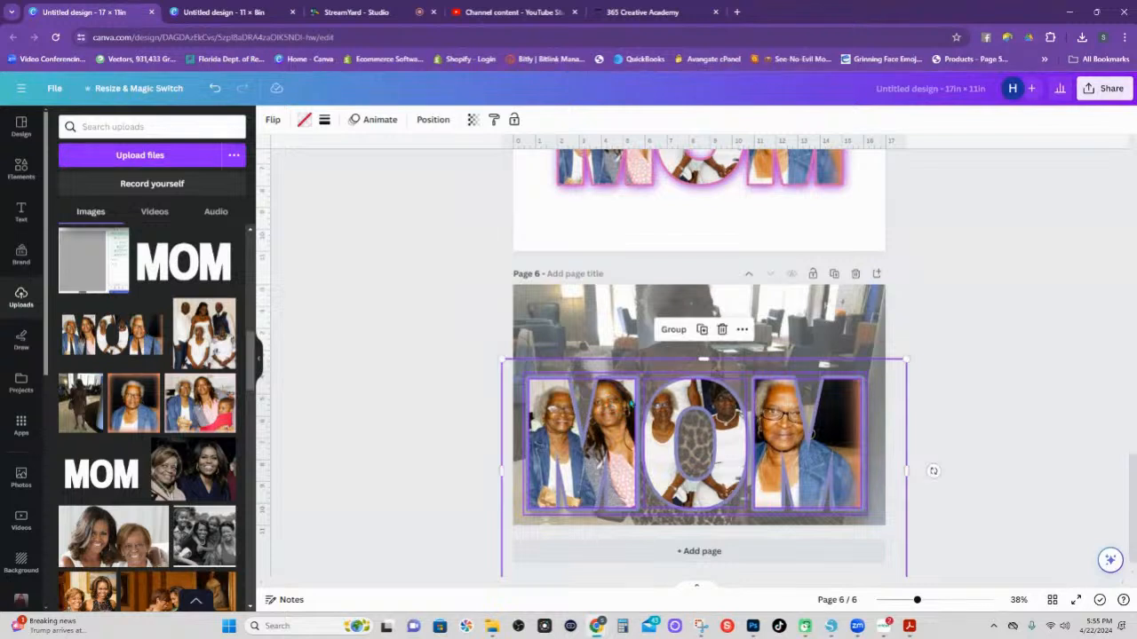
pyautogui.click(984, 373)
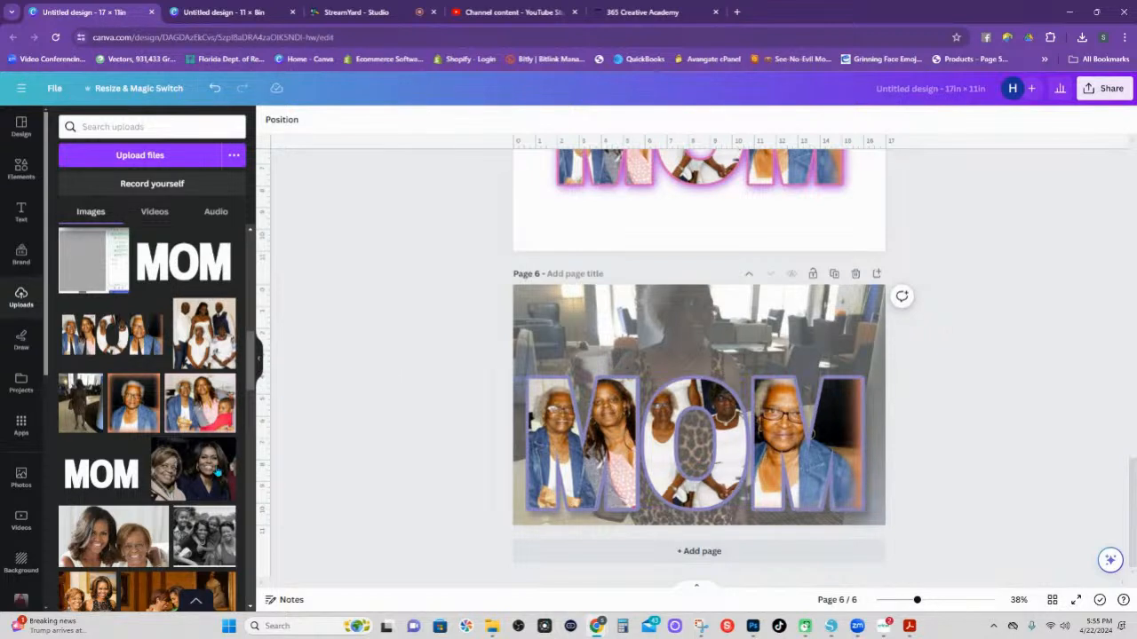
# Fill the first M with the two-women photo, then reposition and enlarge it inside the frame.
pyautogui.moveTo(202, 482); pyautogui.dragTo(518, 470)
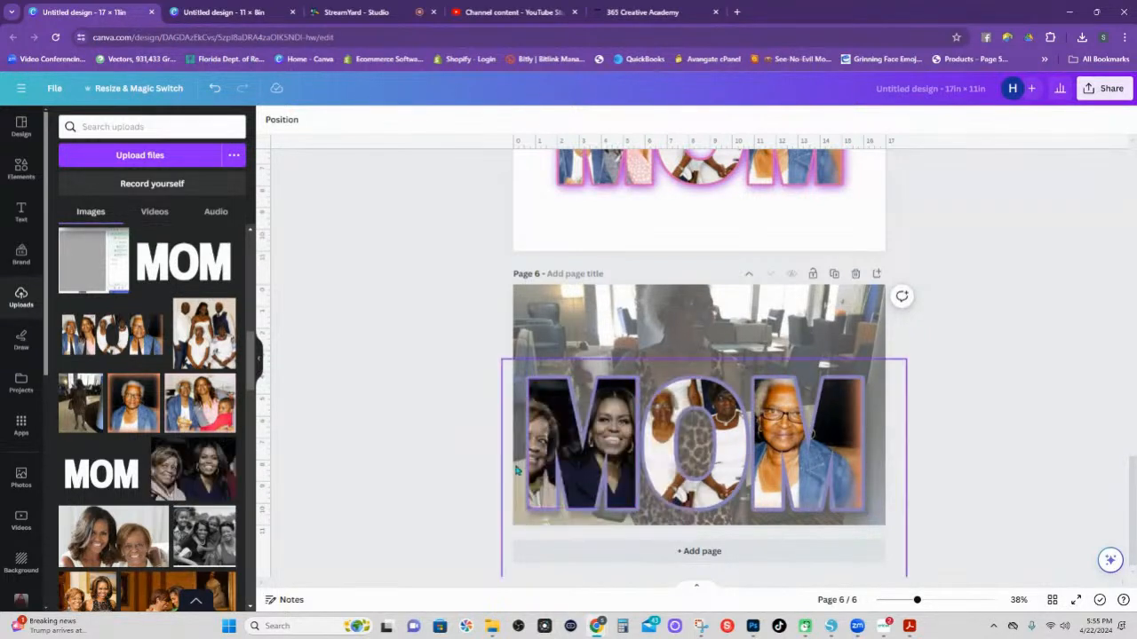
pyautogui.doubleClick(556, 407)
pyautogui.moveTo(621, 405); pyautogui.dragTo(691, 369)
pyautogui.moveTo(626, 413); pyautogui.dragTo(619, 407)
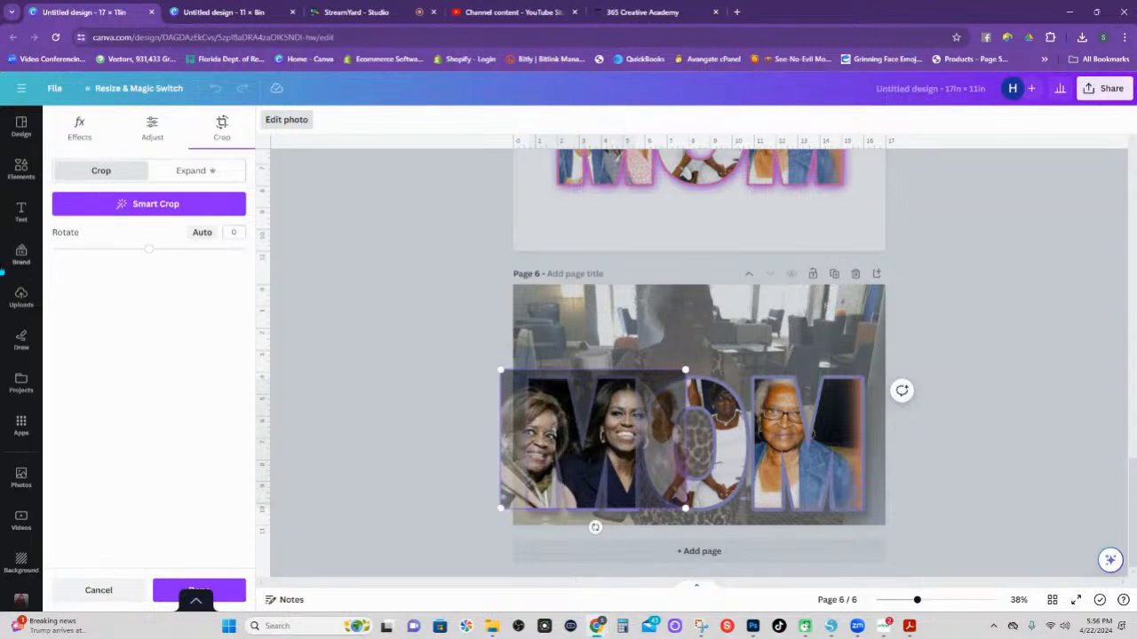
pyautogui.click(417, 282)
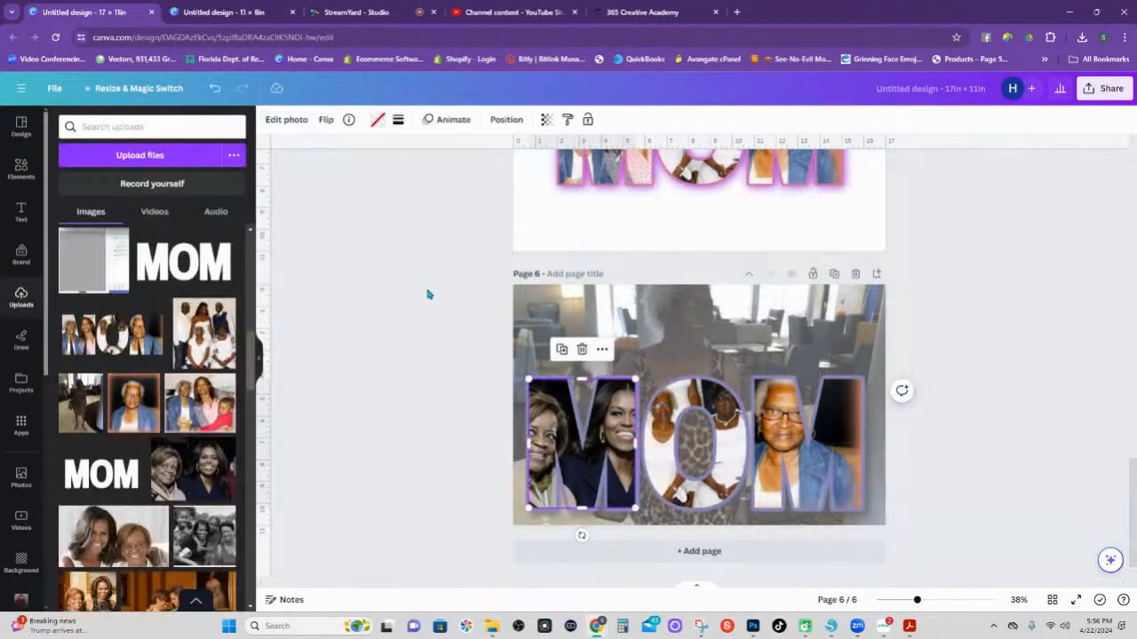
# Fill the last M and the O frame with other family photos.
pyautogui.moveTo(103, 536); pyautogui.dragTo(871, 423)
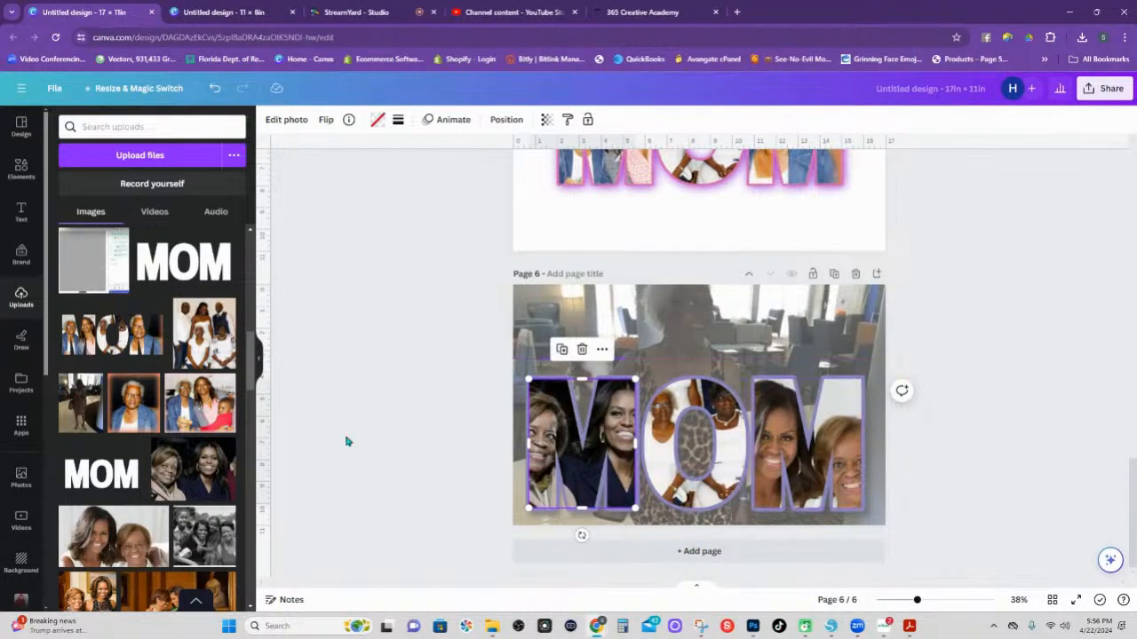
pyautogui.moveTo(213, 520); pyautogui.dragTo(667, 457)
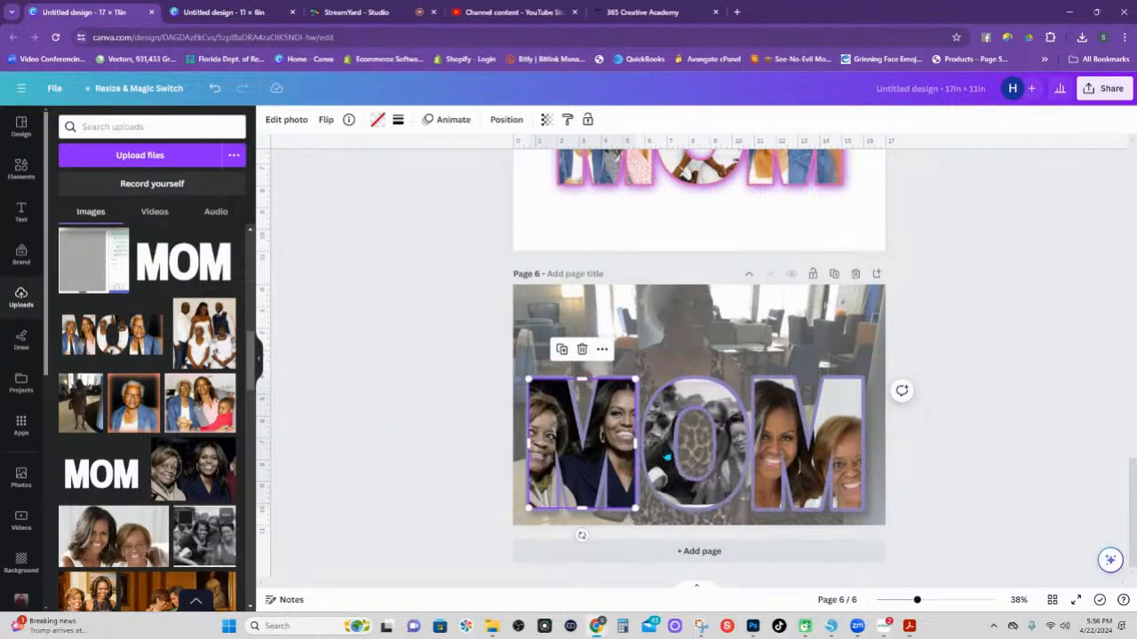
pyautogui.moveTo(86, 590); pyautogui.dragTo(674, 412)
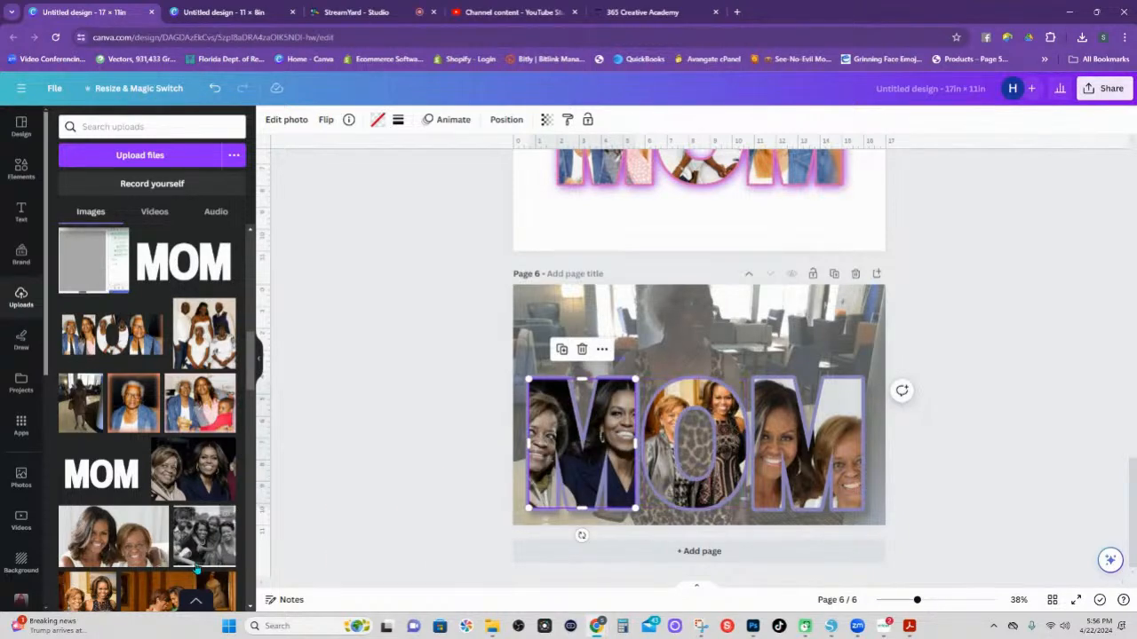
pyautogui.moveTo(205, 537); pyautogui.dragTo(570, 307)
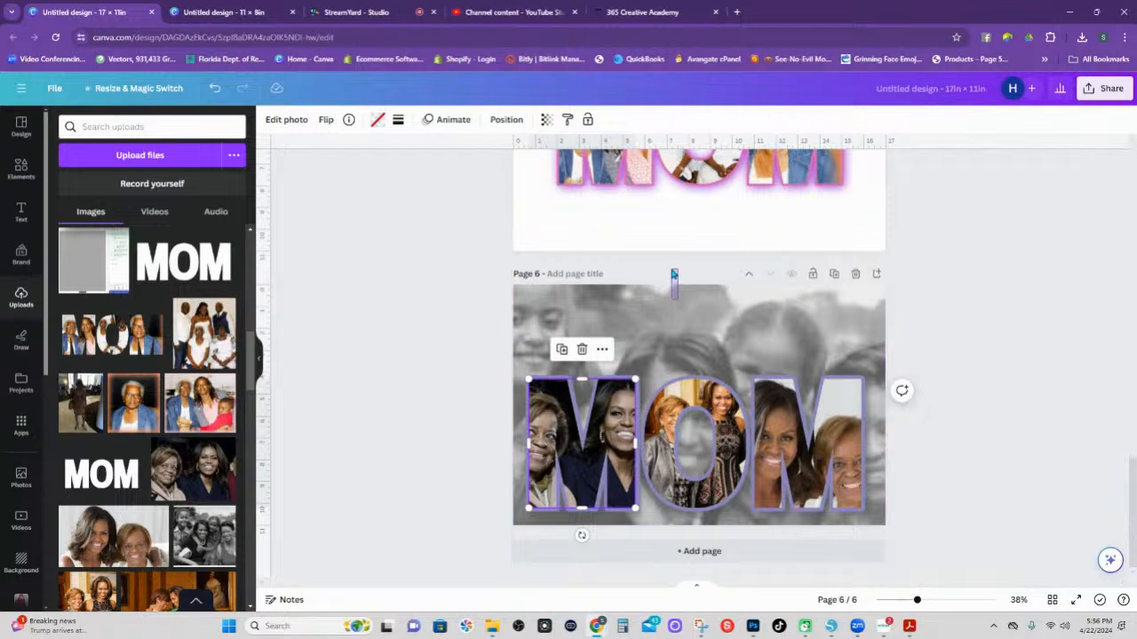
# Position the black-and-white group photo on page 6 and resize it to reach the page edges.
pyautogui.moveTo(656, 287); pyautogui.dragTo(680, 268)
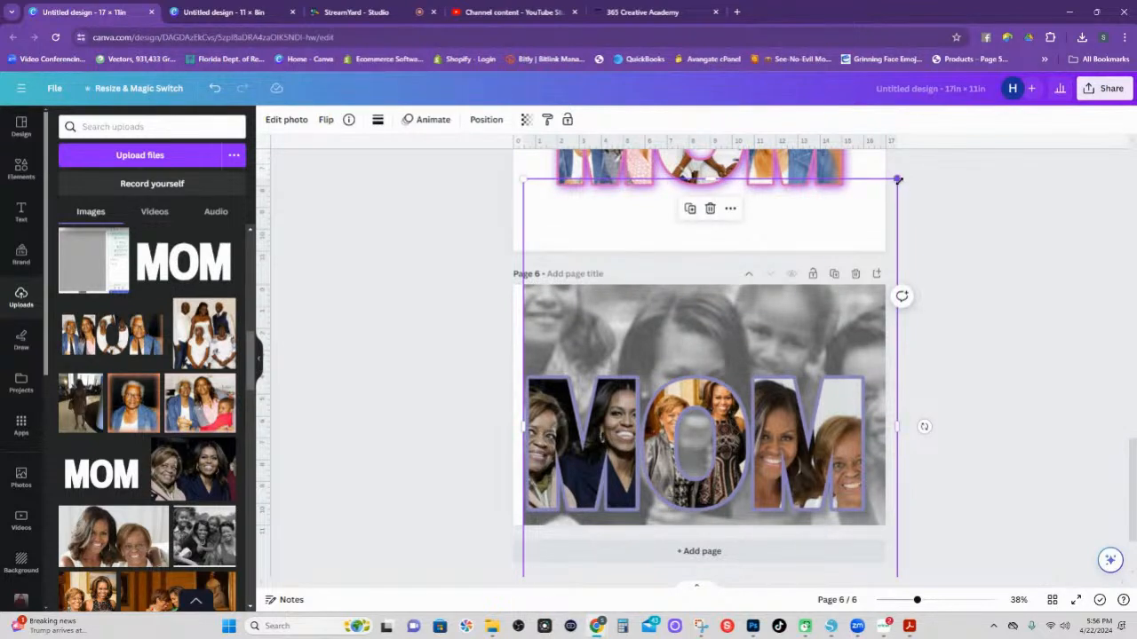
pyautogui.moveTo(897, 180); pyautogui.dragTo(889, 189)
pyautogui.moveTo(690, 306); pyautogui.dragTo(680, 302)
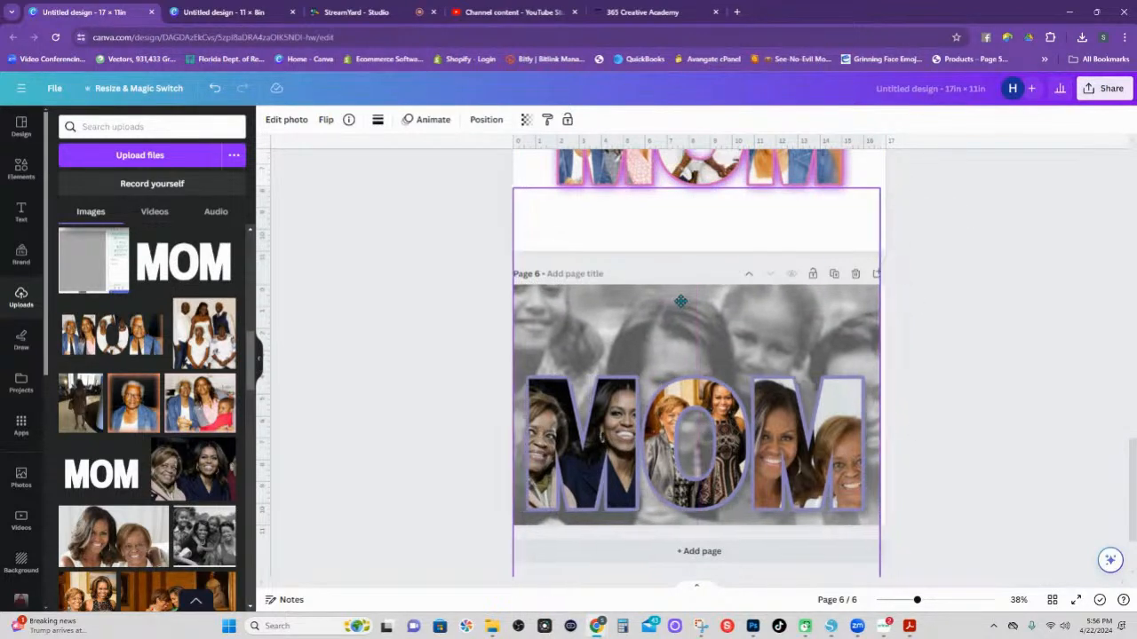
pyautogui.moveTo(879, 432); pyautogui.dragTo(887, 431)
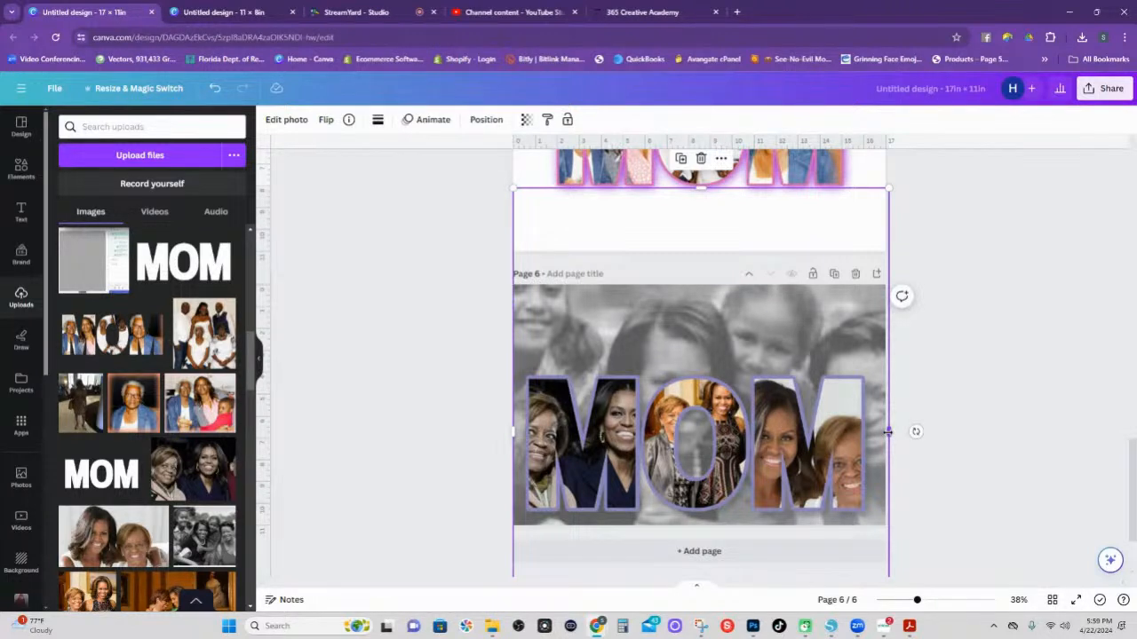
# Browse the background photo's effects, including Shadows, then bring up the Share options.
pyautogui.click(282, 121)
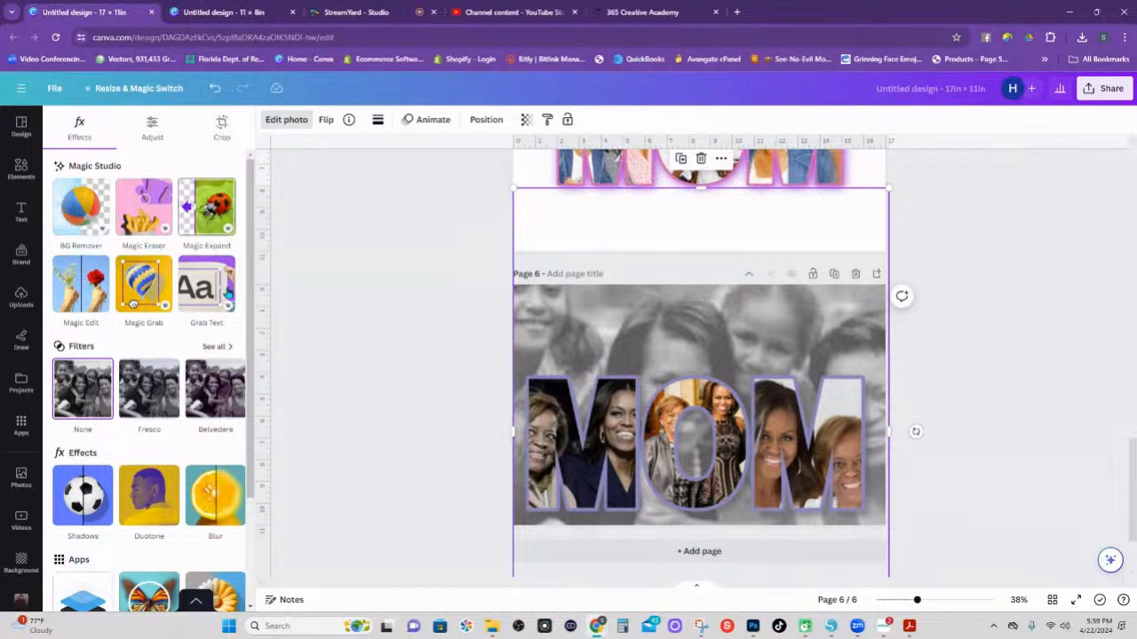
pyautogui.click(85, 504)
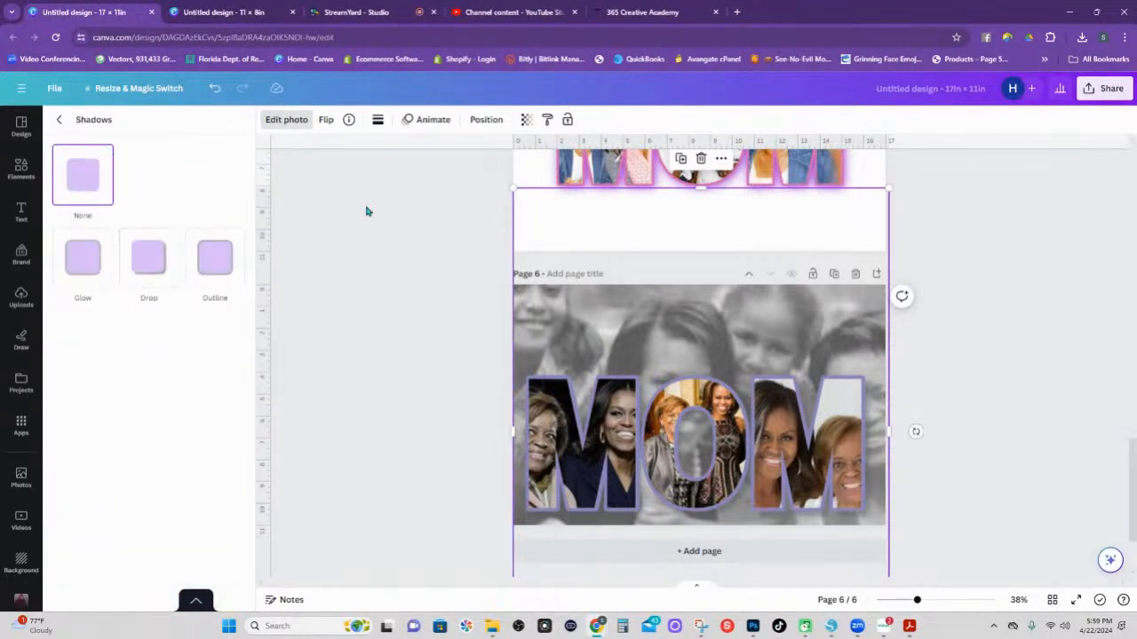
pyautogui.click(55, 123)
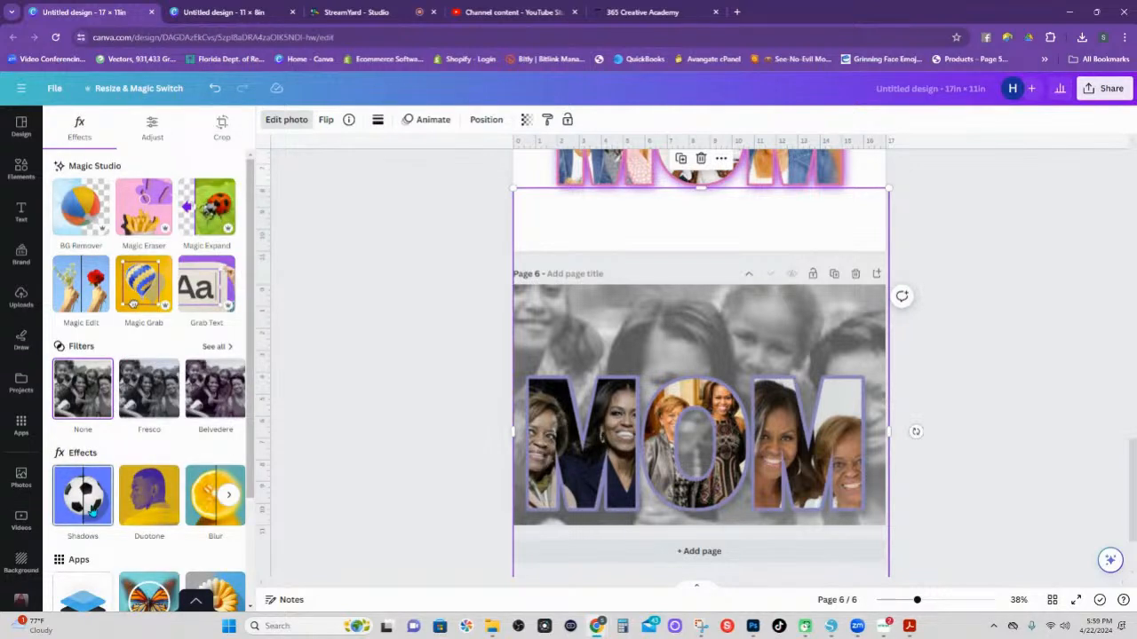
pyautogui.click(1102, 93)
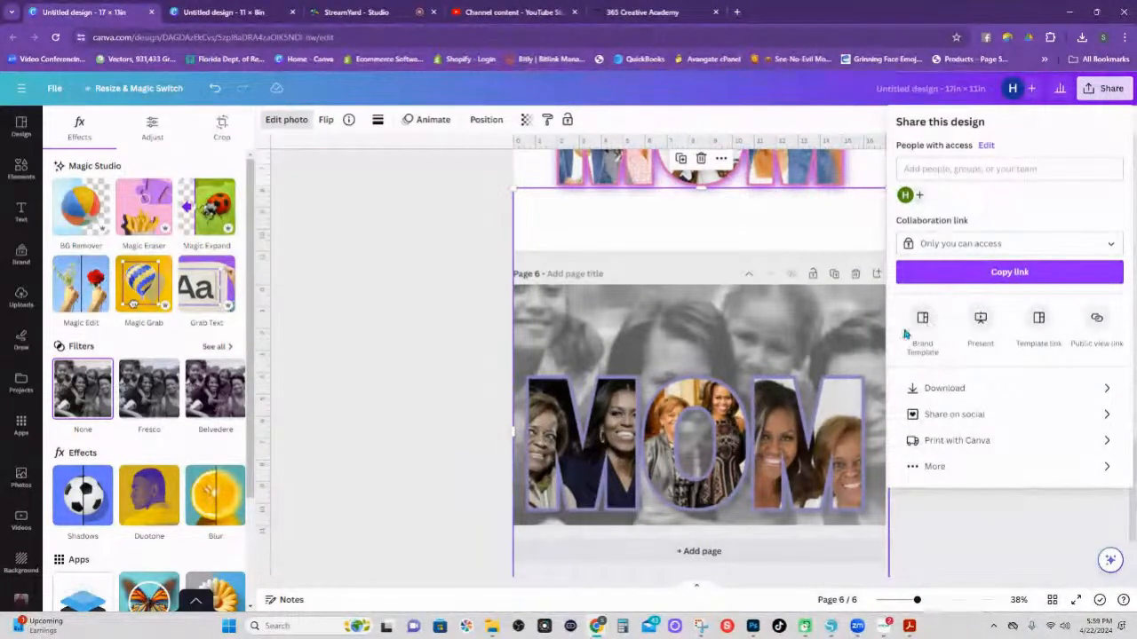
# Show the Download settings, with PNG at 2,000 × 1,294 px for all 6 pages.
pyautogui.click(968, 388)
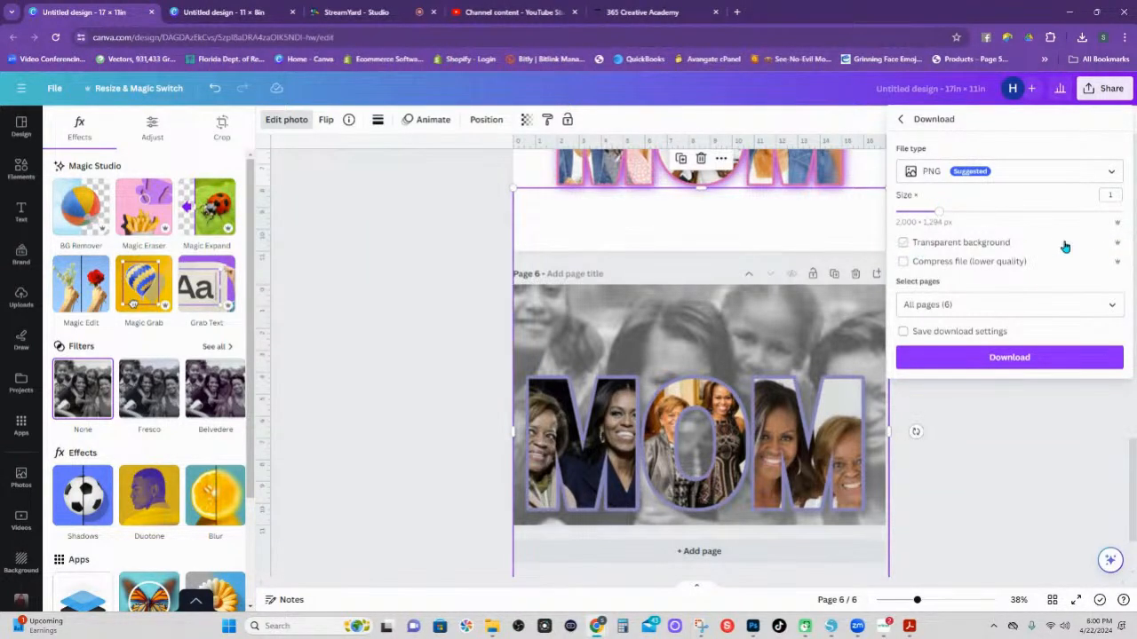
# Try JPG and PDF Print as the download file type, then settle back on PNG.
pyautogui.click(1110, 173)
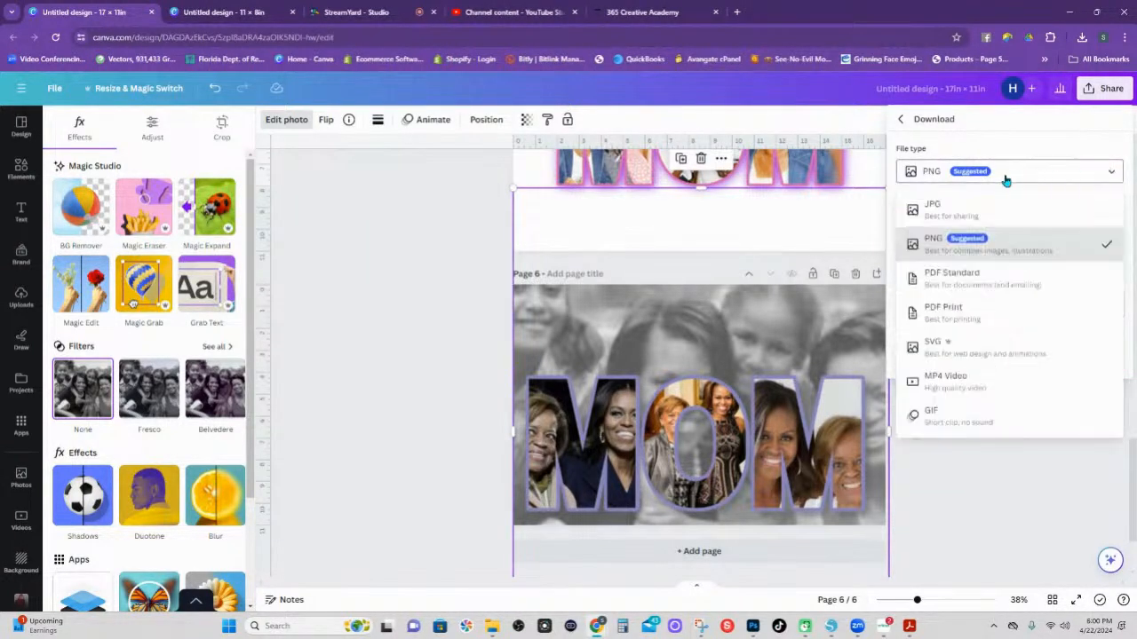
pyautogui.click(963, 210)
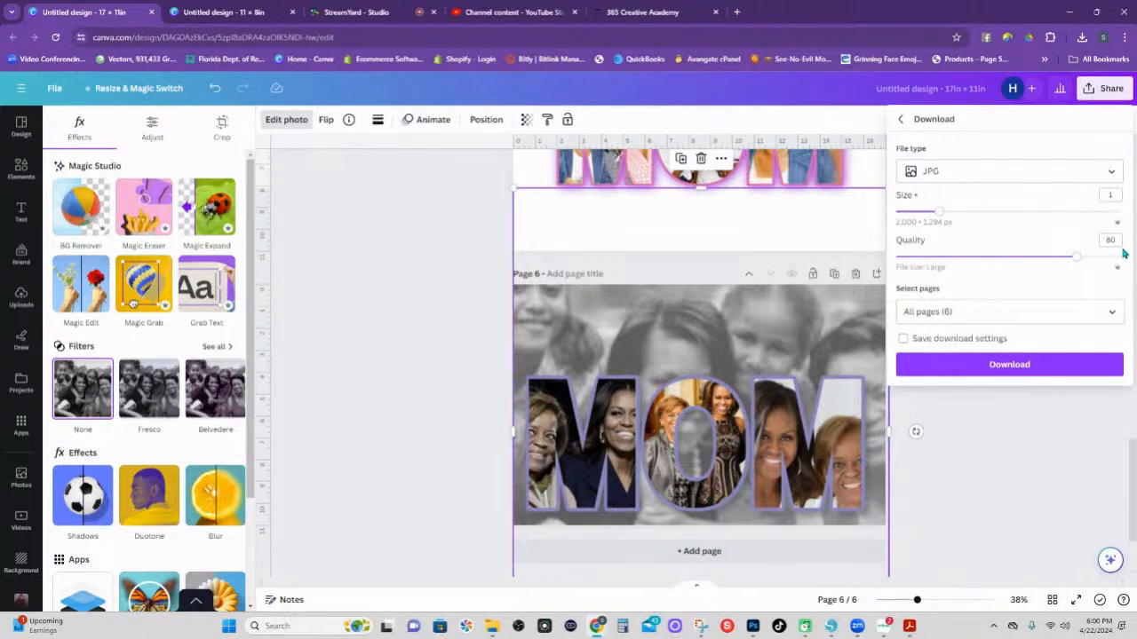
pyautogui.click(1112, 174)
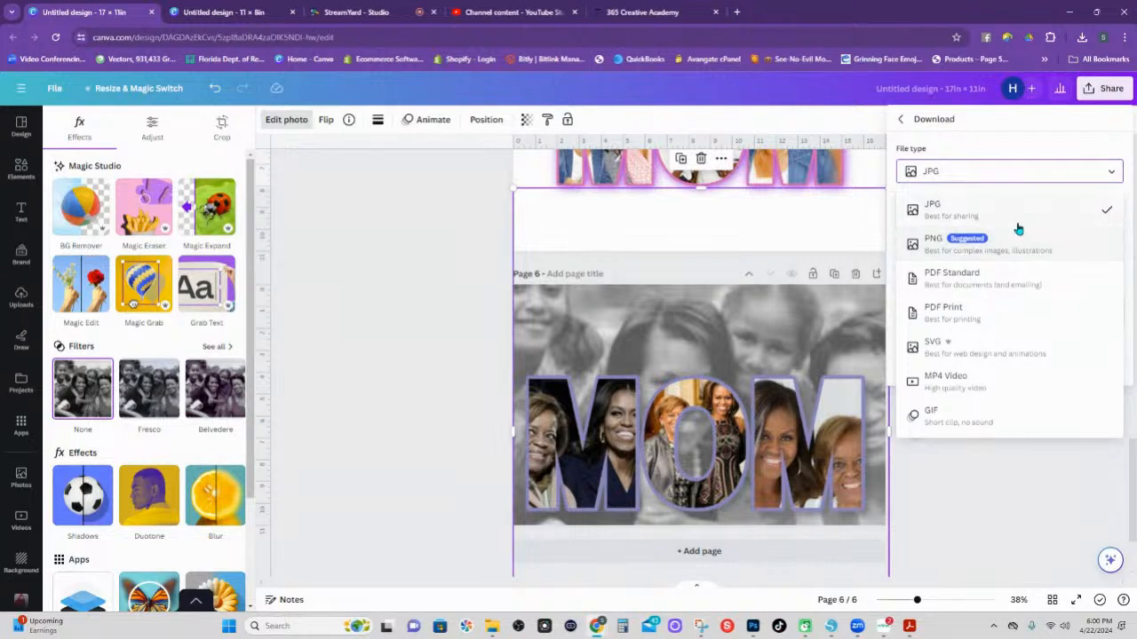
pyautogui.click(948, 313)
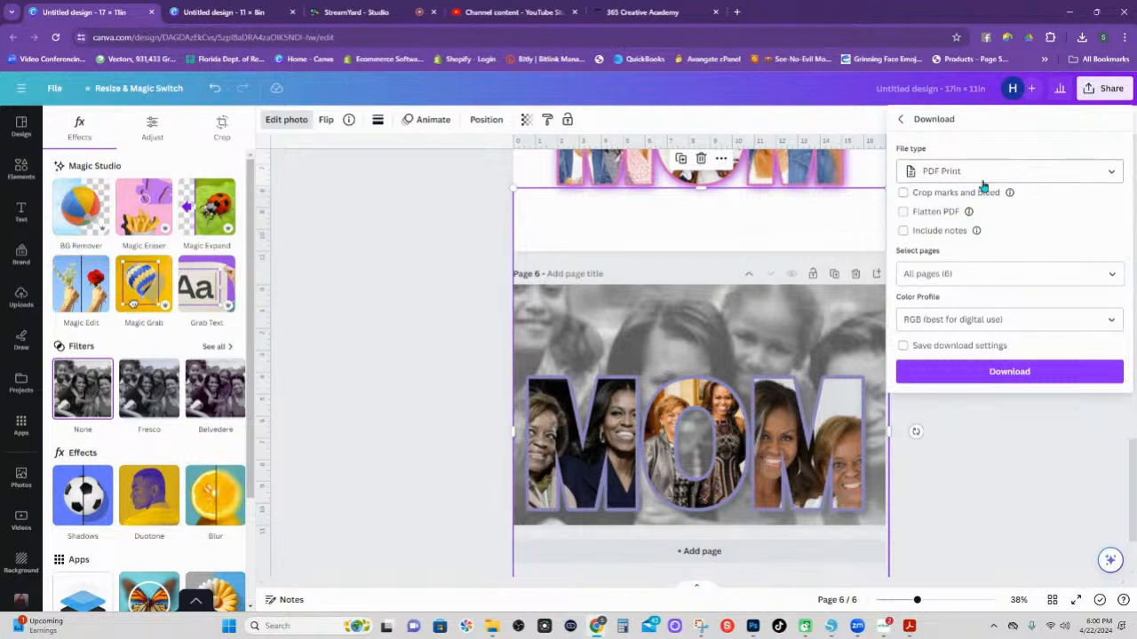
pyautogui.click(1051, 173)
pyautogui.click(976, 211)
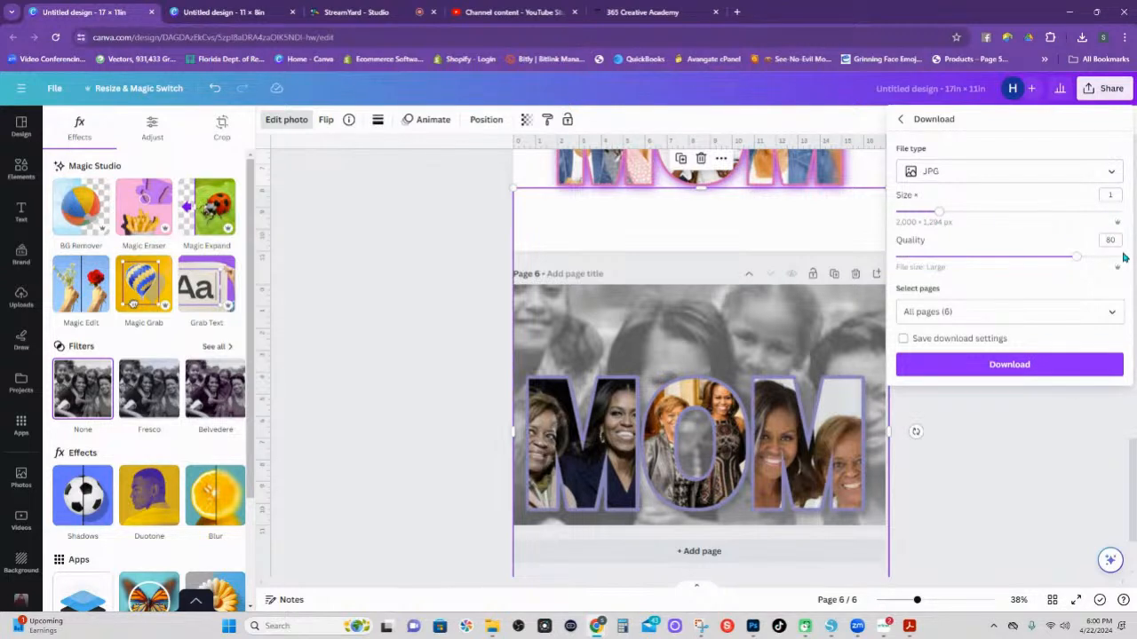
pyautogui.click(1025, 170)
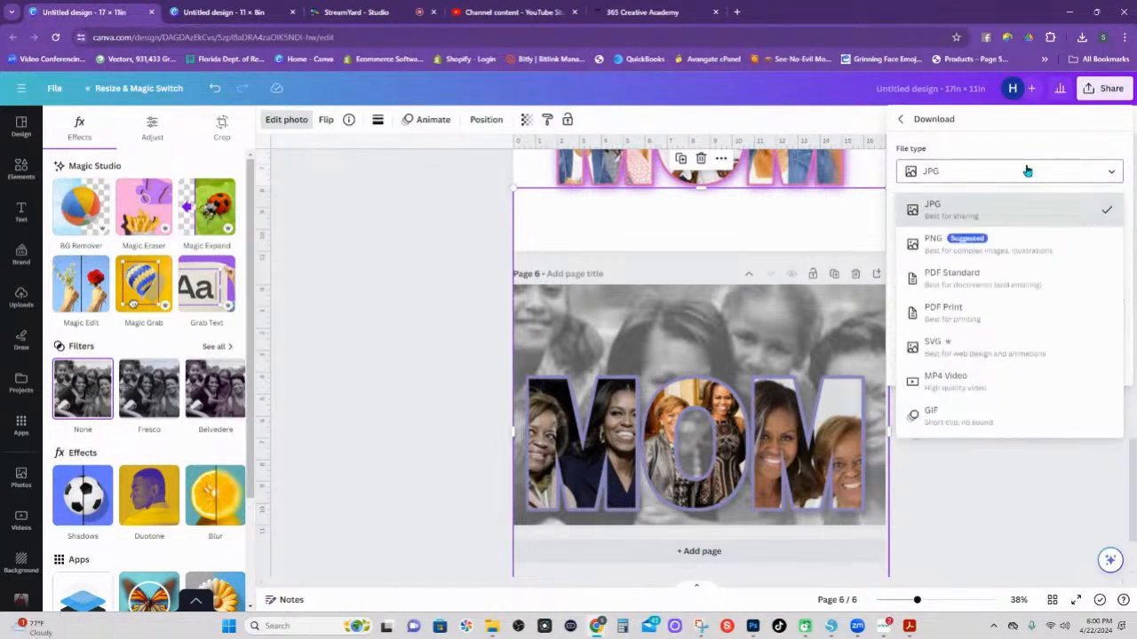
pyautogui.click(963, 253)
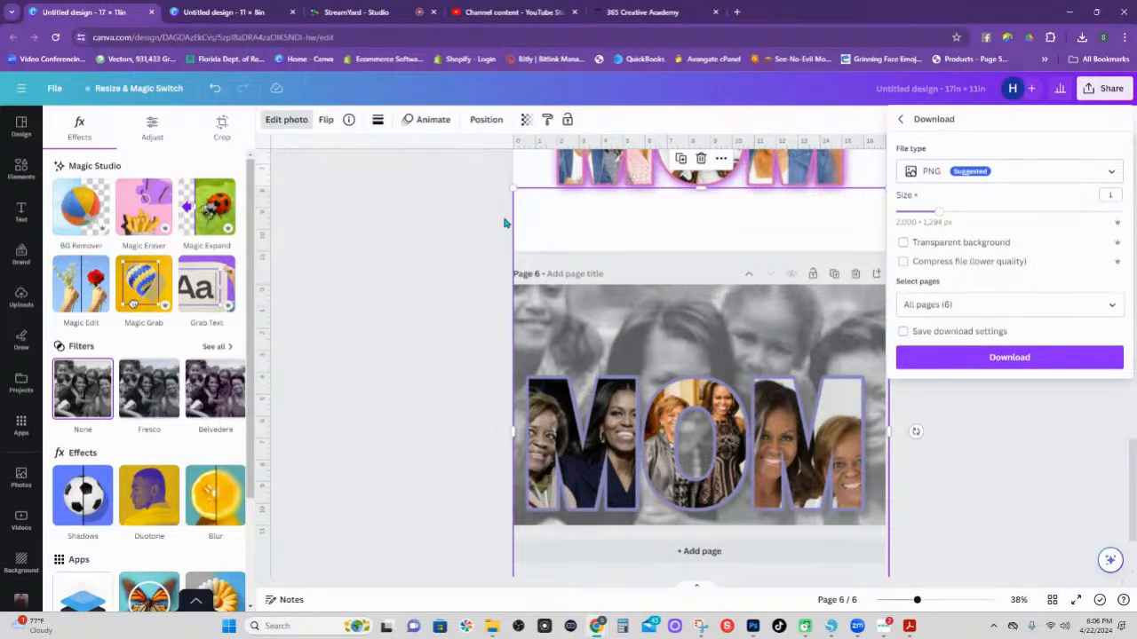
# Open a new blank Chrome tab beside the Canva design.
pyautogui.click(737, 11)
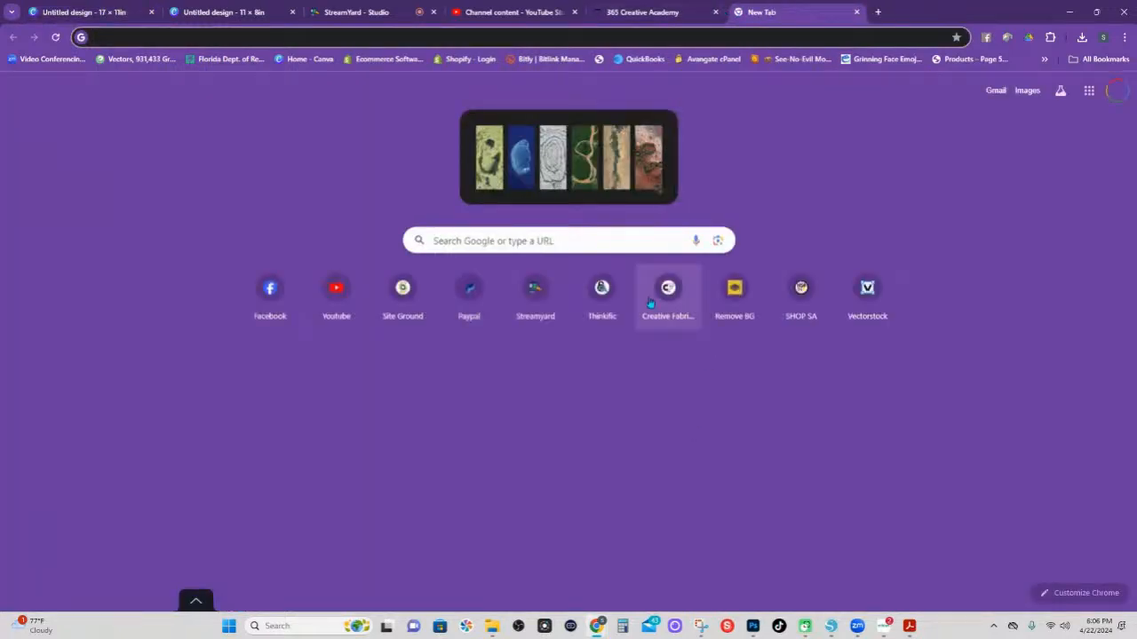
# Go to the HS INK shop home page and scroll down to the INKcredible Sublimation Bundle for Eco Tank Printers.
pyautogui.click(801, 288)
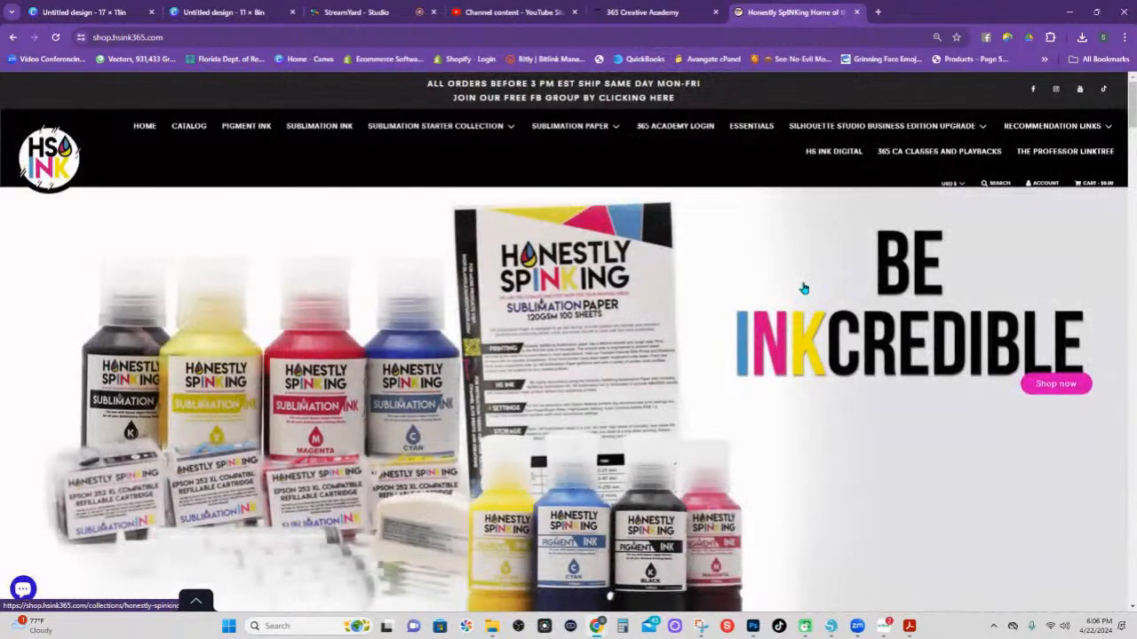
pyautogui.scroll(-1, 830, 190)
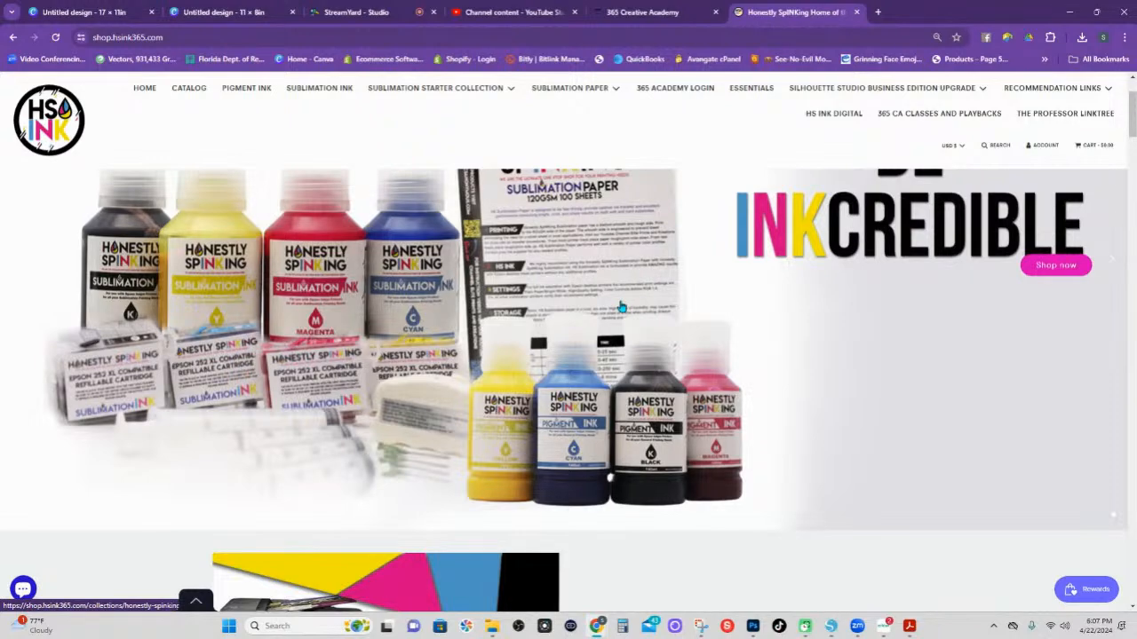
pyautogui.scroll(-6, 621, 307)
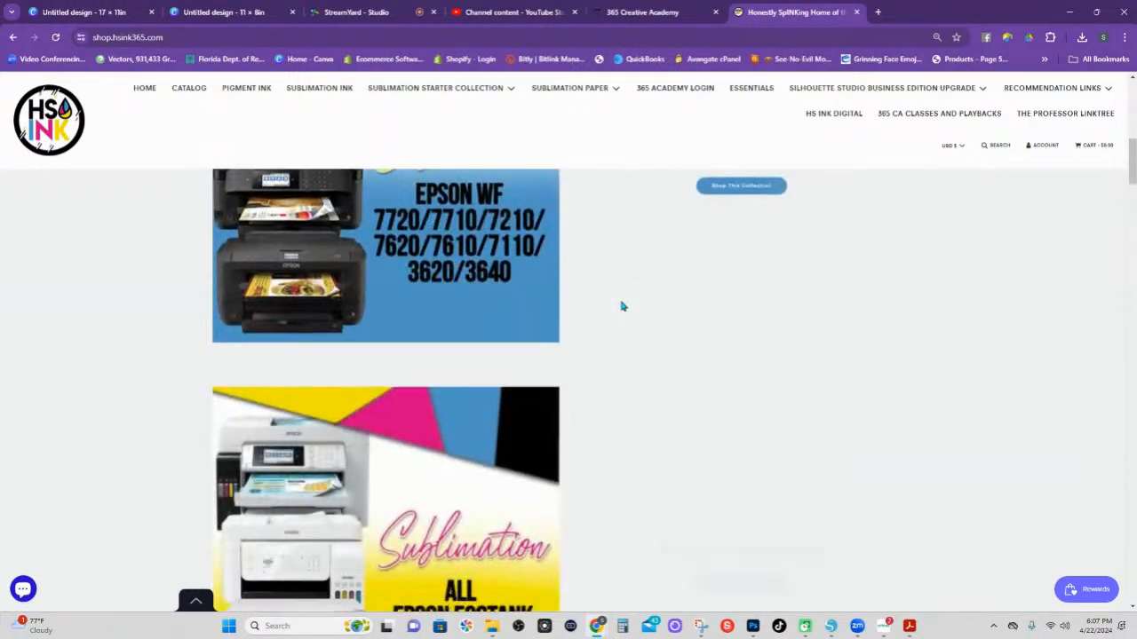
pyautogui.scroll(-10, 621, 307)
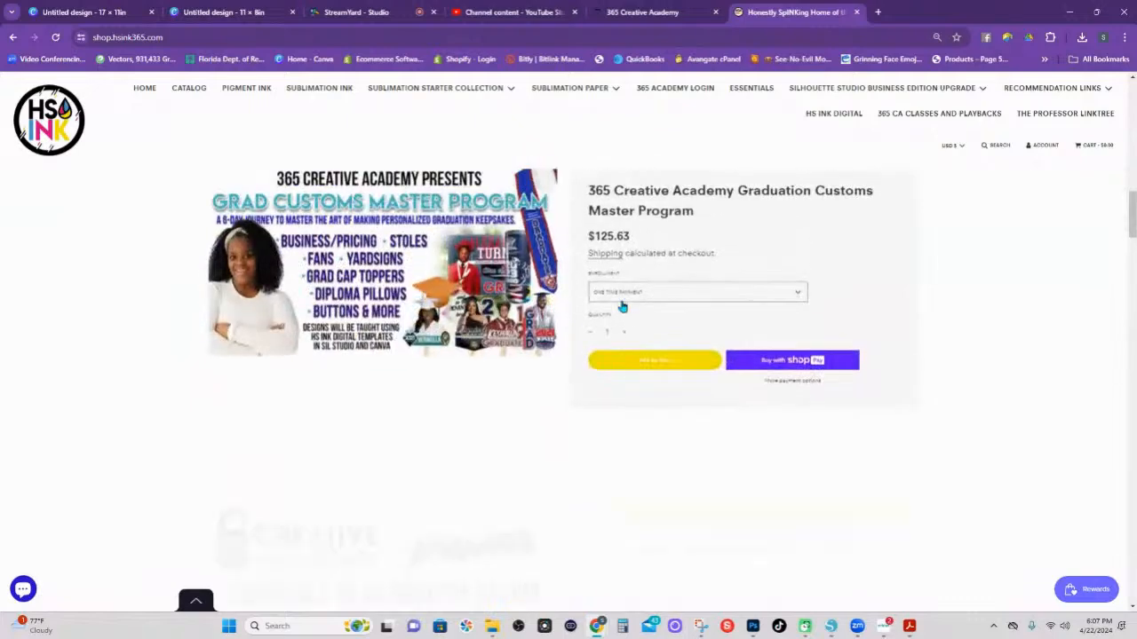
pyautogui.scroll(-10, 621, 307)
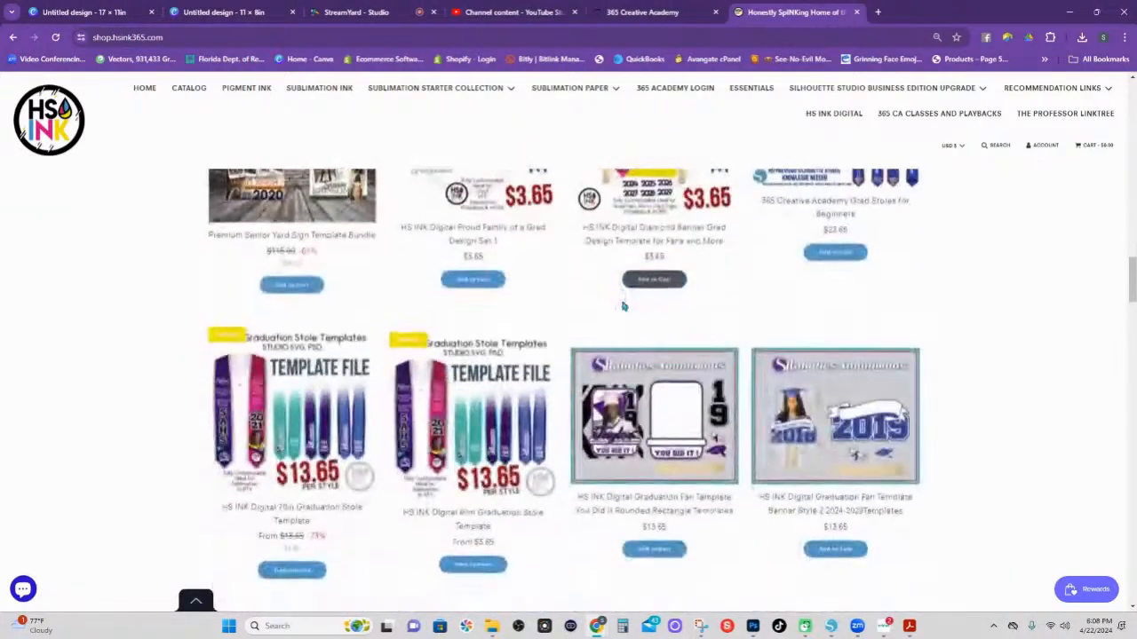
pyautogui.scroll(-8, 622, 306)
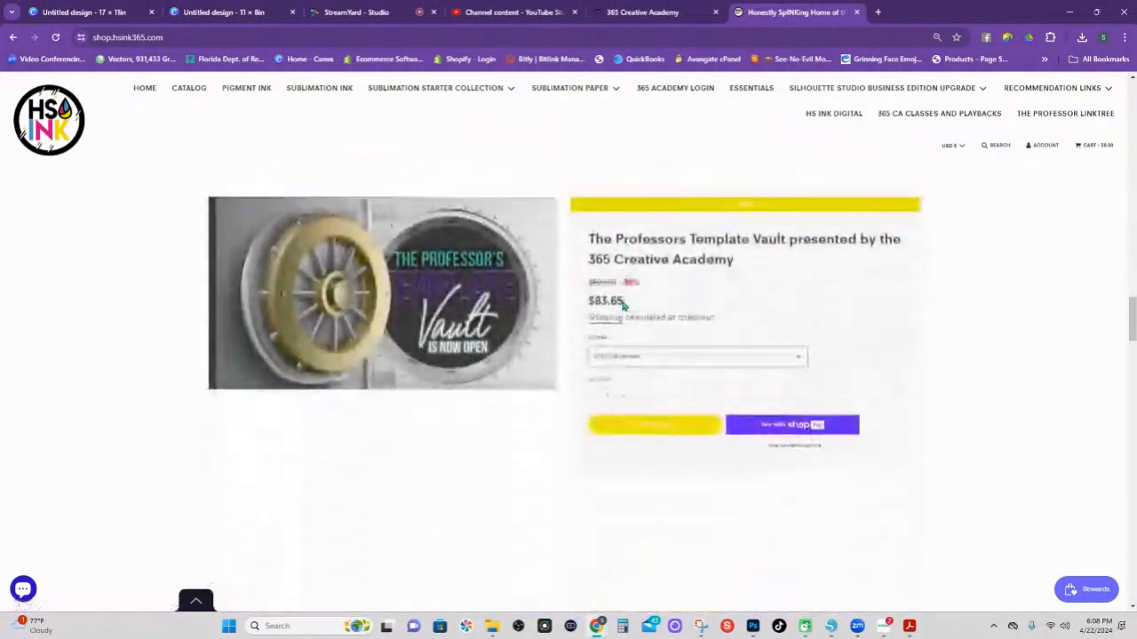
pyautogui.scroll(-6, 621, 306)
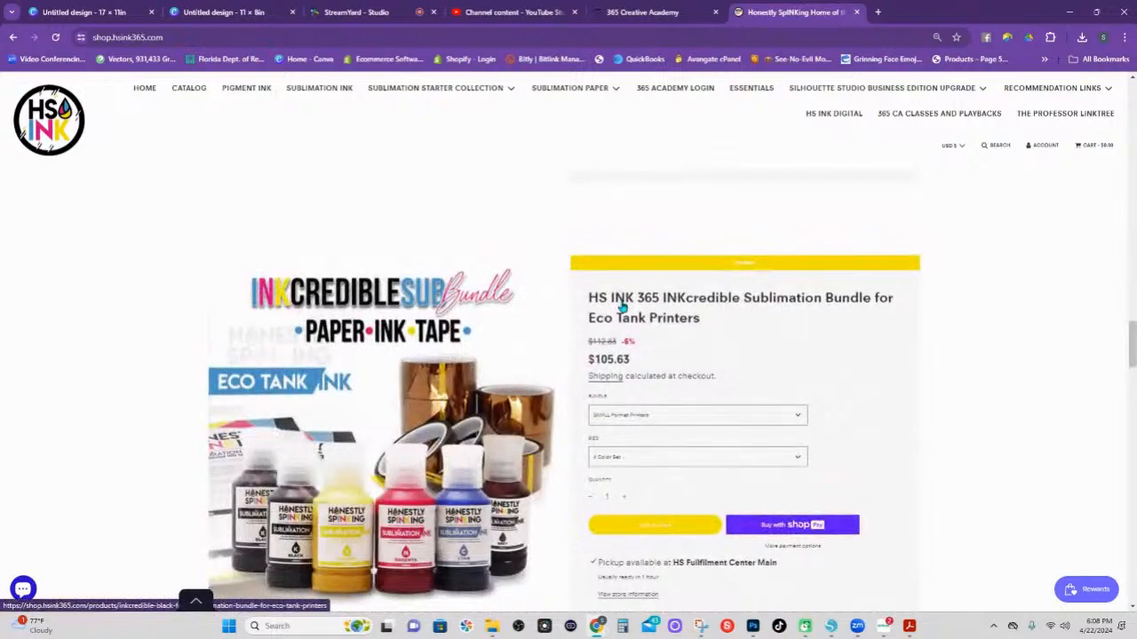